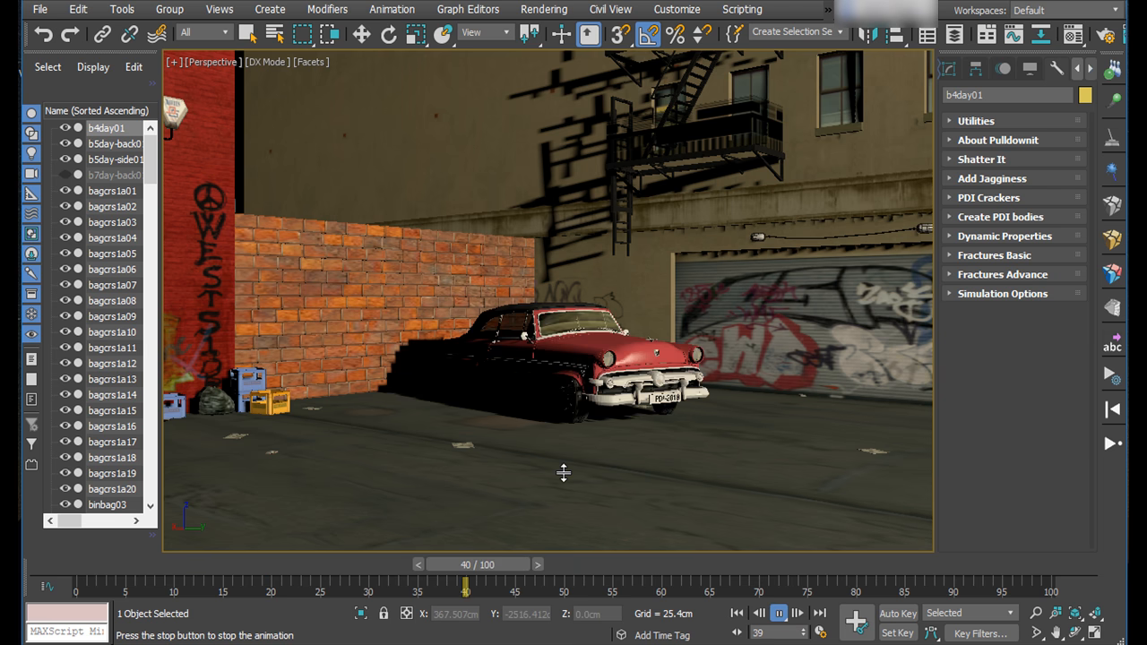
# - Stop the animation playback and isolate the brick wall together with the ground patch in front of it
pyautogui.click(779, 614)
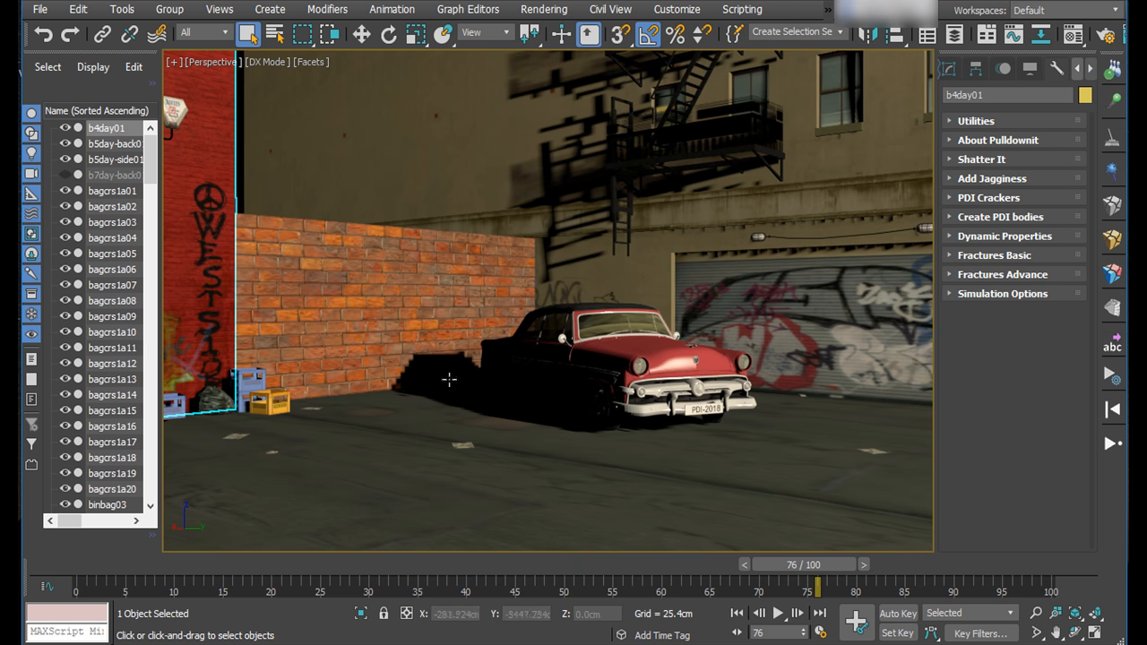
pyautogui.click(369, 316)
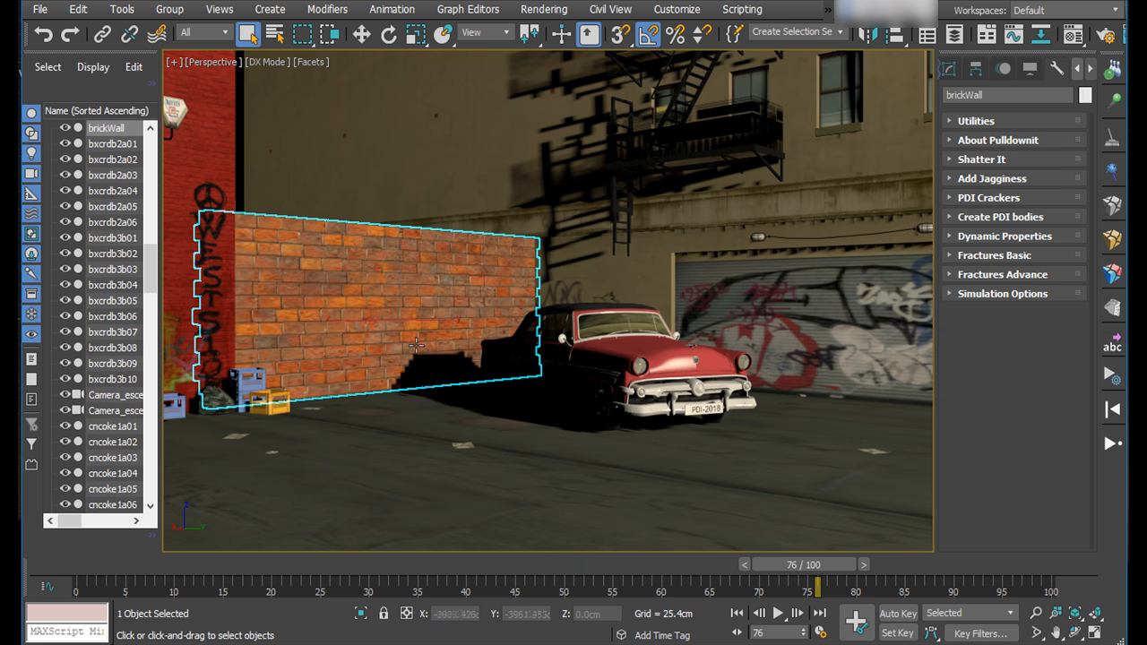
pyautogui.keyDown('ctrl'); pyautogui.click(477, 416); pyautogui.keyUp('ctrl')
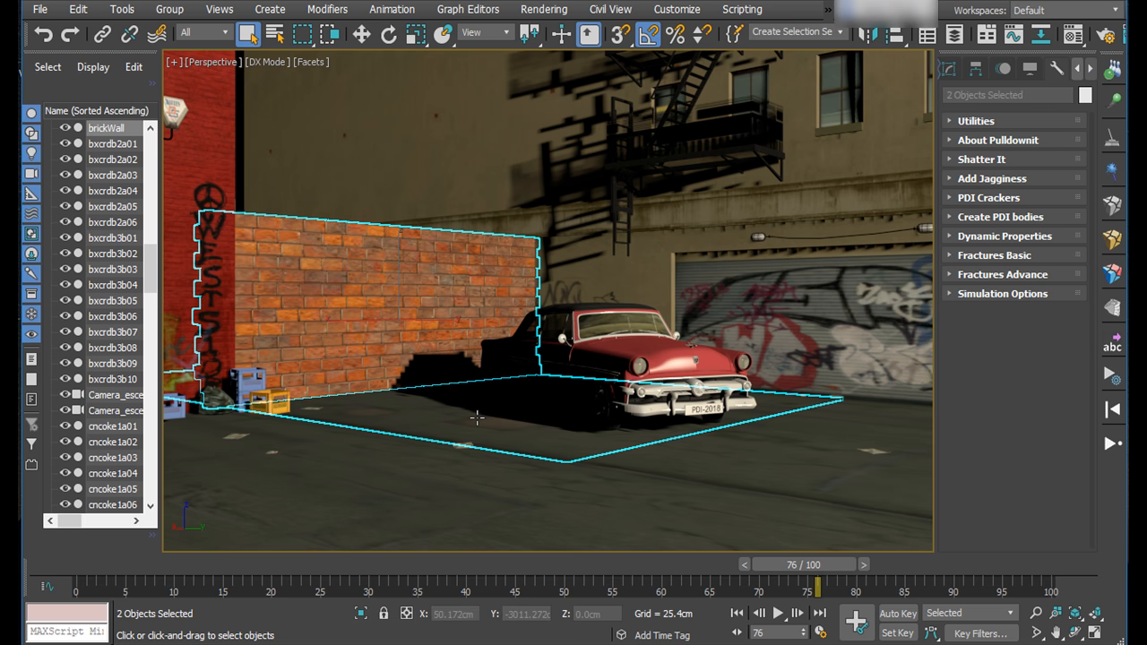
pyautogui.rightClick(476, 417)
pyautogui.click(497, 264)
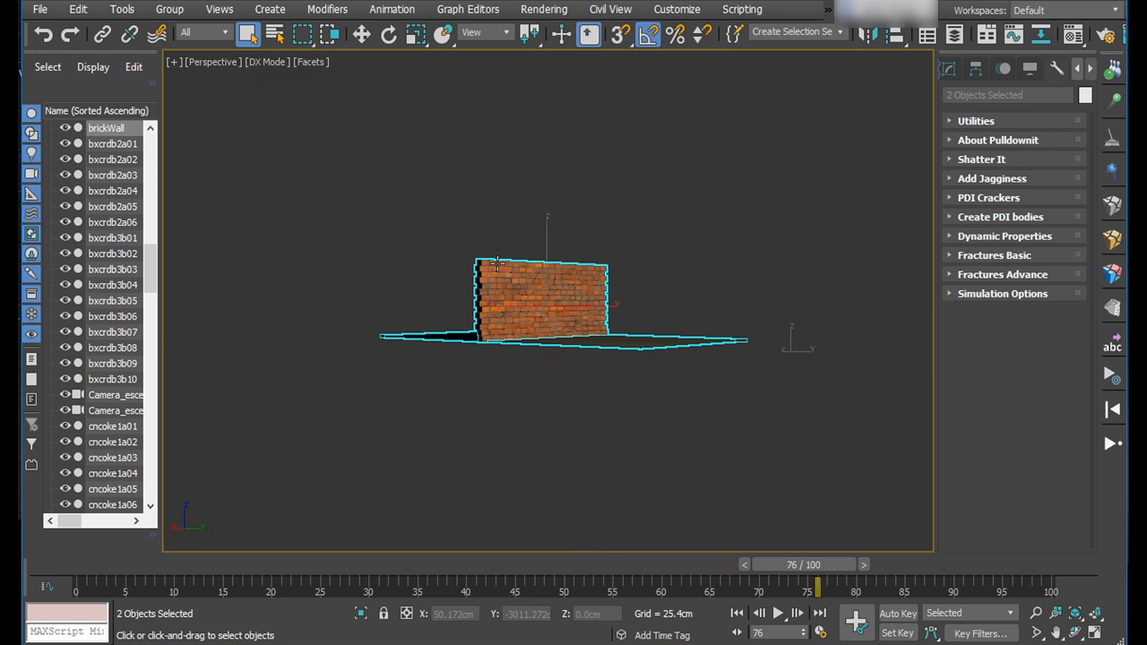
# - Select only the brick wall and preview a Shatter It fracture on it with the Local style
pyautogui.click(1035, 613)
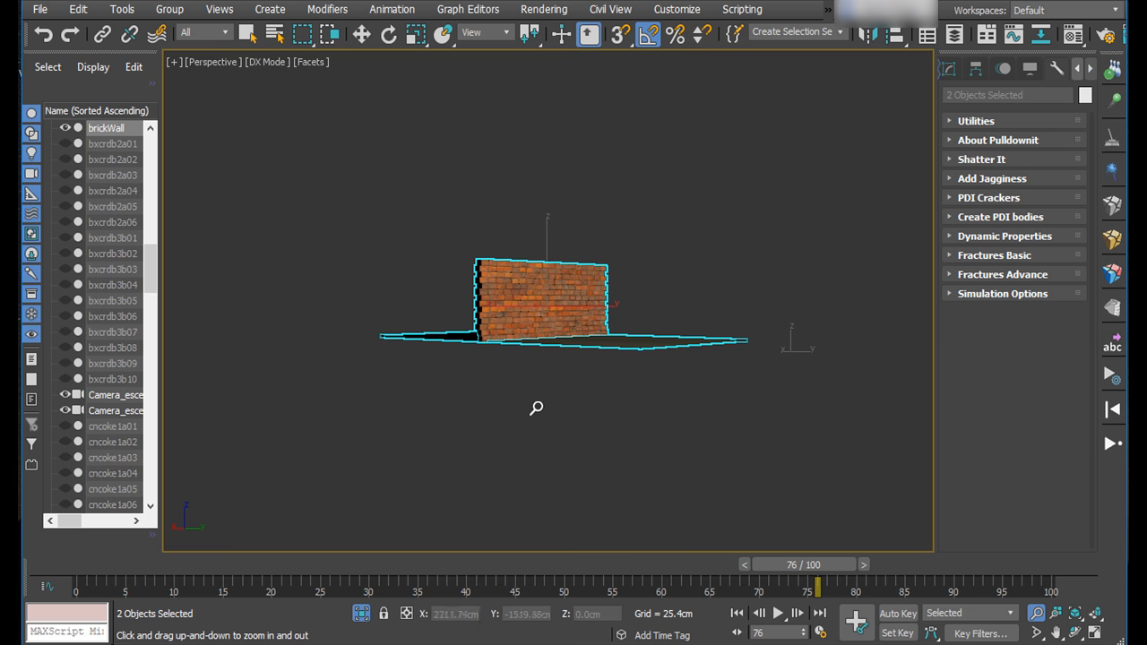
pyautogui.moveTo(537, 410); pyautogui.dragTo(517, 464)
pyautogui.click(1055, 633)
pyautogui.scroll(4, 511, 418)
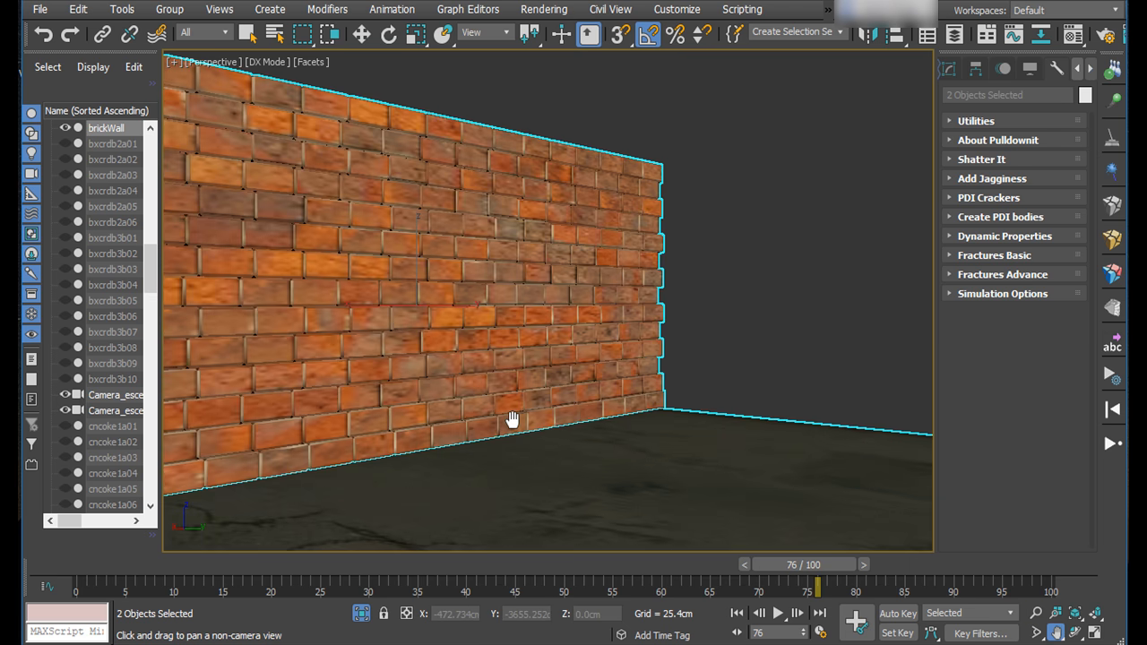
pyautogui.scroll(-1, 512, 417)
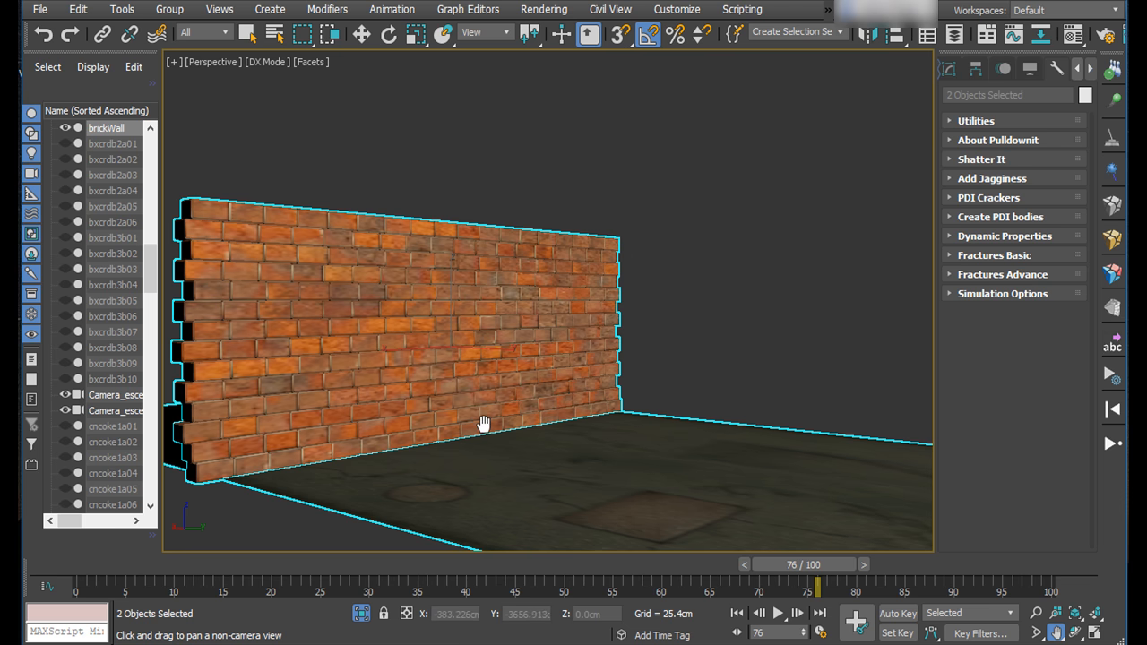
pyautogui.moveTo(481, 415)
pyautogui.mouseDown()
pyautogui.moveTo(511, 410)
pyautogui.moveTo(501, 408)
pyautogui.mouseUp()
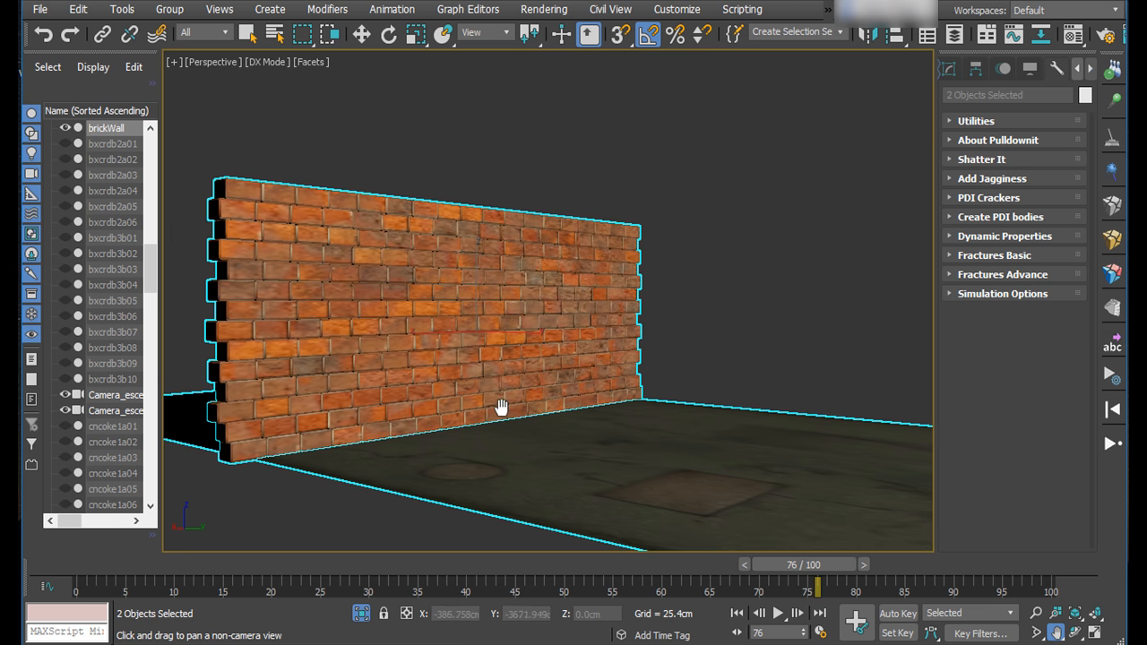
pyautogui.click(247, 33)
pyautogui.click(445, 301)
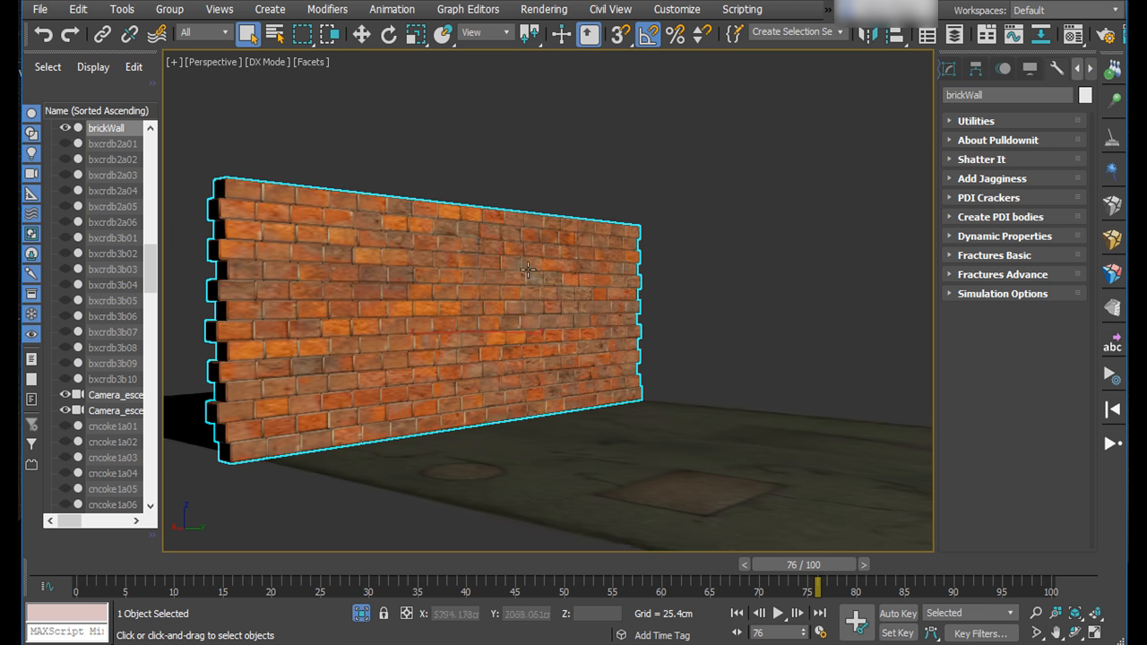
pyautogui.click(1113, 207)
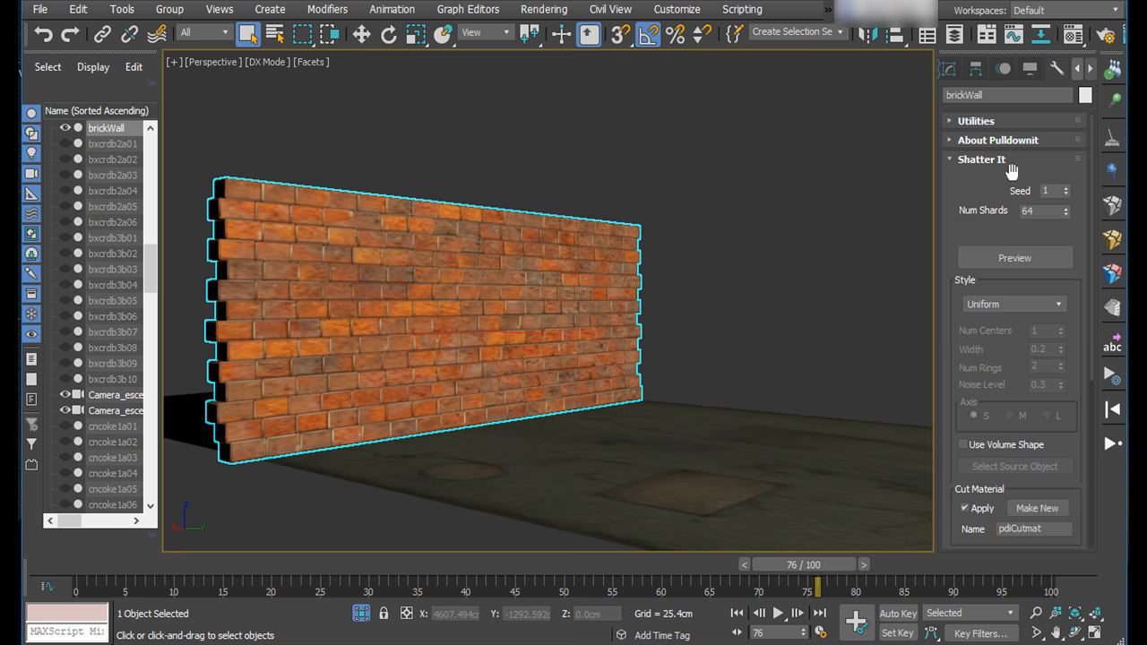
pyautogui.click(992, 303)
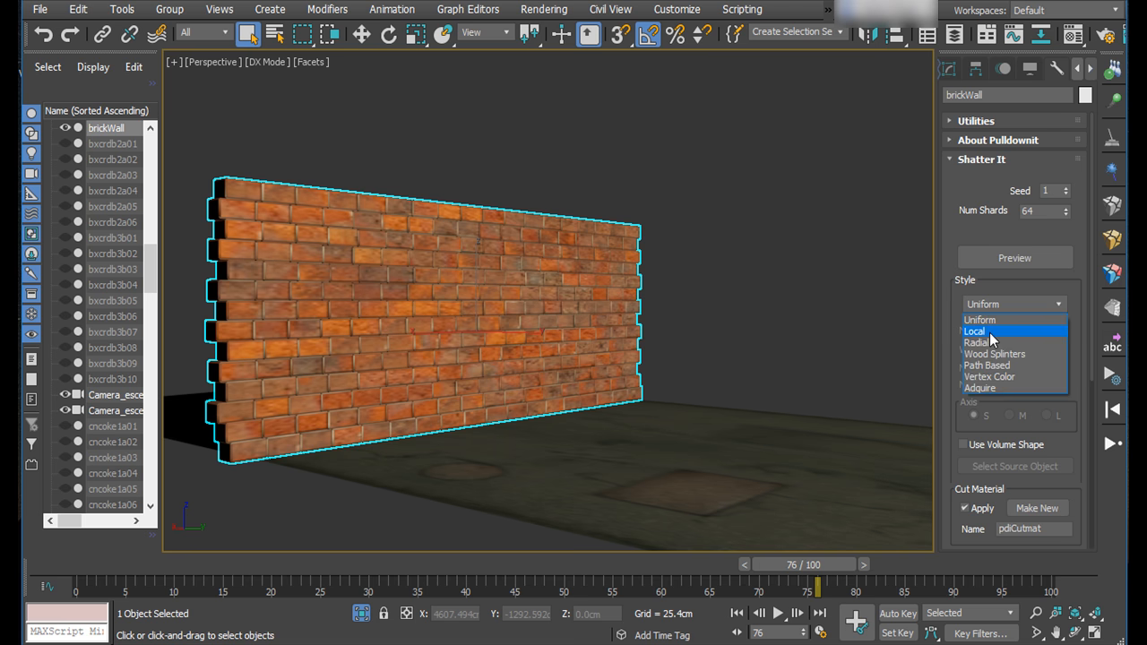
pyautogui.click(989, 332)
pyautogui.click(980, 266)
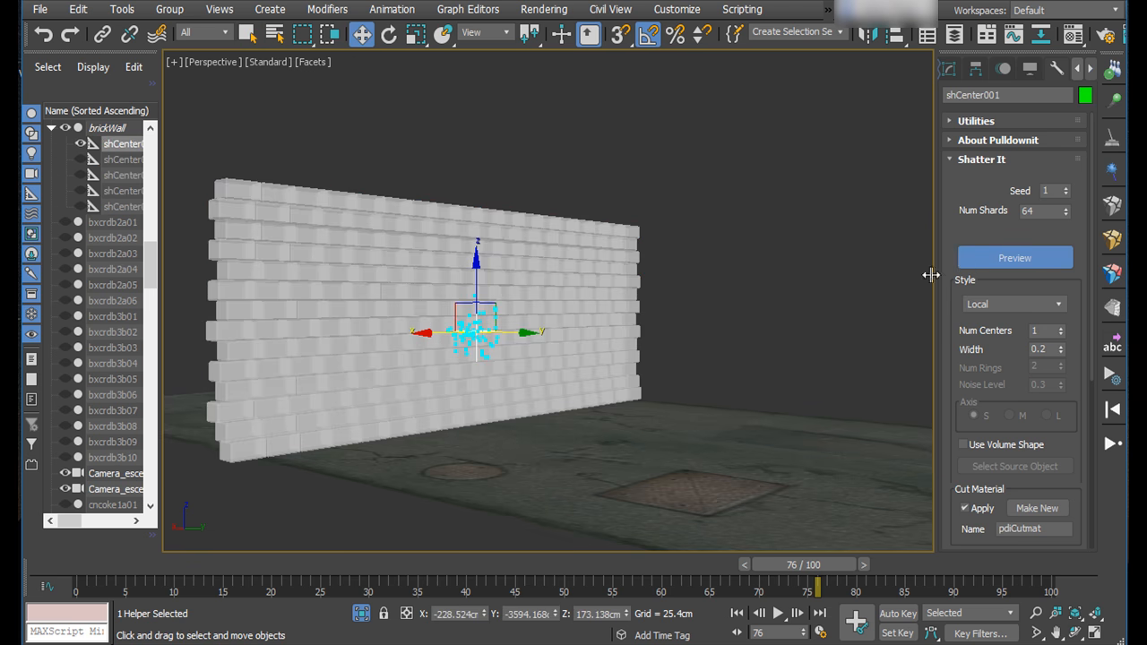
# - Shift the shatter center along the wall and set the number of shards to 72 and the number of centers to 3
pyautogui.moveTo(475, 312); pyautogui.dragTo(398, 337)
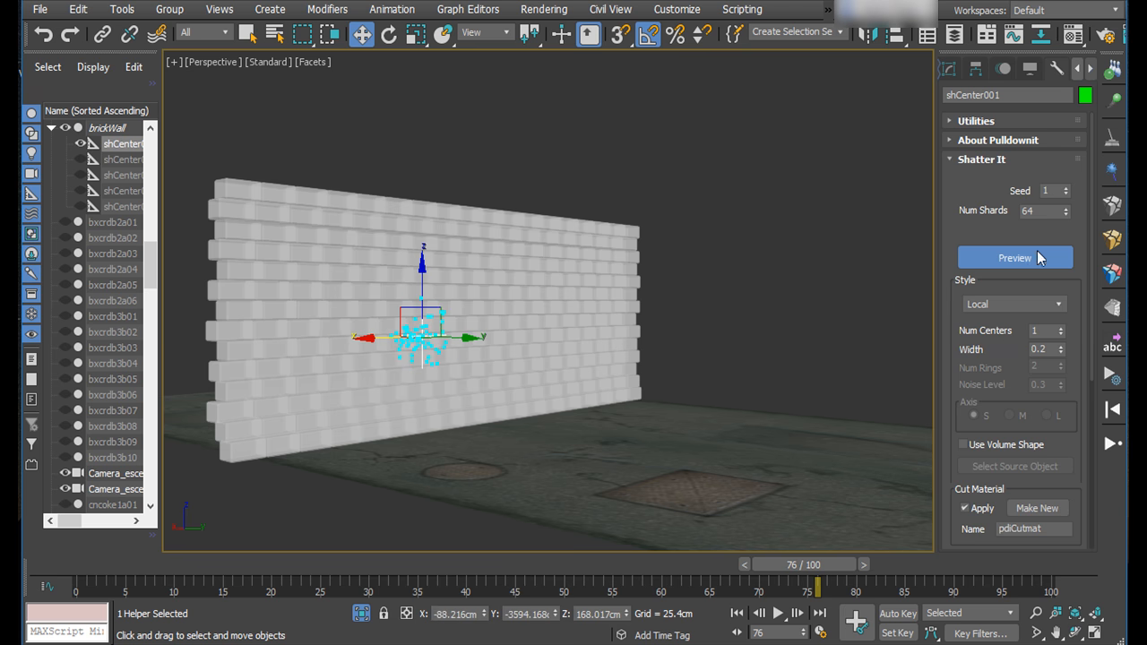
pyautogui.moveTo(1060, 348)
pyautogui.mouseDown()
pyautogui.moveTo(1064, 315)
pyautogui.moveTo(1063, 357)
pyautogui.mouseUp()
pyautogui.moveTo(1065, 213); pyautogui.dragTo(1077, 164)
pyautogui.click(1062, 327)
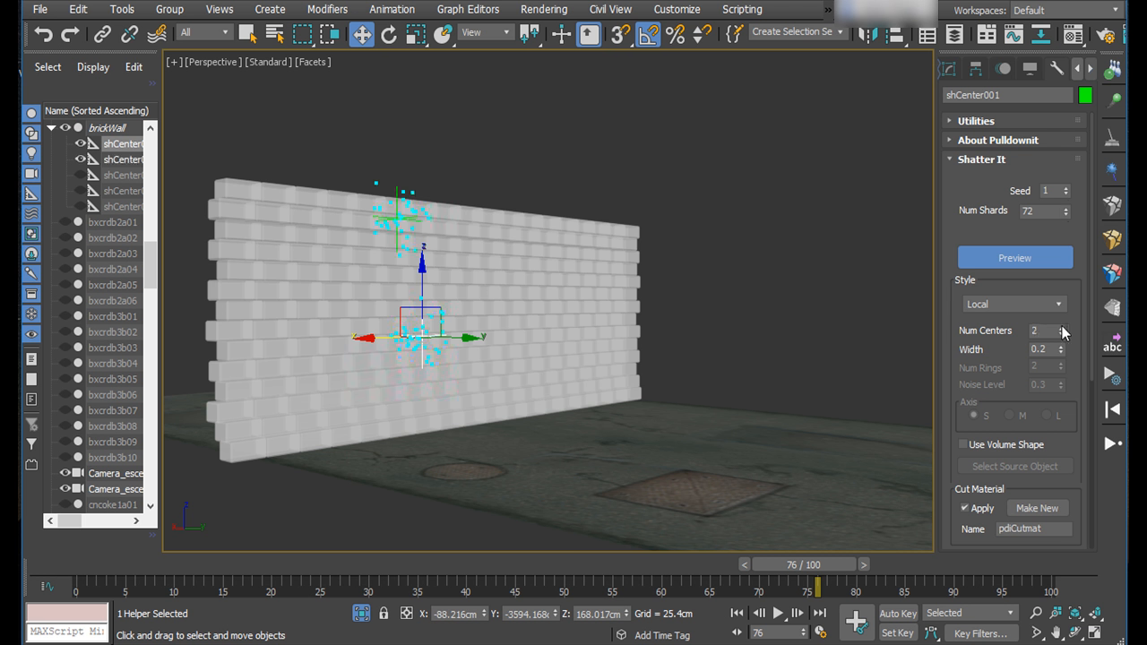
pyautogui.click(1062, 327)
# - Spread the three shatter centers over the wall: one low near the closer end, one at the far end, one at the upper edge
pyautogui.moveTo(438, 336); pyautogui.dragTo(328, 341)
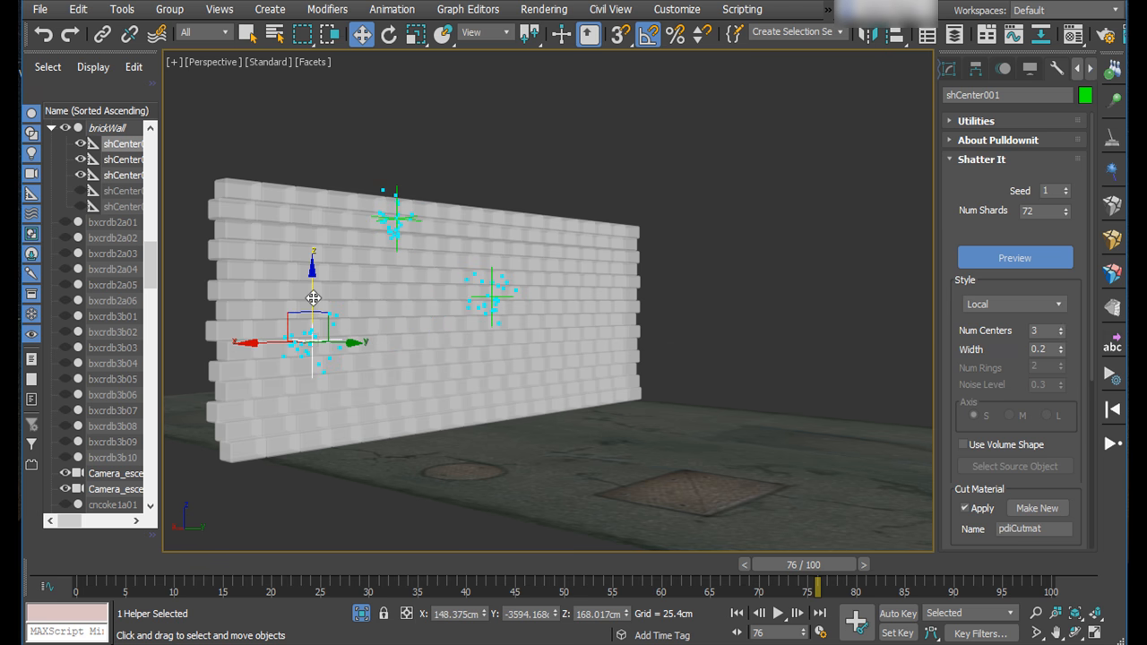
pyautogui.moveTo(313, 299); pyautogui.dragTo(311, 363)
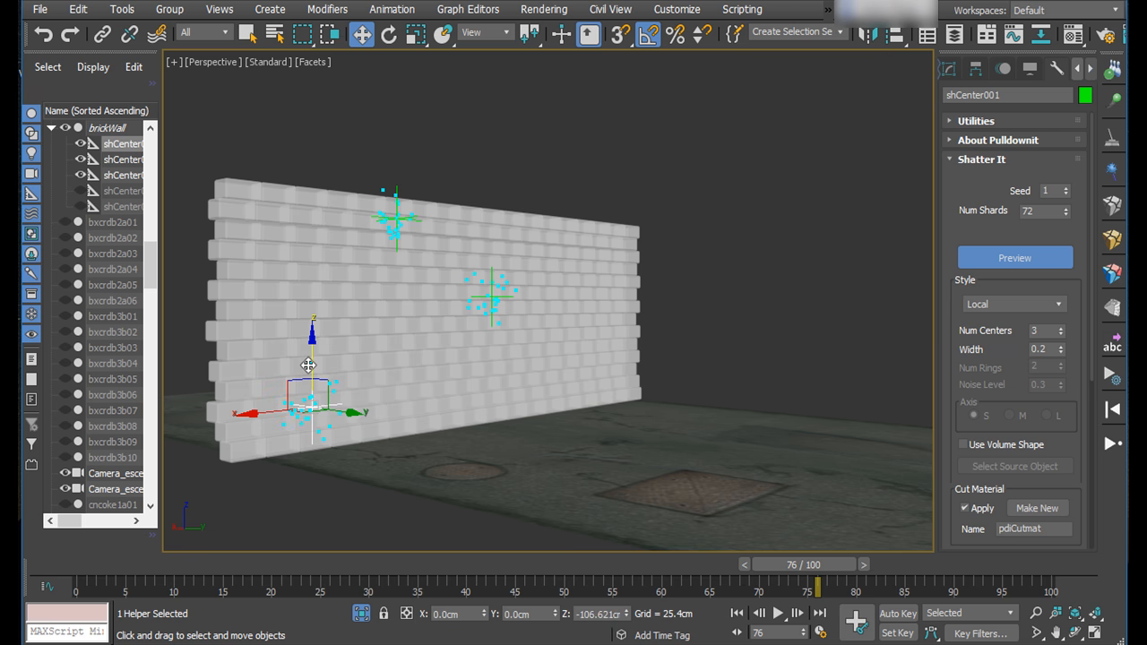
pyautogui.moveTo(287, 413)
pyautogui.mouseDown()
pyautogui.moveTo(270, 415)
pyautogui.moveTo(283, 415)
pyautogui.mouseUp()
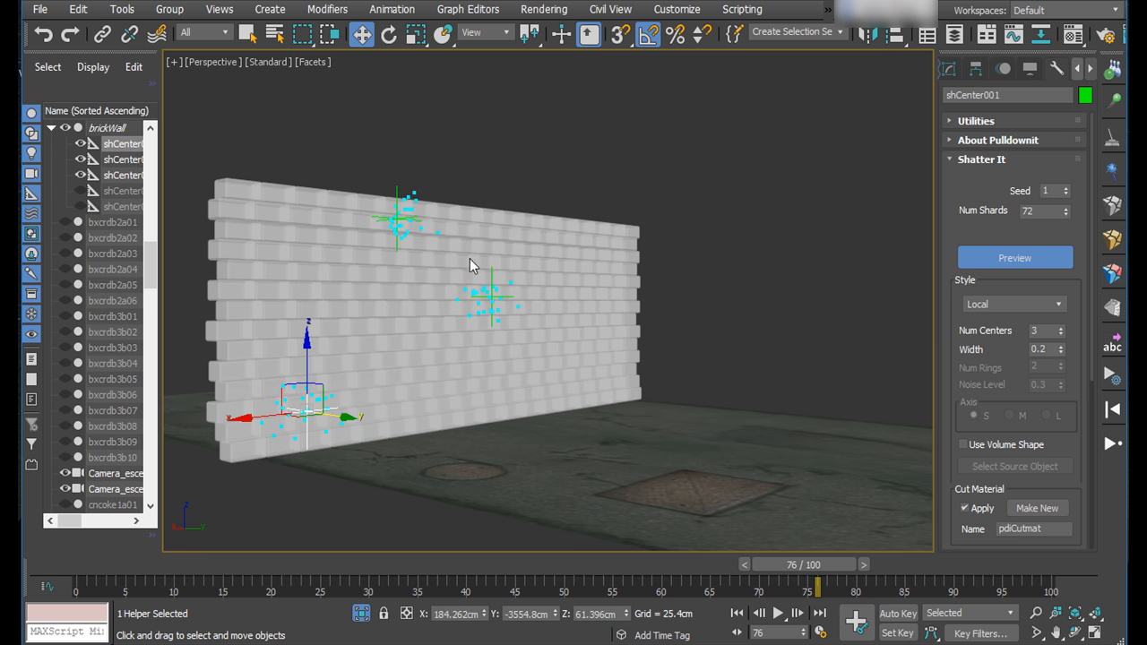
pyautogui.click(491, 296)
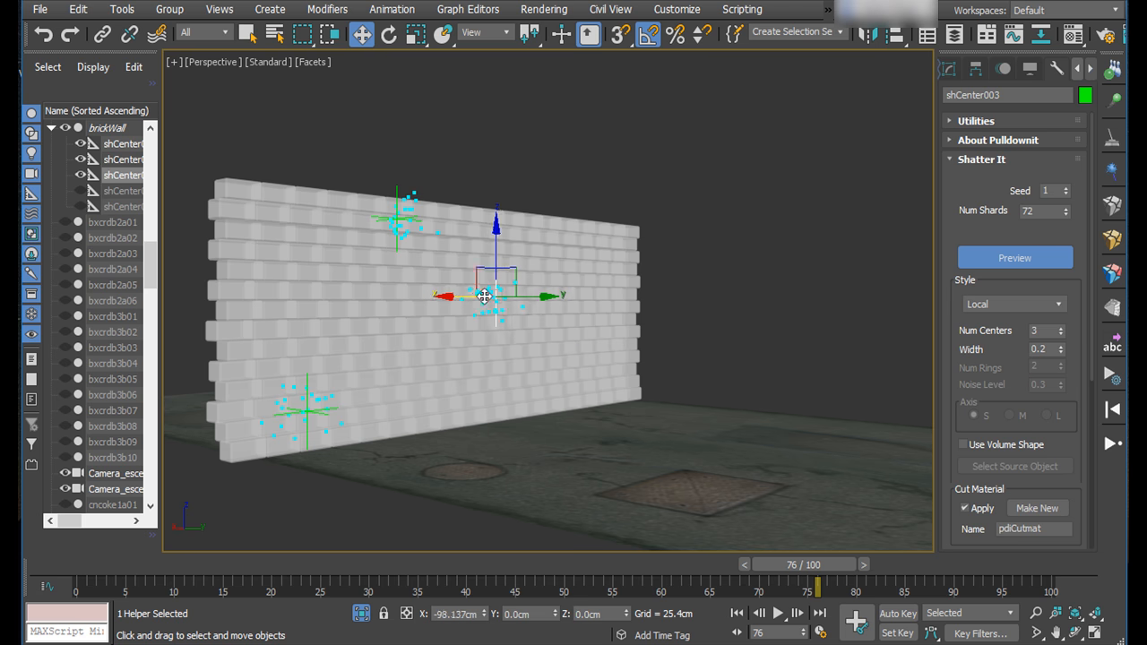
pyautogui.moveTo(484, 297); pyautogui.dragTo(656, 296)
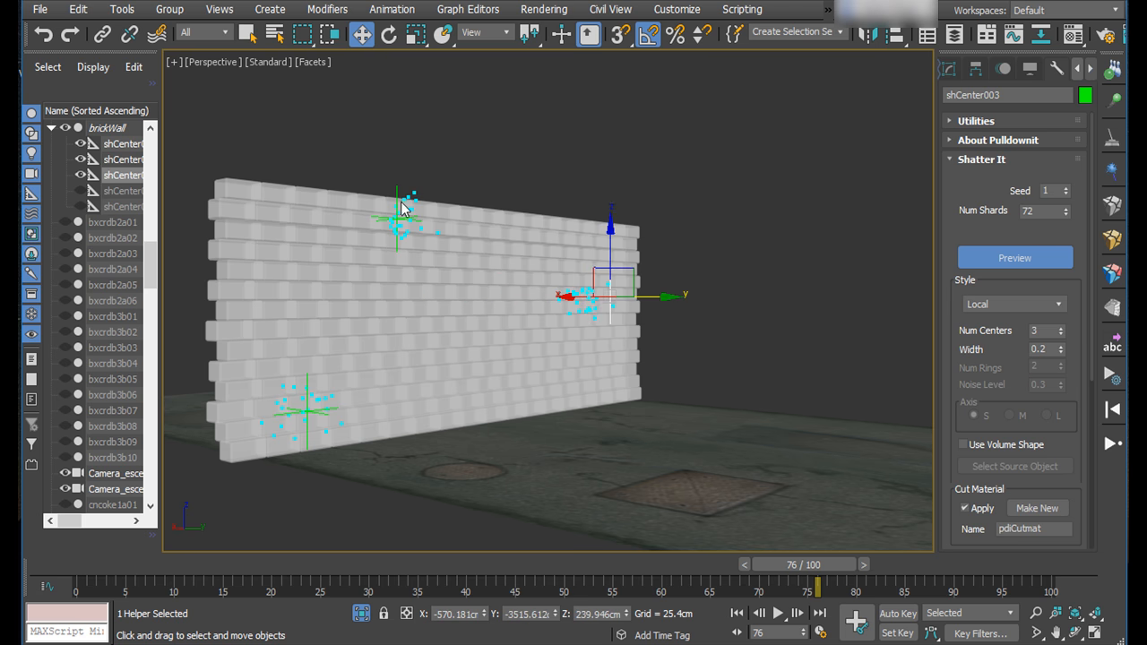
pyautogui.click(400, 206)
pyautogui.moveTo(437, 215); pyautogui.dragTo(445, 215)
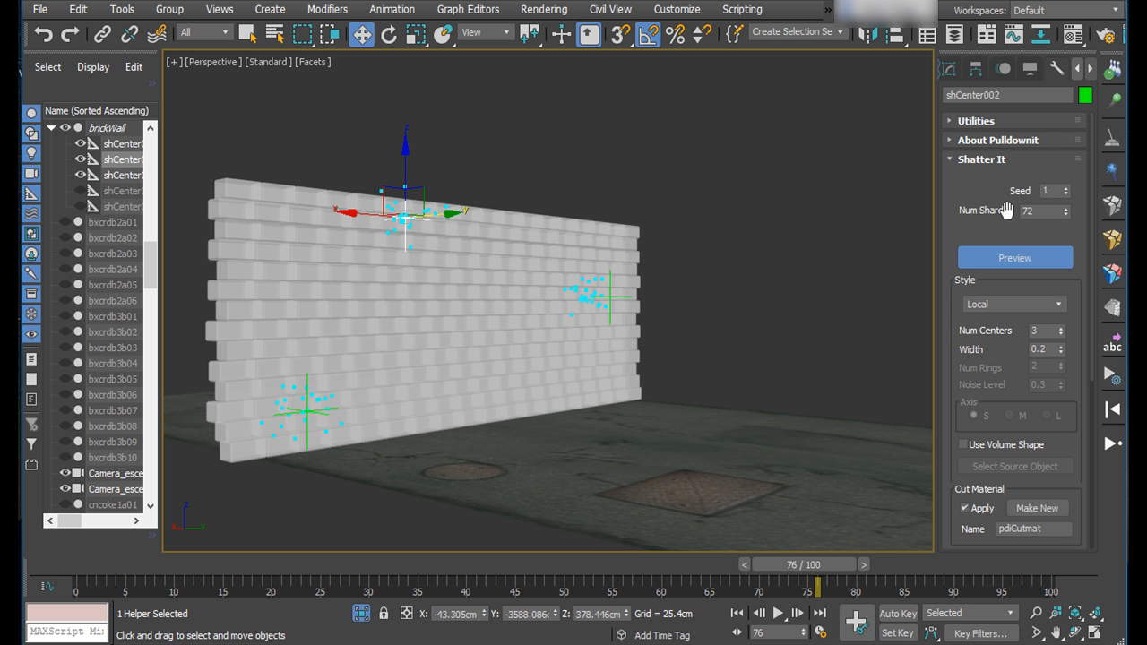
# - Set the number of shards to 130 and the width of the local shatter centers to 0.1
pyautogui.doubleClick(1032, 213)
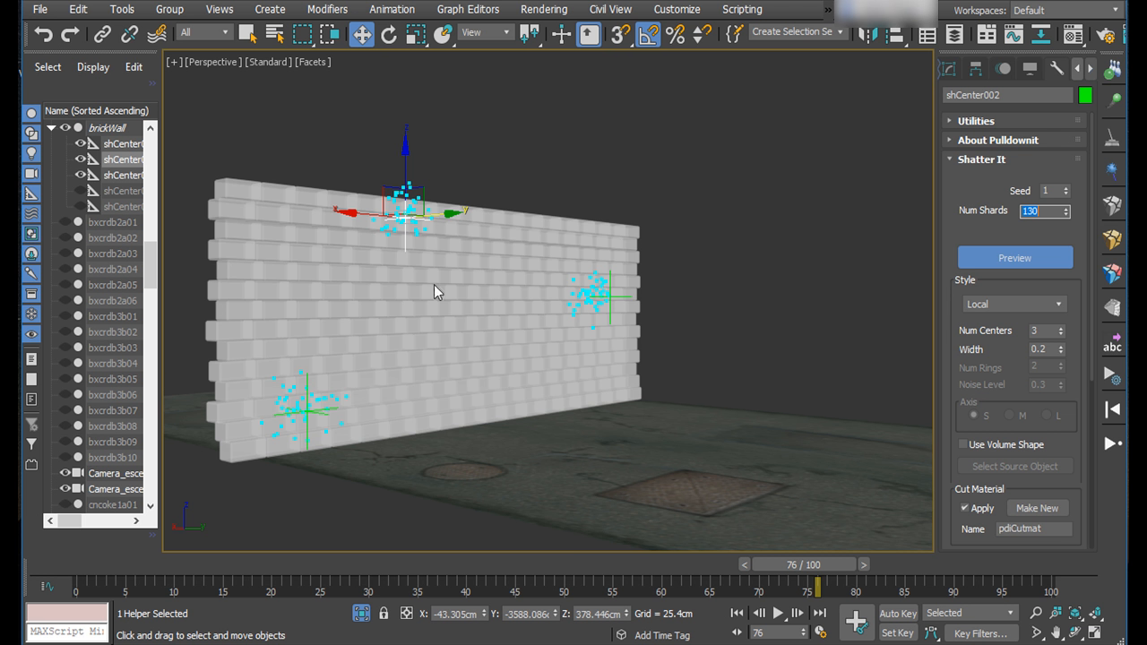
pyautogui.click(1044, 349)
pyautogui.write('0.1')
pyautogui.press('Return')
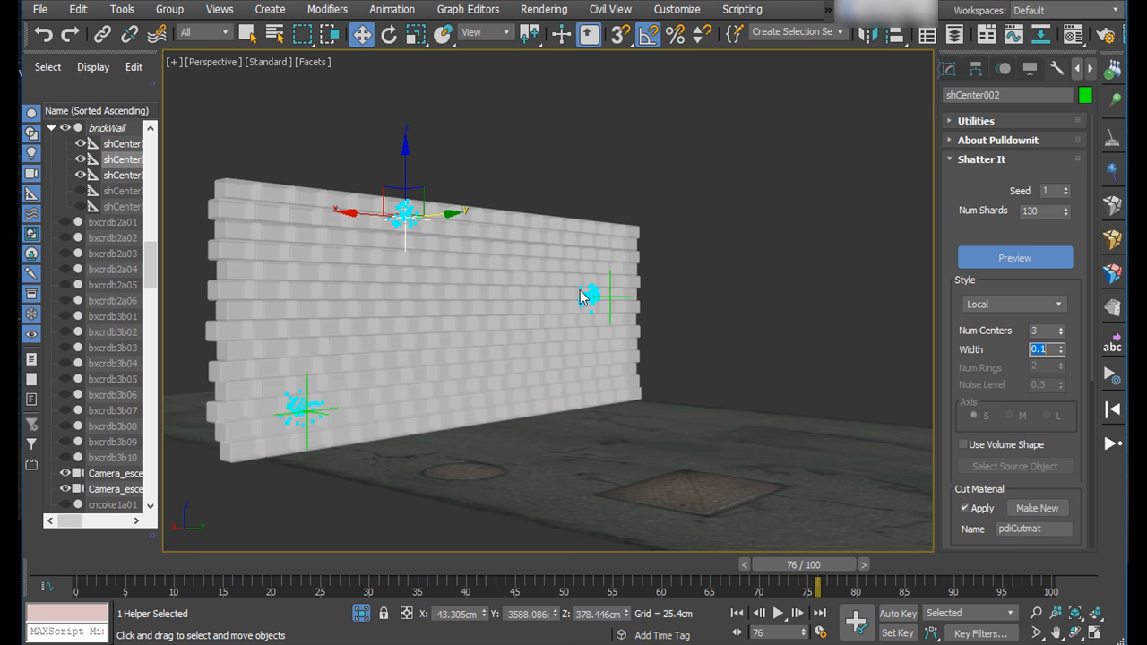
# - Inspect the separate bricks up close and enable Detect Mesh Groups for the shatter
pyautogui.moveTo(963, 419); pyautogui.dragTo(974, 267)
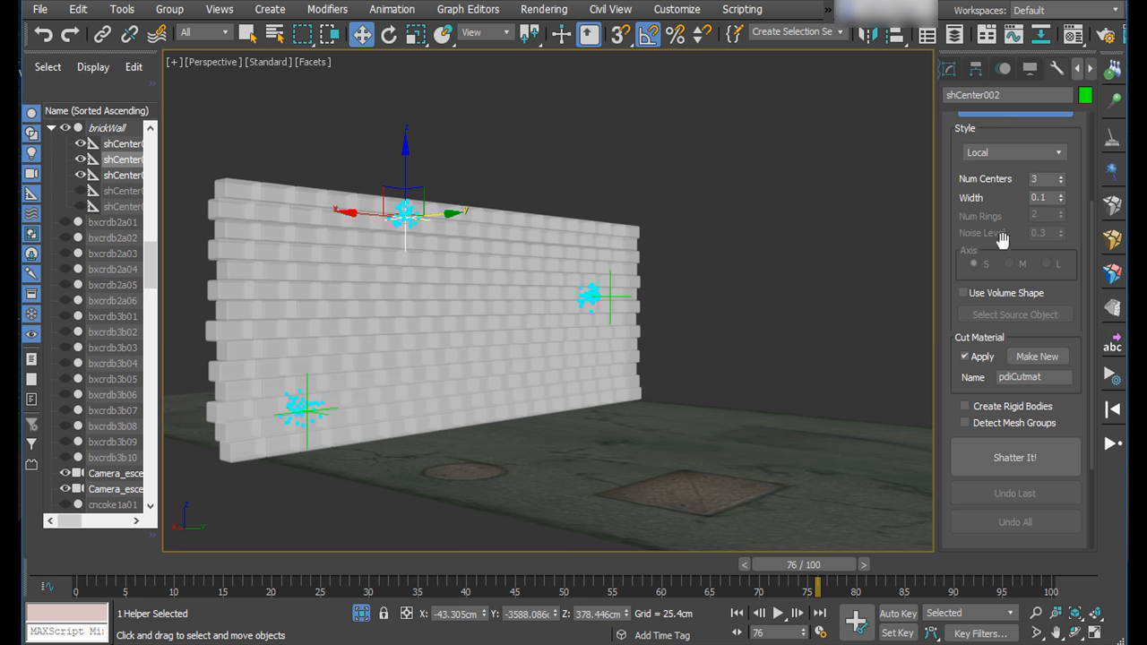
pyautogui.moveTo(948, 403); pyautogui.dragTo(956, 340)
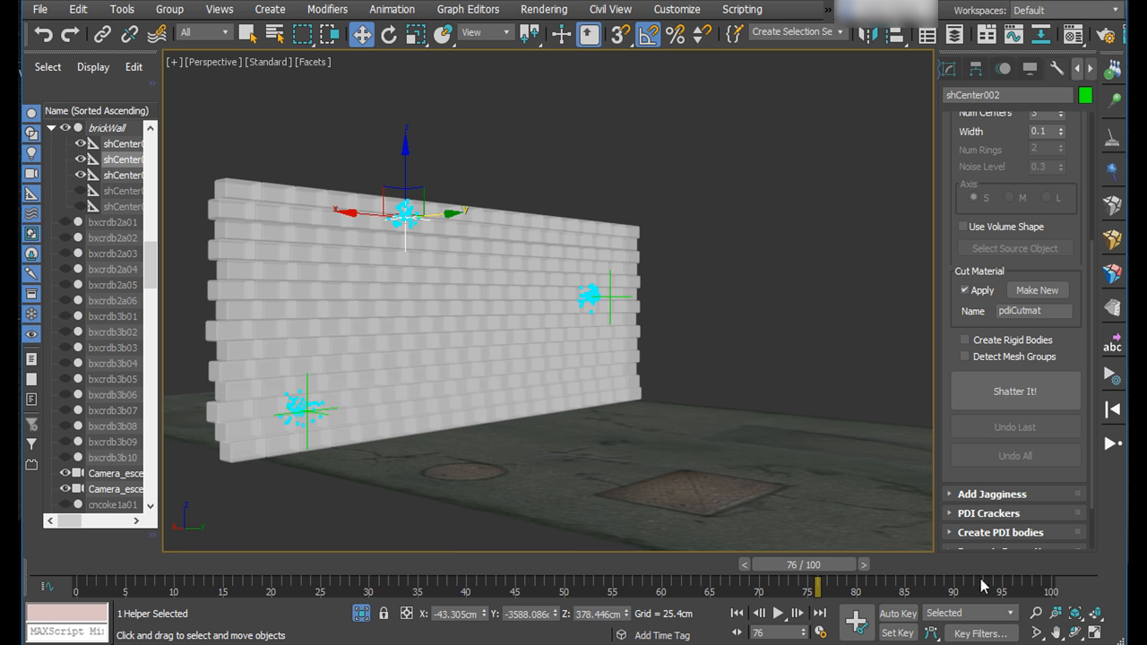
pyautogui.click(1036, 613)
pyautogui.moveTo(499, 386); pyautogui.dragTo(500, 318)
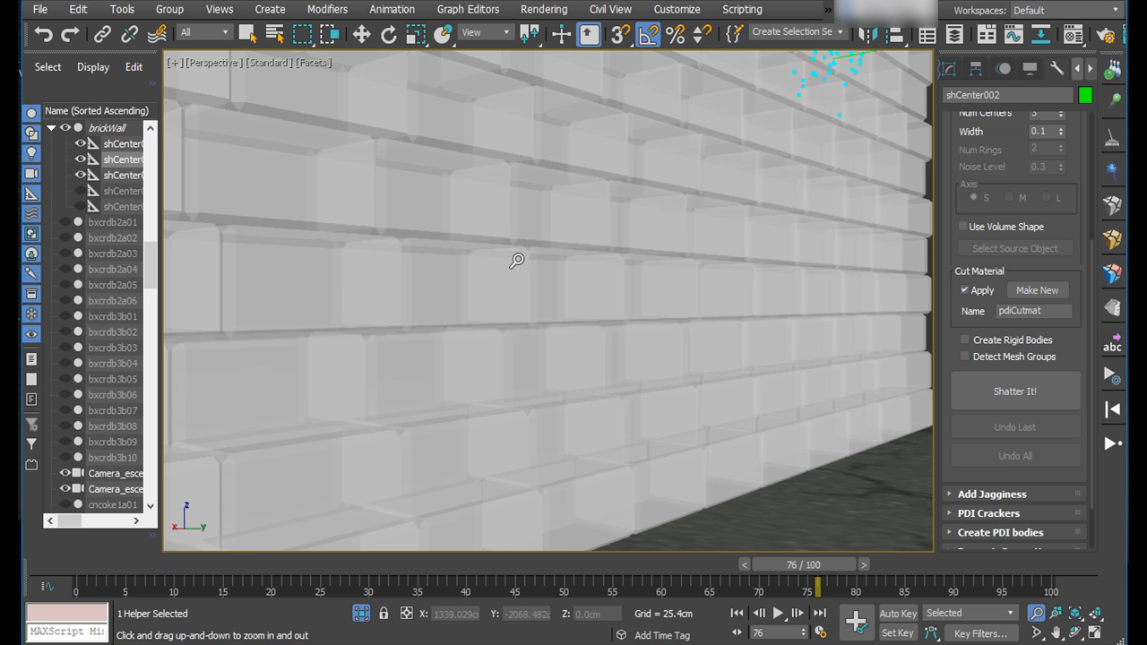
pyautogui.click(247, 33)
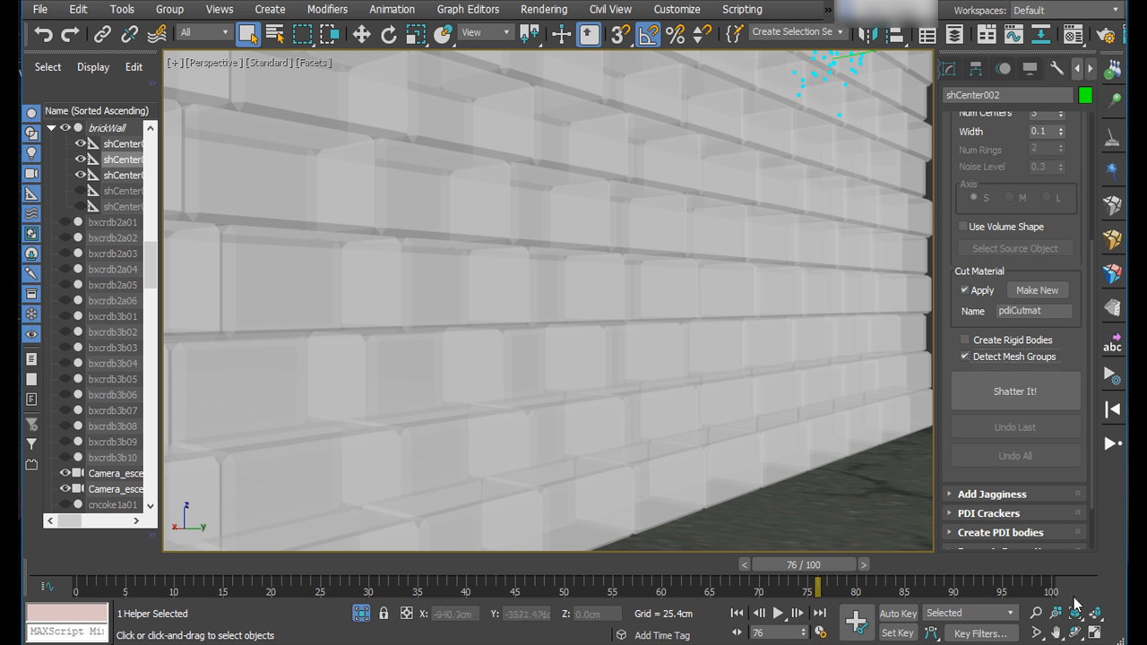
# - Bring the whole wall back into view and shatter it with the current Local style settings
pyautogui.click(1036, 613)
pyautogui.moveTo(590, 324); pyautogui.dragTo(568, 415)
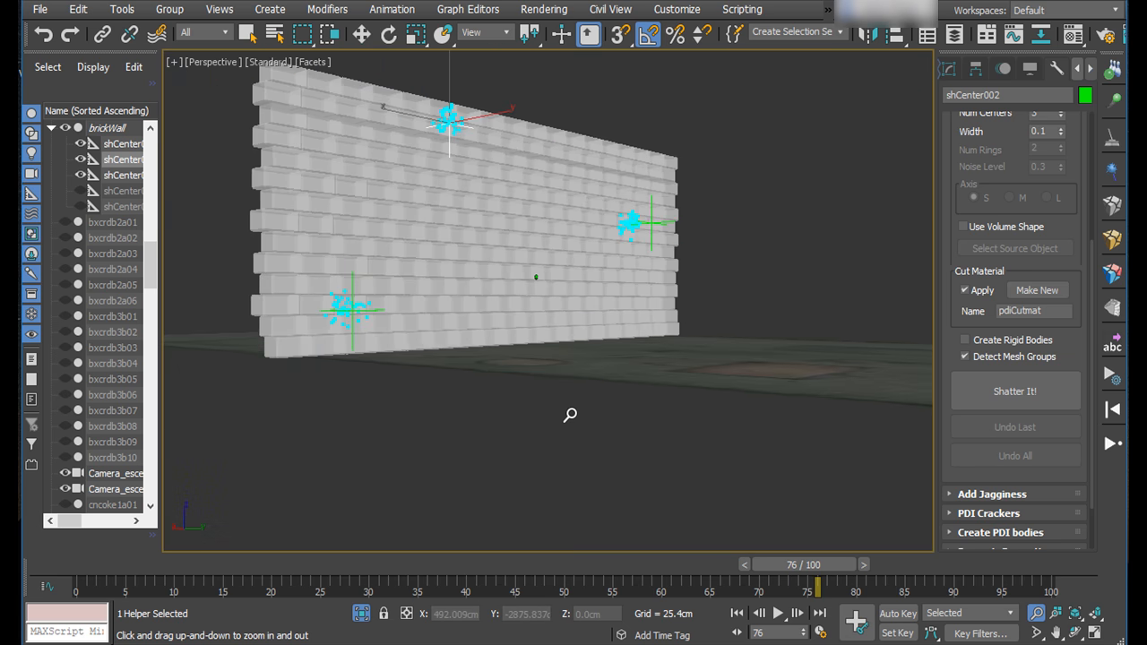
pyautogui.click(1057, 633)
pyautogui.moveTo(537, 343); pyautogui.dragTo(510, 417)
pyautogui.click(1035, 613)
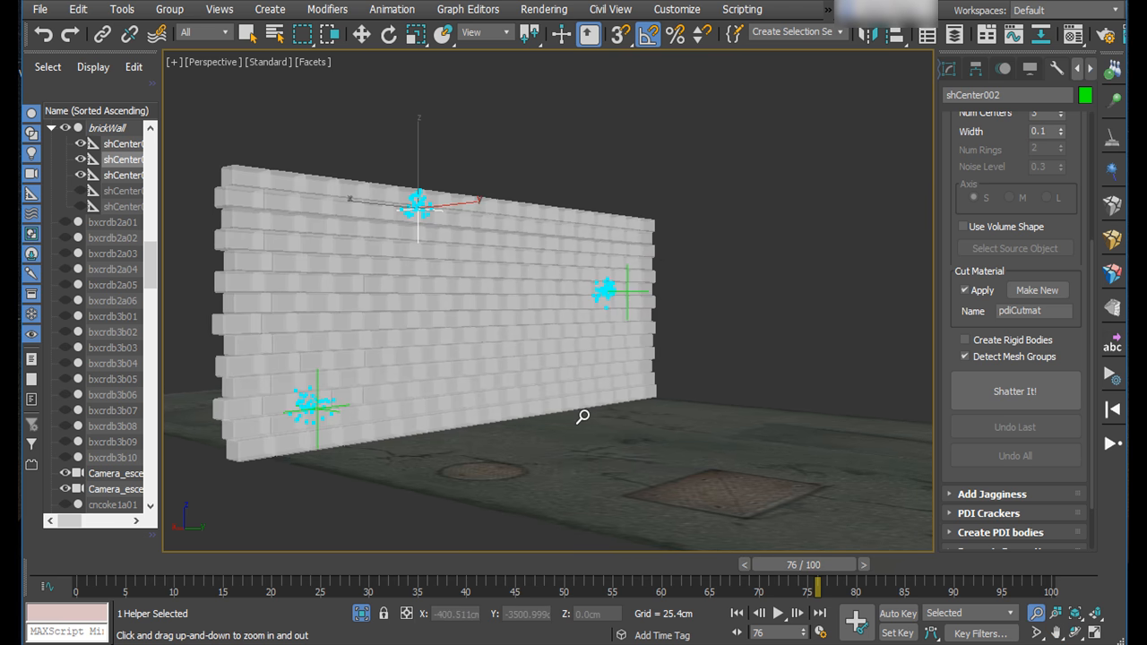
pyautogui.moveTo(583, 414); pyautogui.dragTo(584, 407)
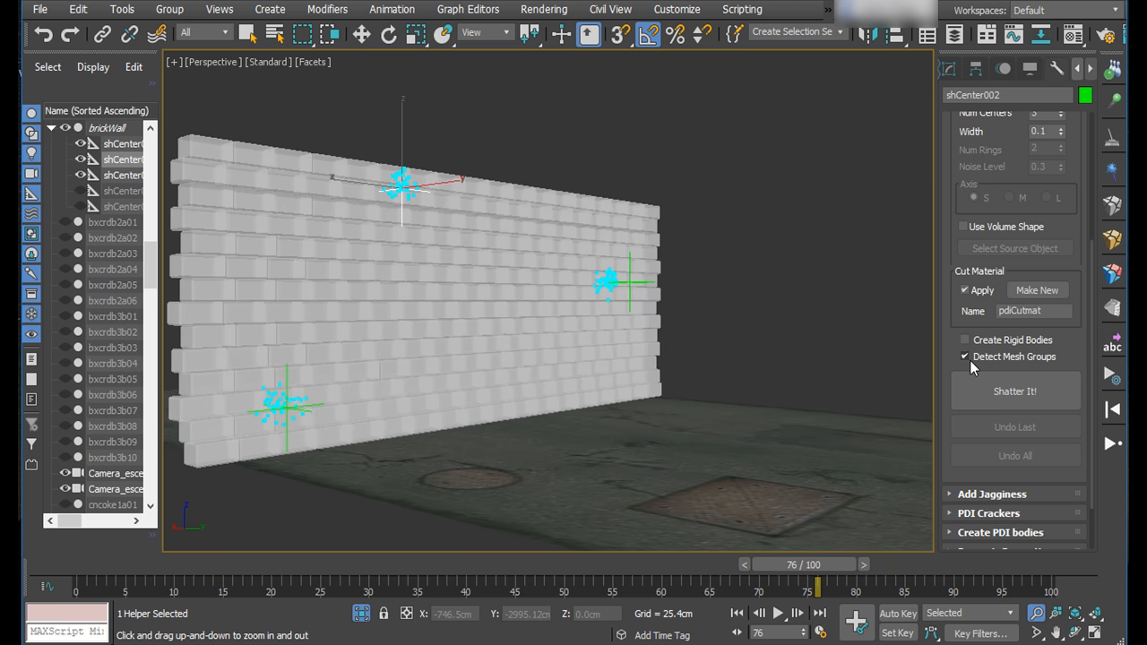
pyautogui.click(1026, 400)
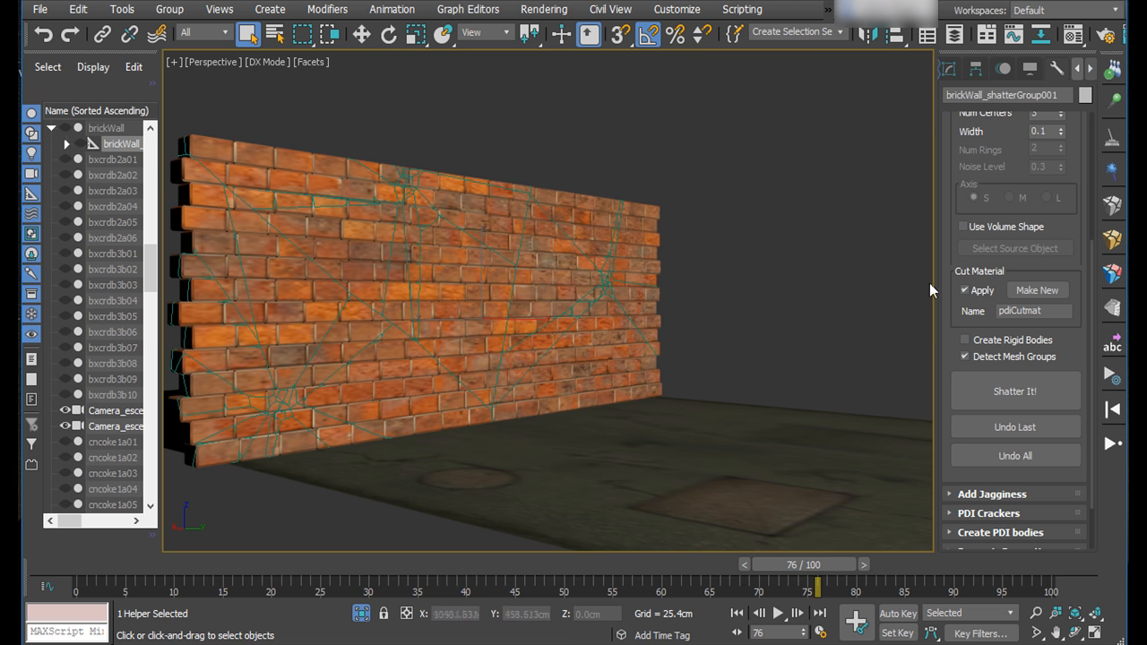
# - Open the basic fracture settings and check individual brick fragments across the shattered wall
pyautogui.click(1111, 242)
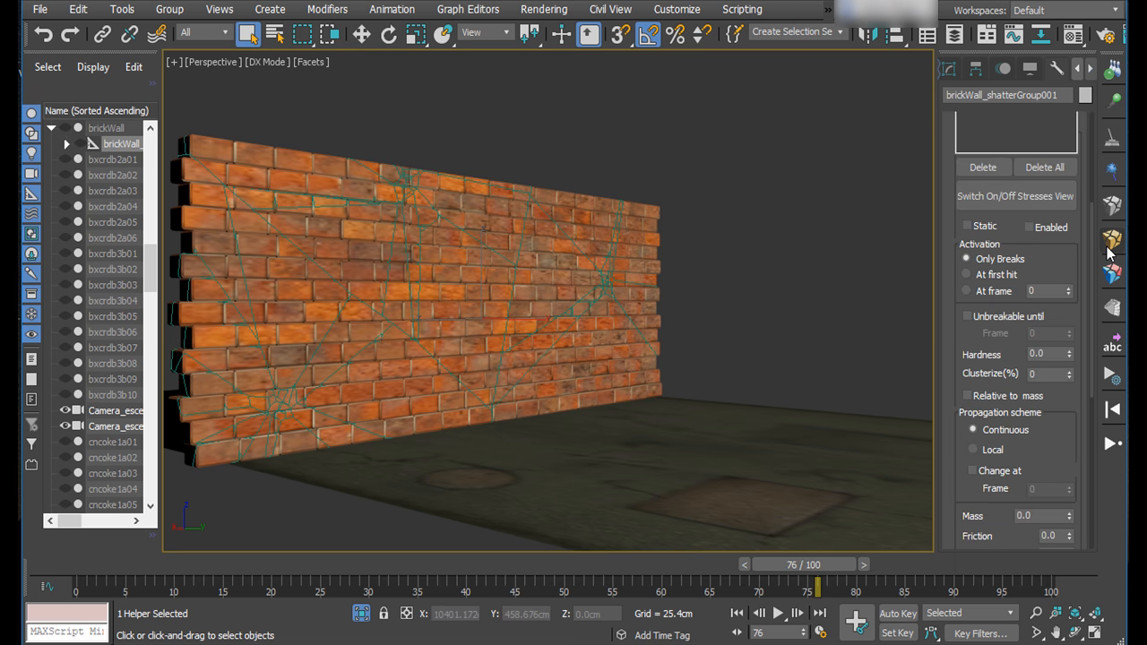
pyautogui.scroll(4, 963, 228)
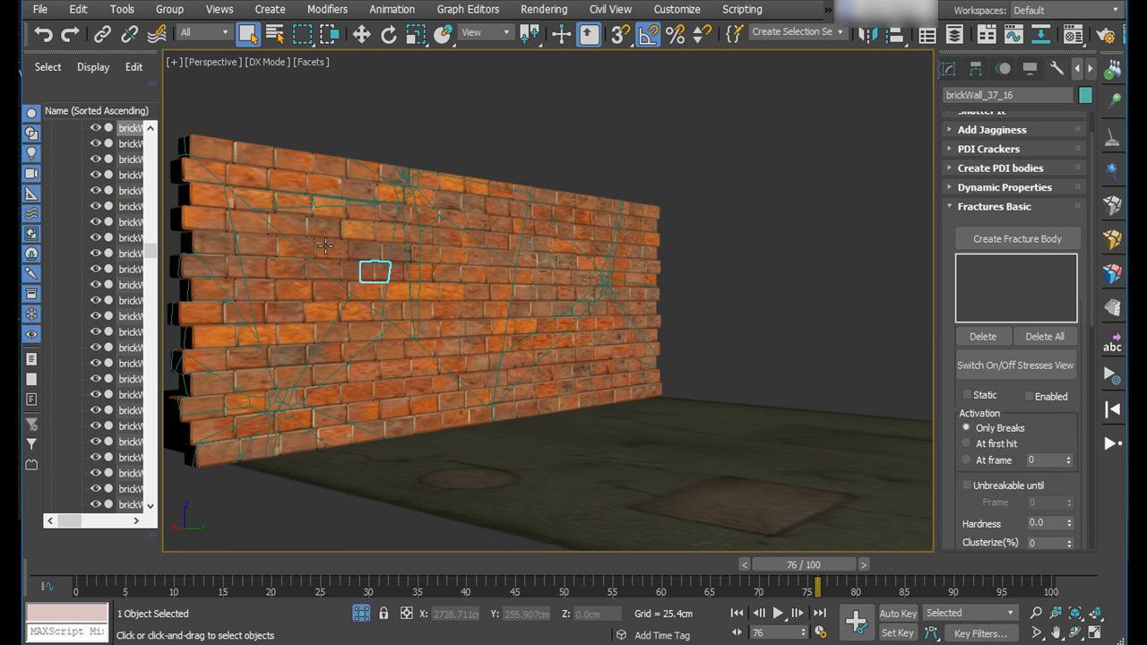
pyautogui.click(291, 161)
pyautogui.click(439, 273)
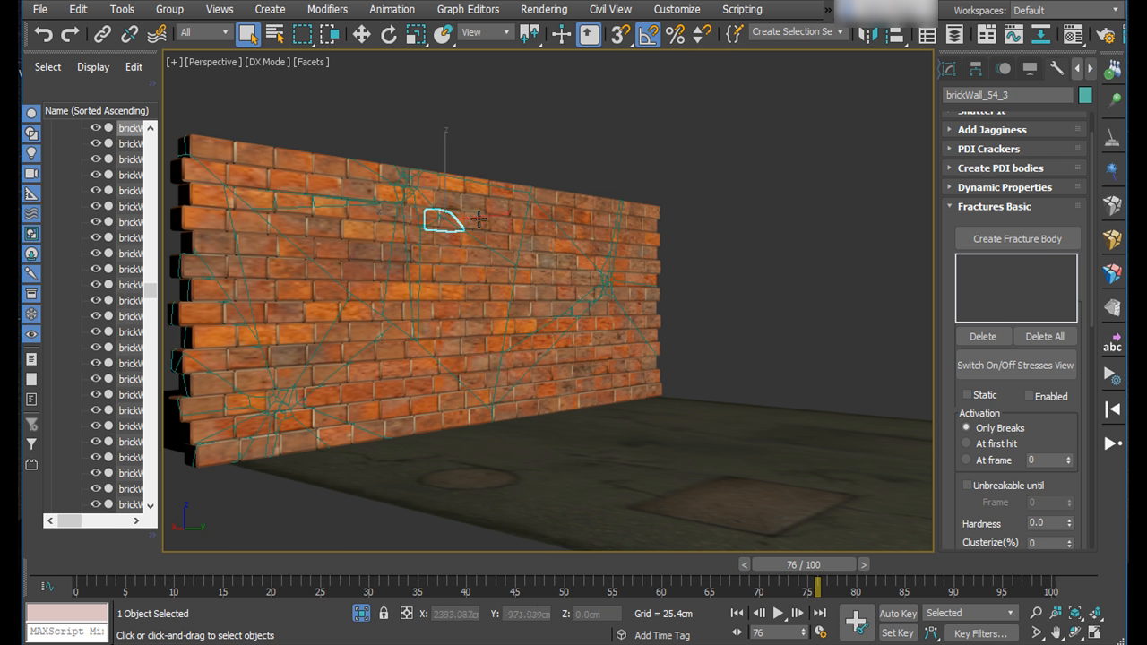
pyautogui.click(439, 310)
pyautogui.click(444, 345)
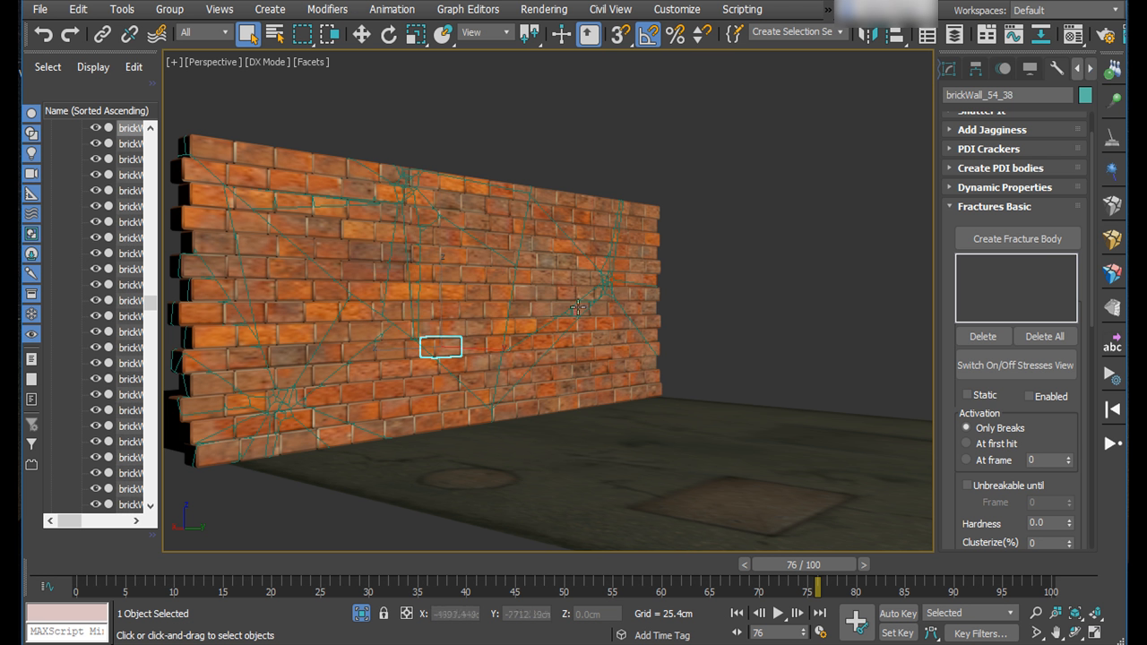
# - Create a fracture body named FBody1 from the wall's shards, with attach threshold 0.05 and Force Convex Shapes enabled
pyautogui.click(994, 243)
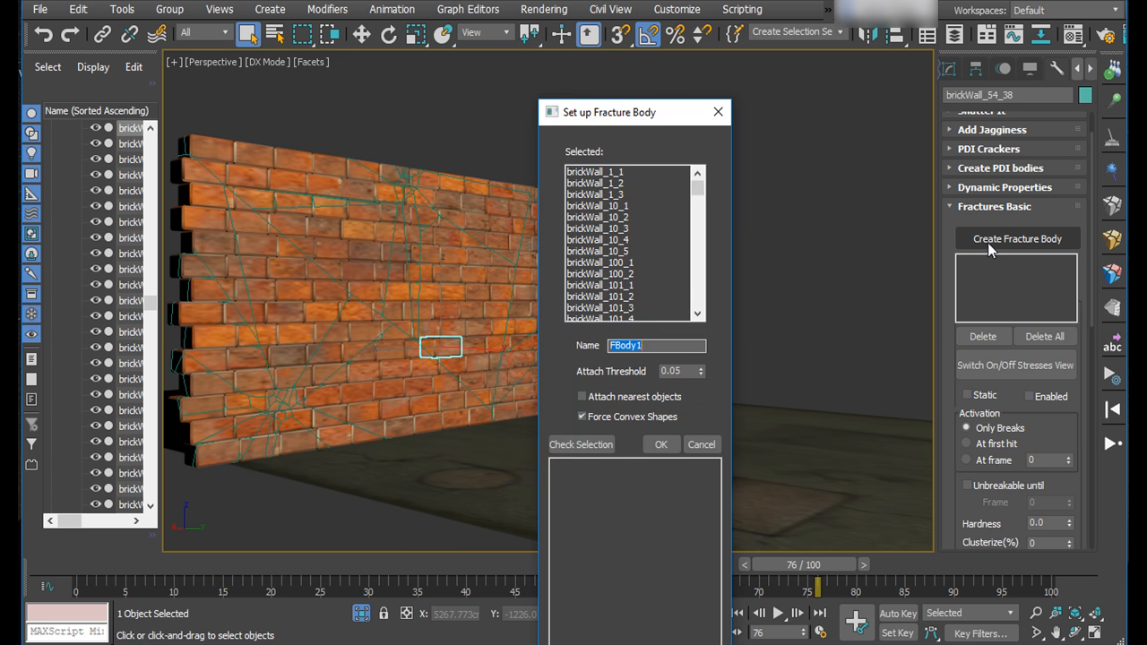
pyautogui.moveTo(657, 120); pyautogui.dragTo(722, 89)
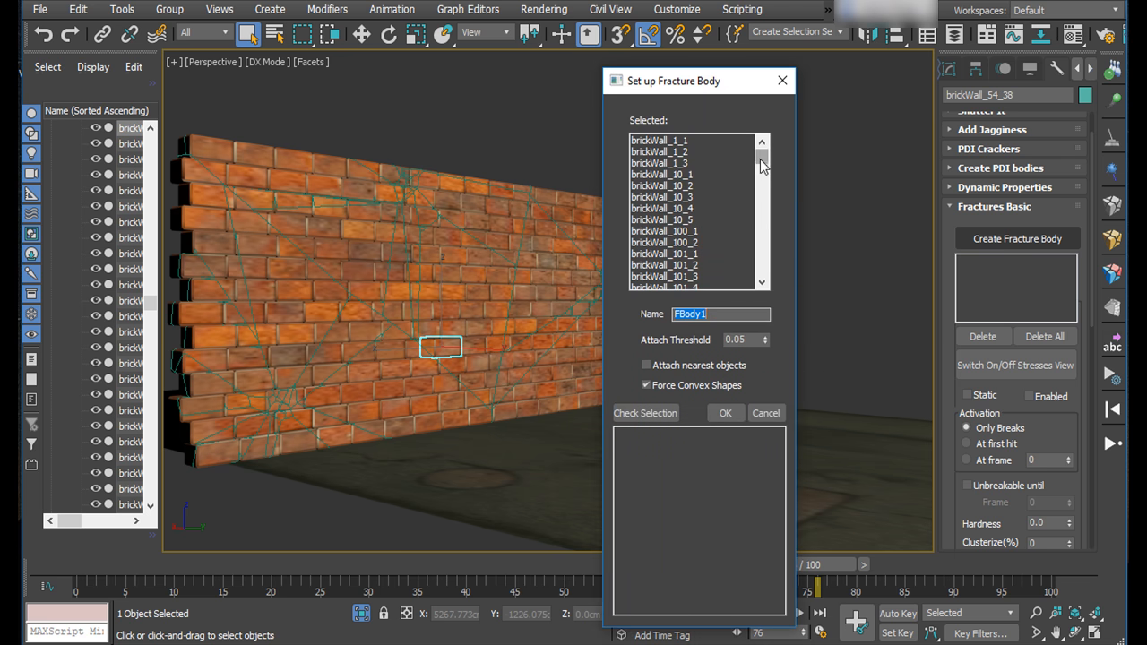
pyautogui.moveTo(760, 159)
pyautogui.mouseDown()
pyautogui.moveTo(757, 198)
pyautogui.moveTo(760, 156)
pyautogui.mouseUp()
pyautogui.click(721, 414)
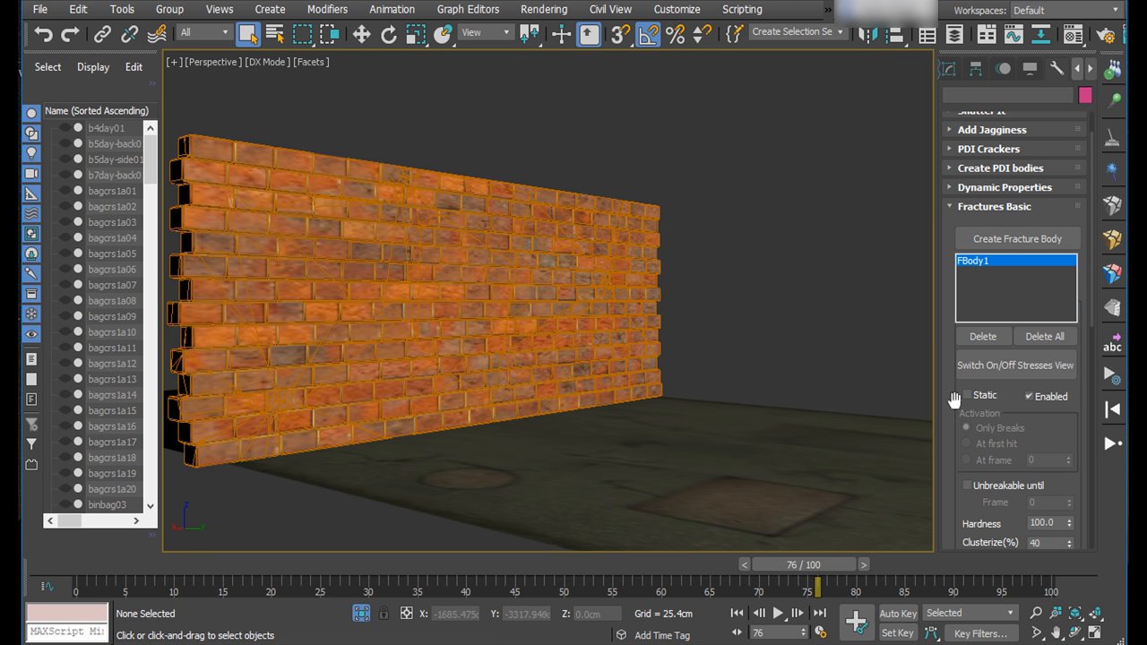
# - Turn on the stresses view for FBody1 and set shaded objects to display in object color
pyautogui.moveTo(1016, 417); pyautogui.dragTo(962, 285)
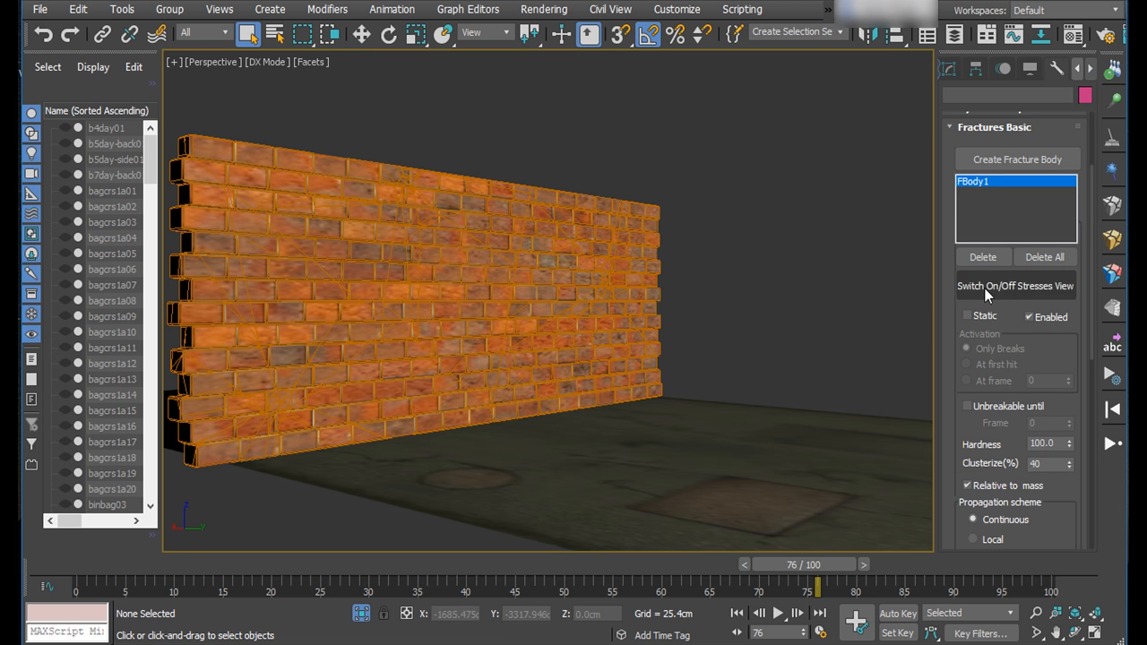
pyautogui.click(983, 288)
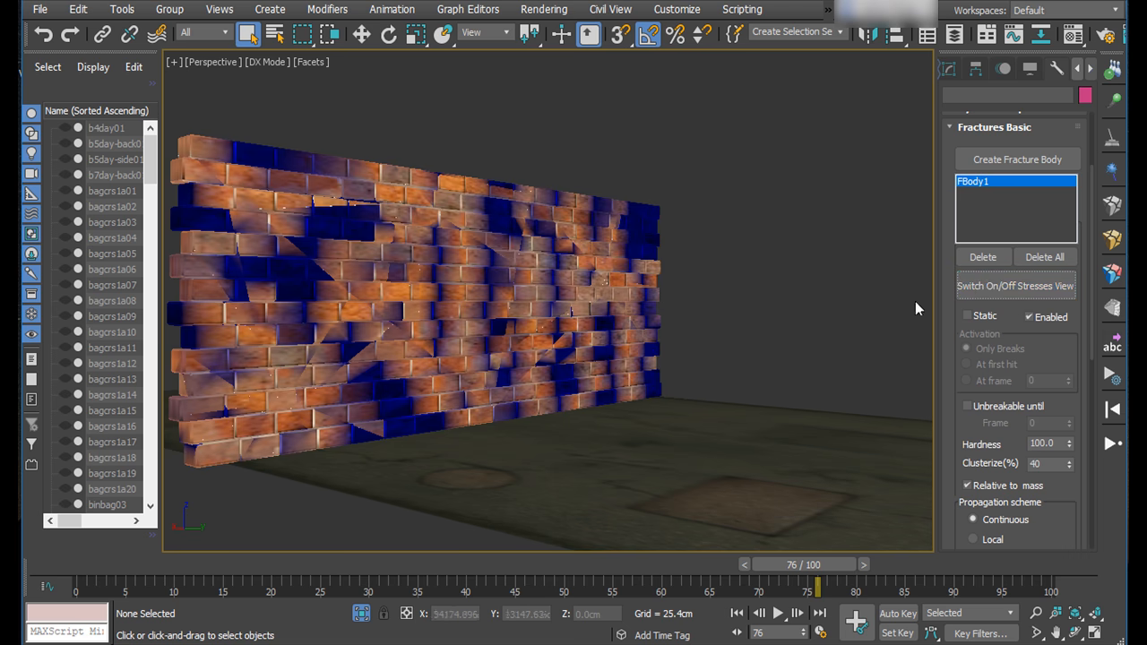
pyautogui.click(1032, 70)
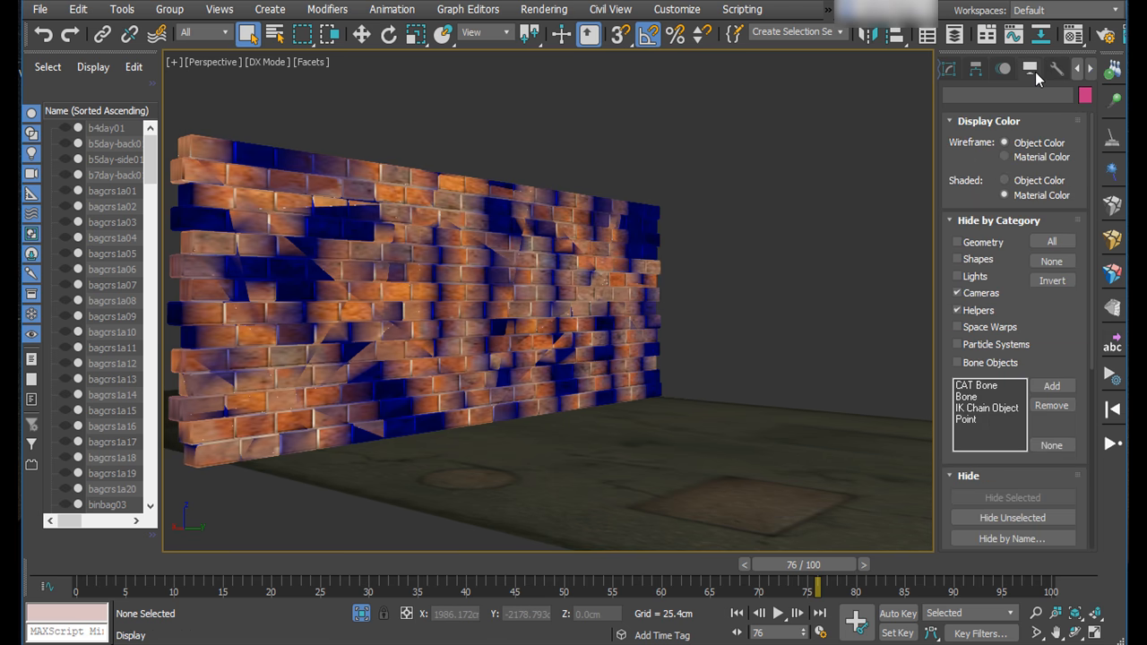
pyautogui.click(1004, 180)
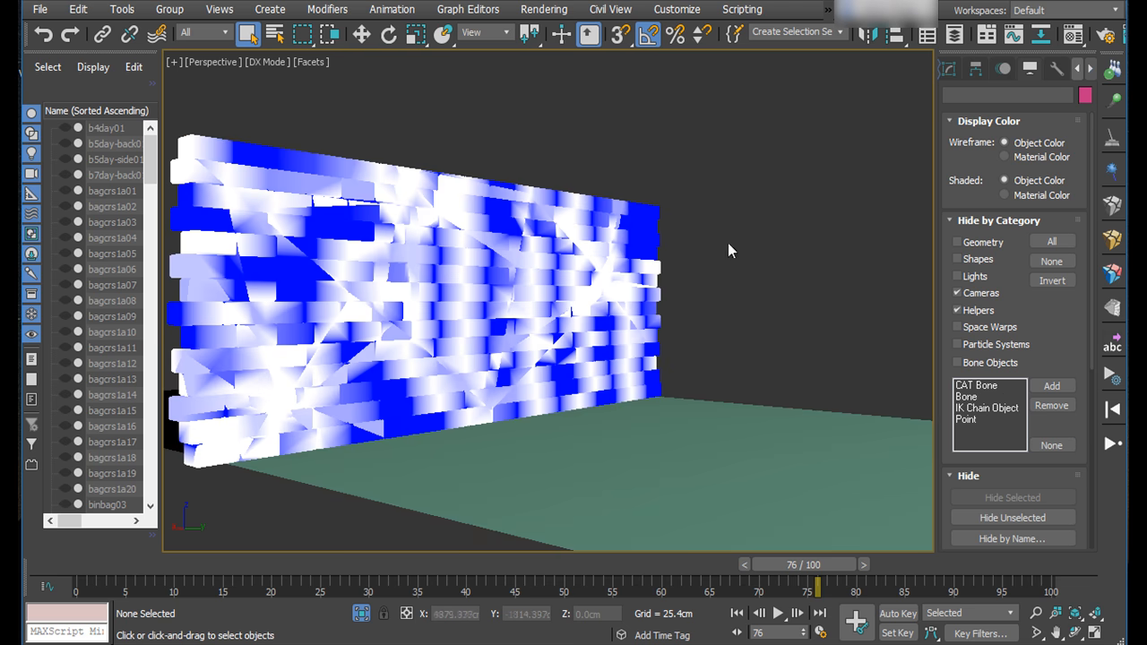
# - Set the Clusterize percentage of FBody1 to 0
pyautogui.click(1109, 245)
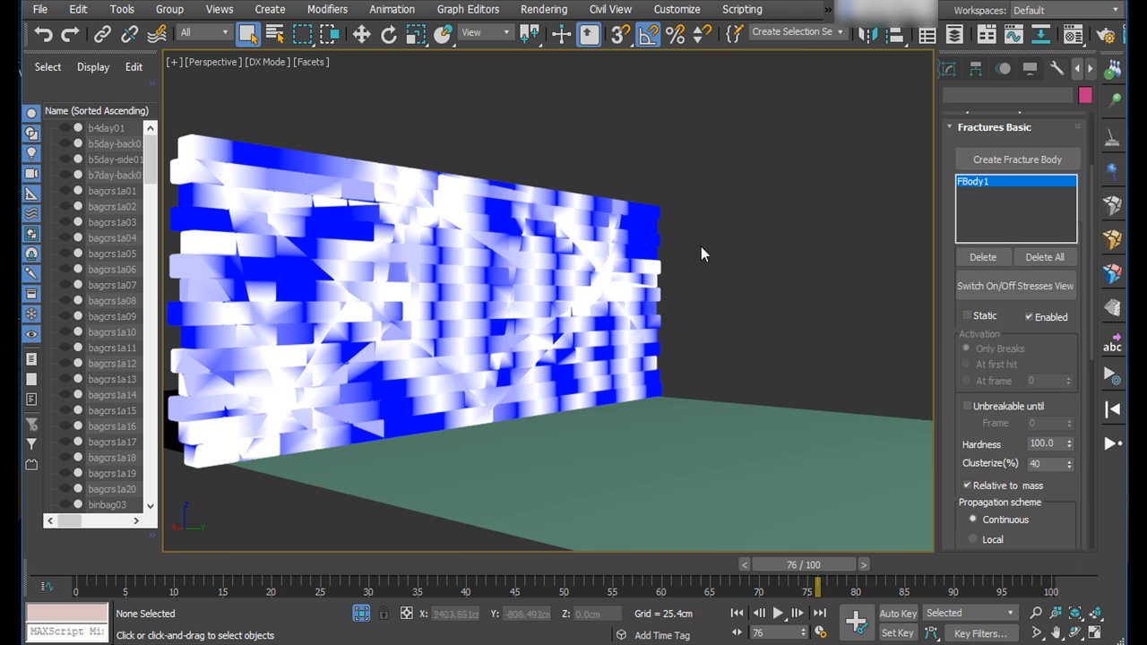
pyautogui.moveTo(998, 440); pyautogui.dragTo(1001, 318)
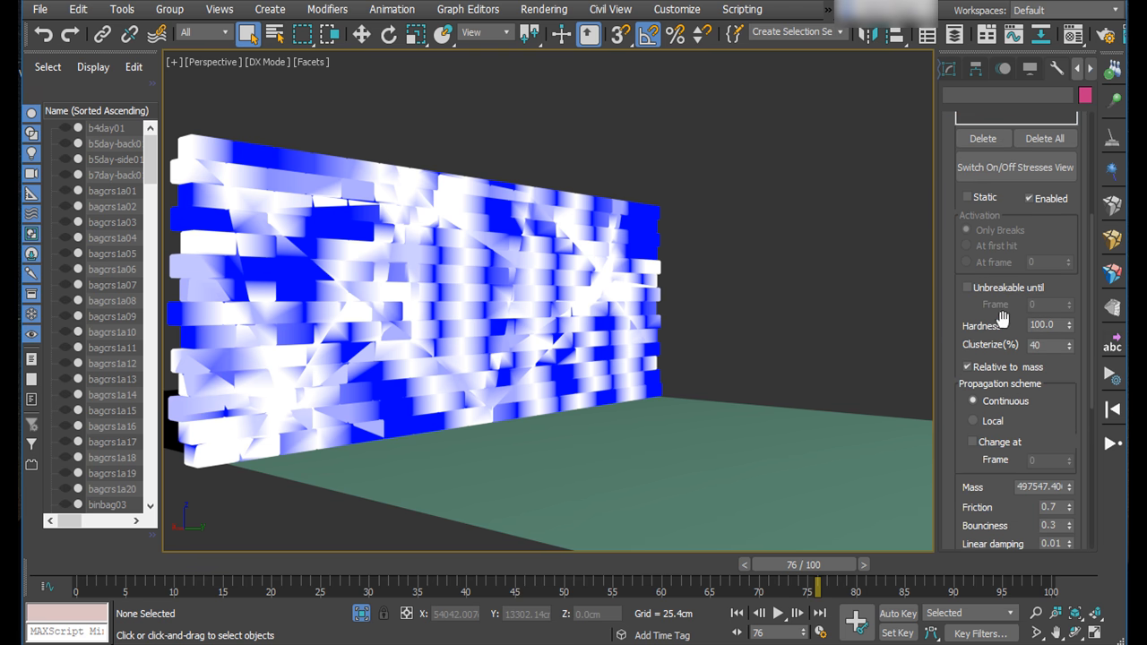
pyautogui.click(1054, 349)
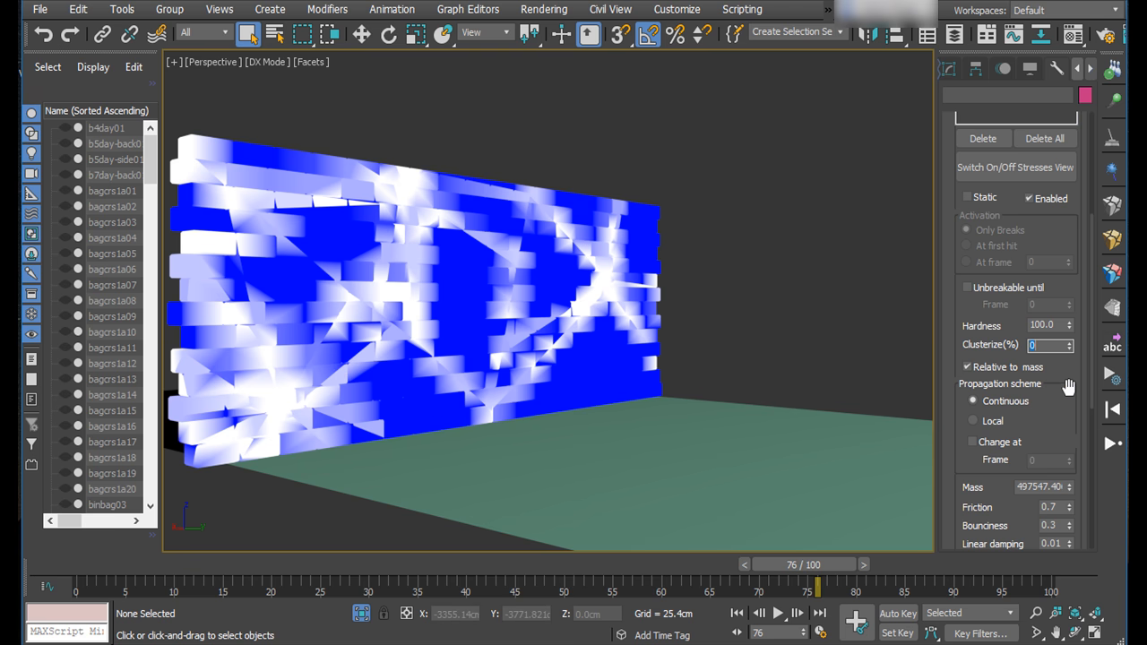
pyautogui.moveTo(1068, 390); pyautogui.dragTo(1065, 441)
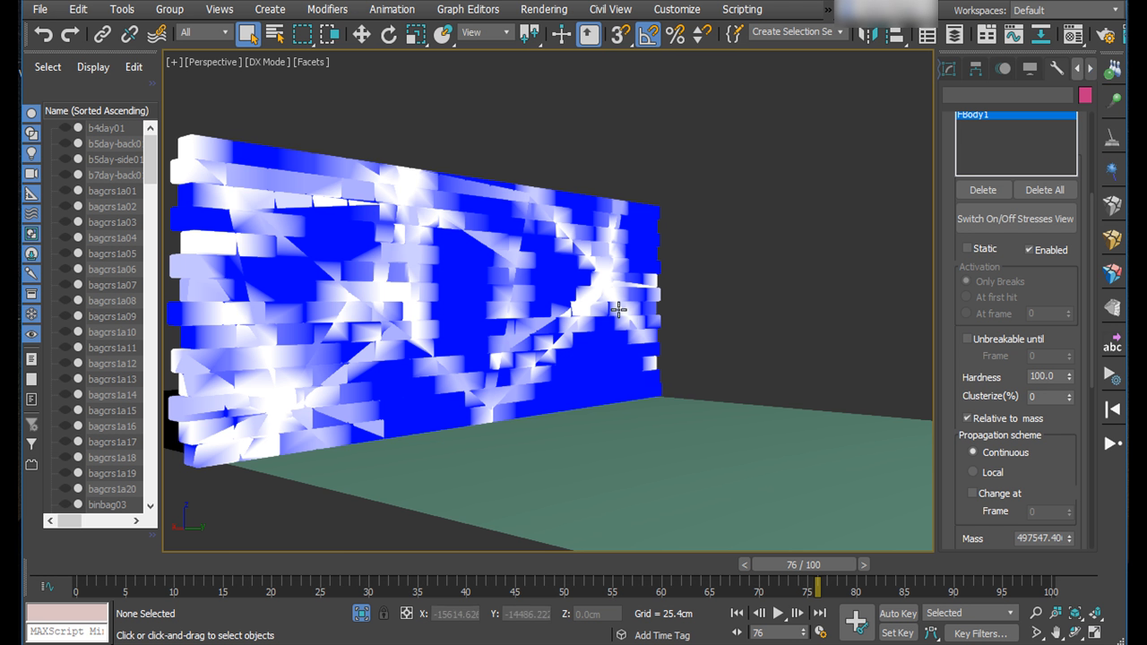
# - Make FBody1 static with Only Breaks activation and open its advanced fracture settings
pyautogui.click(969, 249)
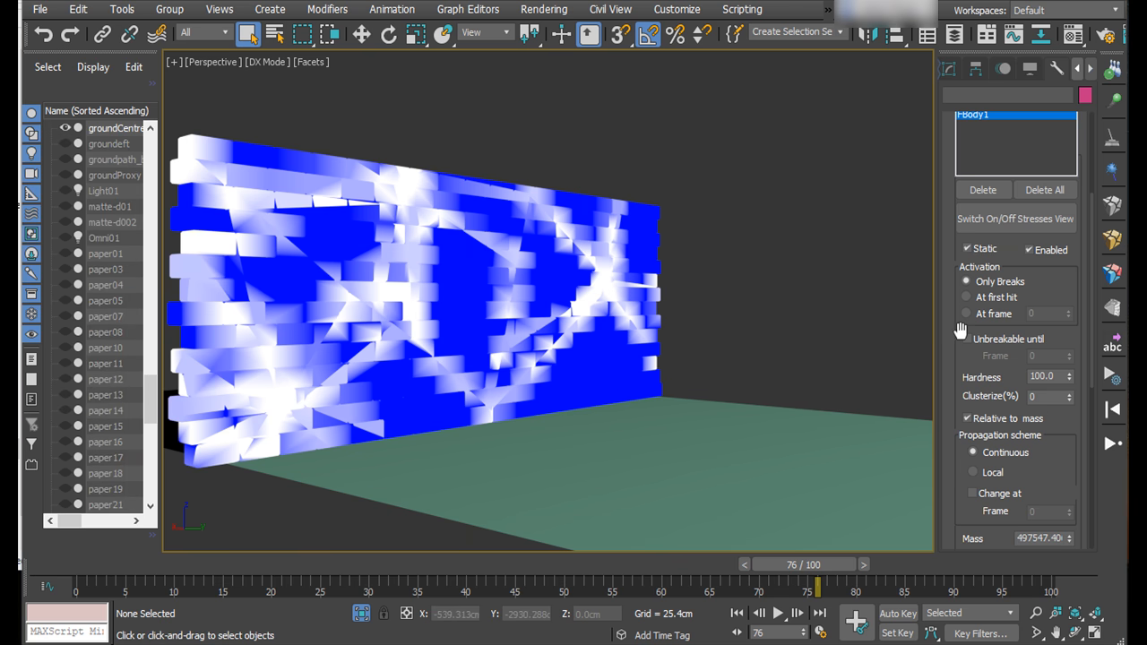
pyautogui.scroll(3, 955, 285)
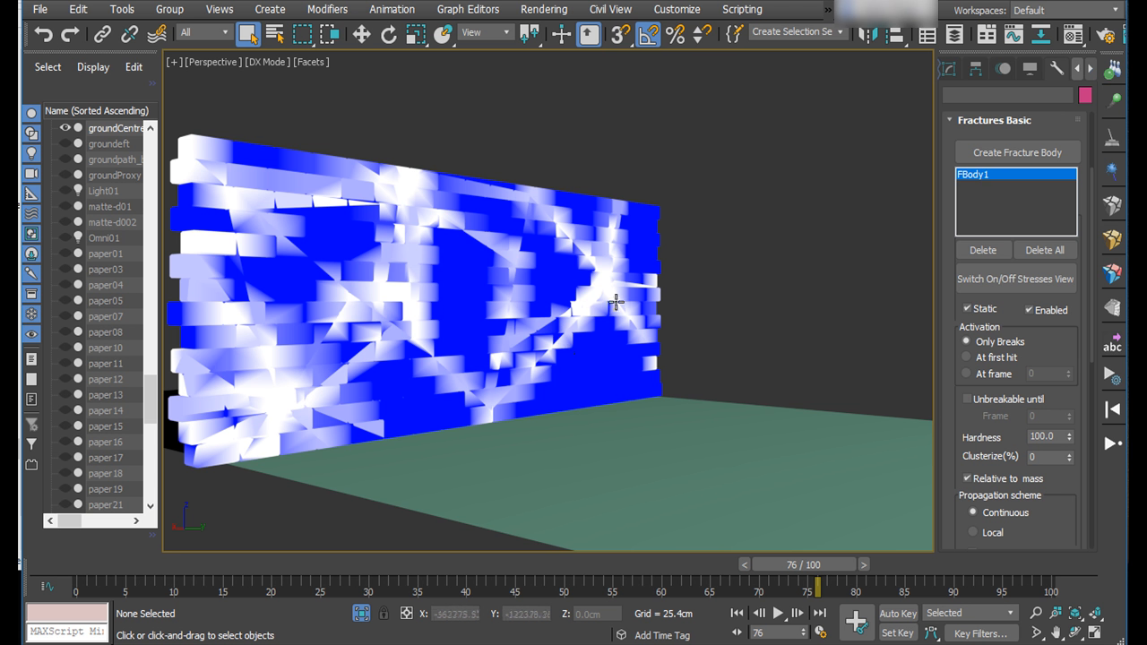
pyautogui.click(1113, 275)
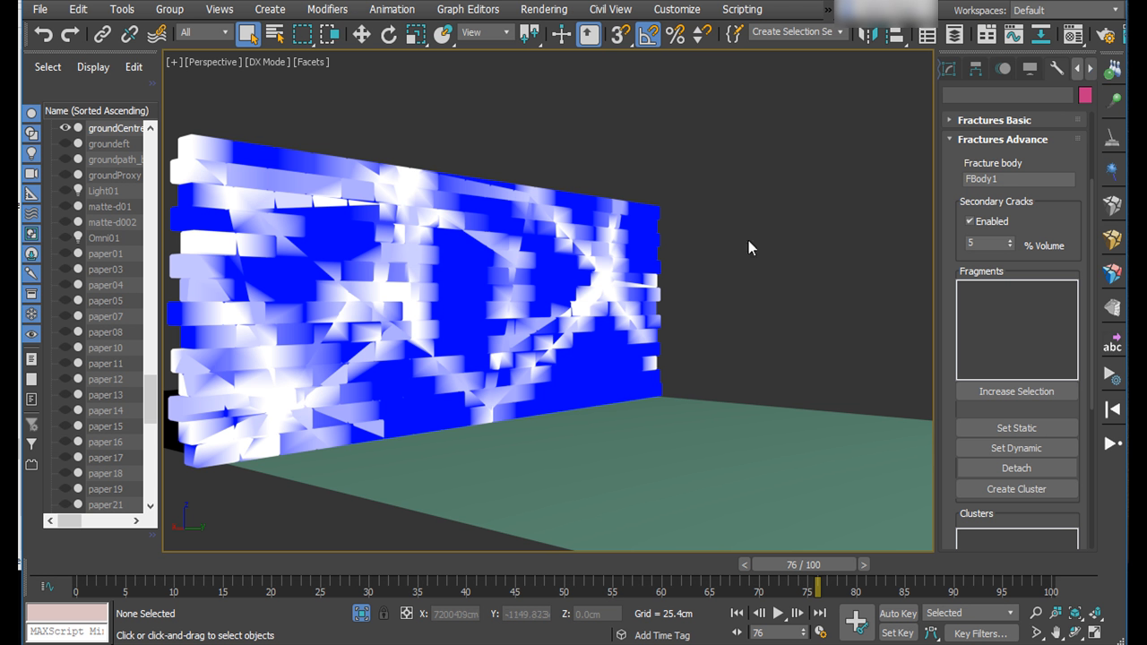
pyautogui.click(411, 190)
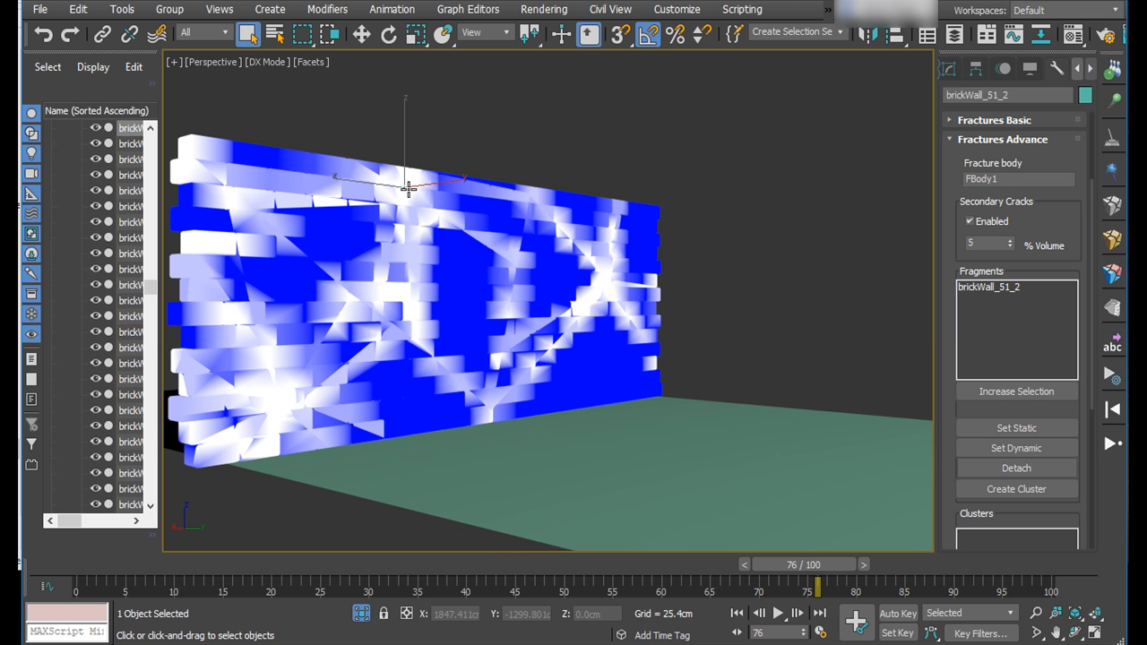
pyautogui.keyDown('ctrl'); pyautogui.click(407, 190); pyautogui.keyUp('ctrl')
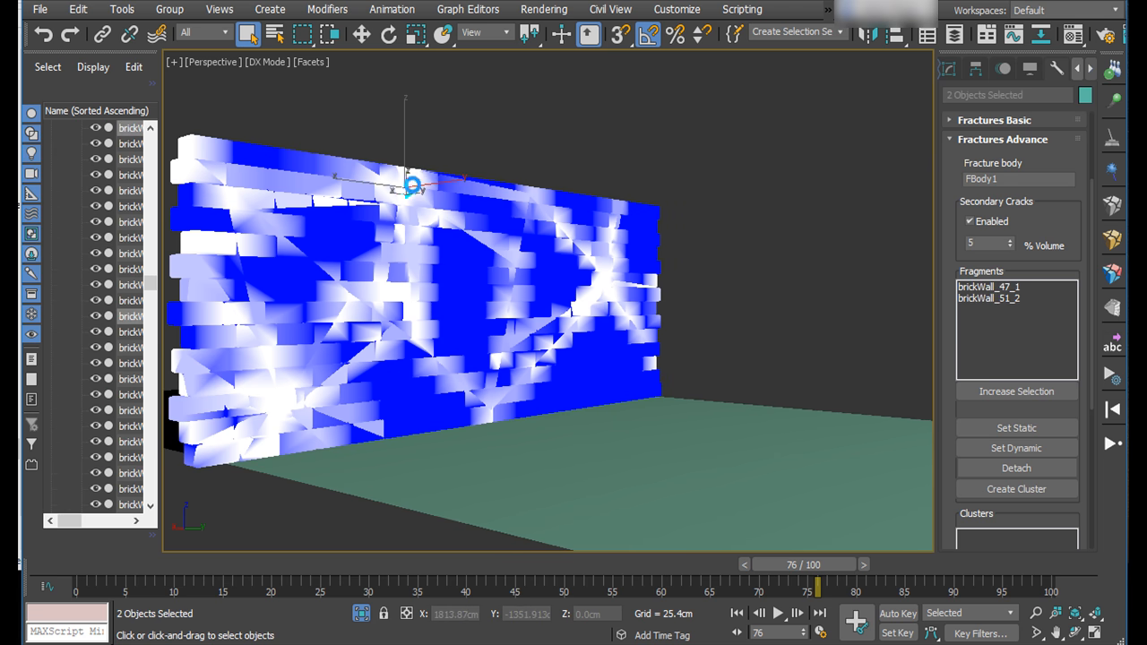
pyautogui.keyDown('ctrl'); pyautogui.click(404, 189); pyautogui.keyUp('ctrl')
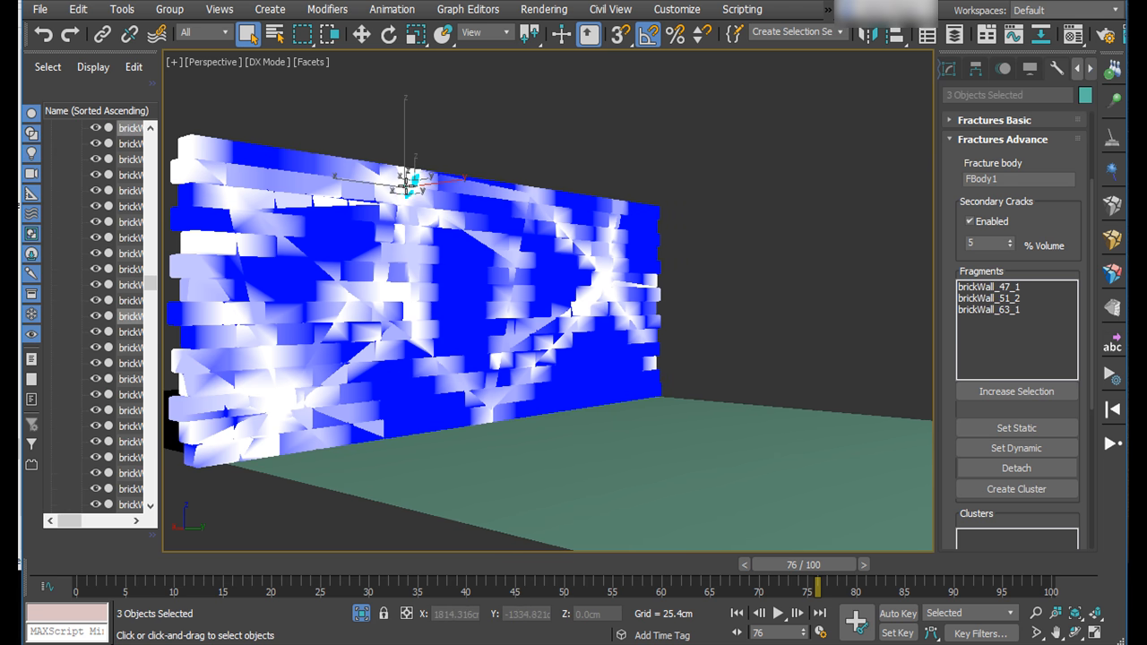
pyautogui.keyDown('ctrl'); pyautogui.click(405, 182); pyautogui.keyUp('ctrl')
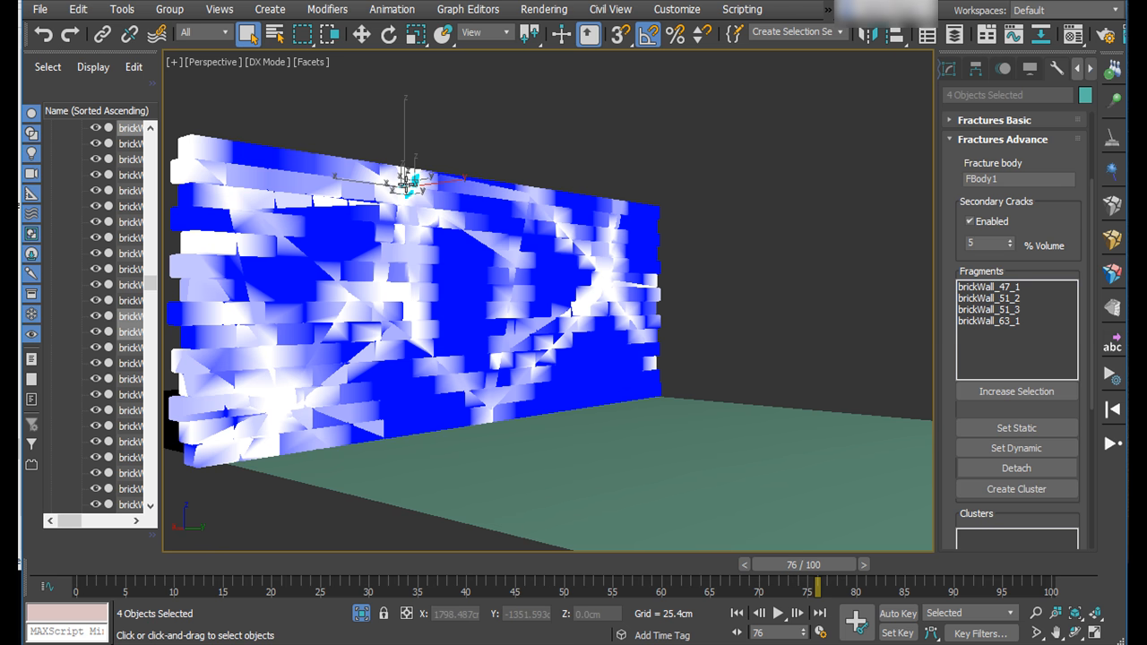
# - Select one fragment at the upper shatter center, increase the selection four times, and create a cluster from those fragments
pyautogui.click(409, 183)
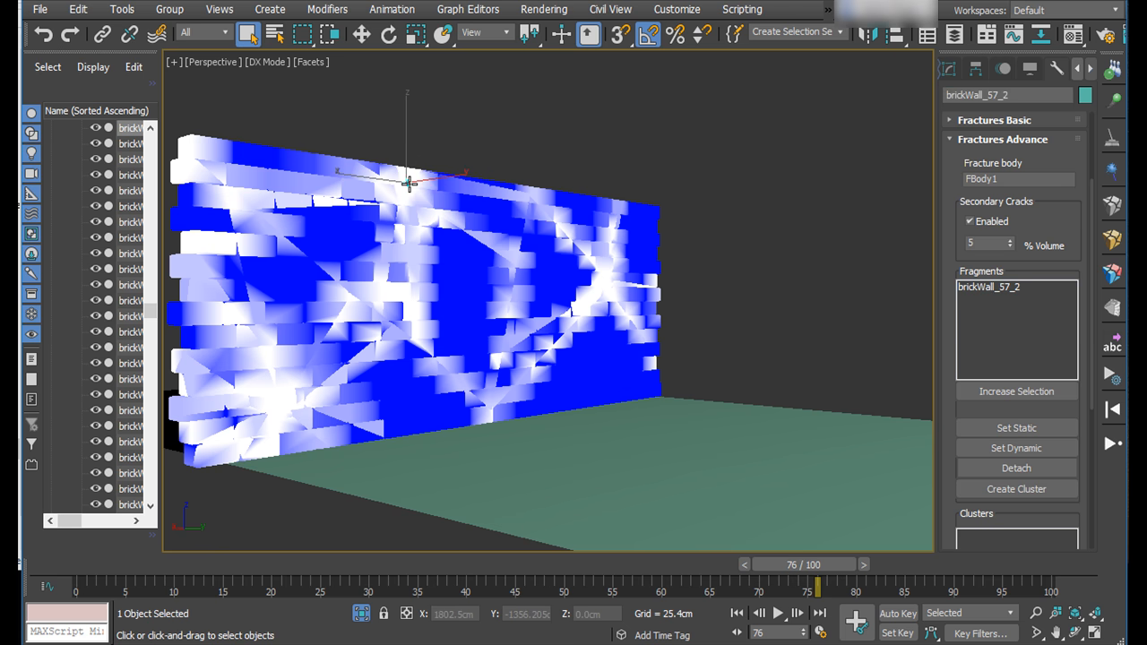
pyautogui.click(995, 392)
pyautogui.click(994, 391)
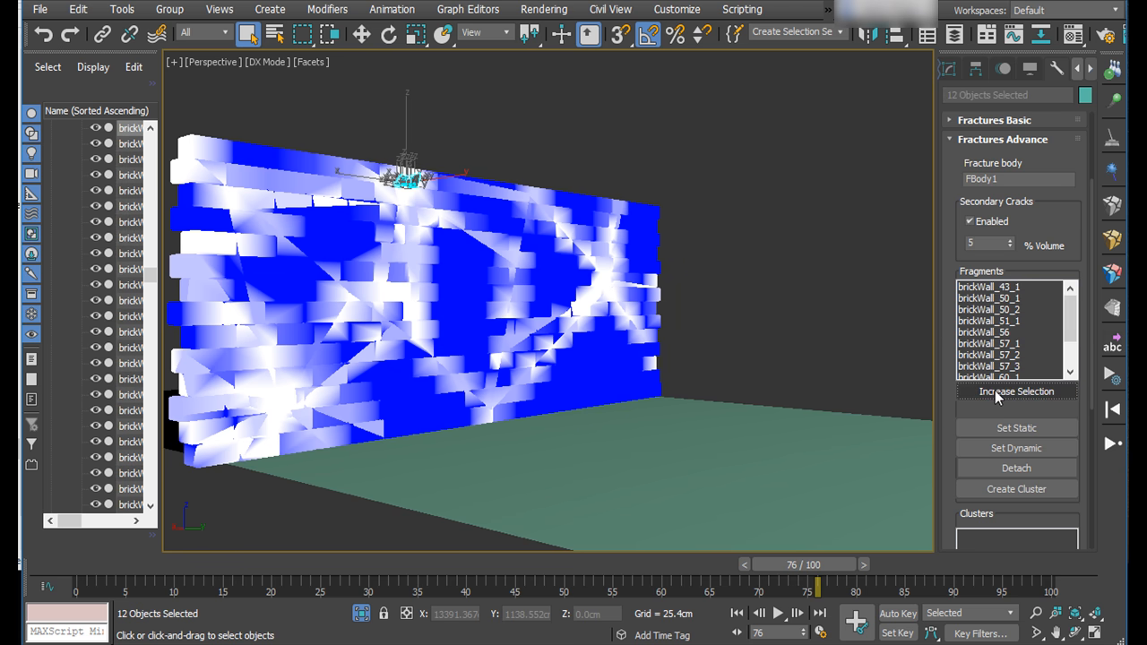
pyautogui.click(994, 391)
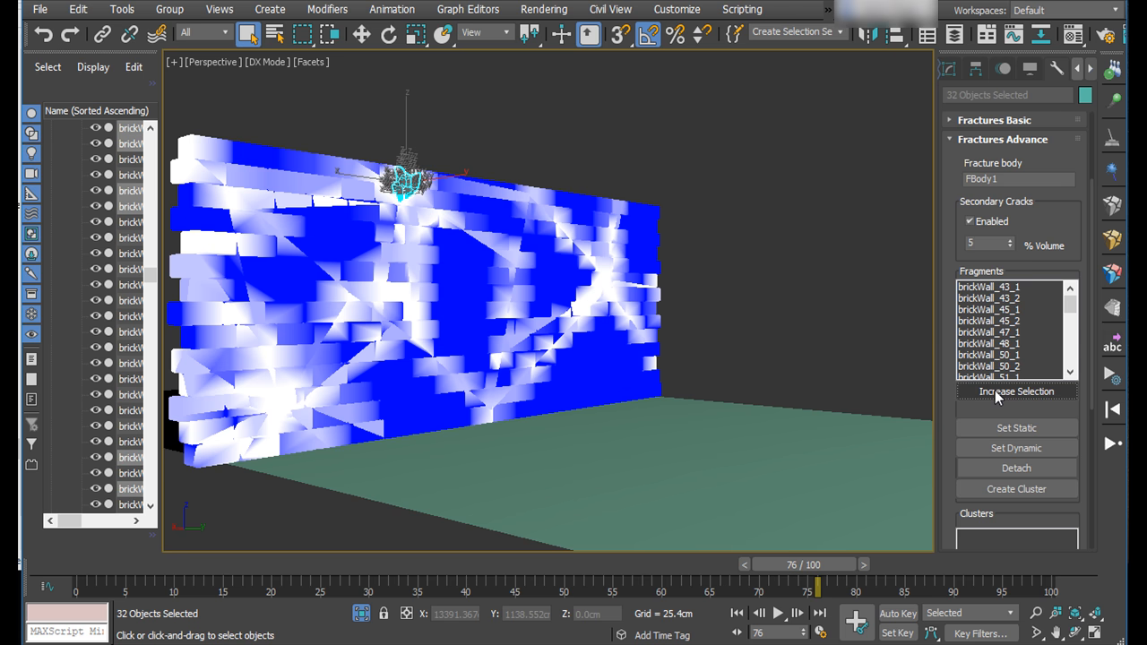
pyautogui.click(994, 391)
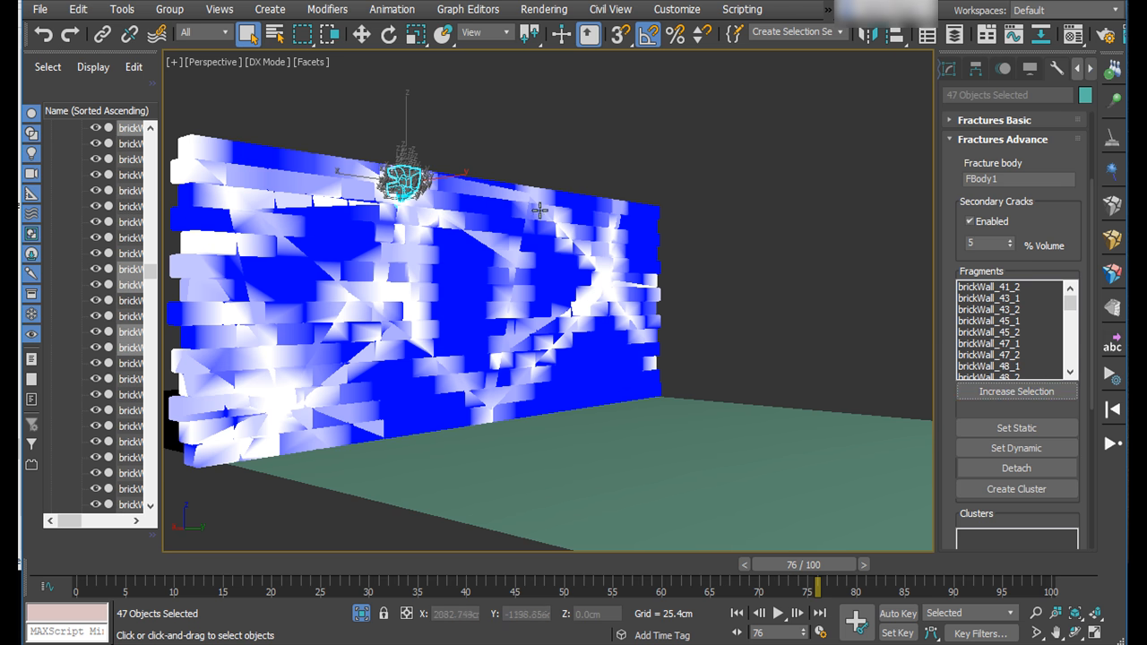
pyautogui.click(1019, 487)
pyautogui.scroll(-1, 1074, 491)
pyautogui.scroll(-5, 1074, 490)
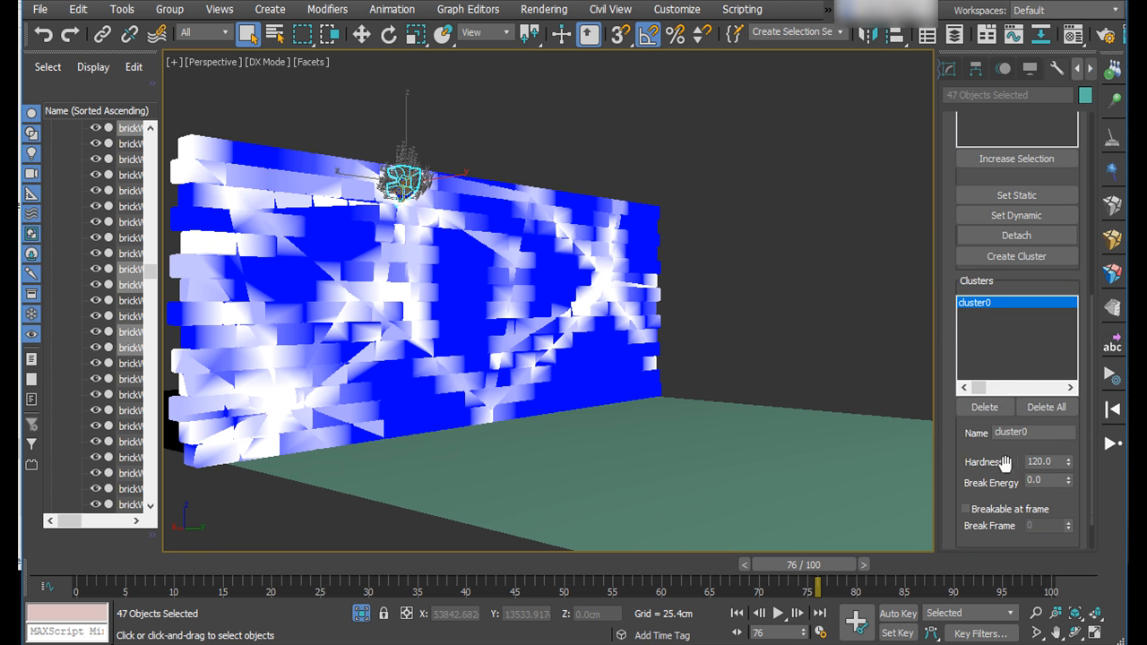
# - Set the hardness of cluster0 to 0 and its break energy to 50, and make it breakable at a specified frame
pyautogui.click(1055, 461)
pyautogui.write('0')
pyautogui.press('Return')
pyautogui.click(1044, 482)
pyautogui.click(966, 509)
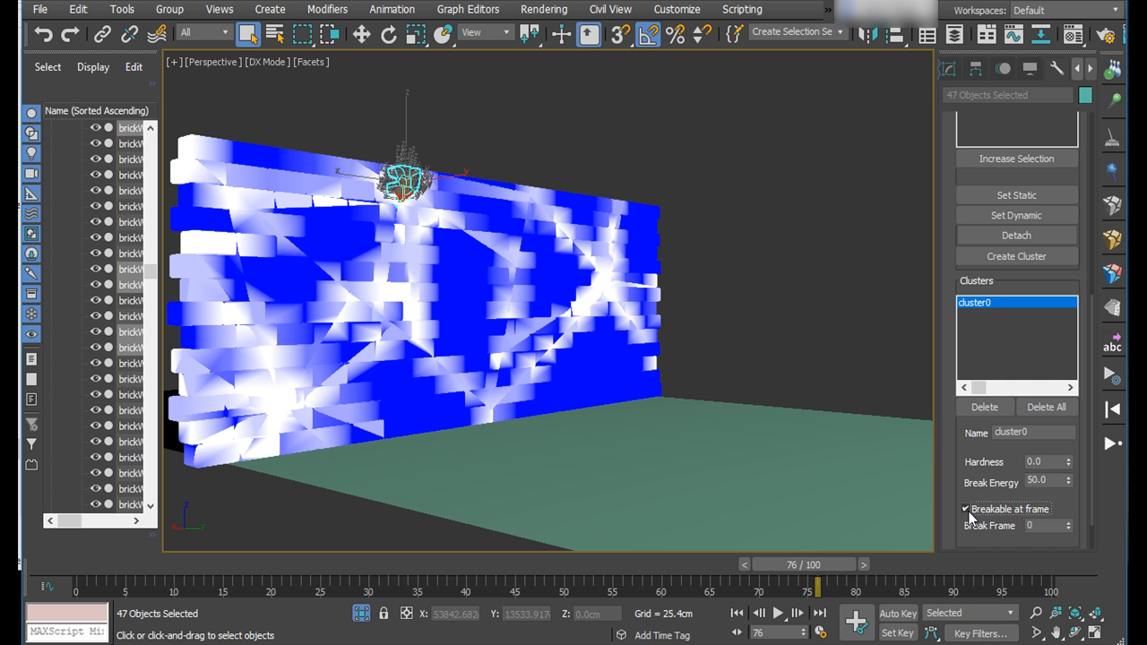
pyautogui.click(1040, 527)
# - Select a fragment at the low shatter center near the wall's closer end and increase the selection three times
pyautogui.scroll(5, 945, 357)
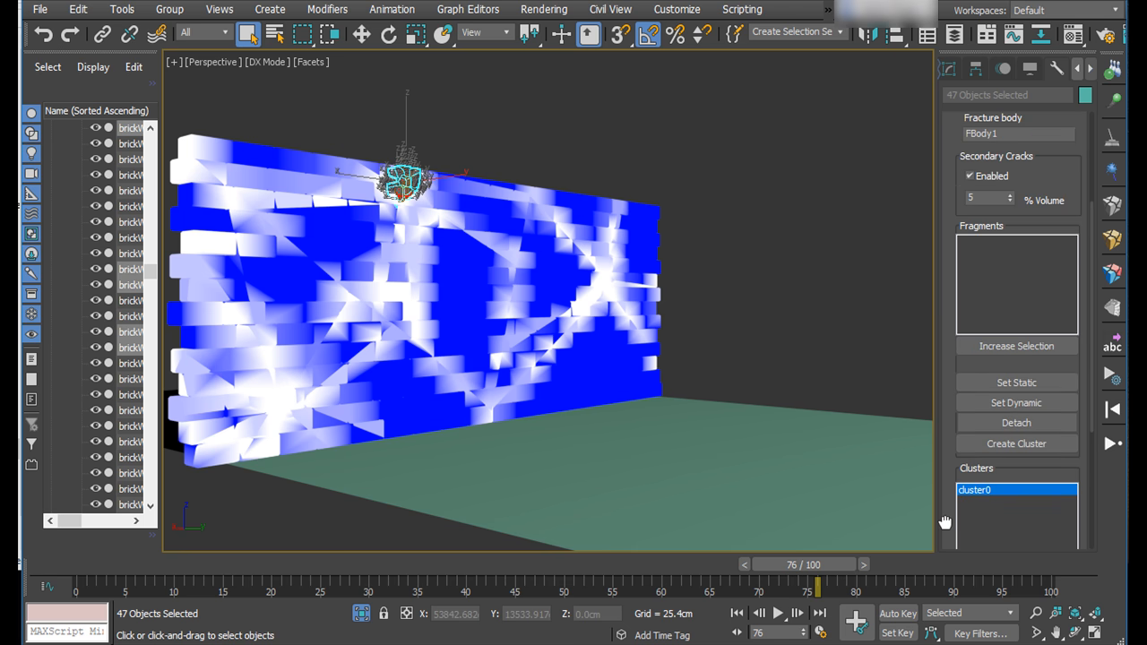
pyautogui.click(274, 413)
pyautogui.click(280, 414)
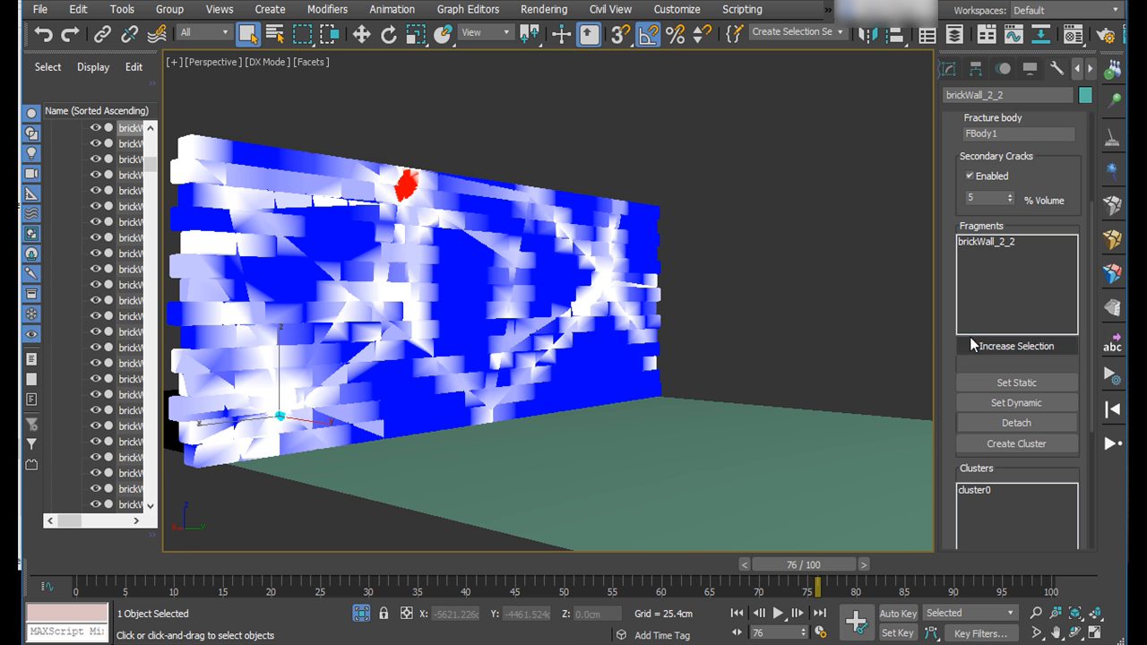
pyautogui.click(976, 345)
pyautogui.click(976, 345)
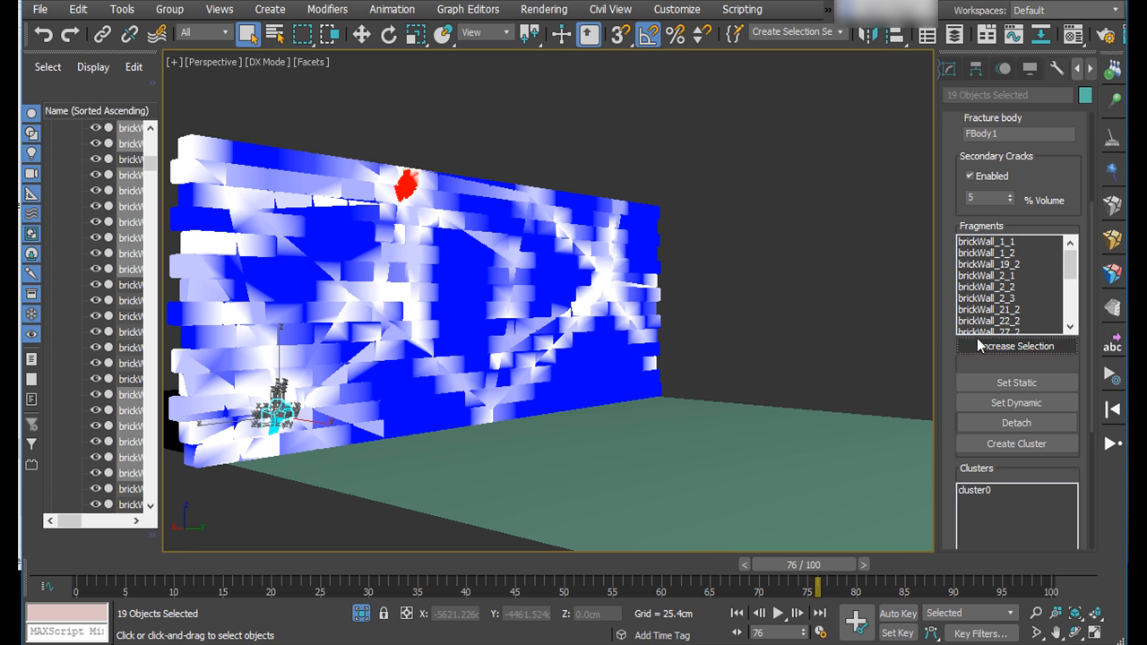
pyautogui.click(976, 345)
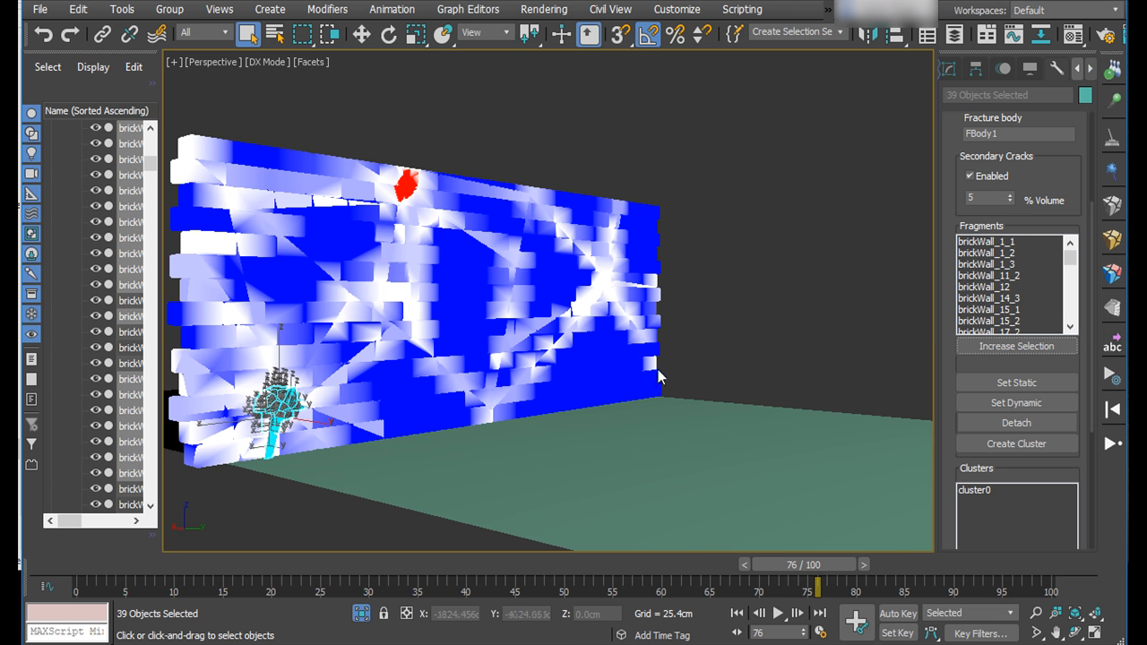
# - Remove the stray fragments along the lower edge of the selection around the low shatter center
pyautogui.keyDown('alt'); pyautogui.click(270, 450); pyautogui.keyUp('alt')
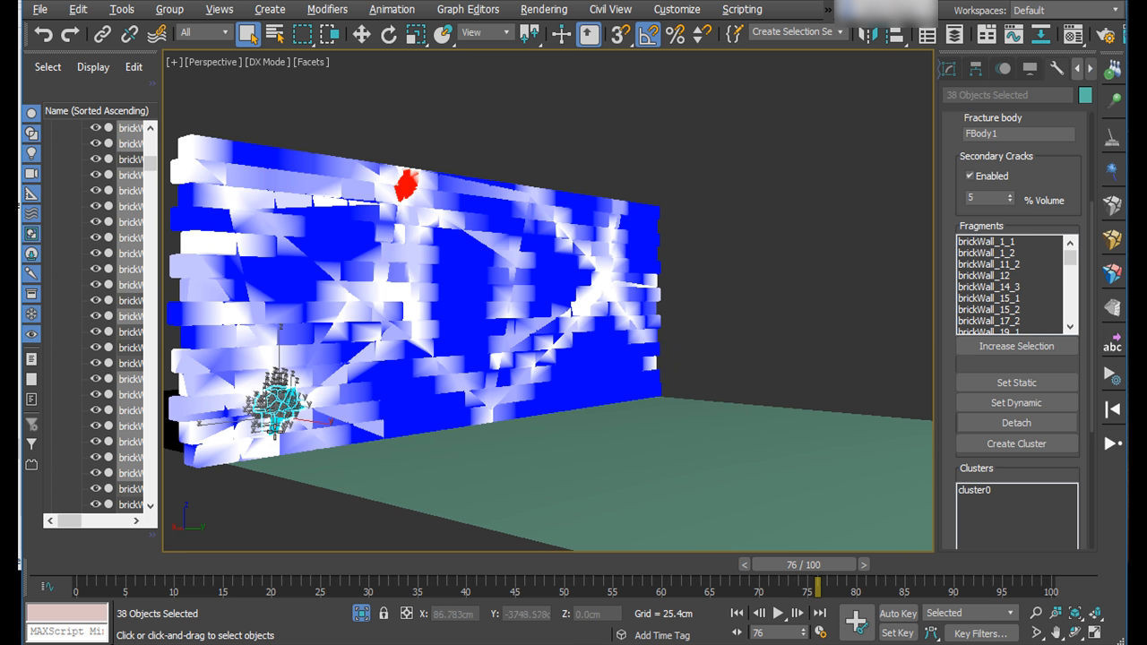
pyautogui.keyDown('alt'); pyautogui.click(274, 432); pyautogui.keyUp('alt')
pyautogui.keyDown('alt'); pyautogui.click(274, 427); pyautogui.keyUp('alt')
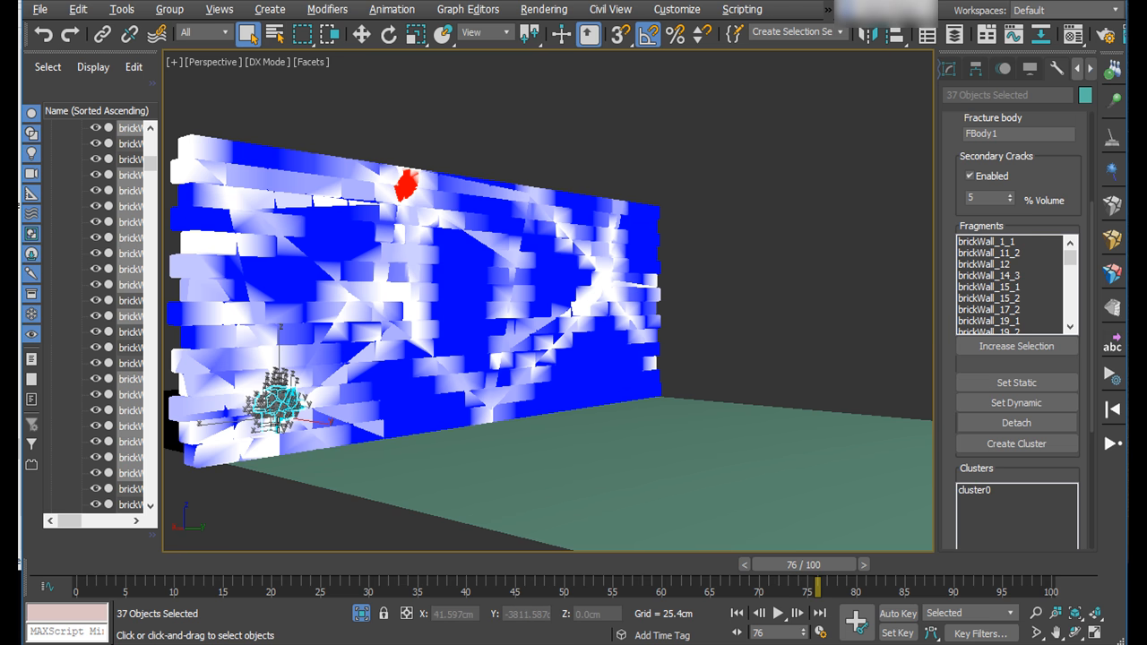
pyautogui.keyDown('alt'); pyautogui.click(276, 425); pyautogui.keyUp('alt')
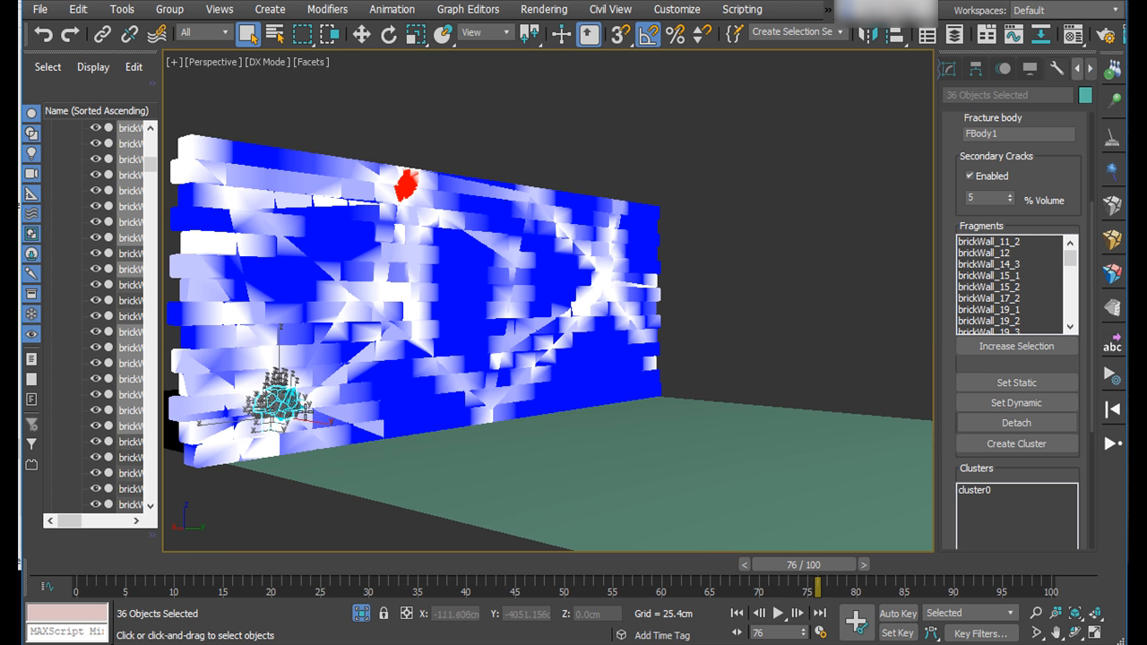
# - Create a cluster from the selected low-center fragments, with hardness 0, break energy 50 and breakable at frame 25
pyautogui.moveTo(1059, 472); pyautogui.dragTo(1053, 385)
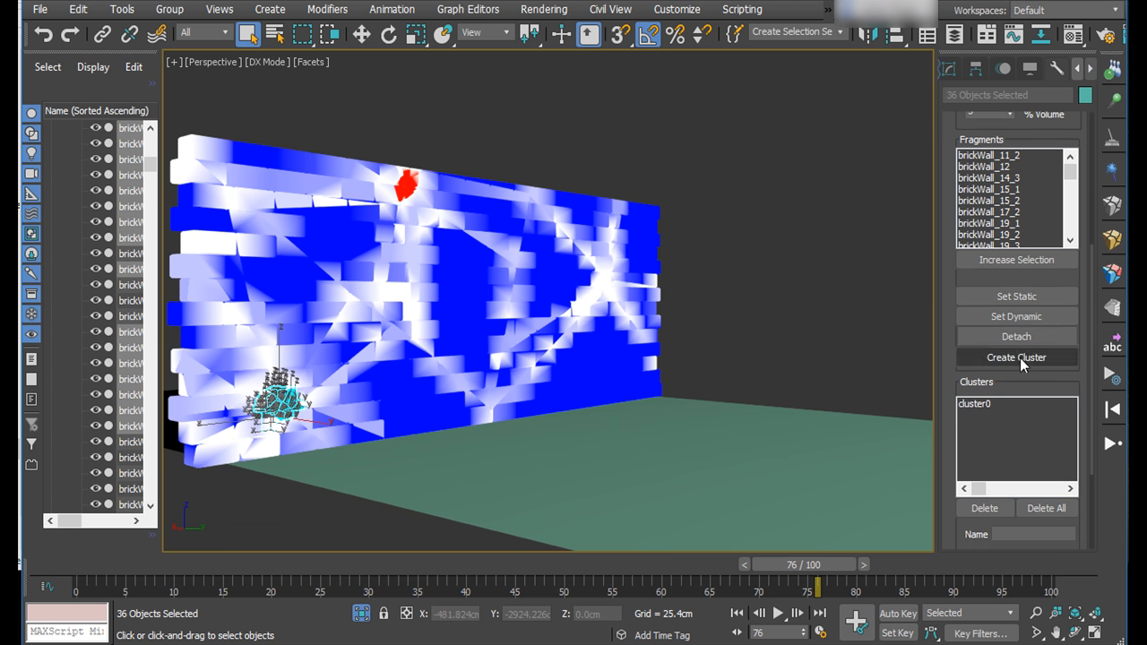
pyautogui.click(1019, 357)
pyautogui.moveTo(1080, 443); pyautogui.dragTo(1098, 298)
pyautogui.doubleClick(1058, 417)
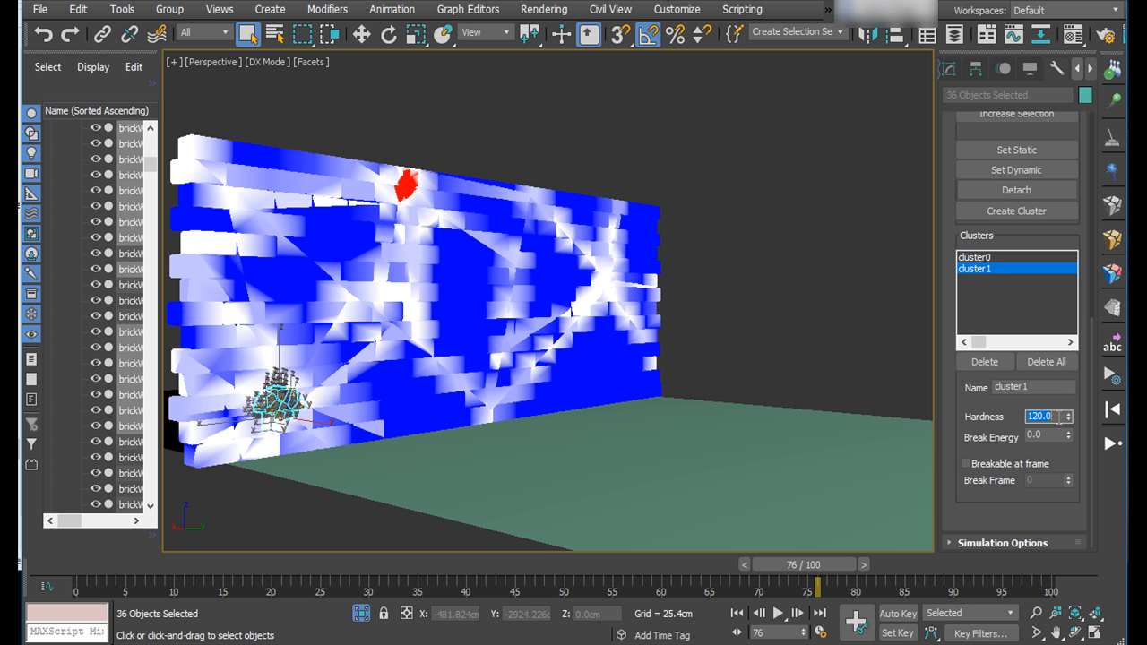
pyautogui.write('0')
pyautogui.click(1051, 436)
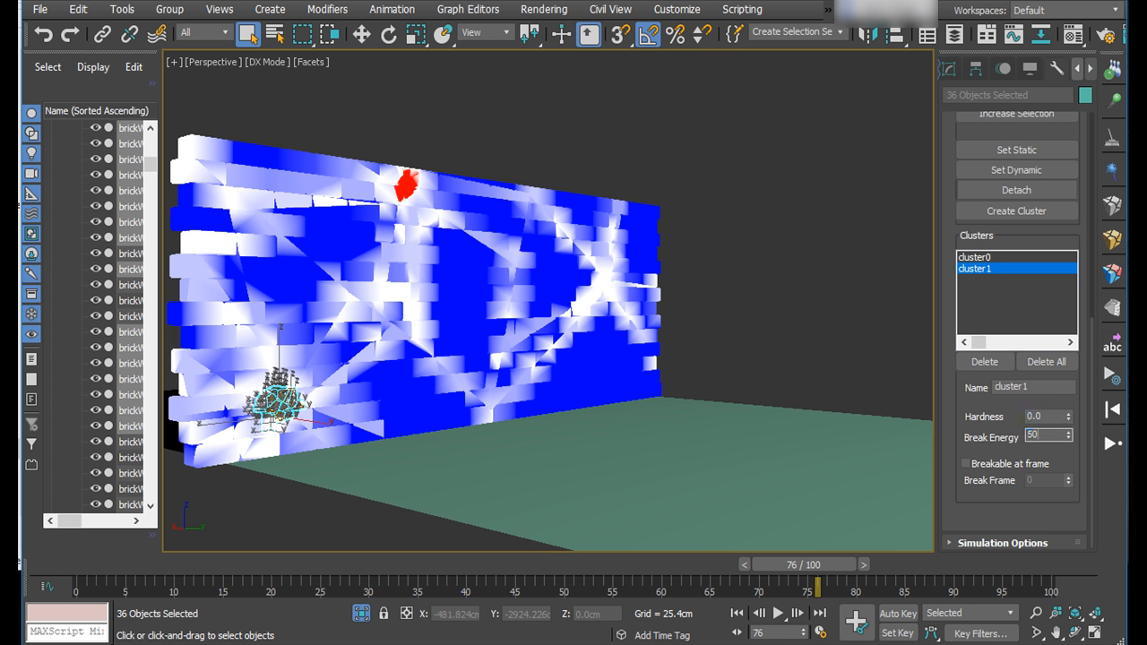
pyautogui.write('50')
pyautogui.press('Return')
pyautogui.click(1006, 463)
pyautogui.moveTo(1038, 482); pyautogui.dragTo(1021, 481)
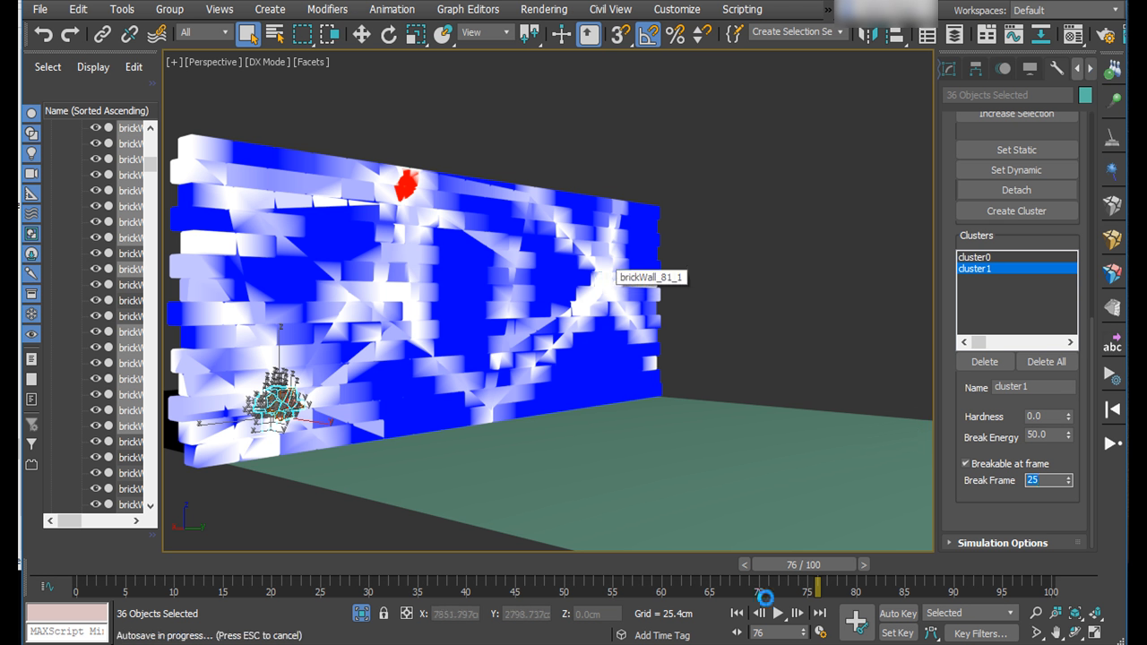
# - Select a fragment at the shatter center near the wall's far end and increase the selection repeatedly to cover the surrounding fragments
pyautogui.click(703, 509)
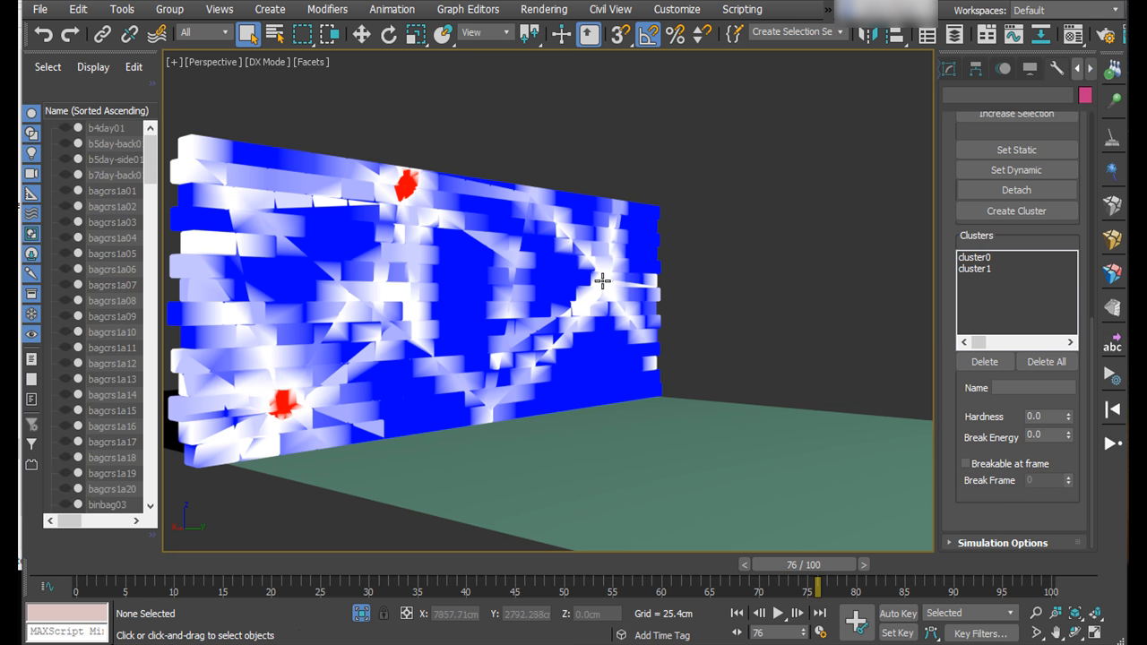
pyautogui.click(603, 281)
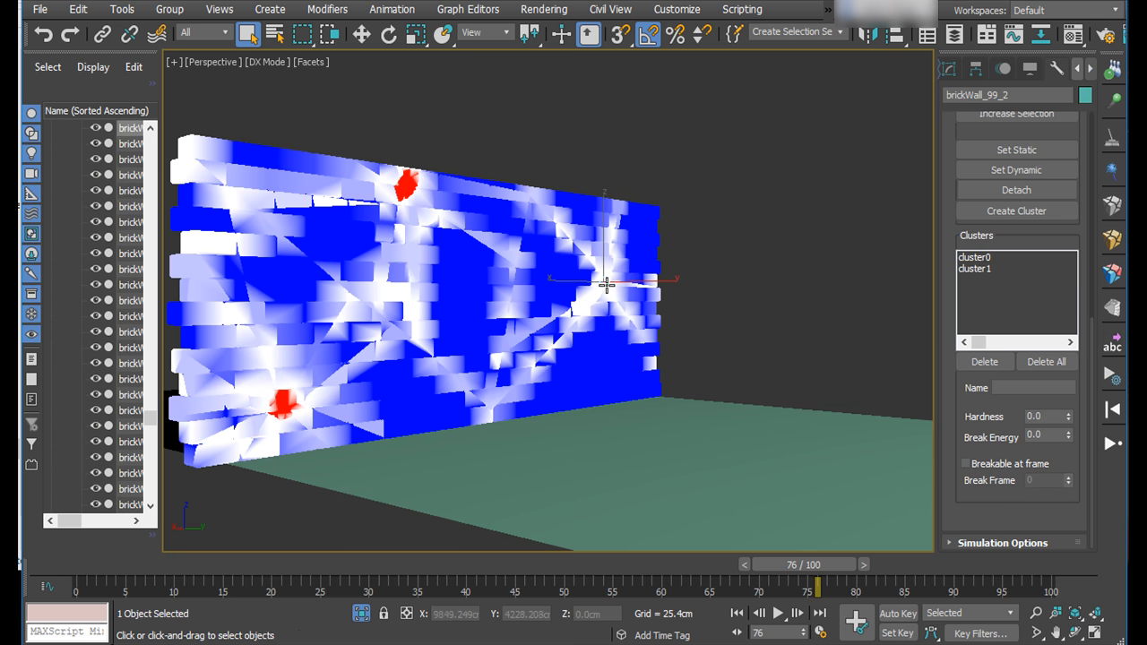
pyautogui.click(616, 282)
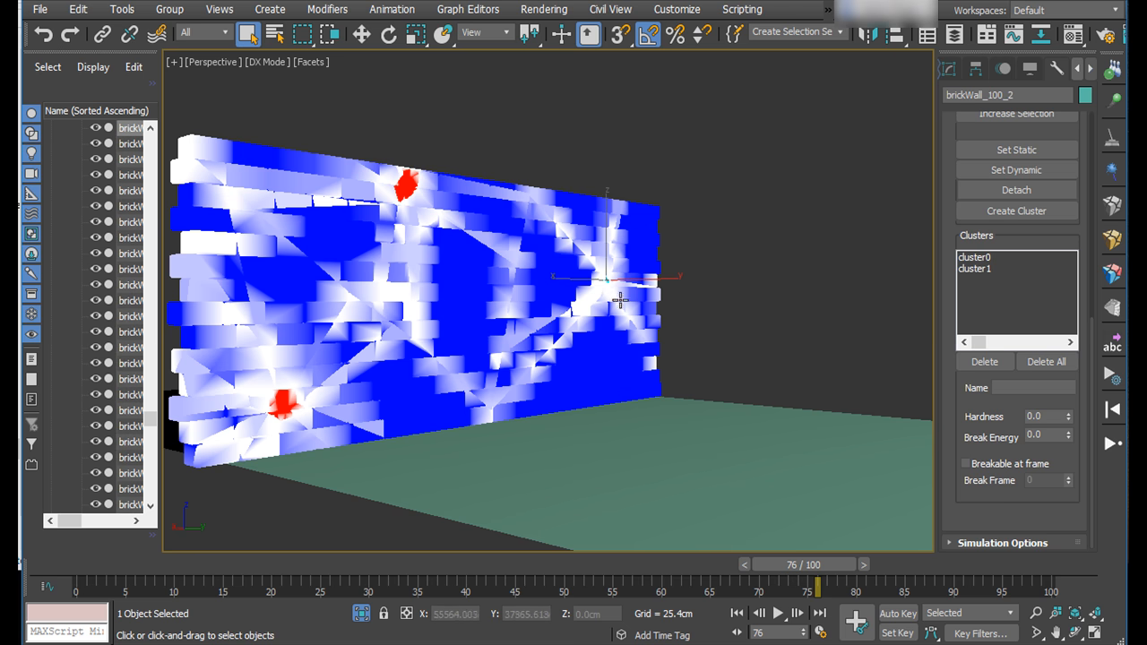
pyautogui.scroll(5, 947, 263)
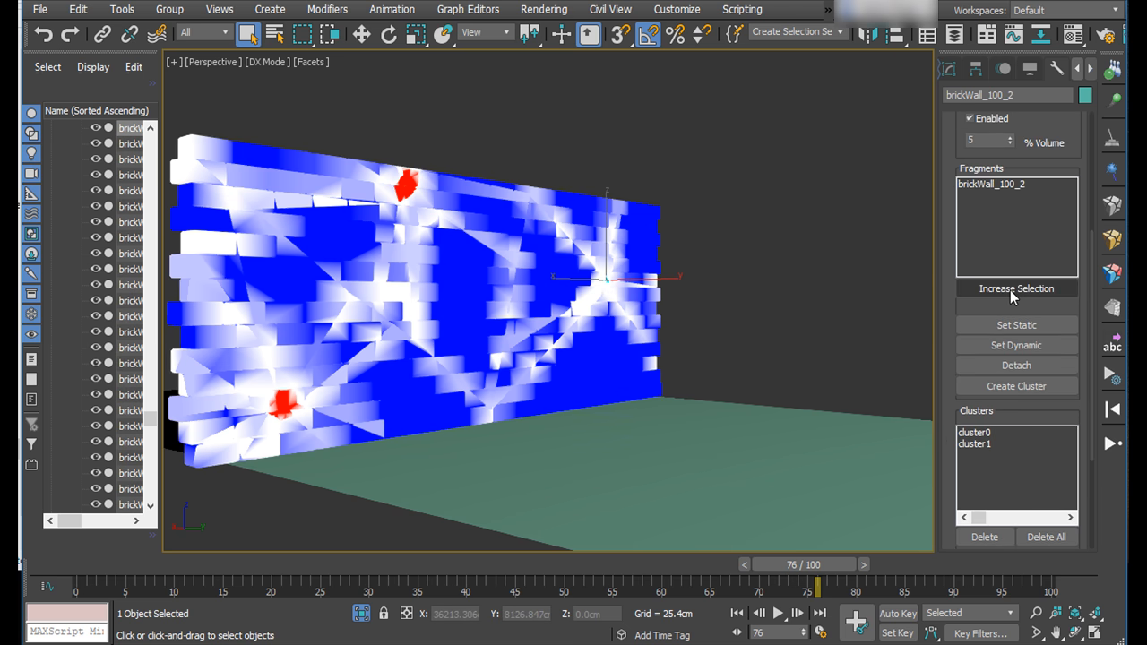
pyautogui.click(1010, 289)
pyautogui.click(1009, 289)
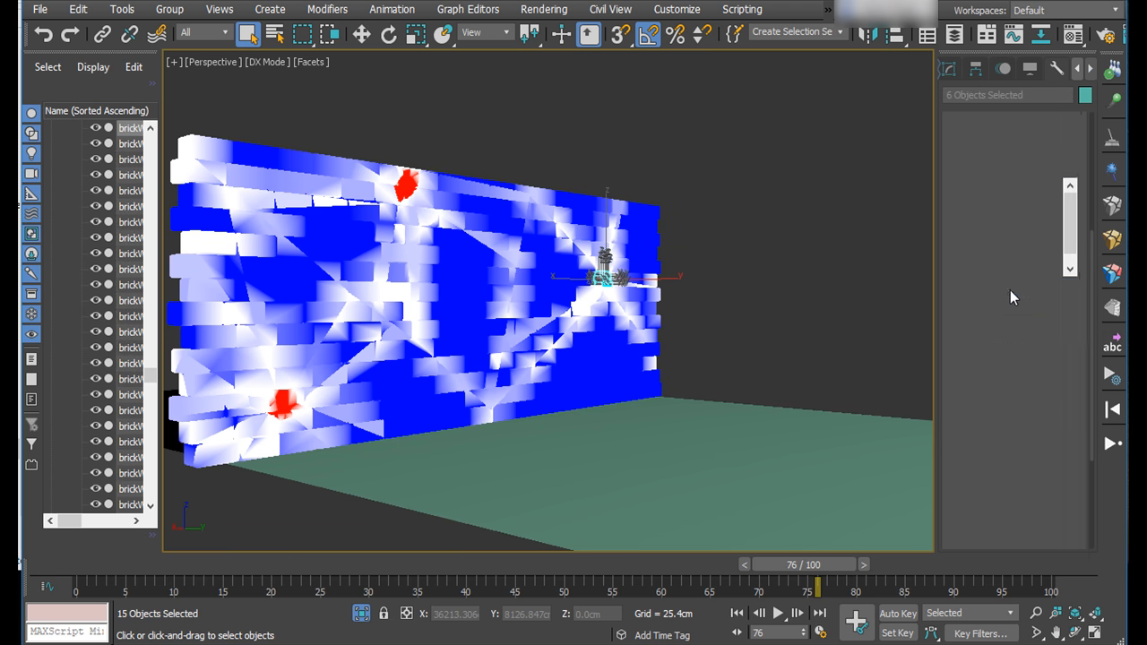
pyautogui.click(1010, 289)
pyautogui.click(1010, 290)
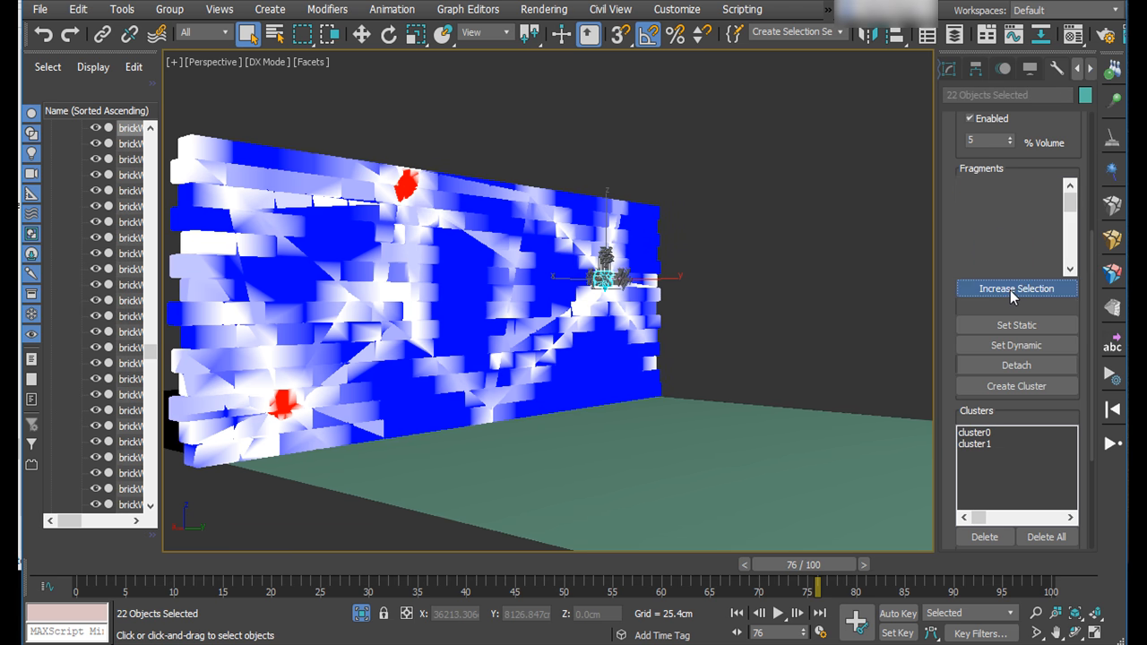
pyautogui.click(1009, 289)
pyautogui.click(1010, 289)
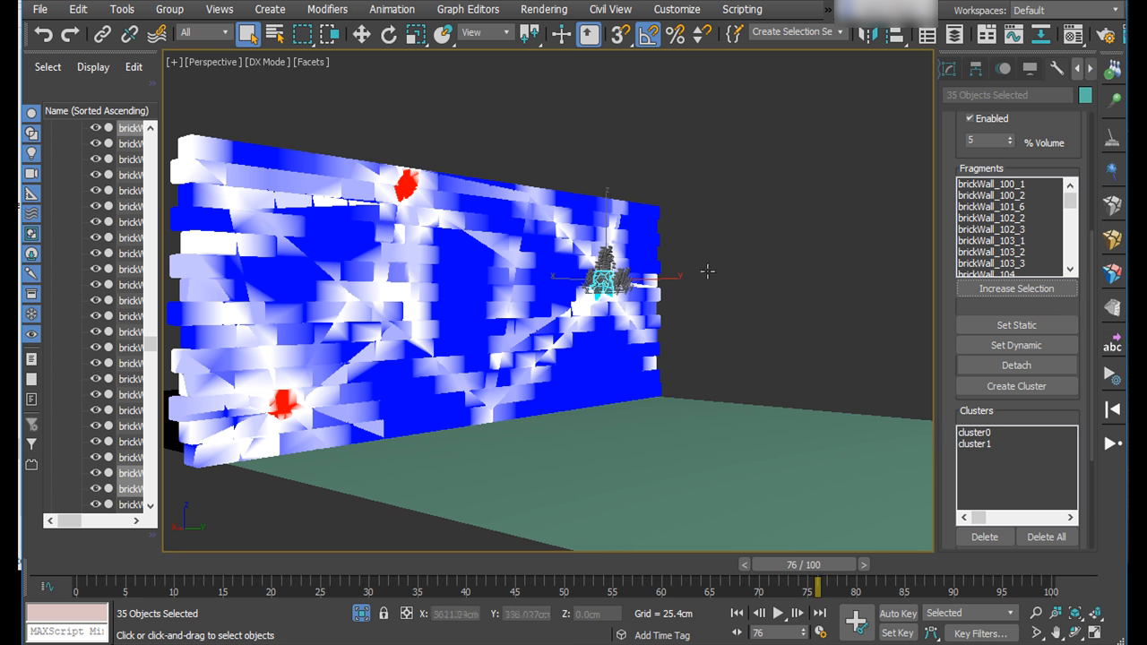
pyautogui.click(1015, 295)
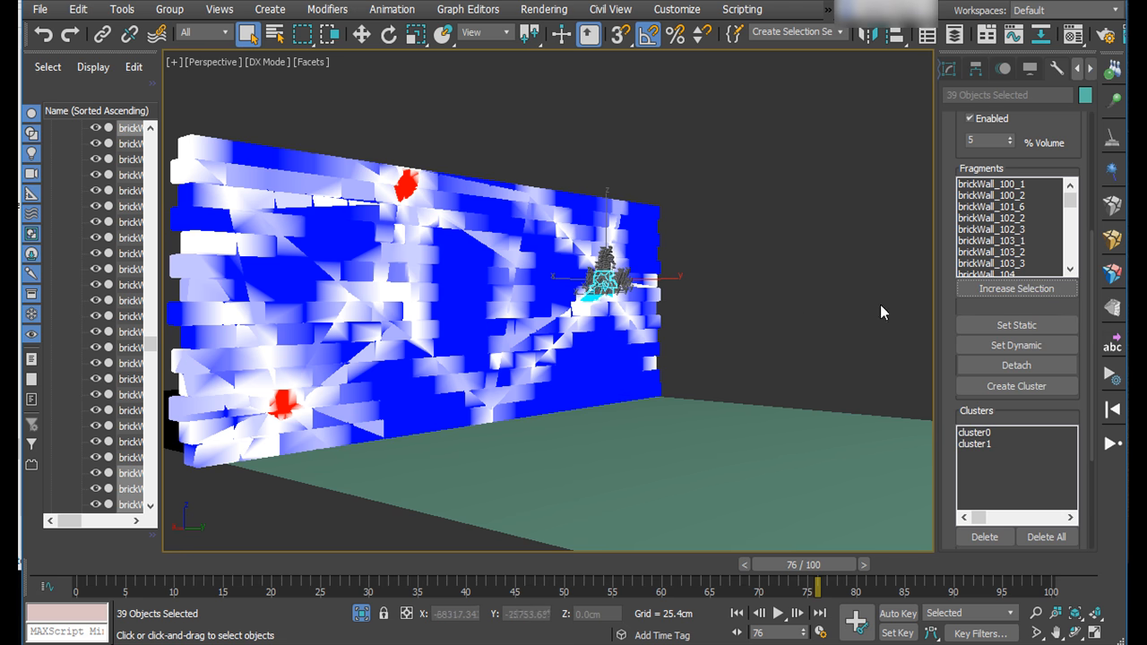
# - Remove the stray fragment at the selection's lower edge and create a cluster from the remaining far-end fragments
pyautogui.keyDown('alt'); pyautogui.click(589, 297); pyautogui.keyUp('alt')
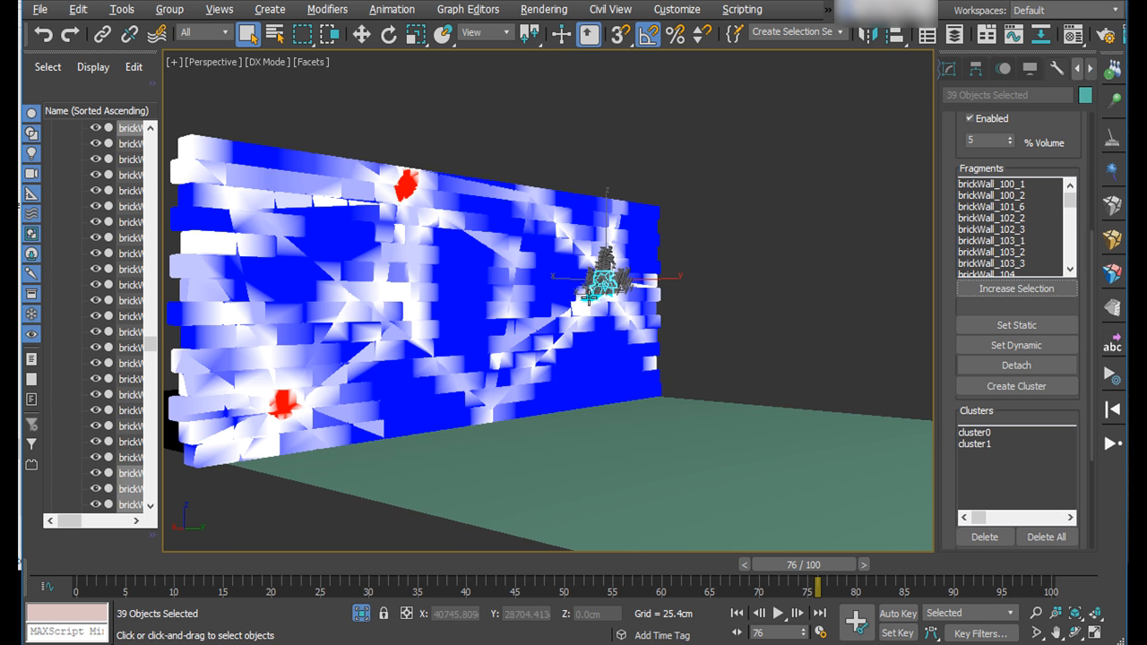
pyautogui.click(1008, 390)
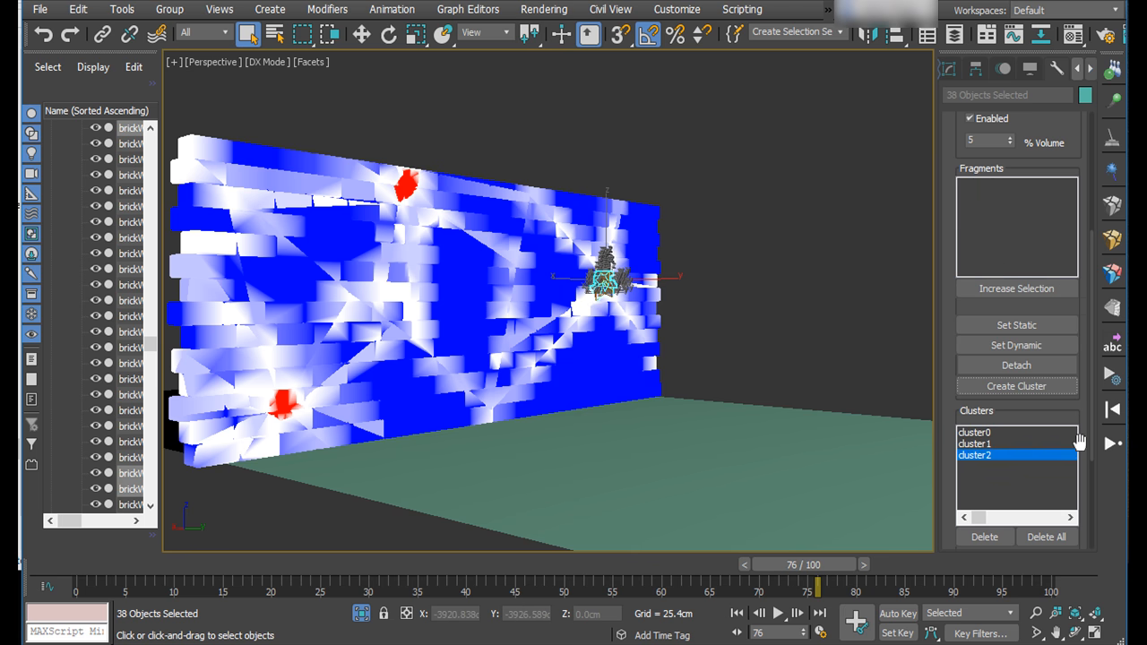
# - Set cluster2's hardness to 0 and break energy to 50, and make it breakable at frame 35
pyautogui.moveTo(1079, 437); pyautogui.dragTo(1079, 277)
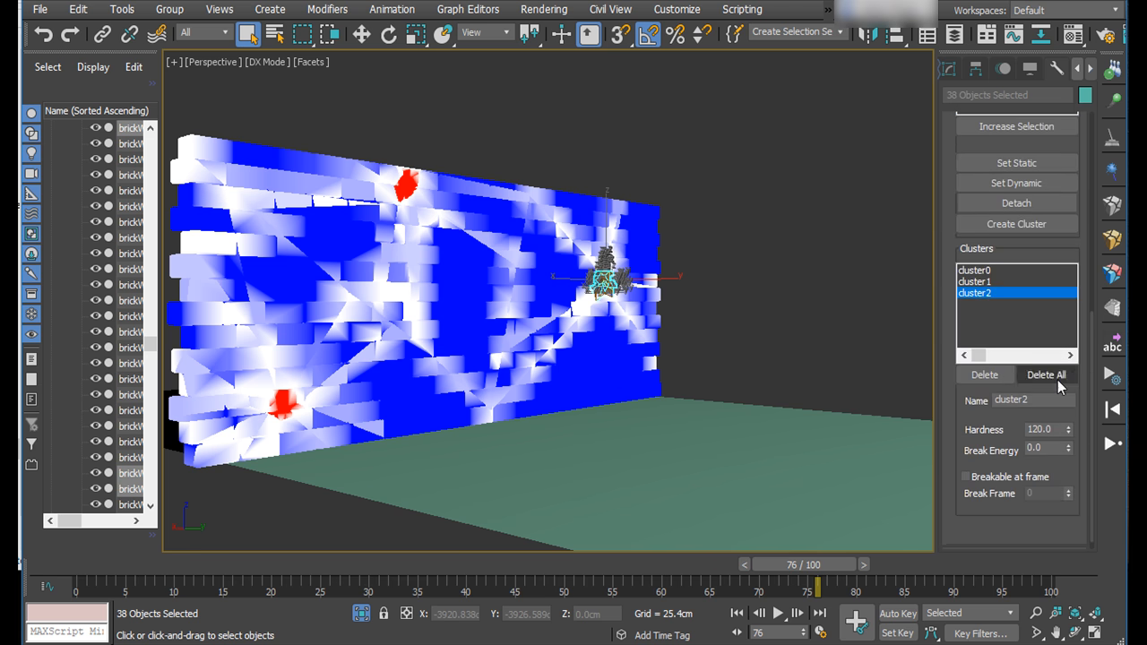
pyautogui.click(1060, 430)
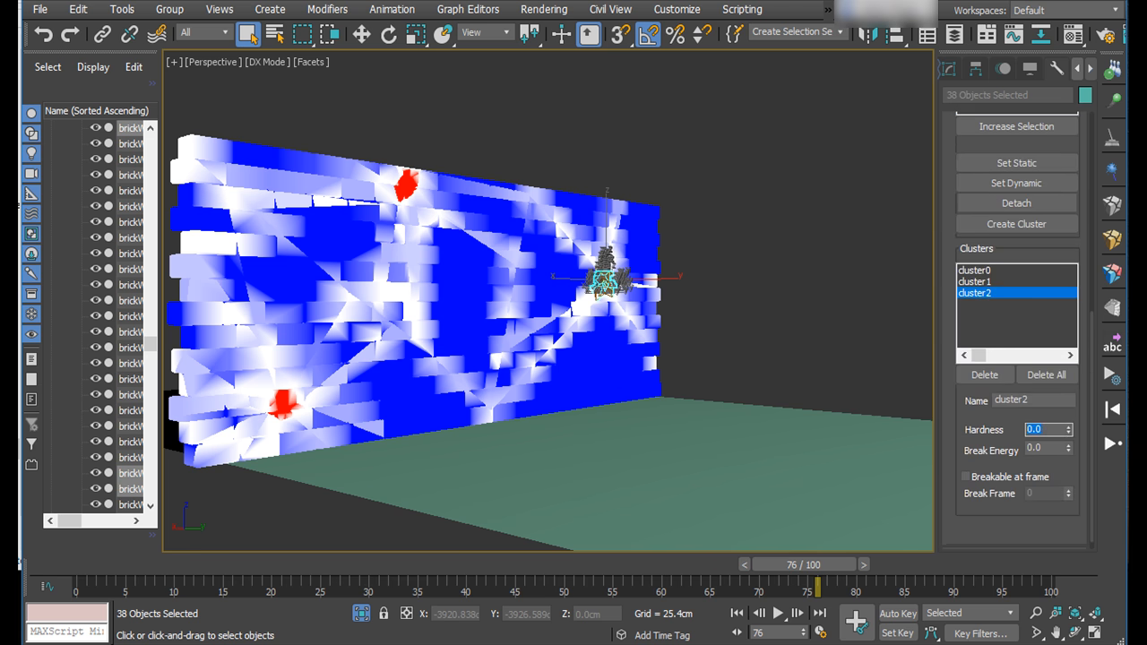
pyautogui.click(1040, 446)
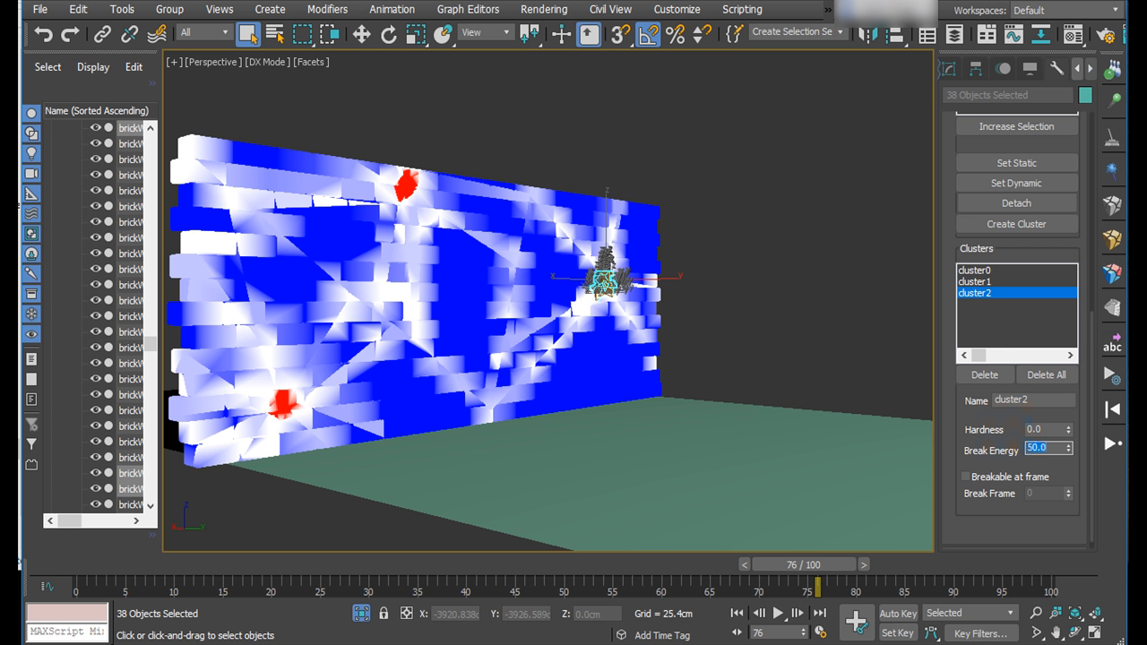
pyautogui.click(966, 476)
pyautogui.press('Tab')
pyautogui.write('3')
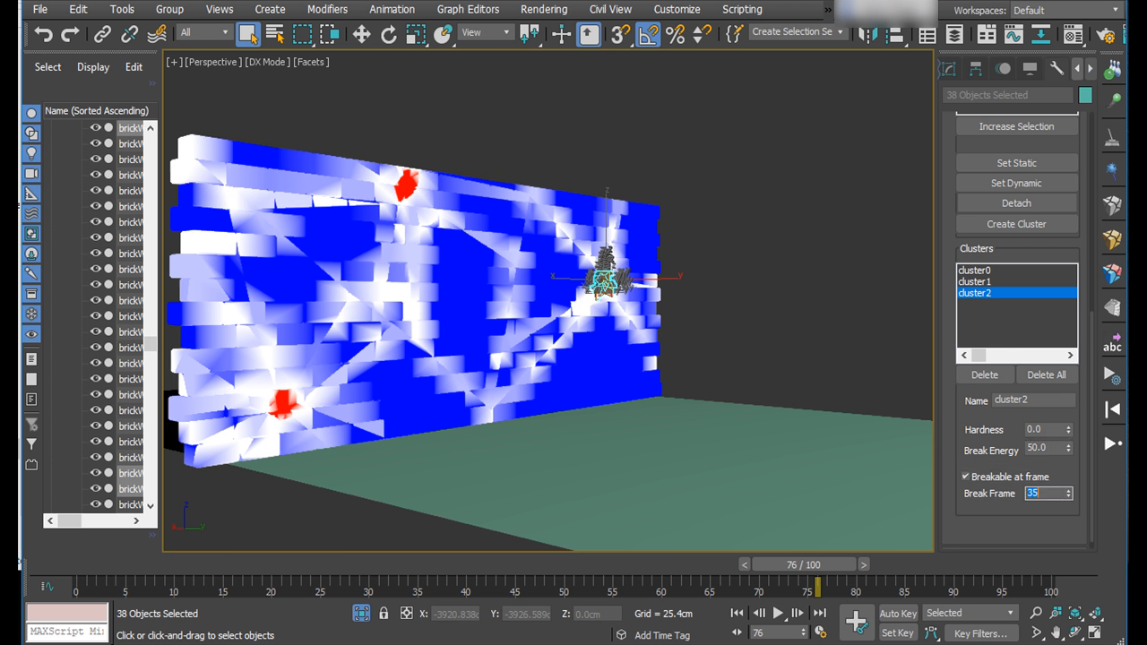
# - Check the break settings of cluster0, cluster1 and cluster2 one after another
pyautogui.click(973, 271)
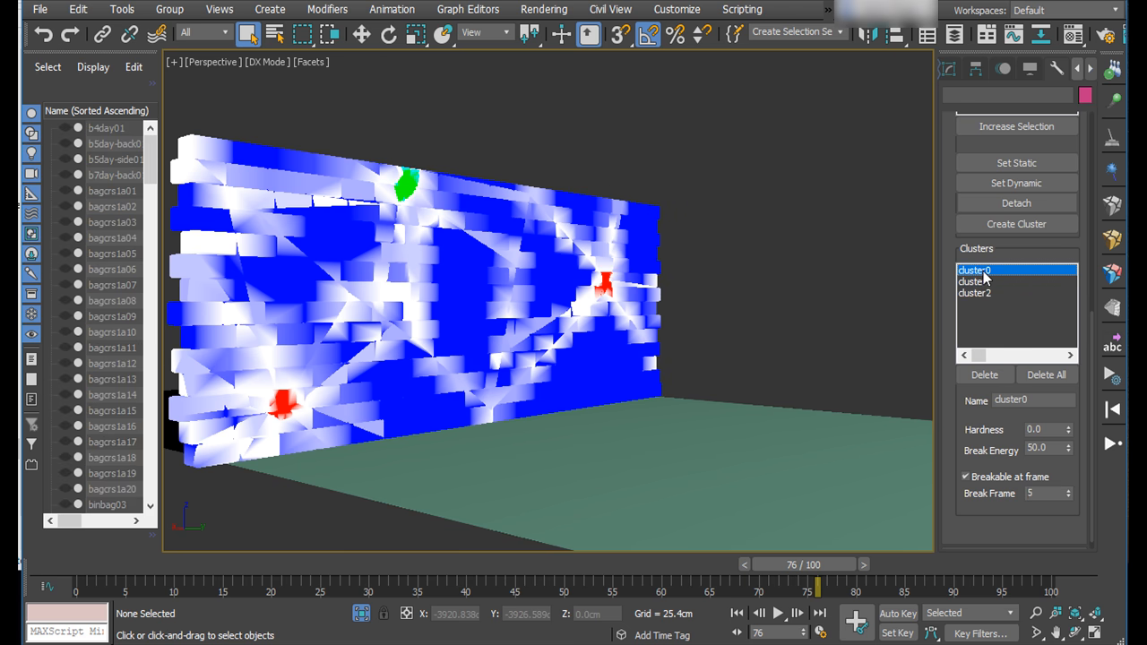
pyautogui.click(990, 282)
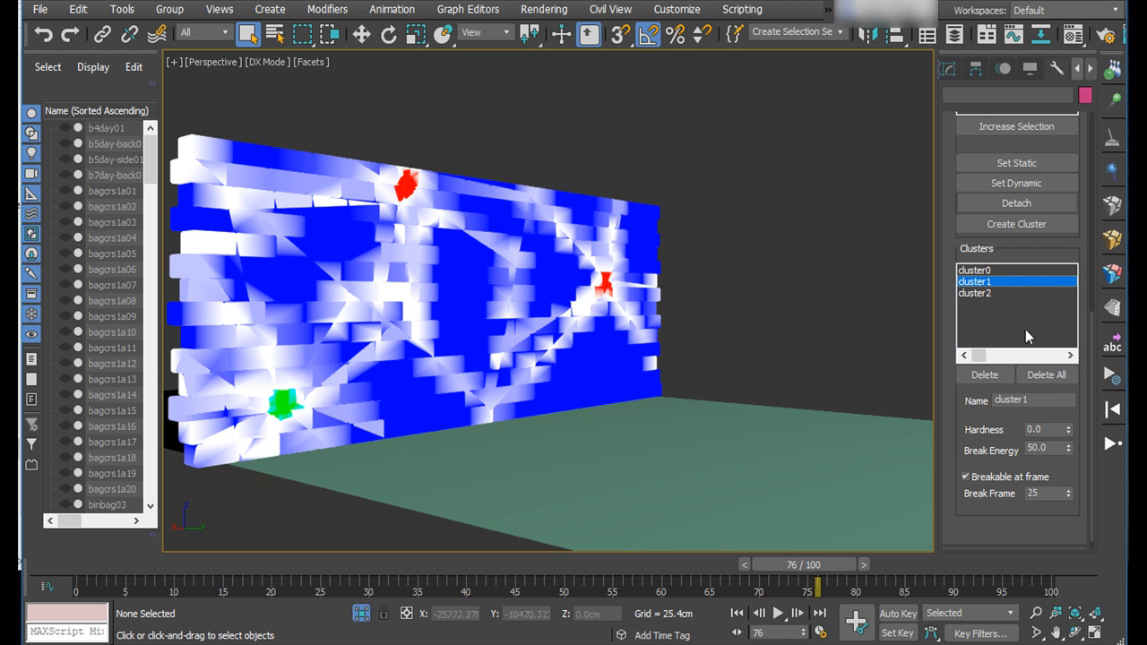
pyautogui.click(969, 294)
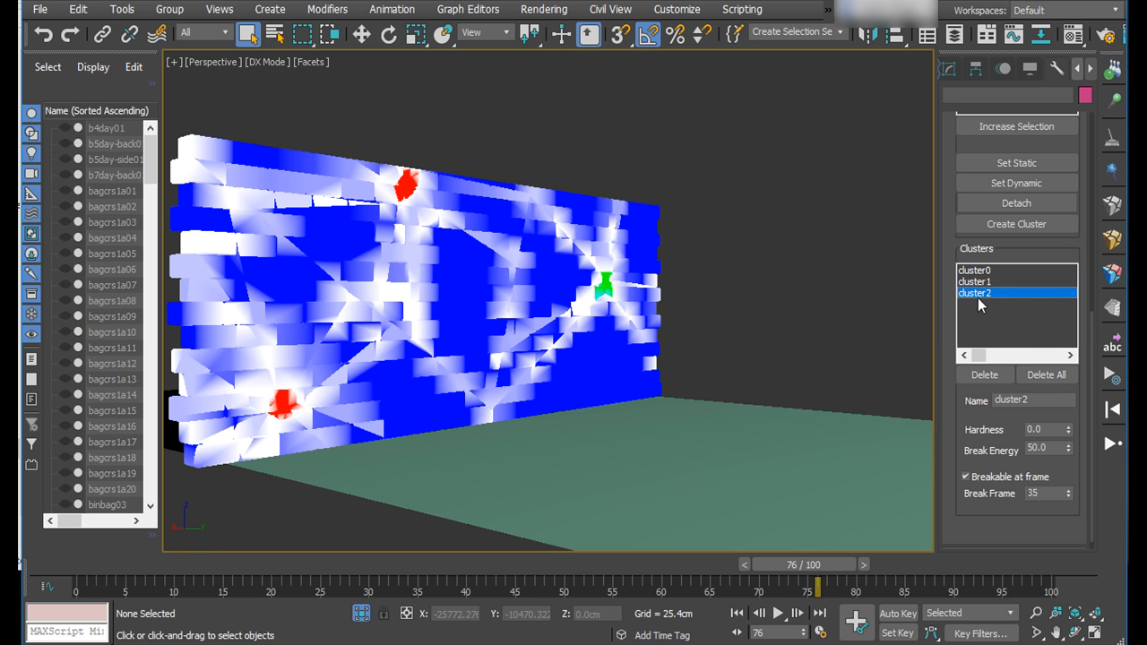
# - Switch off the stresses view of fracture body FBody1 and clear the selection in the viewport
pyautogui.click(1108, 242)
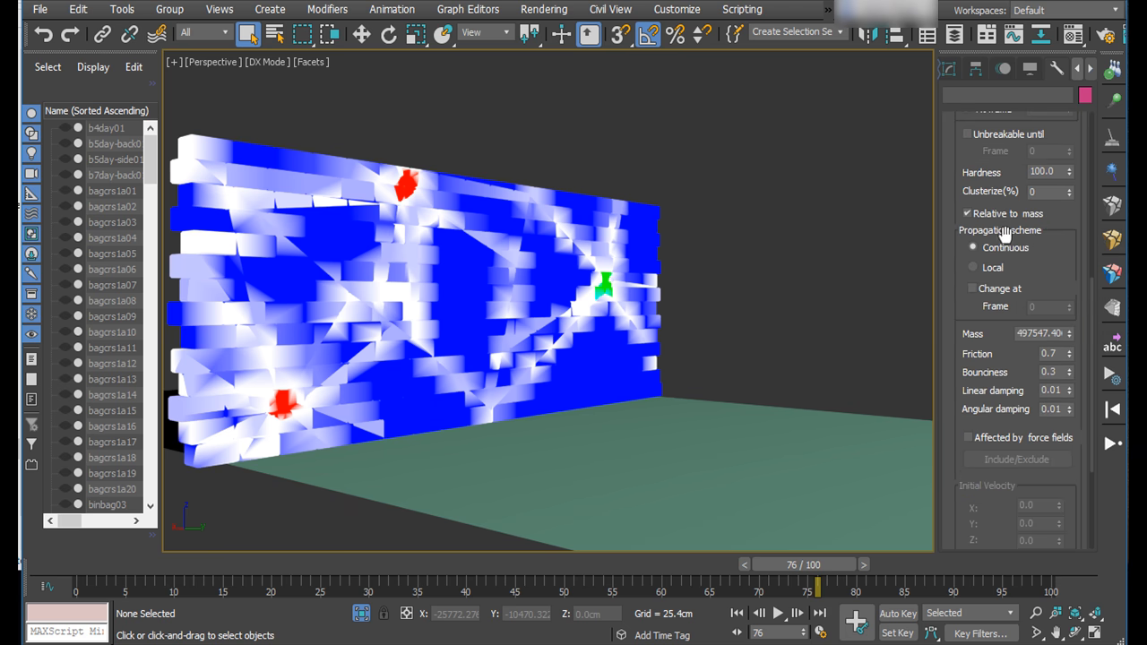
pyautogui.moveTo(946, 244); pyautogui.dragTo(947, 464)
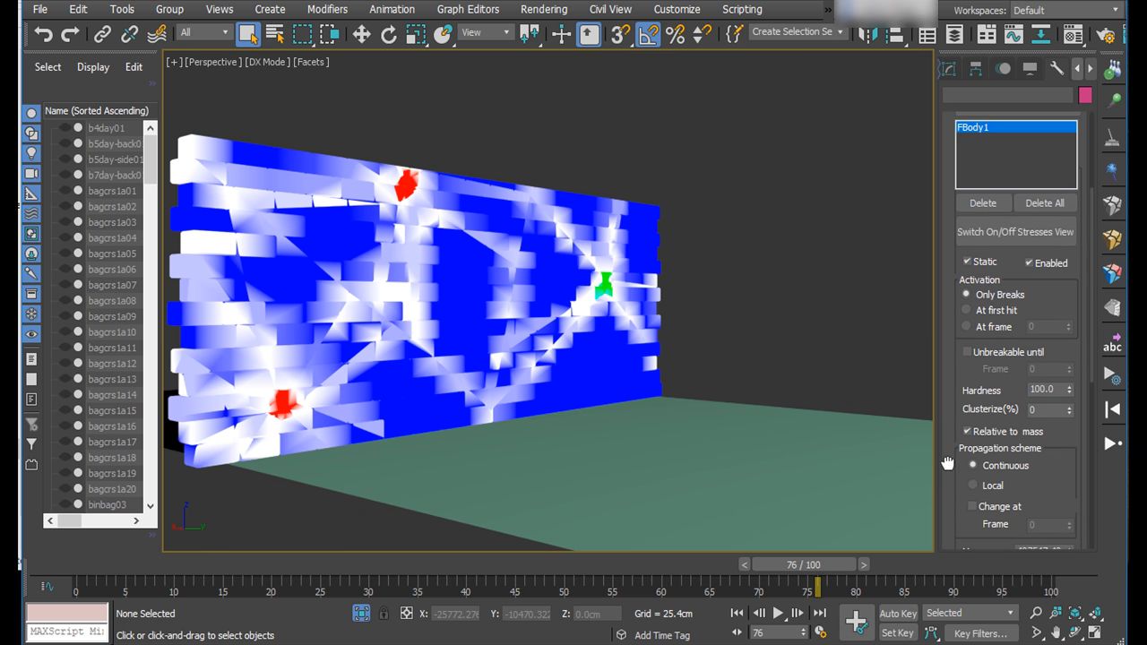
pyautogui.click(991, 232)
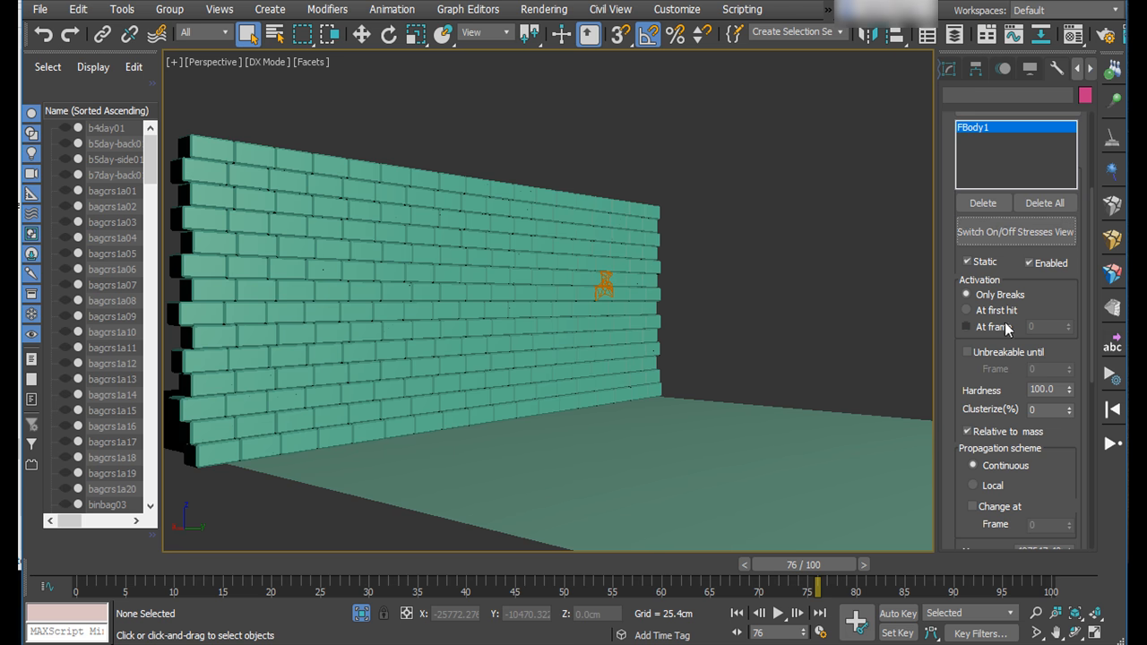
pyautogui.click(821, 424)
pyautogui.click(841, 372)
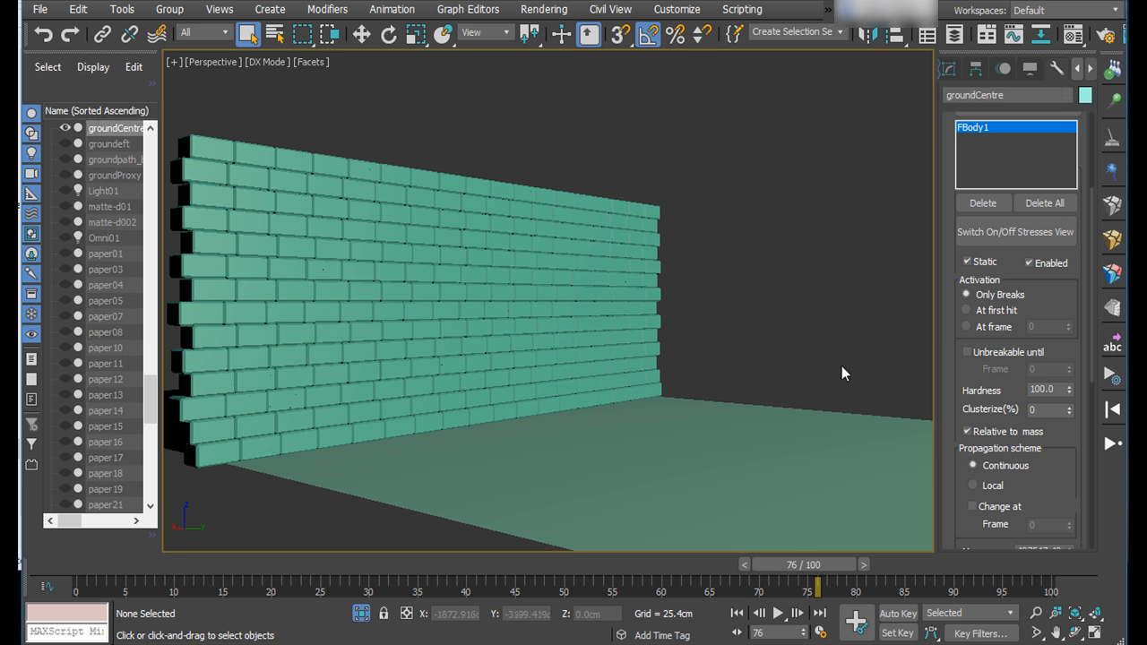
# - Open the simulation options, reset the simulation to its start and compute it through frame 100
pyautogui.click(1110, 383)
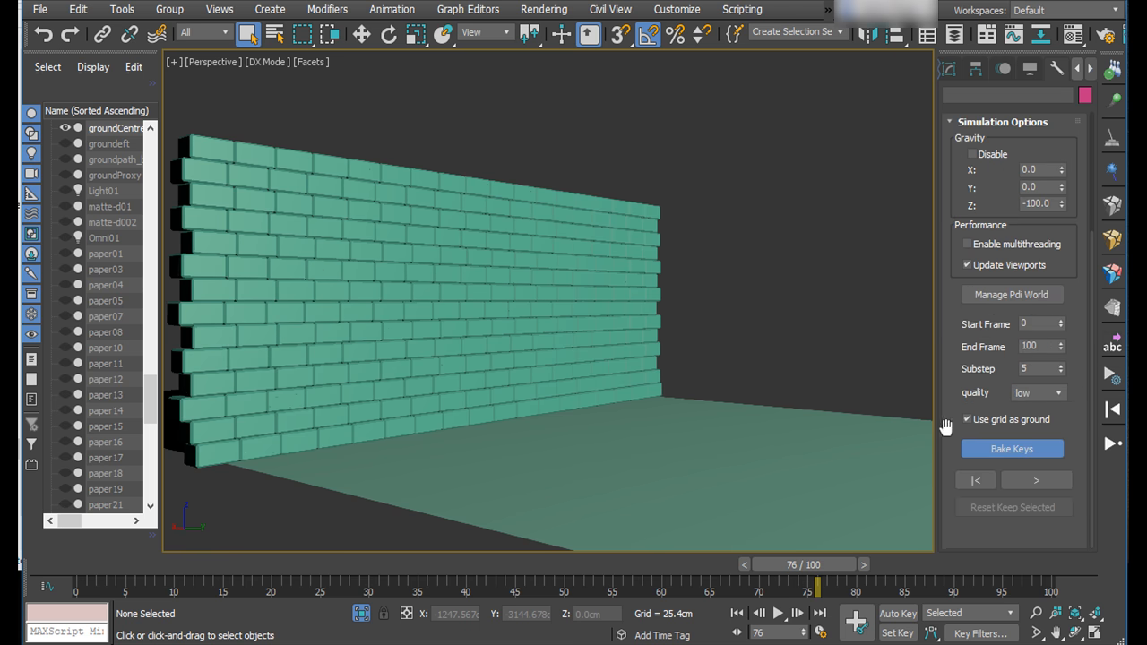
pyautogui.click(969, 485)
pyautogui.click(1020, 480)
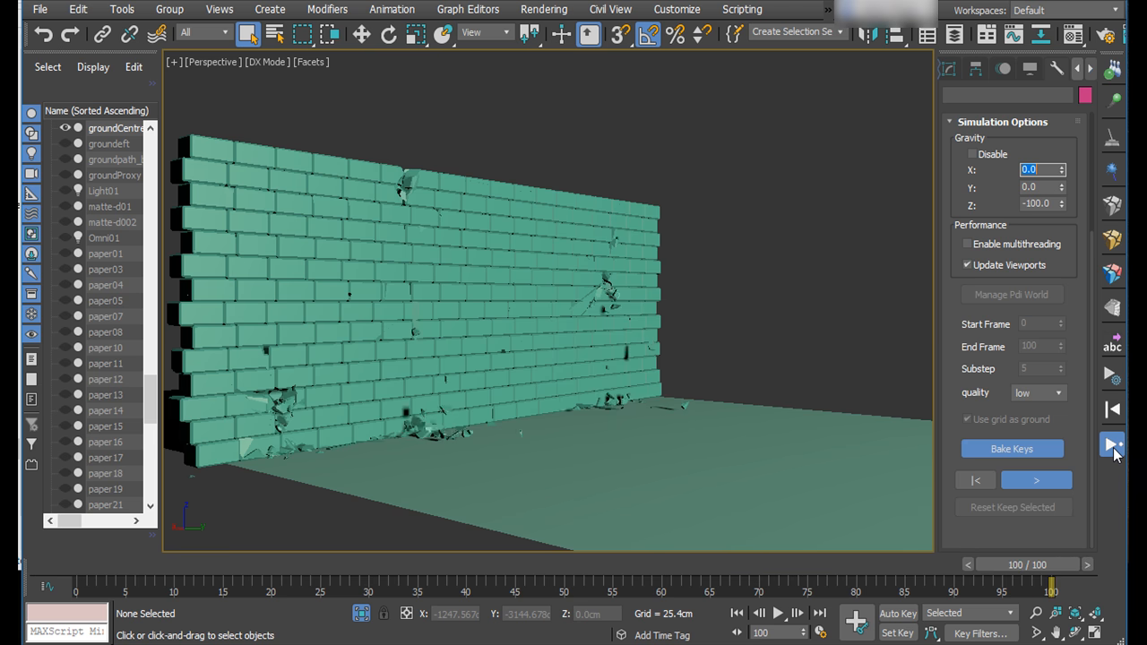
# - Play the simulated wall destruction back from the first frame, and stop the playback after watching it
pyautogui.click(736, 613)
pyautogui.click(778, 613)
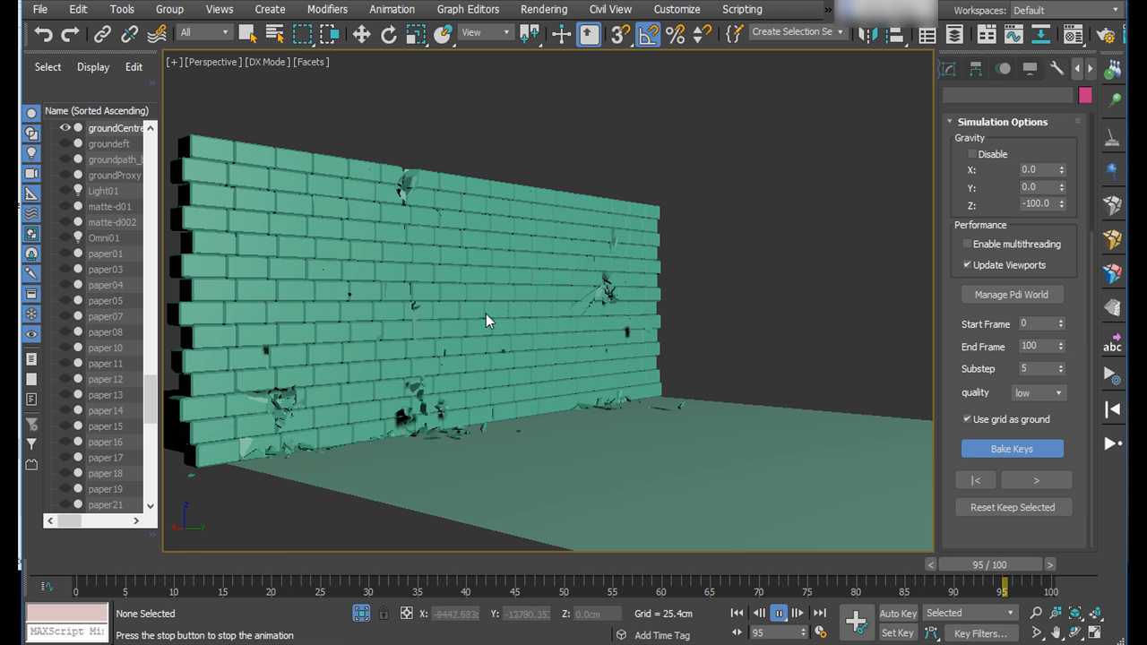
pyautogui.click(767, 611)
# - Select the loose brick fragment falling beside the upper shatter center and return the timeline to frame 0
pyautogui.click(332, 238)
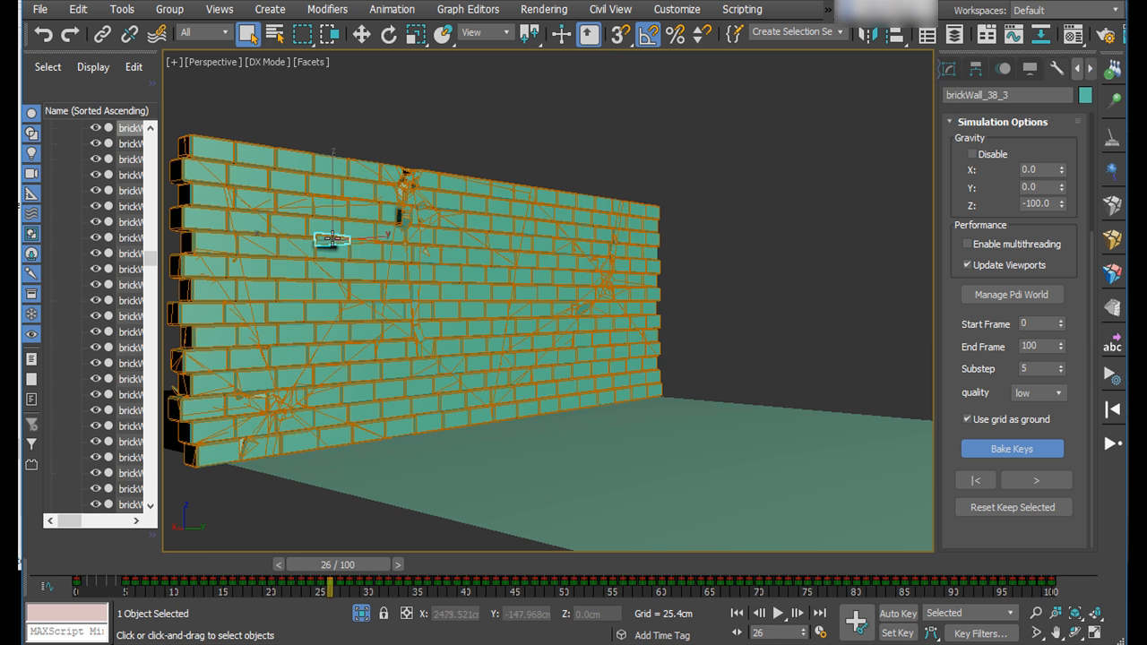
pyautogui.moveTo(338, 564); pyautogui.dragTo(85, 564)
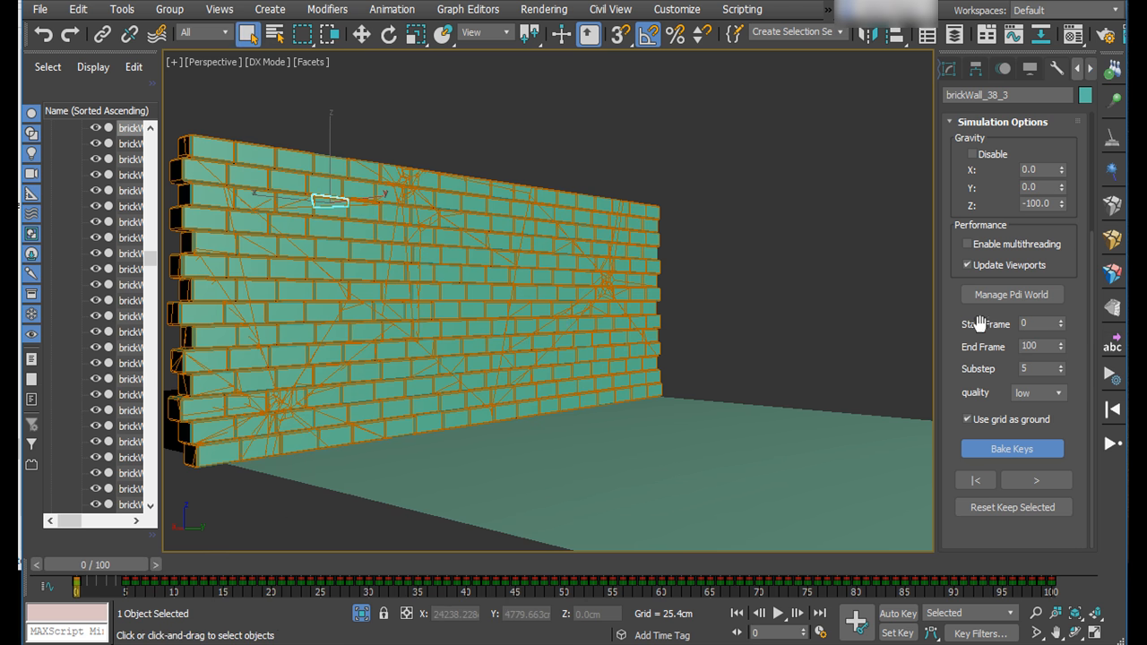
# - Return to the basic settings of fracture body FBody1 and switch its stresses view on
pyautogui.moveTo(955, 244); pyautogui.dragTo(957, 341)
pyautogui.click(1108, 255)
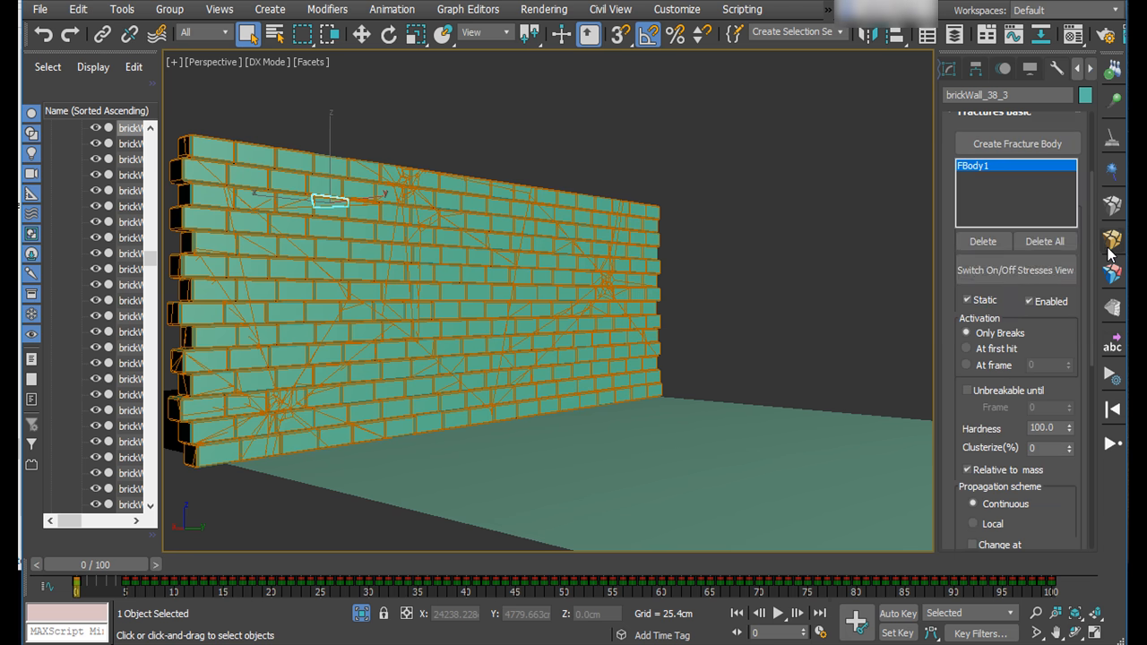
pyautogui.click(975, 263)
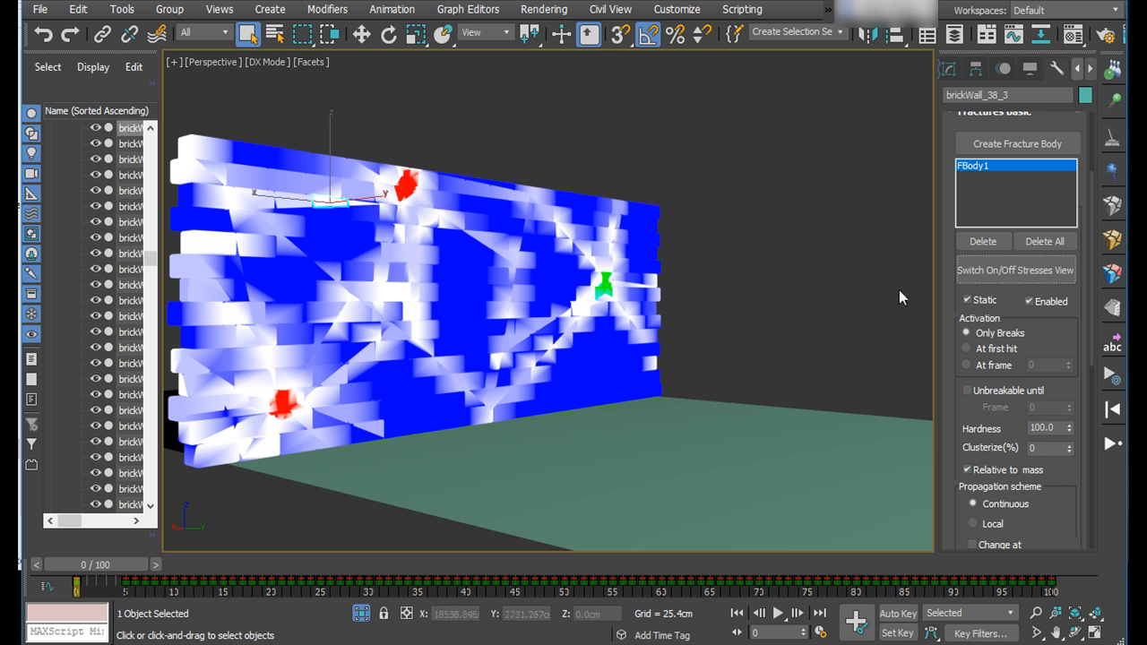
# - Set the six loose fragments along the upper brick row, brickWall_38_2 to brickWall_38_5, brickWall_35_1 and brickWall_35_2, to static in FBody1's advanced fracture settings
pyautogui.click(1111, 278)
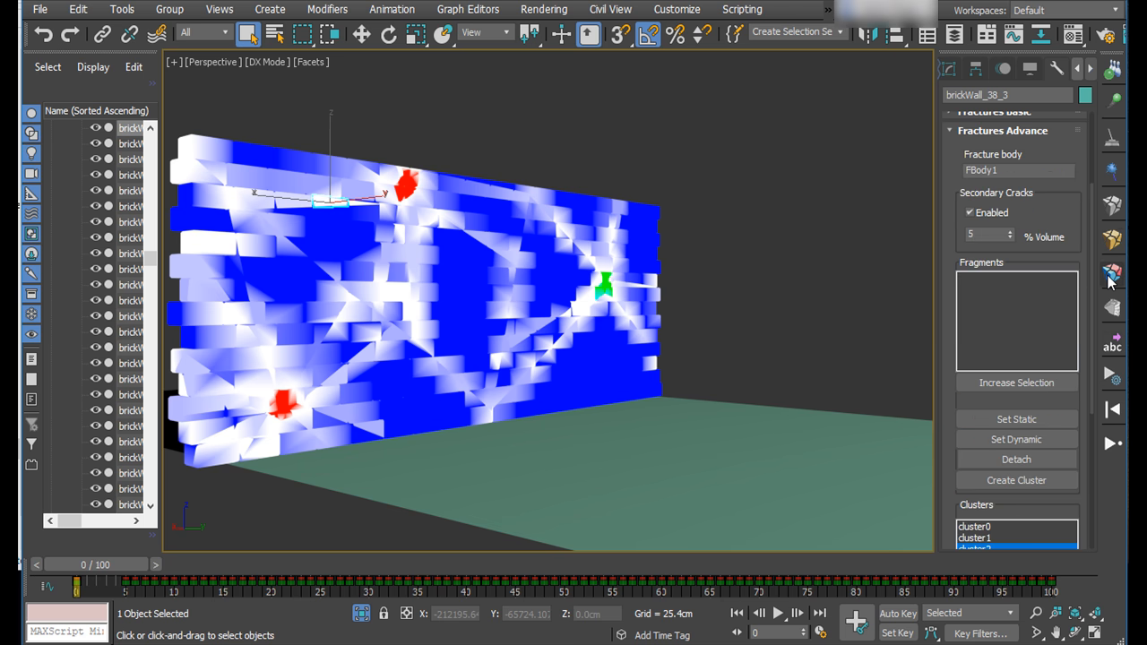
pyautogui.click(355, 202)
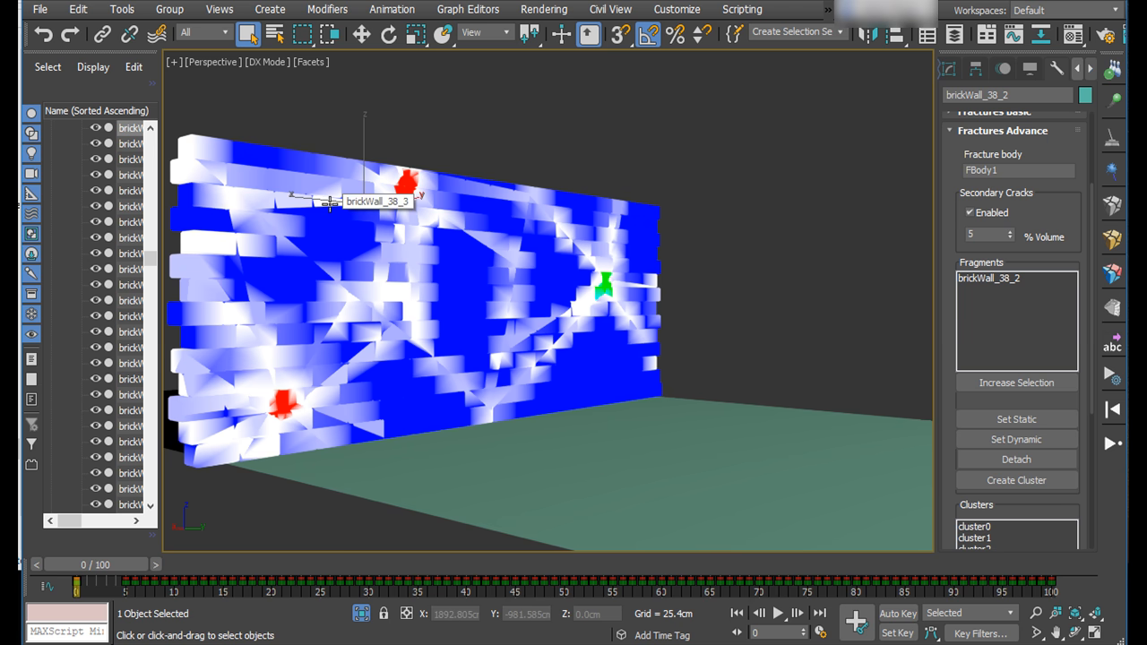
pyautogui.keyDown('ctrl'); pyautogui.click(329, 203); pyautogui.keyUp('ctrl')
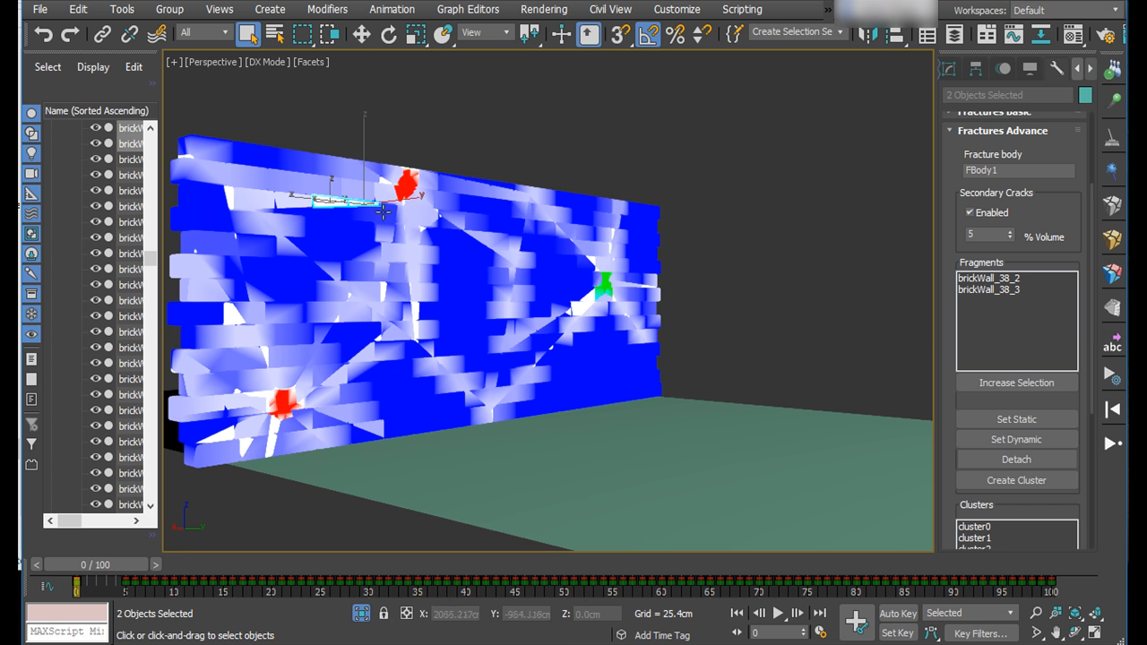
pyautogui.keyDown('ctrl'); pyautogui.click(264, 200); pyautogui.keyUp('ctrl')
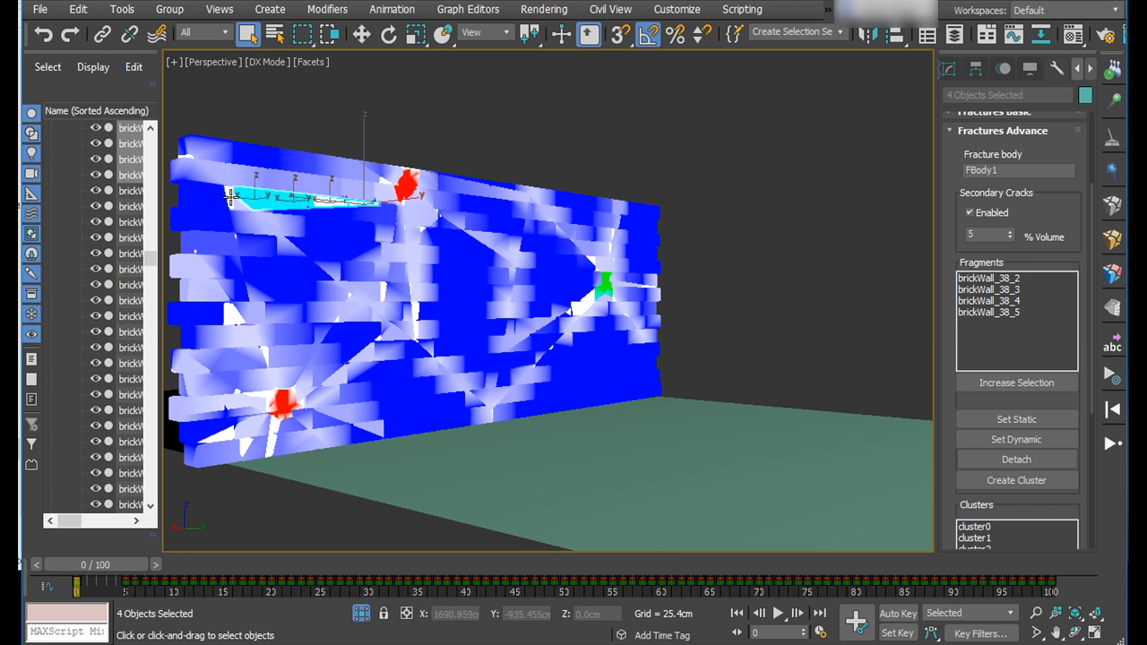
pyautogui.keyDown('ctrl'); pyautogui.click(234, 197); pyautogui.keyUp('ctrl')
pyautogui.keyDown('ctrl'); pyautogui.click(239, 206); pyautogui.keyUp('ctrl')
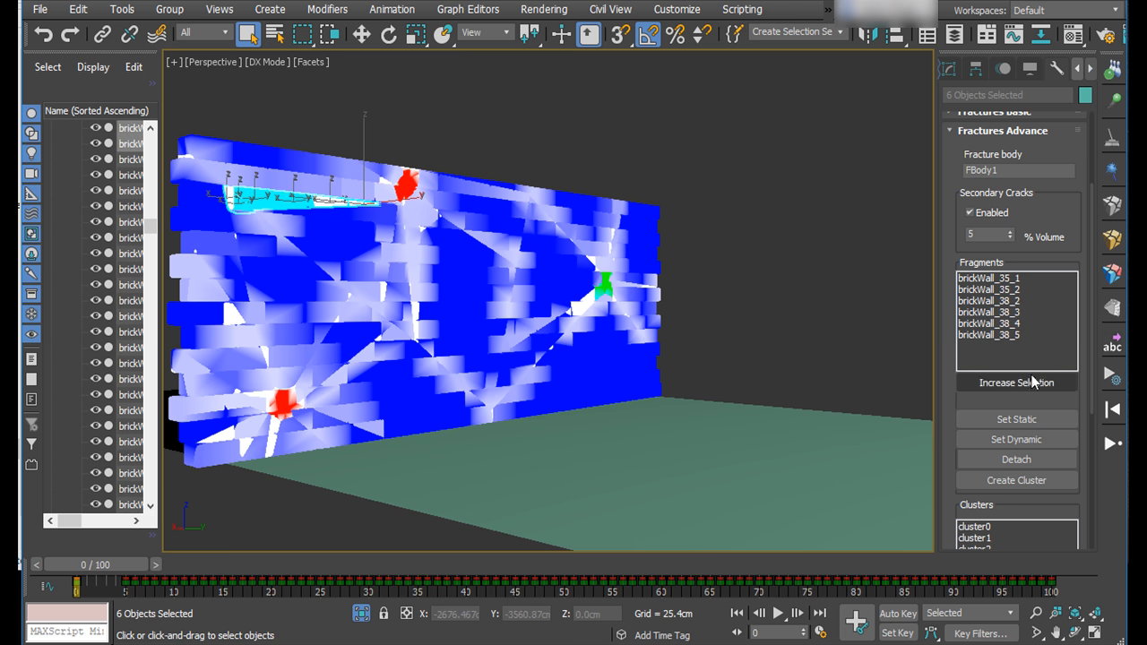
pyautogui.click(1008, 417)
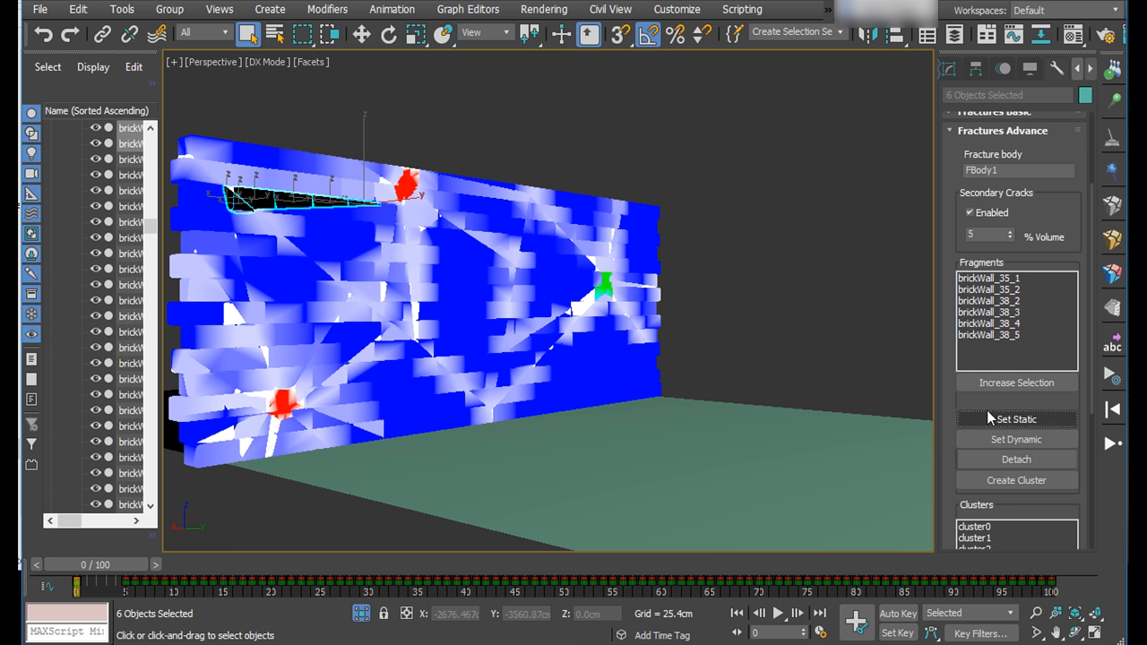
pyautogui.click(808, 232)
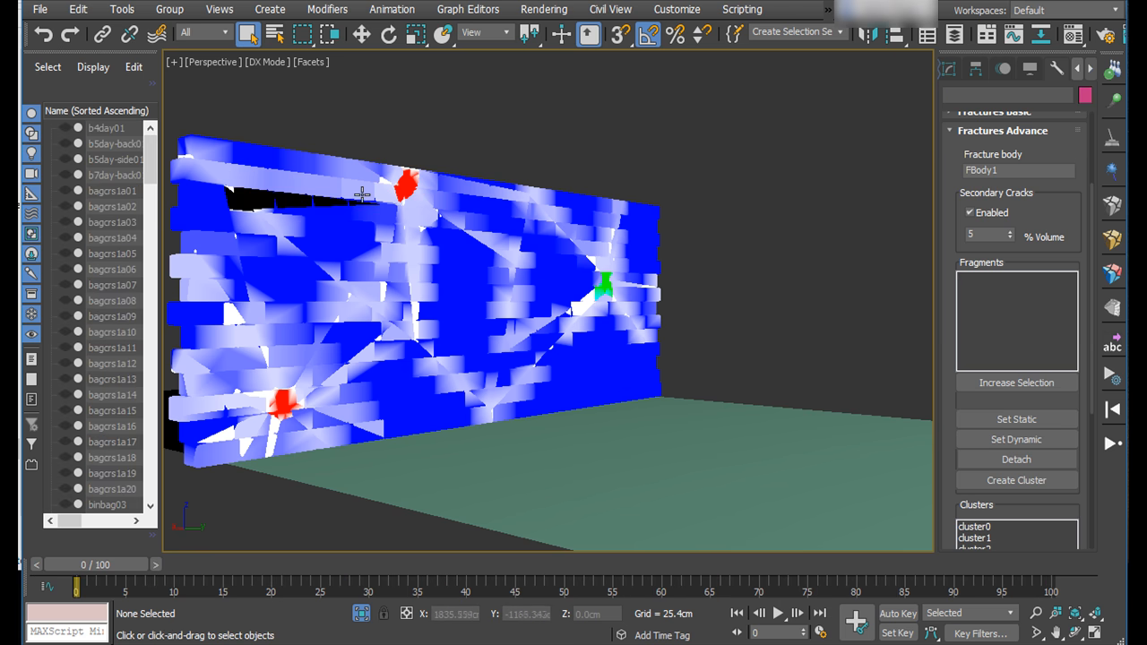
# - Switch off FBody1's stresses view and compute the wall simulation again with the static fragments
pyautogui.click(1110, 267)
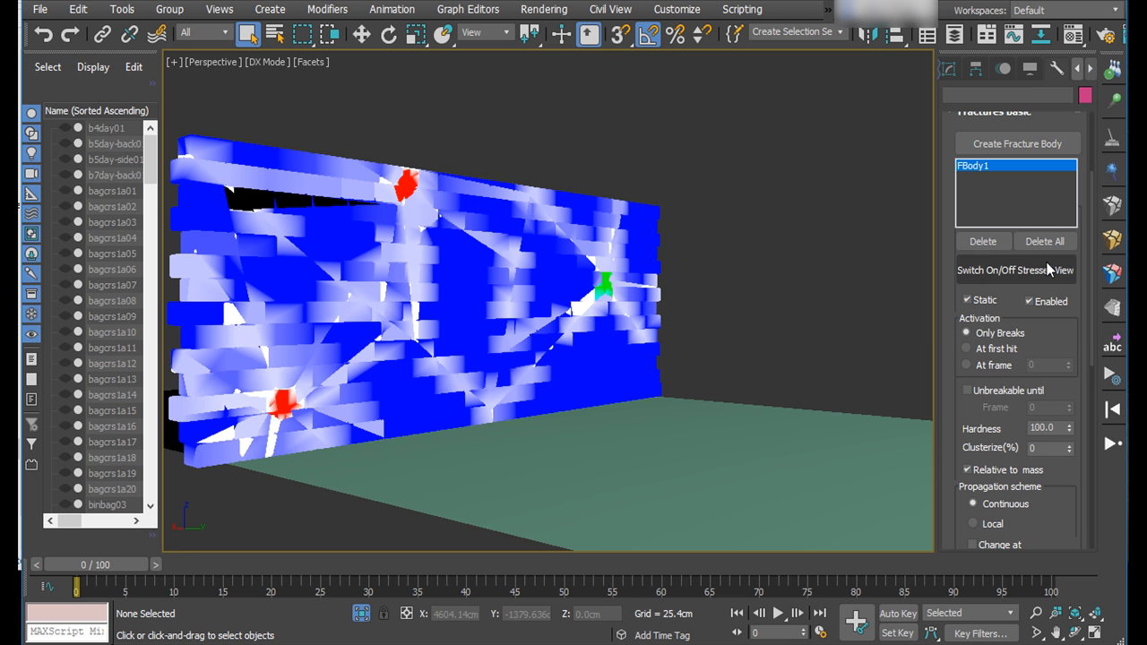
pyautogui.click(1003, 270)
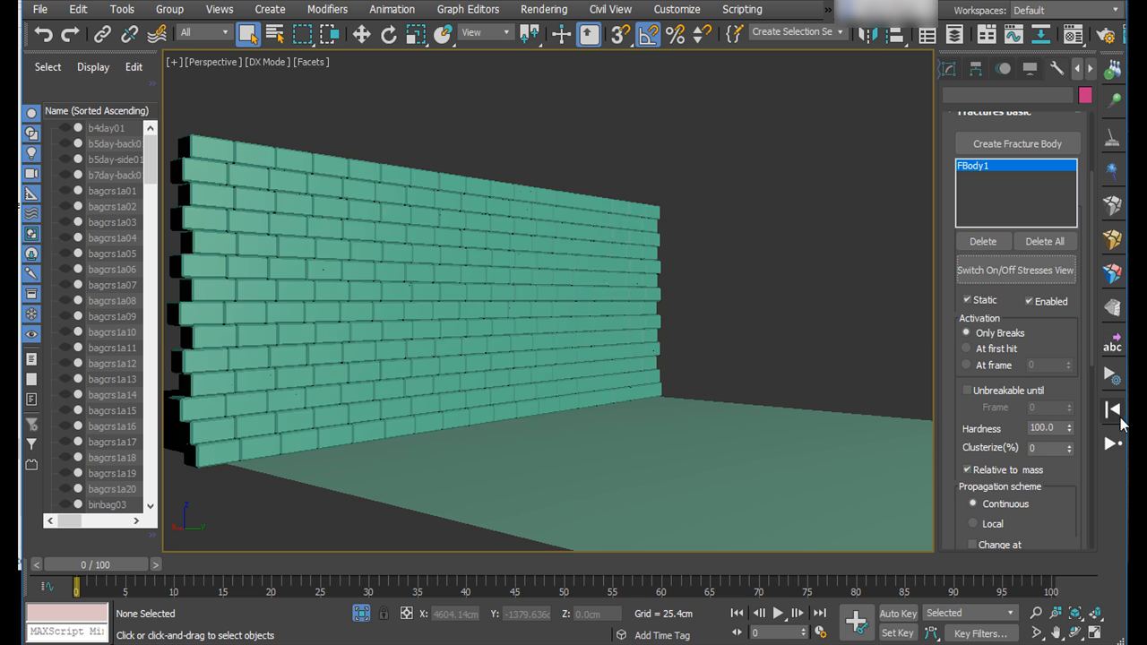
pyautogui.click(1114, 442)
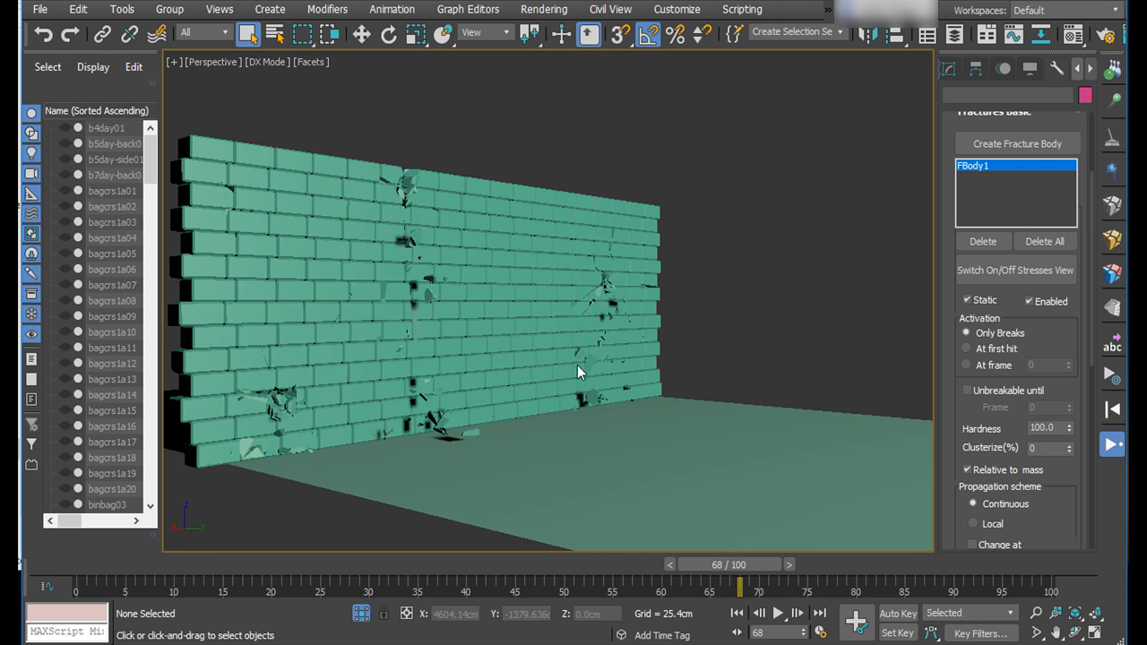
pyautogui.click(1113, 453)
# - Play the recomputed wall simulation from the first frame and stop it after checking the falling fragments
pyautogui.click(737, 613)
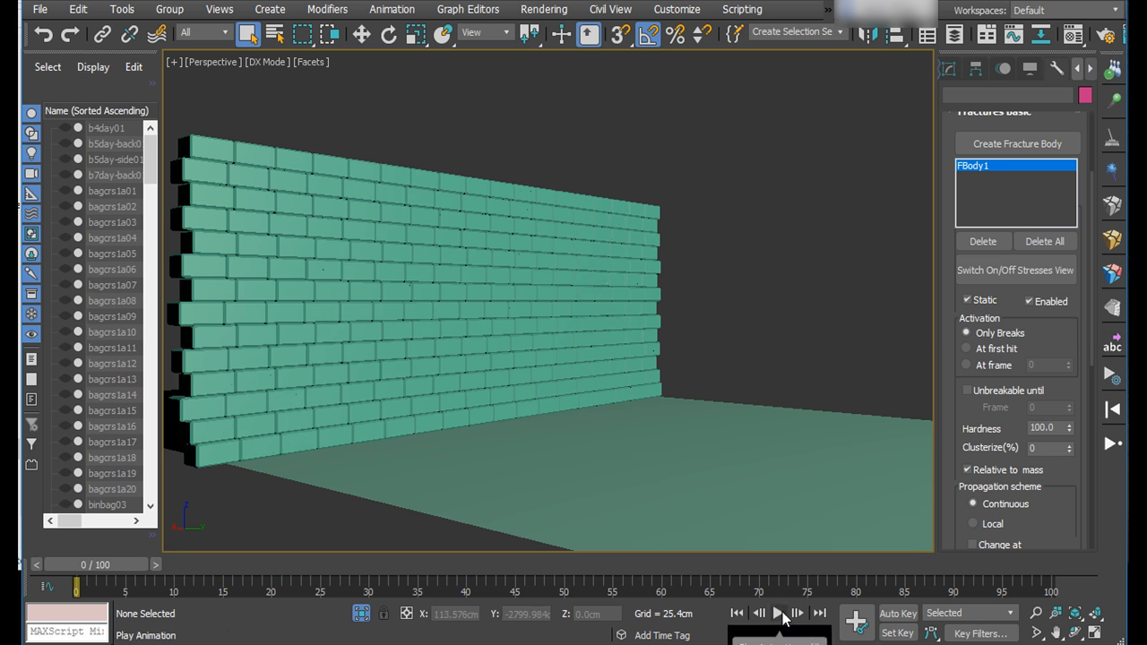
pyautogui.click(778, 614)
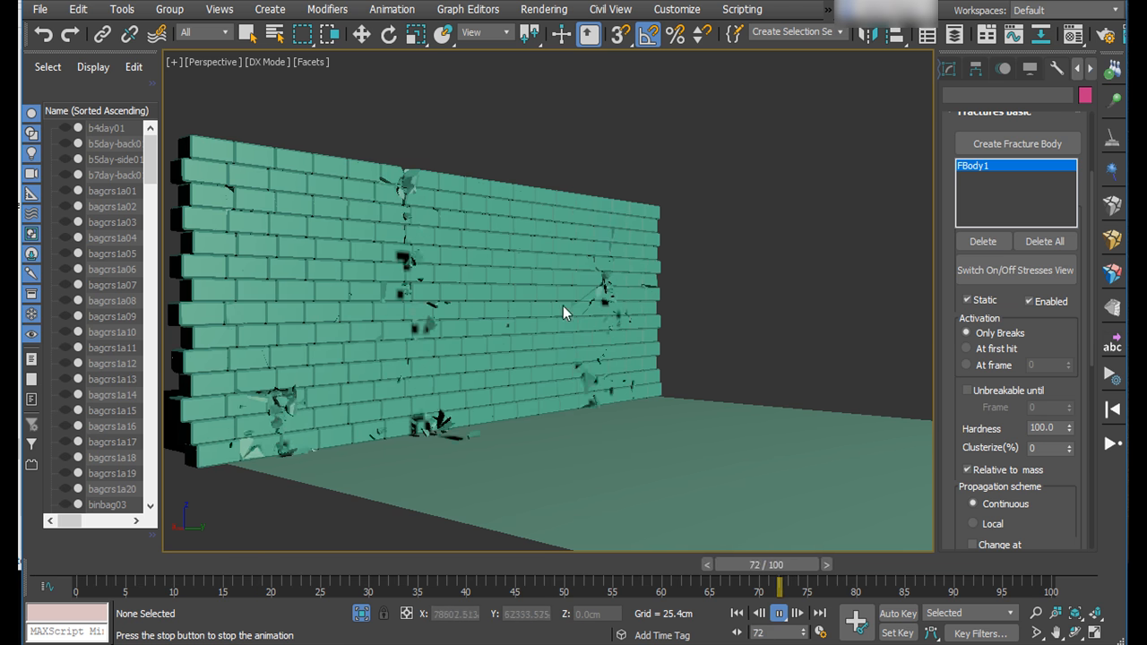
pyautogui.click(780, 615)
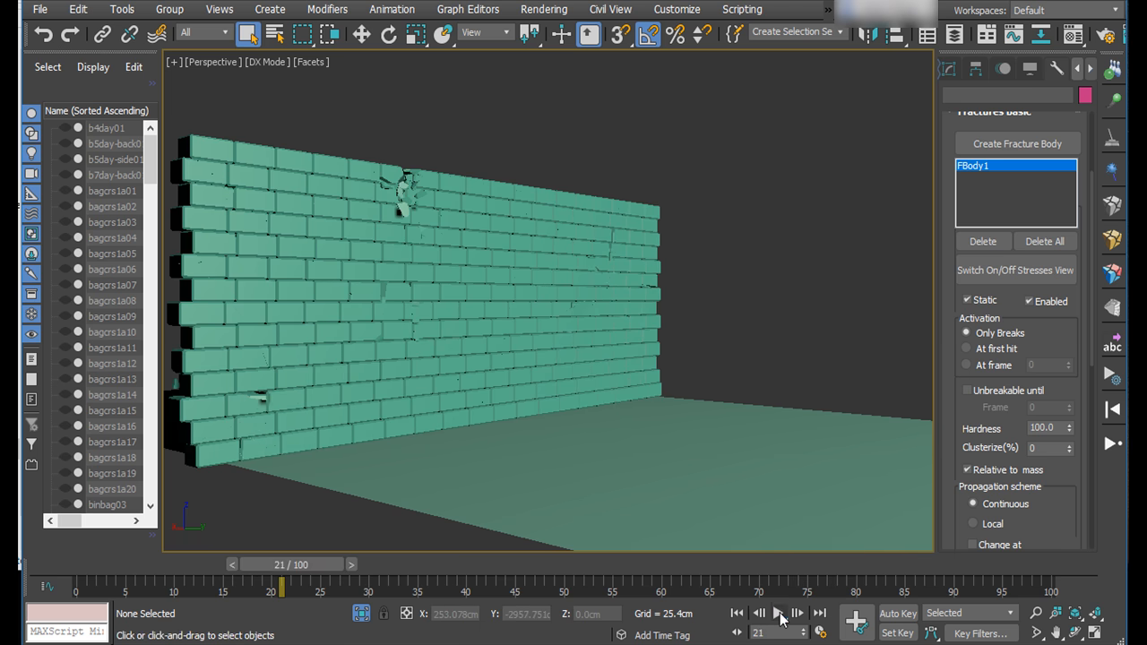
# - Set the shaded display to material color and play the textured wall's destruction from the first frame
pyautogui.click(1031, 70)
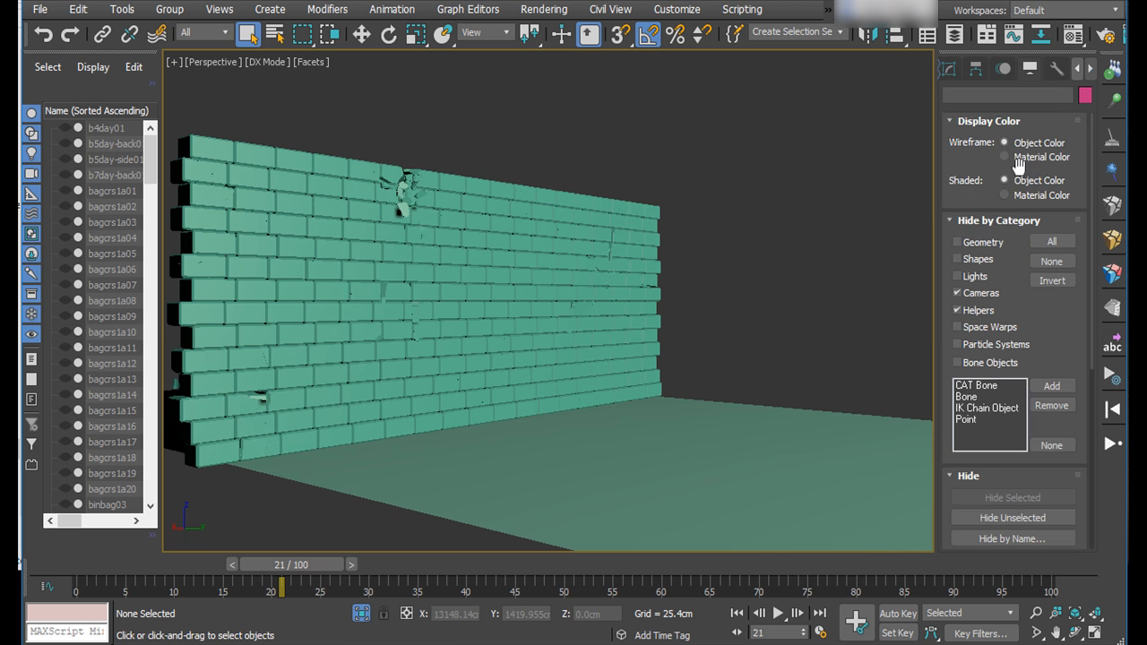
pyautogui.click(1011, 193)
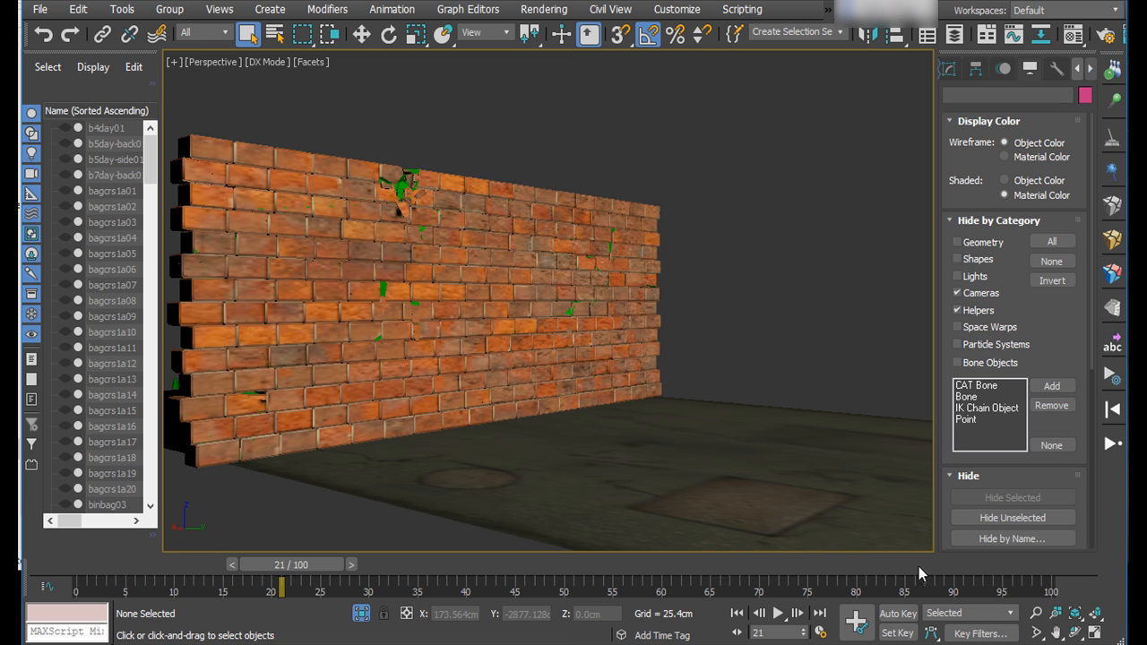
pyautogui.click(736, 613)
pyautogui.click(774, 613)
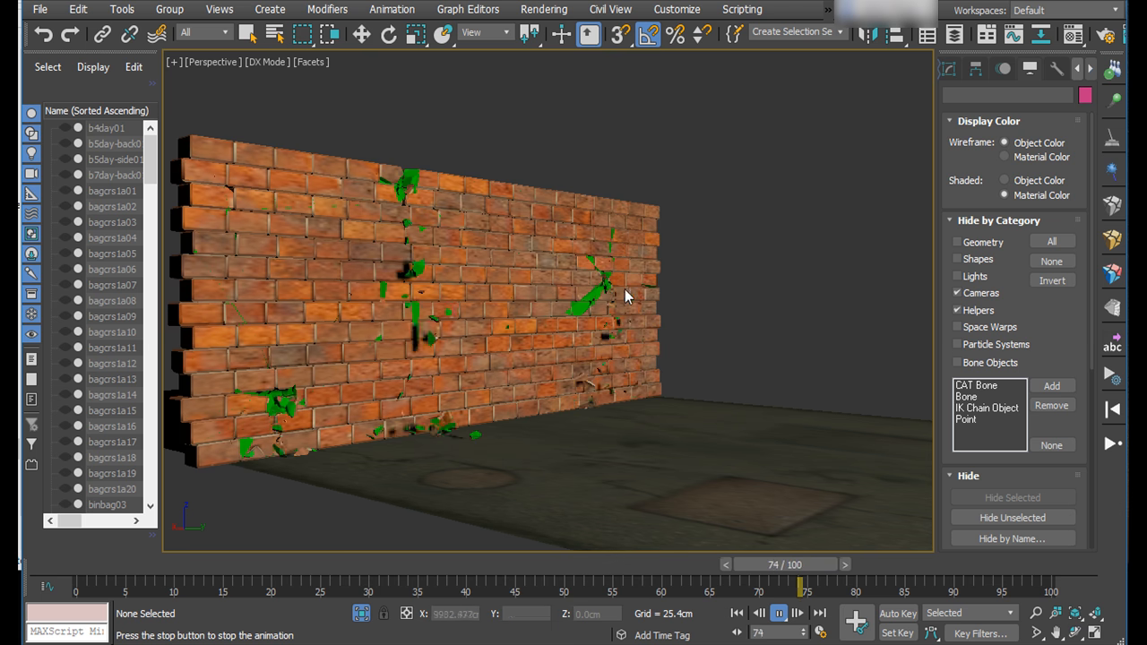
pyautogui.click(778, 613)
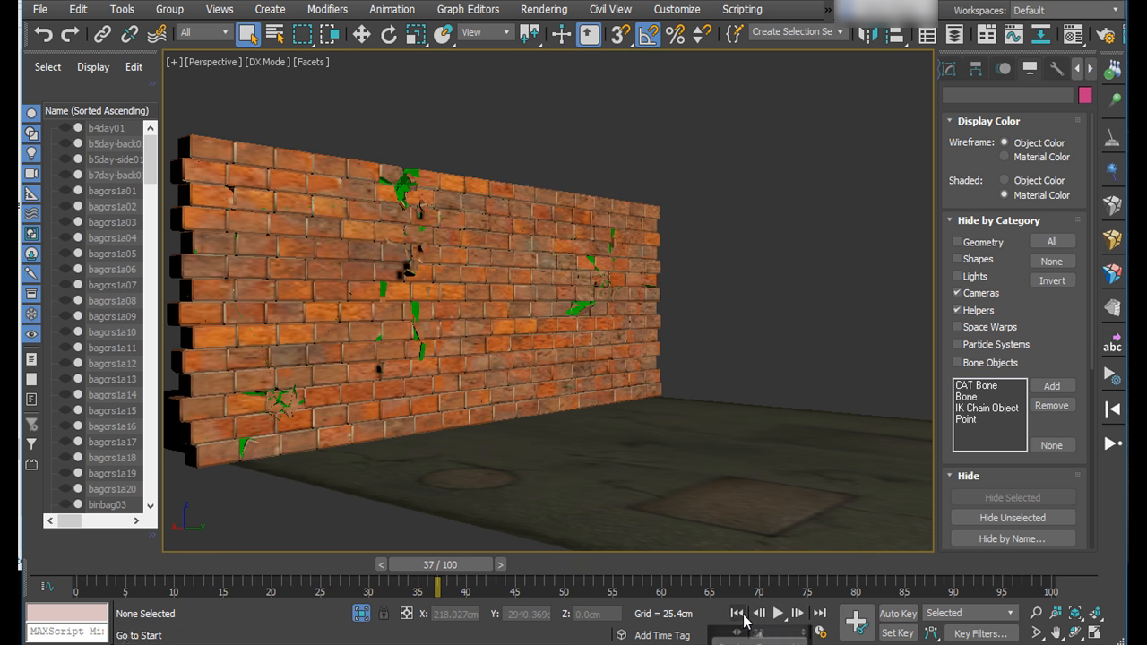
# - Return the timeline to frame 0 and delete fracture body FBody1
pyautogui.click(738, 613)
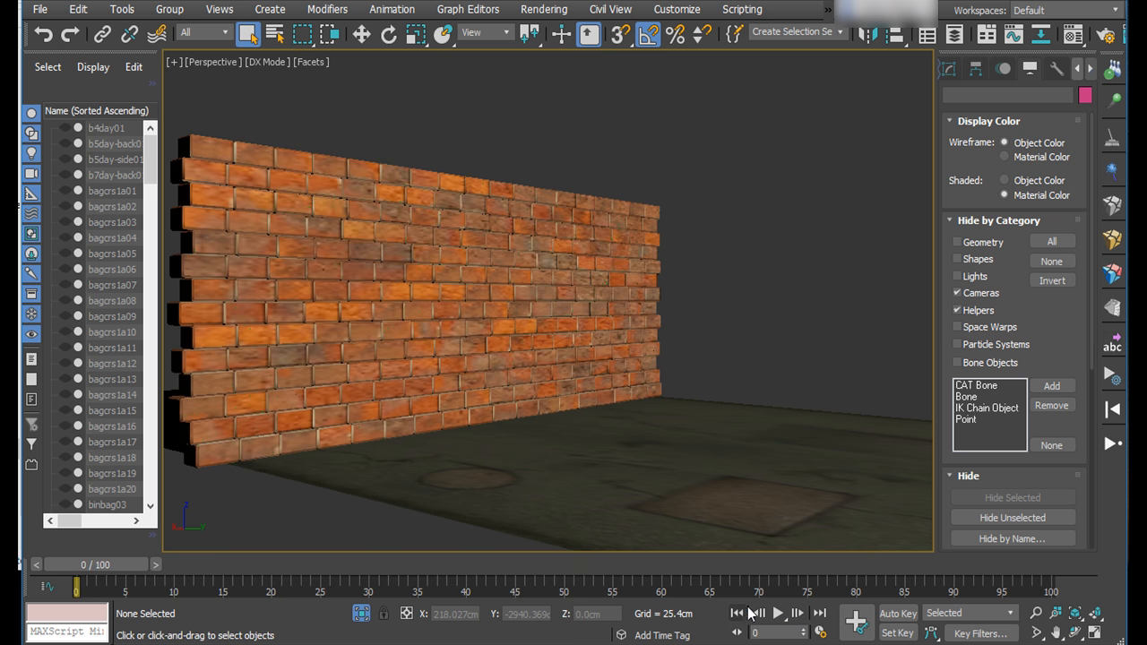
pyautogui.click(1112, 240)
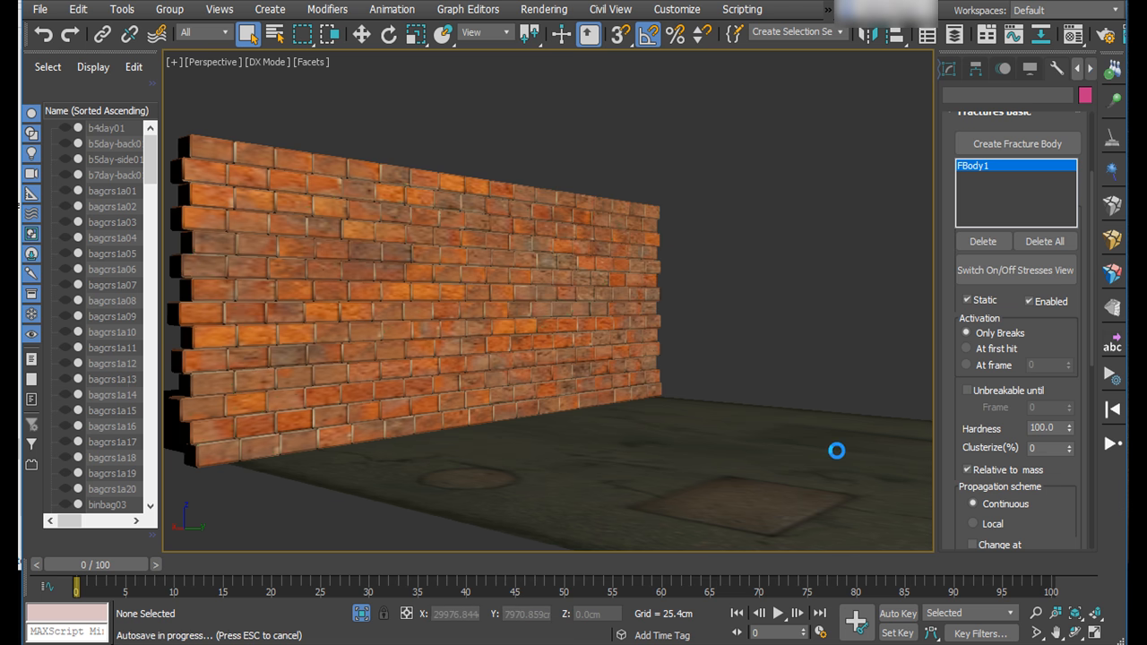
pyautogui.click(981, 242)
pyautogui.click(693, 453)
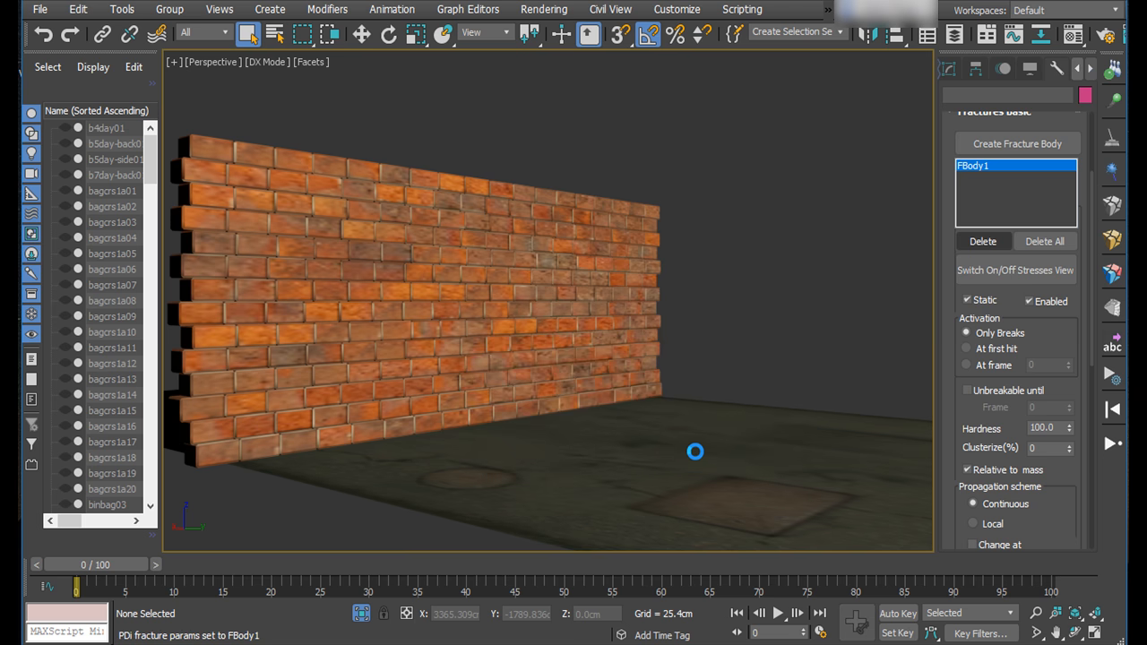
# - End the isolation to show the full street scene and set the timeline to frame 32, with the car in front of the wall
pyautogui.rightClick(578, 360)
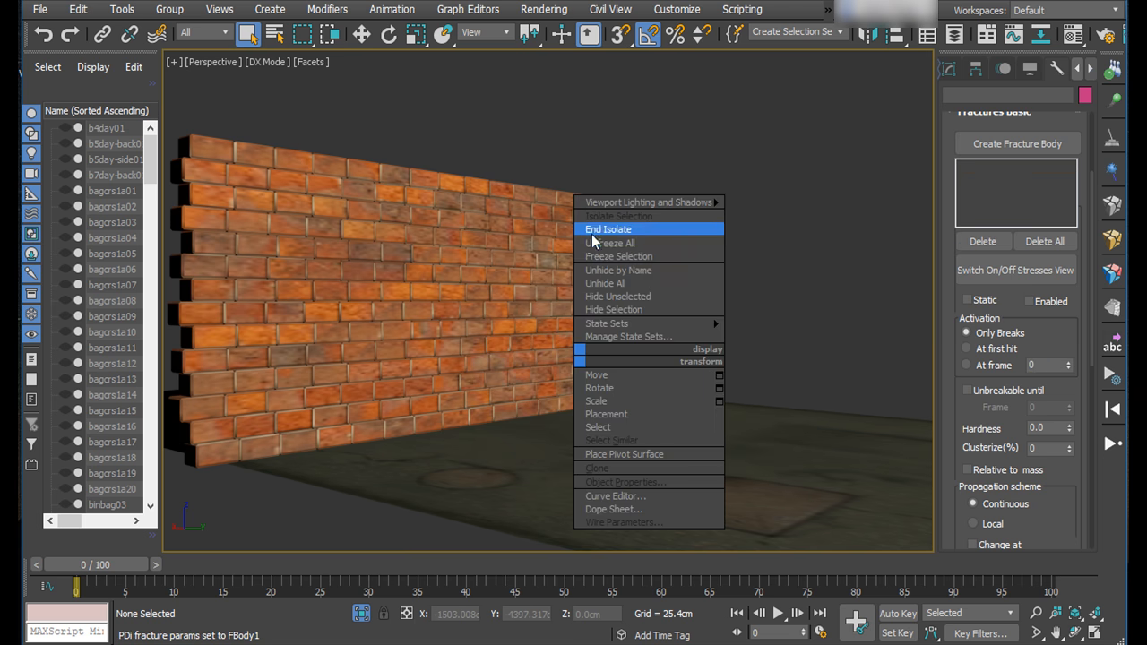
pyautogui.click(596, 231)
pyautogui.click(287, 570)
pyautogui.moveTo(286, 571); pyautogui.dragTo(510, 550)
pyautogui.press('q')
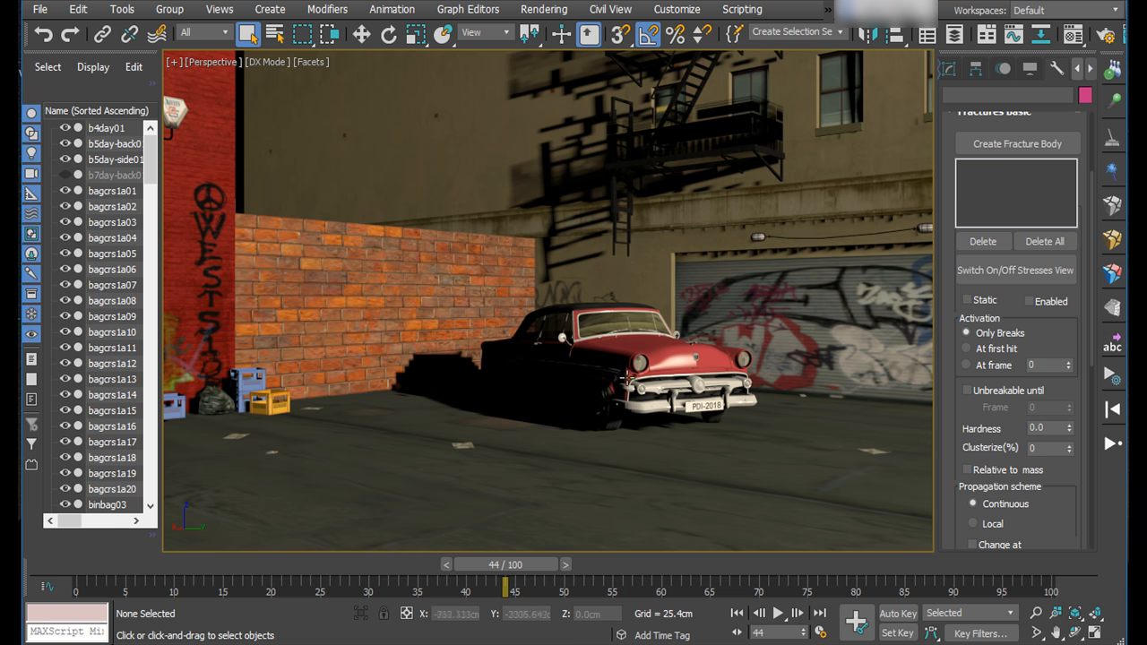
pyautogui.moveTo(524, 573); pyautogui.dragTo(413, 560)
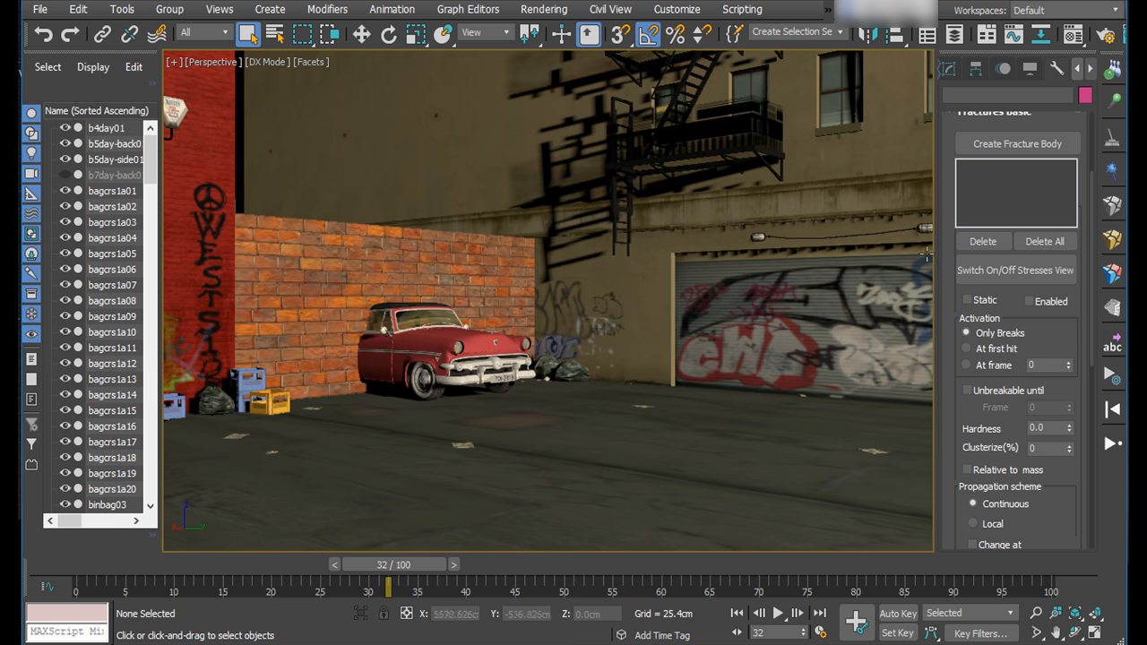
# - Set the Shatter It style to Uniform and enable Use Volume Shape with the car's Bodywork as source object
pyautogui.click(1111, 211)
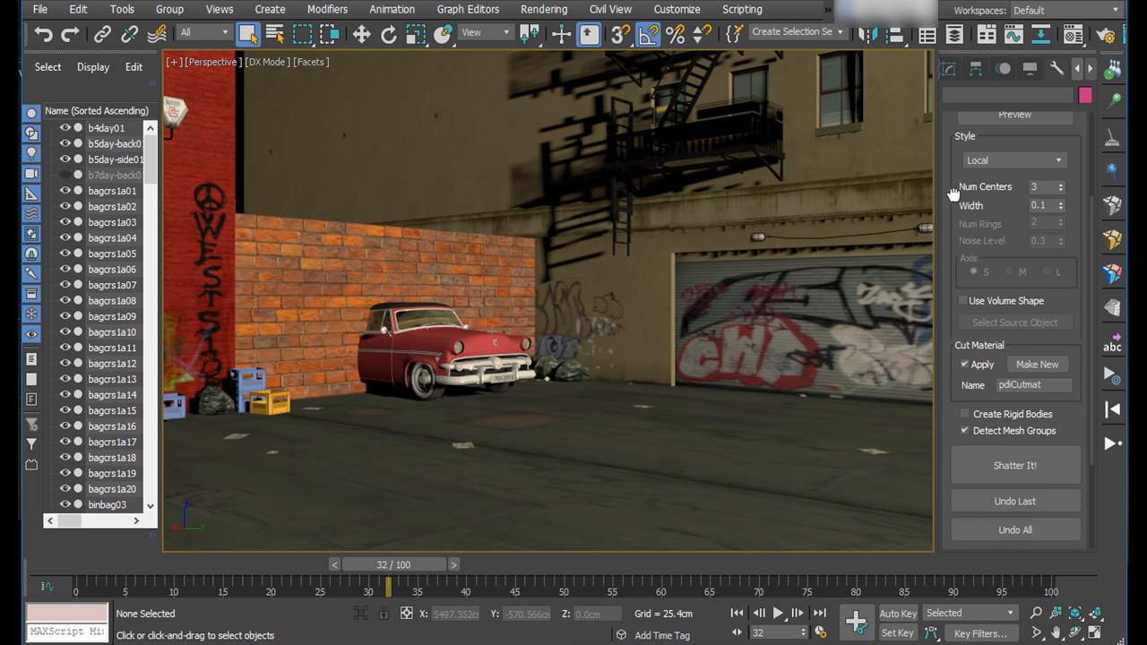
pyautogui.scroll(3, 968, 197)
pyautogui.click(985, 305)
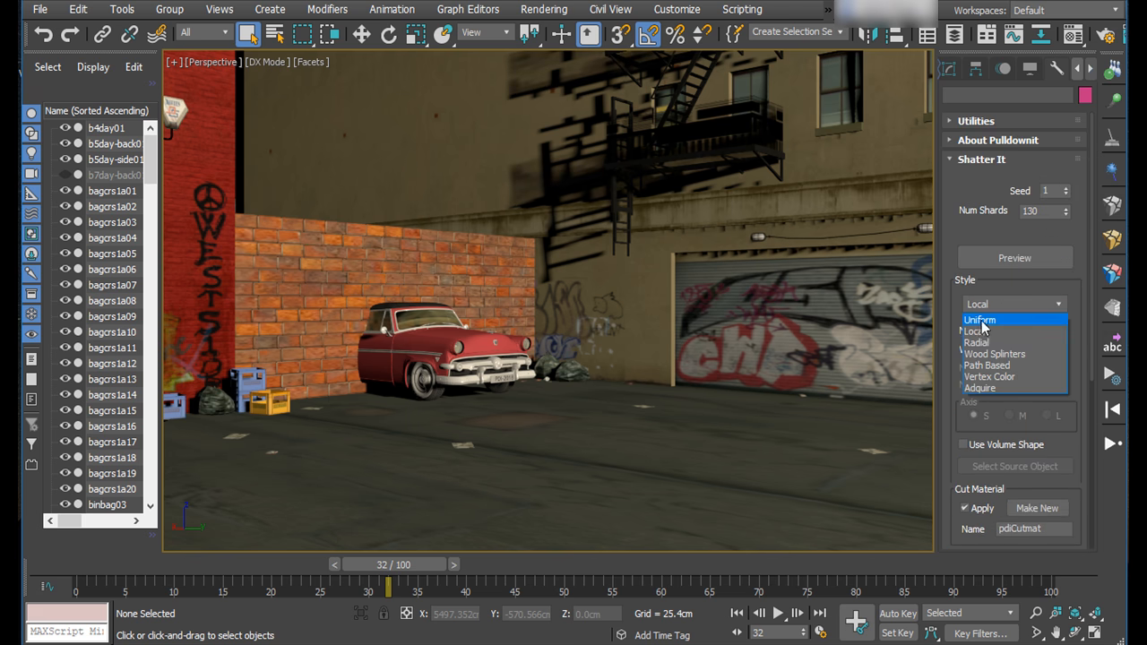
pyautogui.click(981, 317)
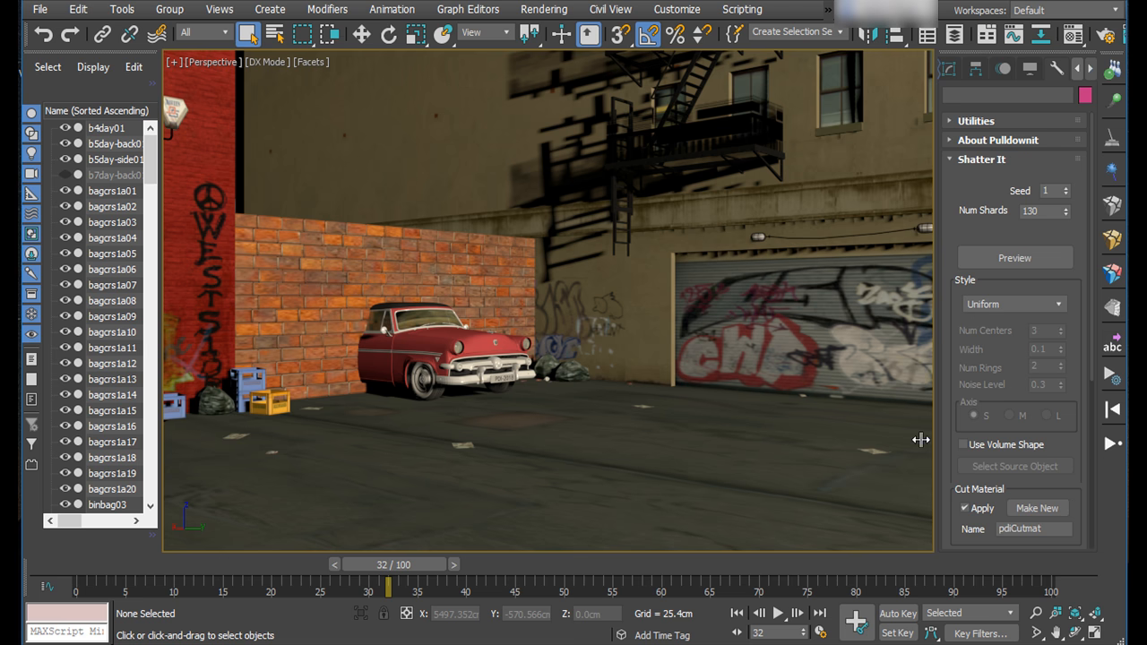
pyautogui.click(963, 444)
pyautogui.click(986, 467)
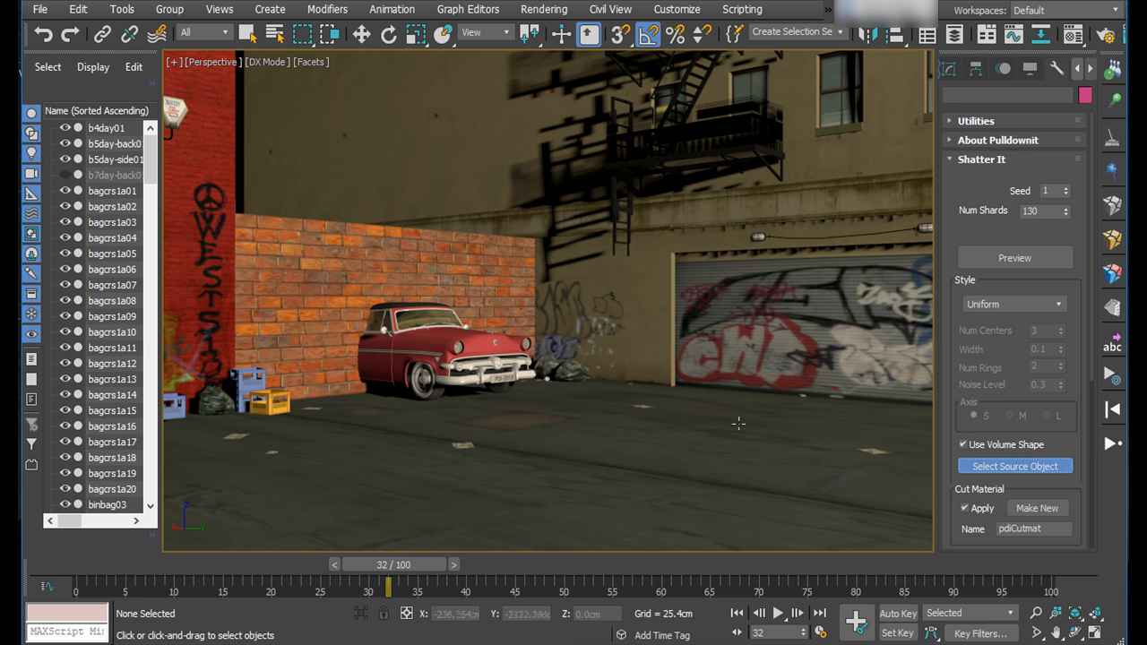
pyautogui.click(422, 345)
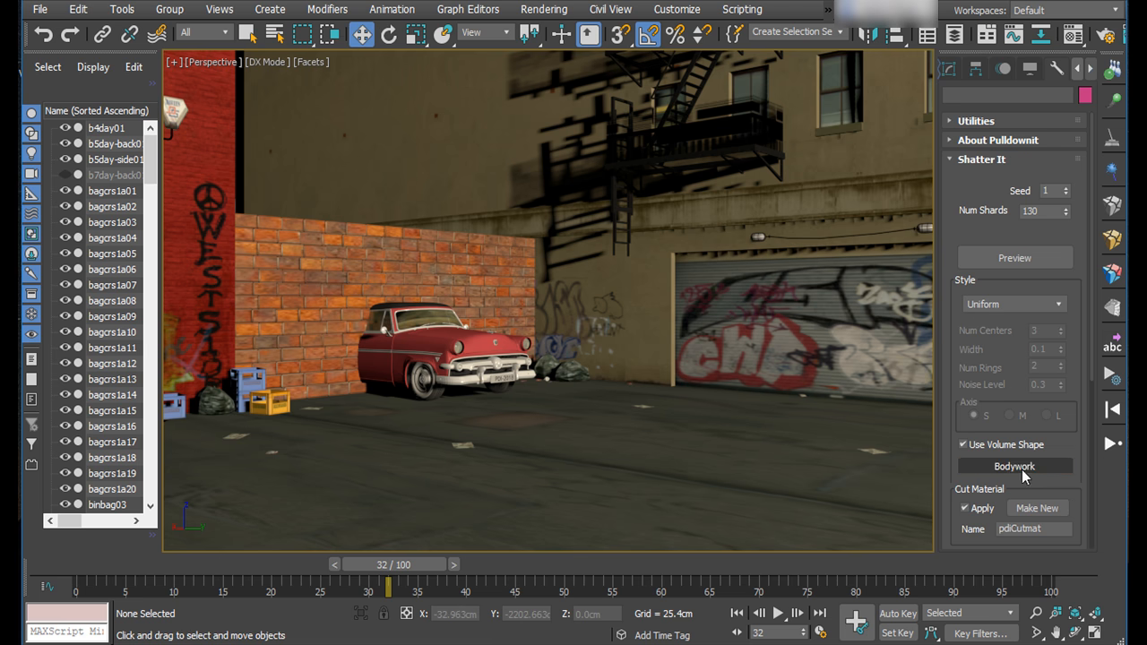
# - Shatter the brick wall again within the car-shaped volume, adjusting the number of shards and the seed in the preview
pyautogui.click(497, 285)
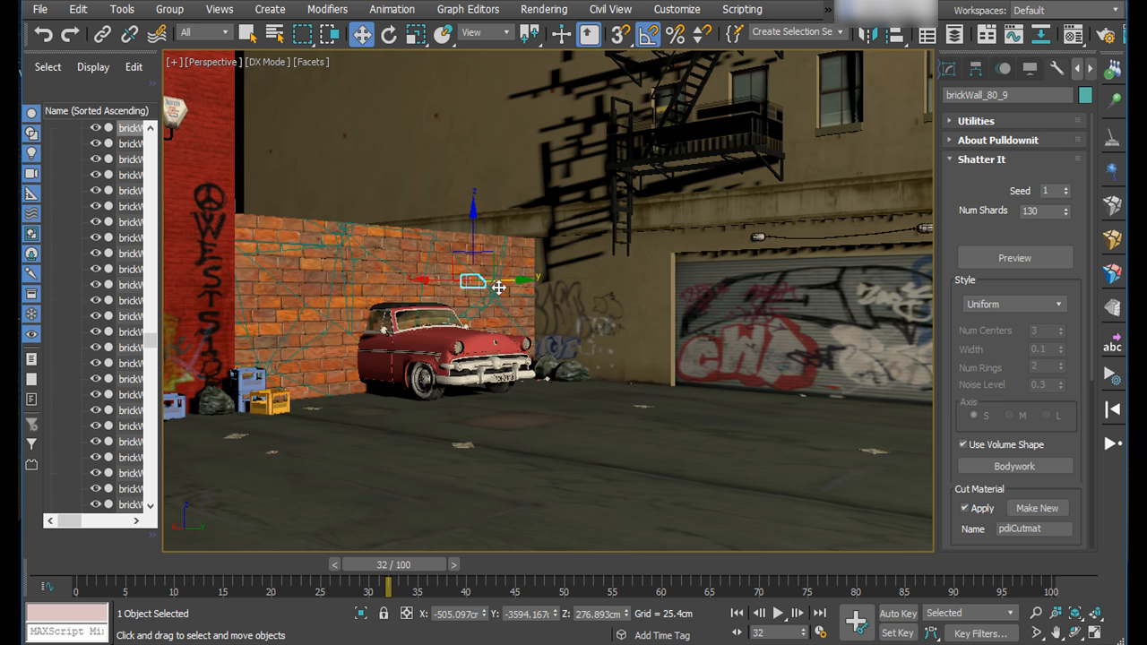
pyautogui.click(1002, 259)
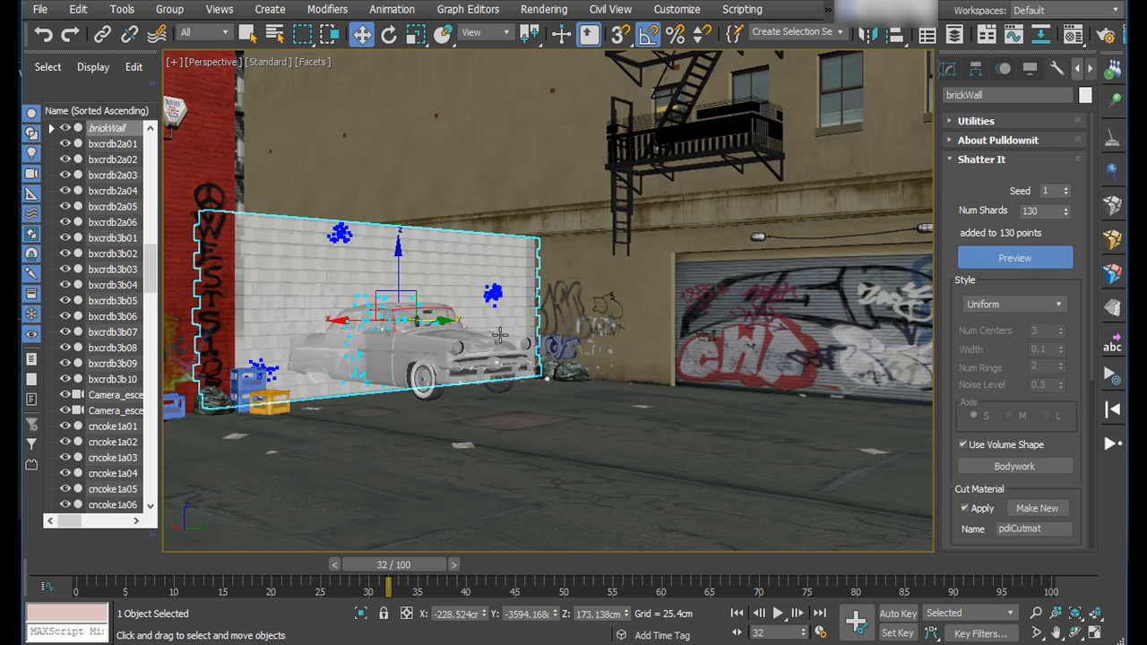
pyautogui.moveTo(1066, 212); pyautogui.dragTo(1084, 133)
pyautogui.moveTo(1068, 197); pyautogui.dragTo(1071, 189)
pyautogui.moveTo(1066, 375); pyautogui.dragTo(1080, 123)
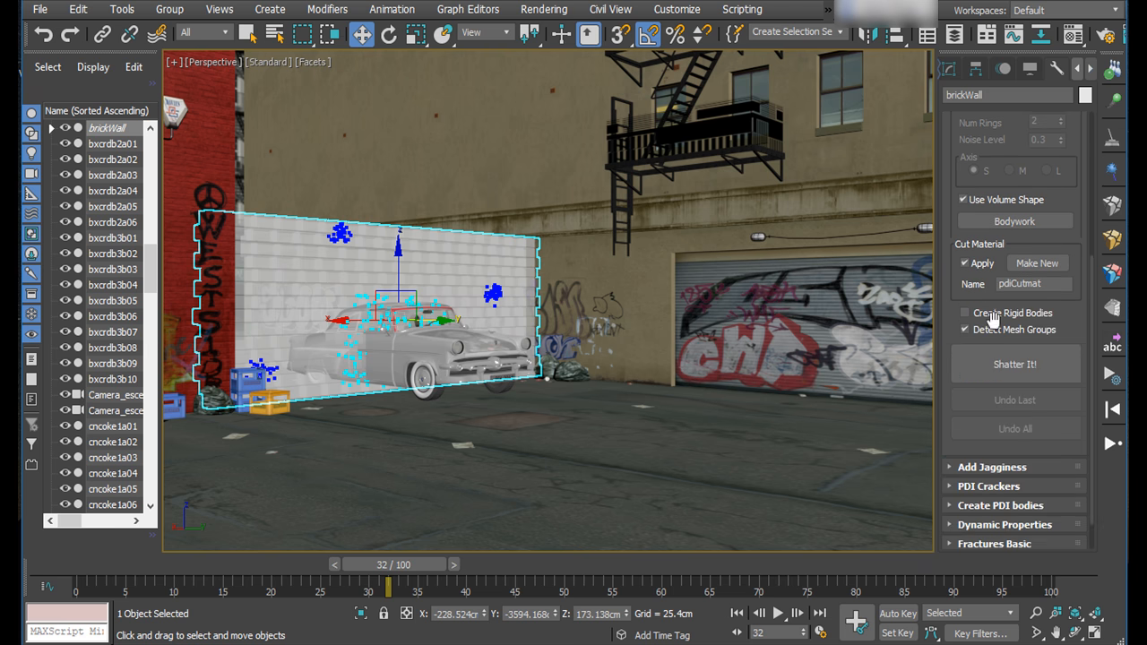
pyautogui.click(999, 368)
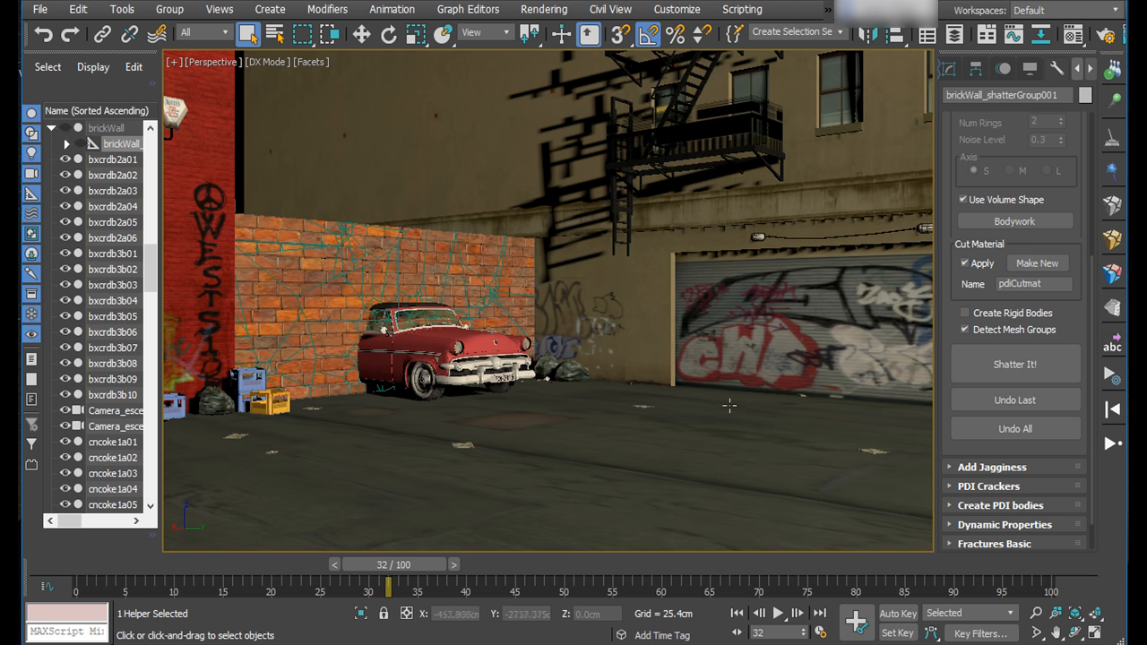
# - Inspect the newly shattered wall by selecting individual brick fragments around the car
pyautogui.moveTo(415, 564)
pyautogui.mouseDown()
pyautogui.moveTo(541, 564)
pyautogui.moveTo(425, 562)
pyautogui.mouseUp()
pyautogui.press('q')
pyautogui.click(312, 278)
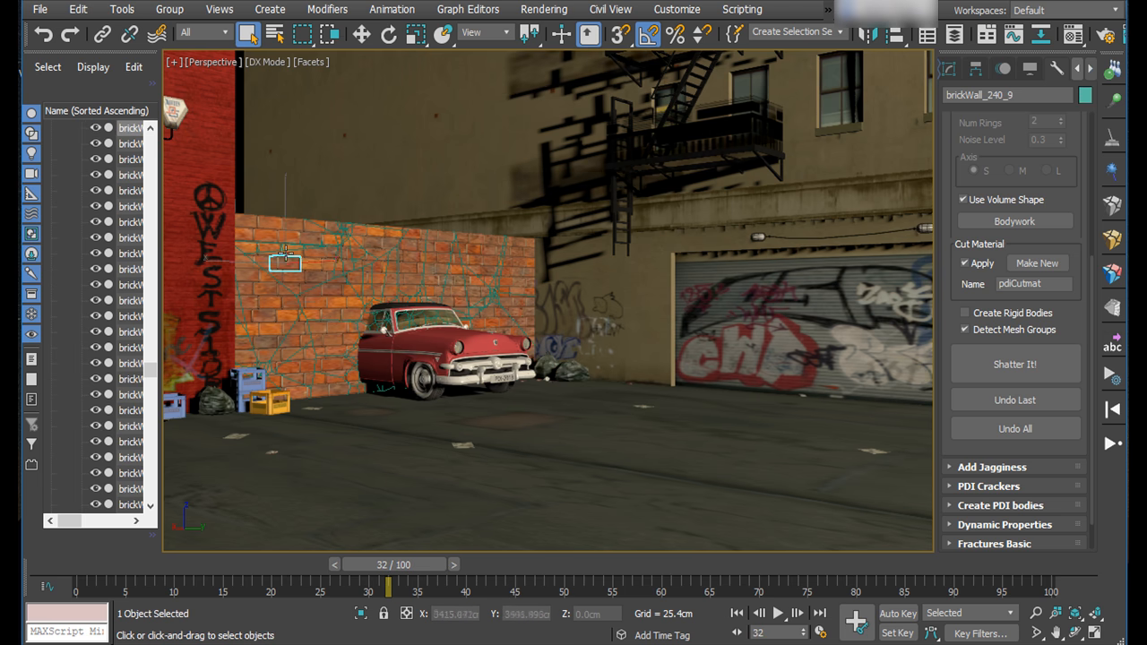
pyautogui.click(328, 339)
pyautogui.click(379, 278)
pyautogui.click(407, 267)
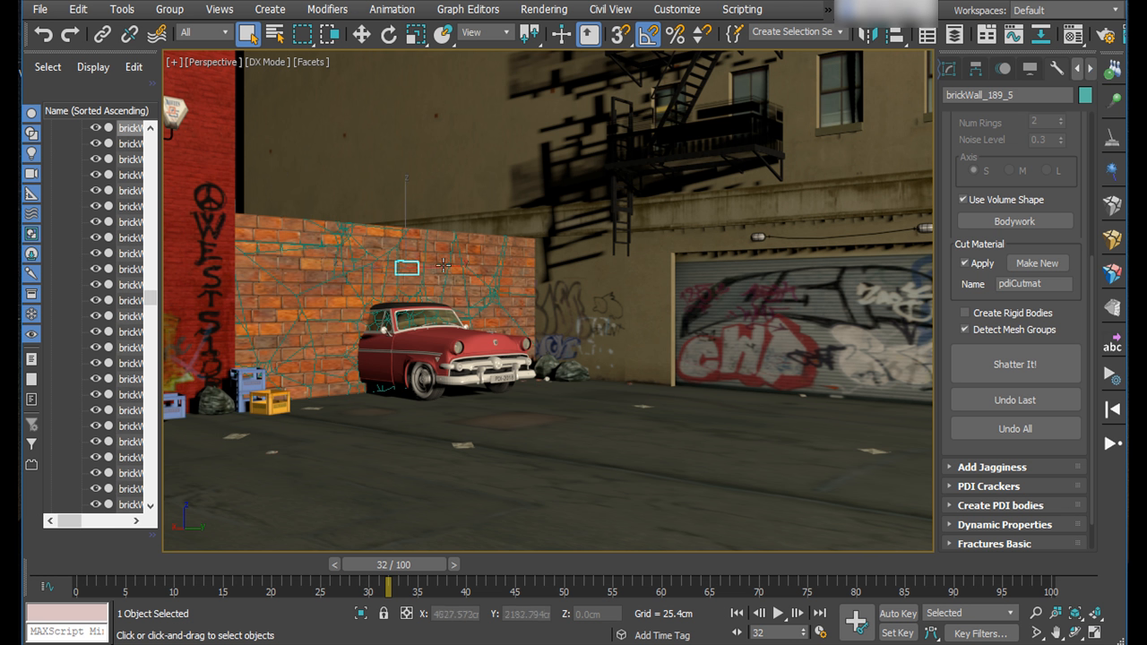
pyautogui.click(472, 281)
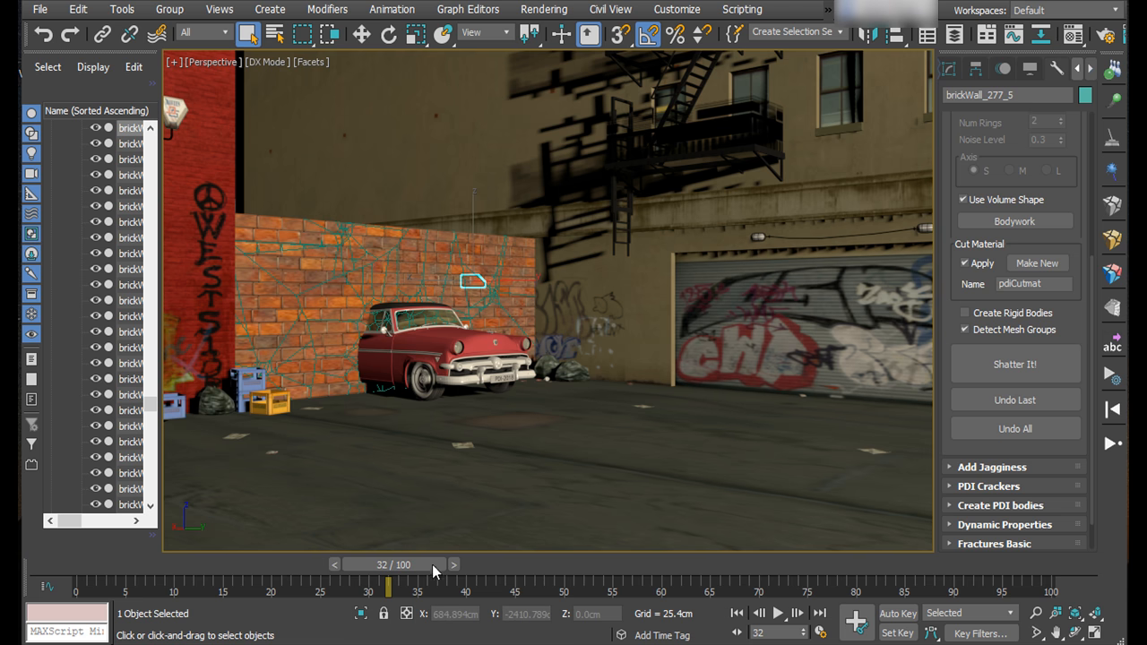
# - At frame 45, make the car's Bodywork a Kinematic rigid body with a Convex Hull bounding volume
pyautogui.moveTo(432, 565); pyautogui.dragTo(553, 567)
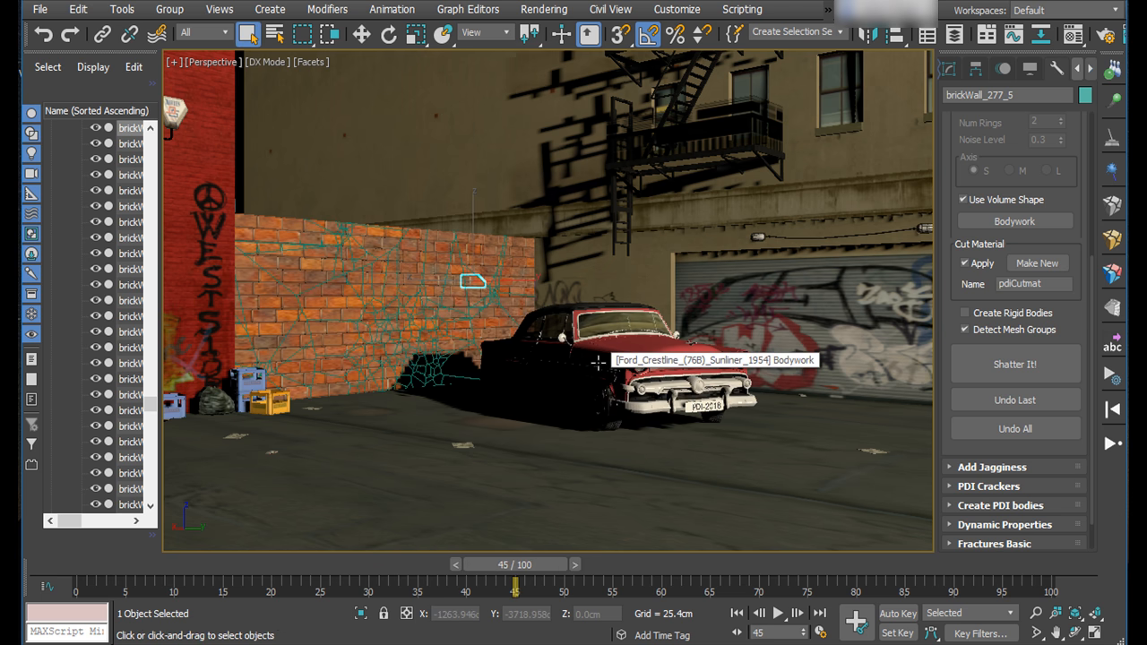
pyautogui.click(598, 362)
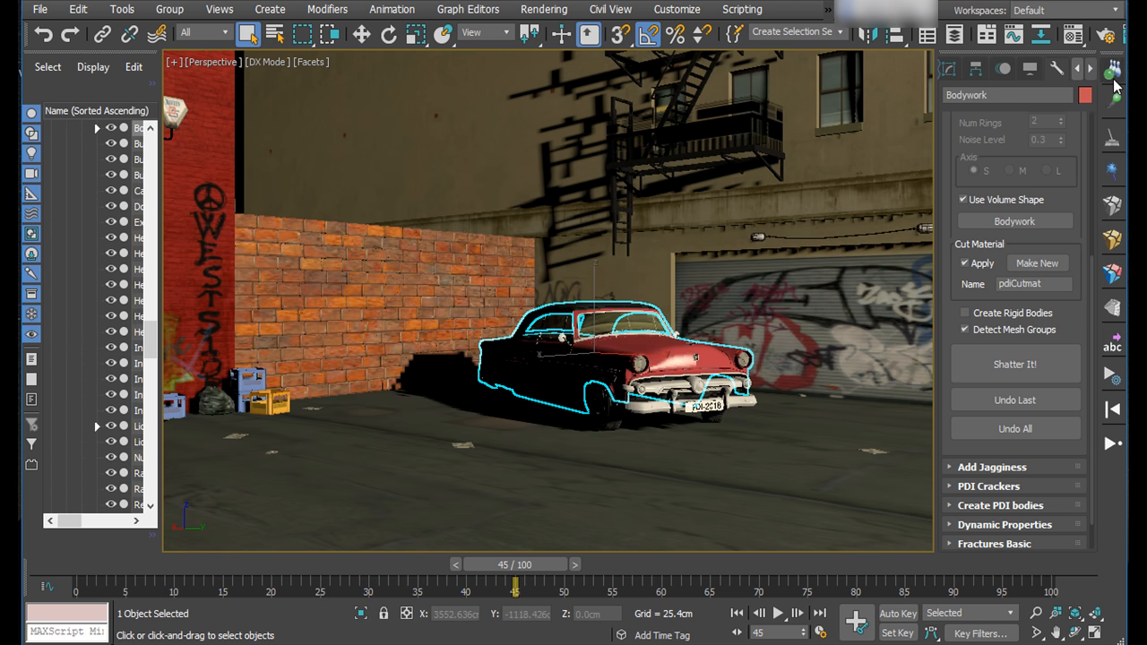
pyautogui.click(1113, 75)
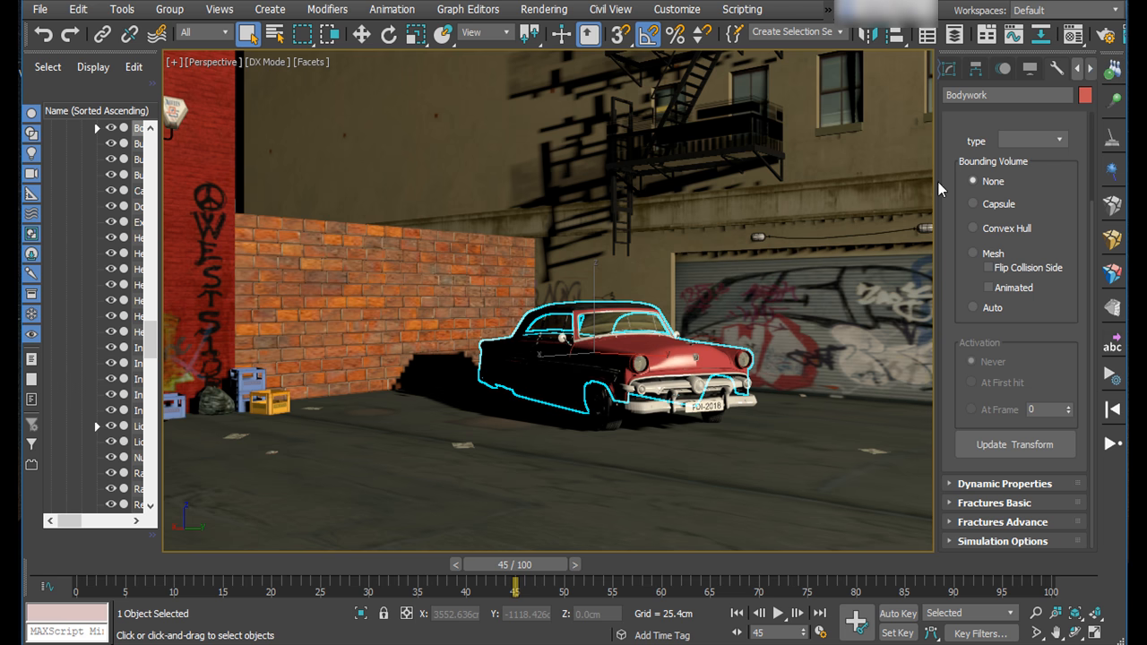
pyautogui.click(1061, 139)
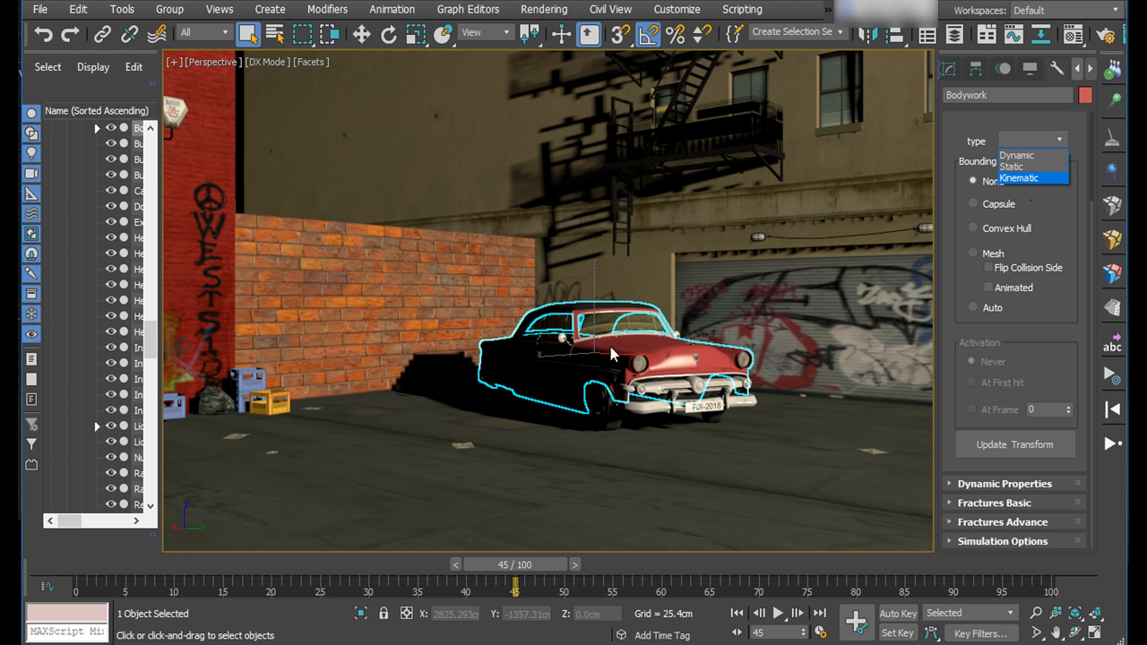
pyautogui.click(1055, 214)
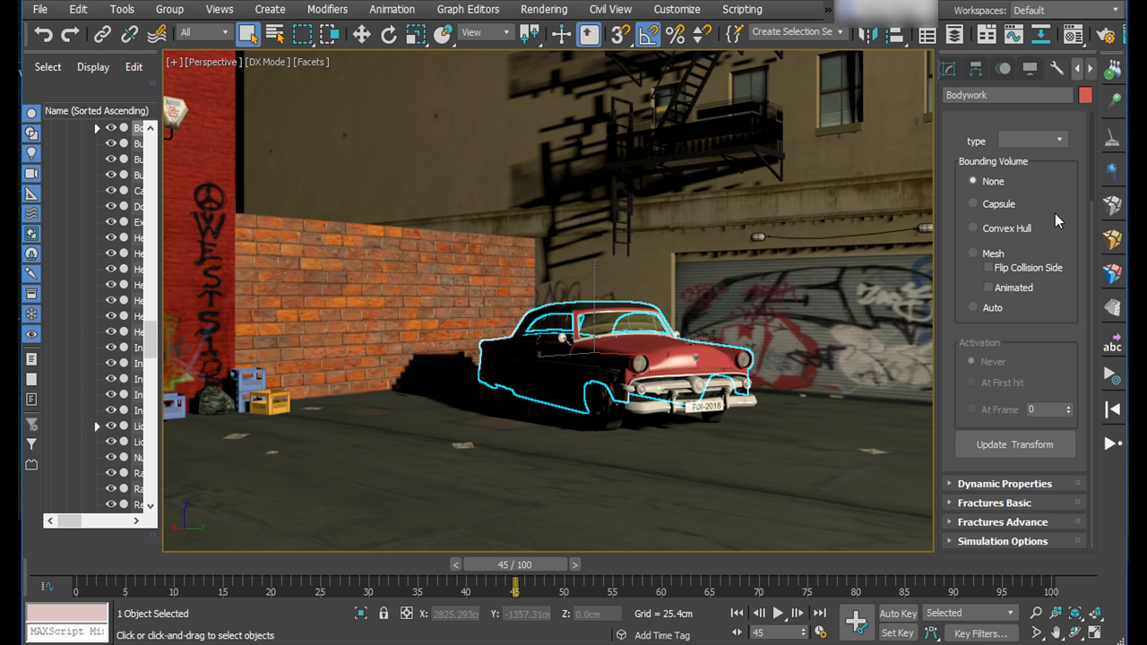
pyautogui.click(974, 227)
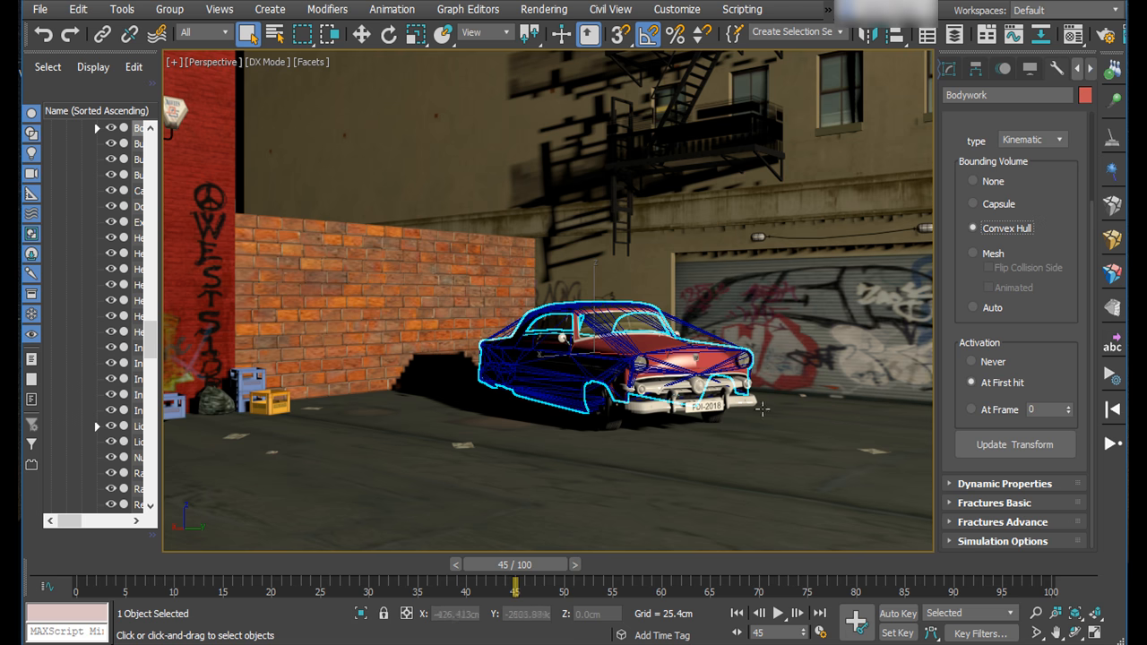
# - Examine the convex hull around the car's Bodywork from several angles
pyautogui.click(1074, 632)
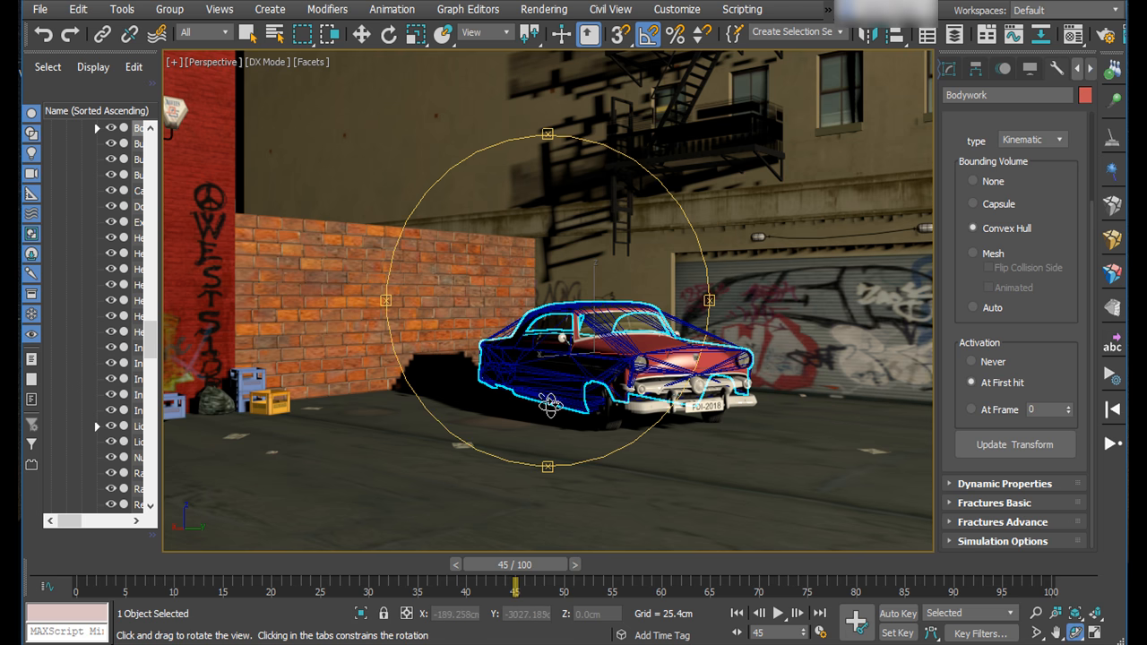
pyautogui.moveTo(549, 405)
pyautogui.mouseDown()
pyautogui.moveTo(585, 408)
pyautogui.moveTo(506, 412)
pyautogui.moveTo(567, 405)
pyautogui.moveTo(553, 407)
pyautogui.mouseUp()
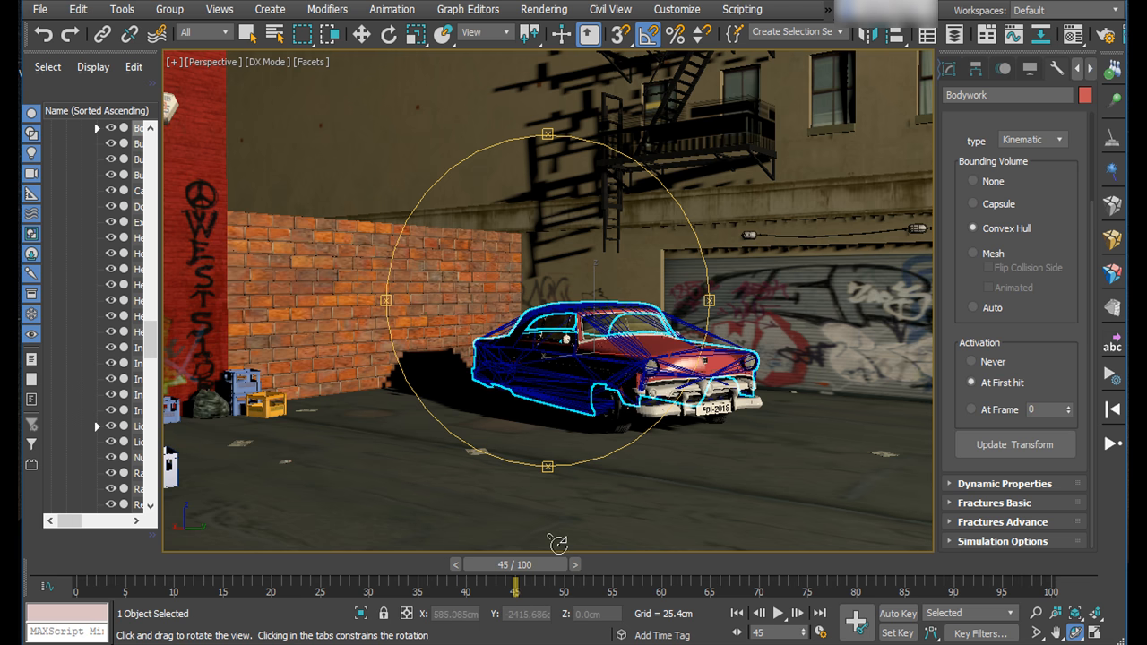
pyautogui.moveTo(535, 564); pyautogui.dragTo(549, 534)
pyautogui.moveTo(597, 374); pyautogui.dragTo(599, 374)
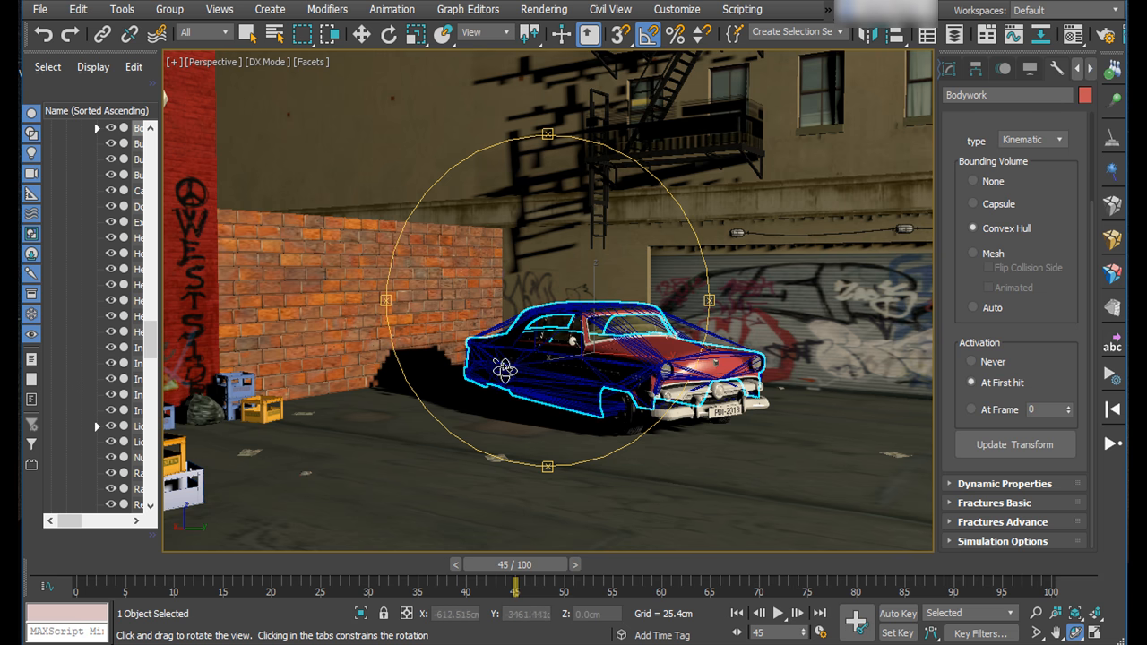
pyautogui.moveTo(333, 99); pyautogui.dragTo(361, 96)
pyautogui.moveTo(500, 311); pyautogui.dragTo(592, 332)
pyautogui.click(247, 33)
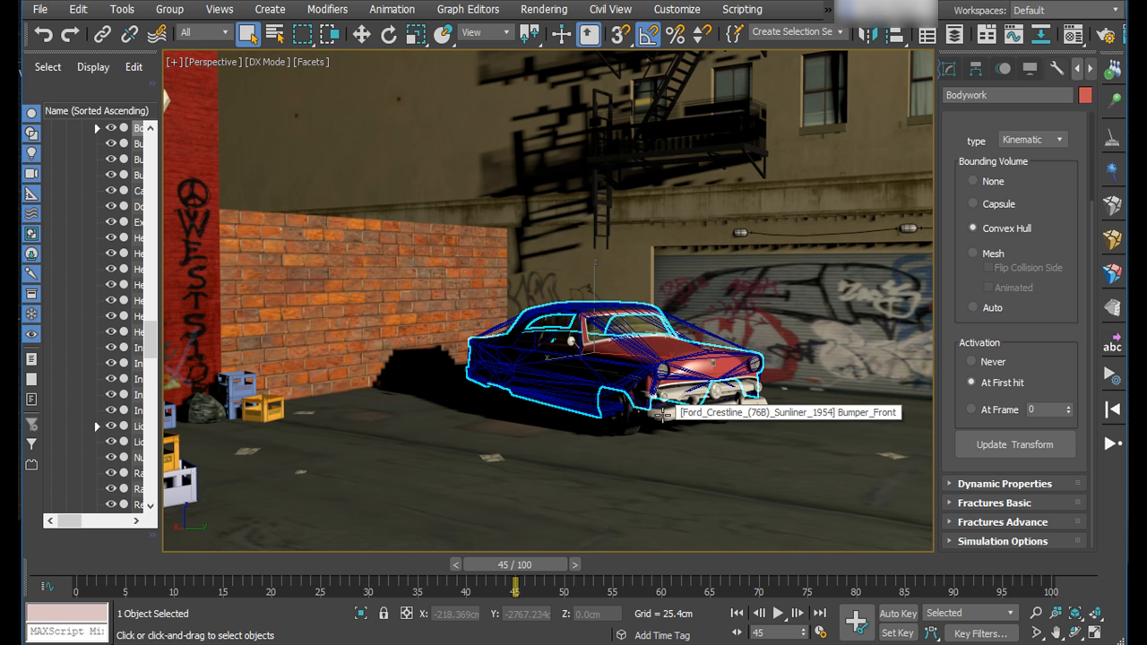
# - Make the front bumper, both front wheels and the near rear wheel Kinematic bodies with Convex Hull bounding volumes
pyautogui.click(665, 414)
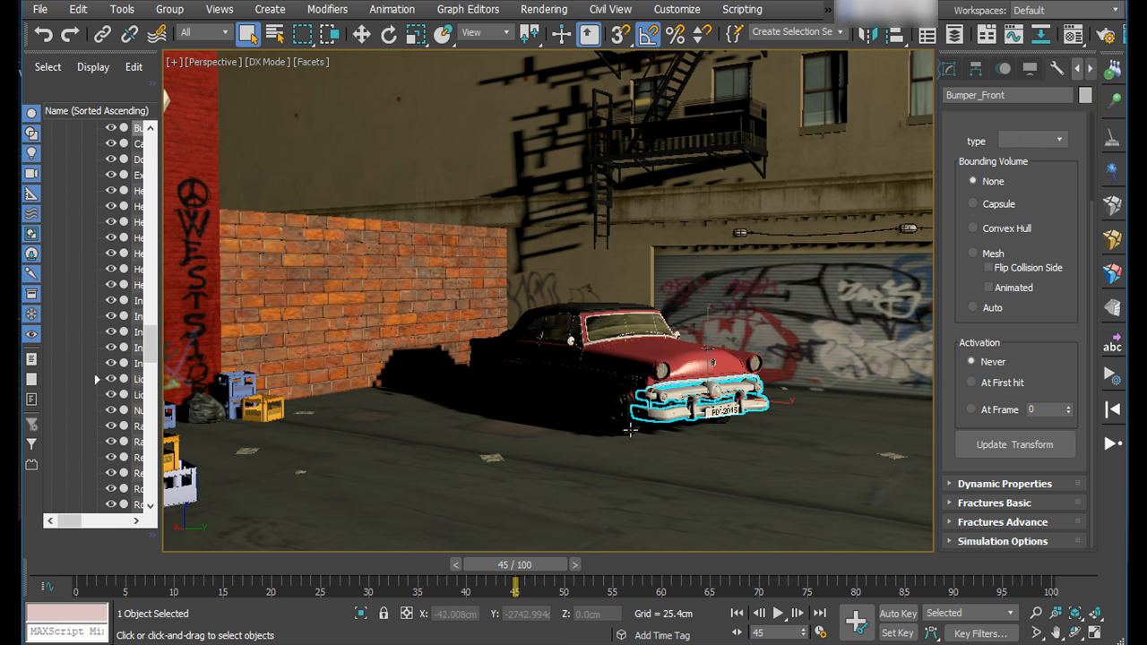
pyautogui.click(1075, 632)
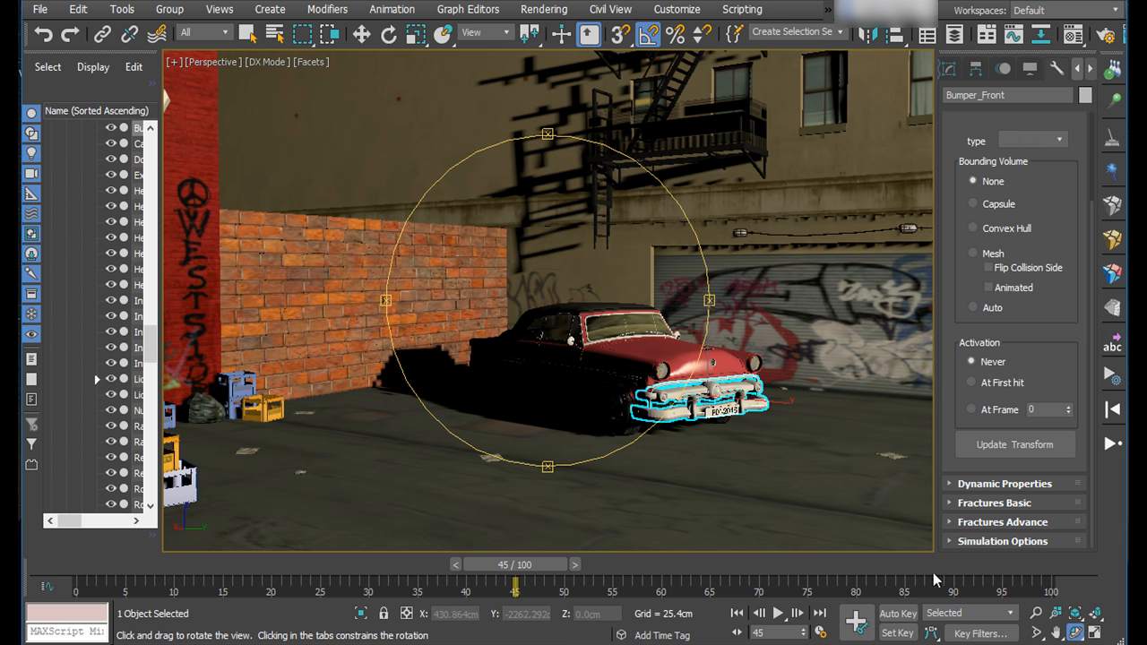
pyautogui.moveTo(597, 401); pyautogui.dragTo(601, 399)
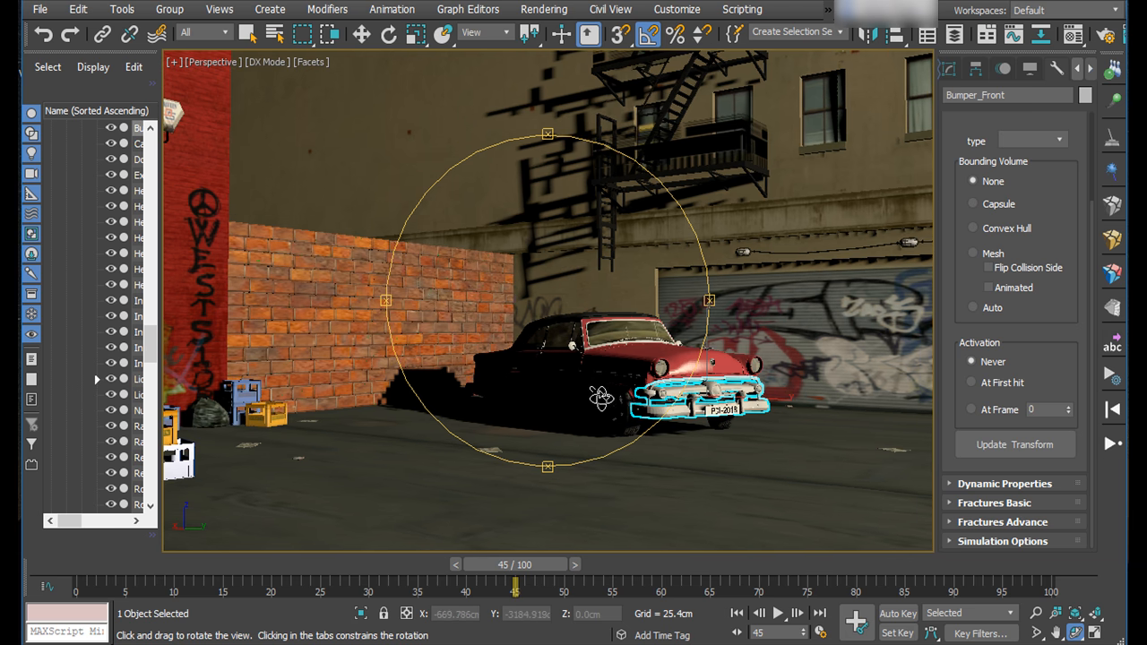
pyautogui.click(248, 33)
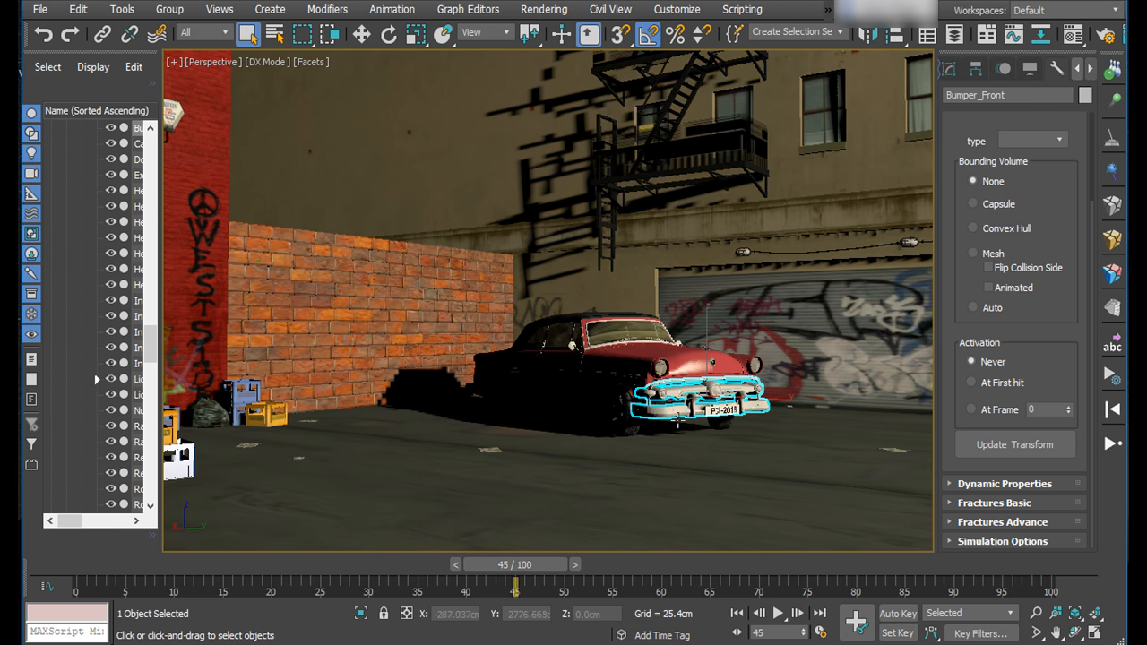
pyautogui.keyDown('ctrl'); pyautogui.click(722, 421); pyautogui.keyUp('ctrl')
pyautogui.keyDown('ctrl'); pyautogui.click(609, 426); pyautogui.keyUp('ctrl')
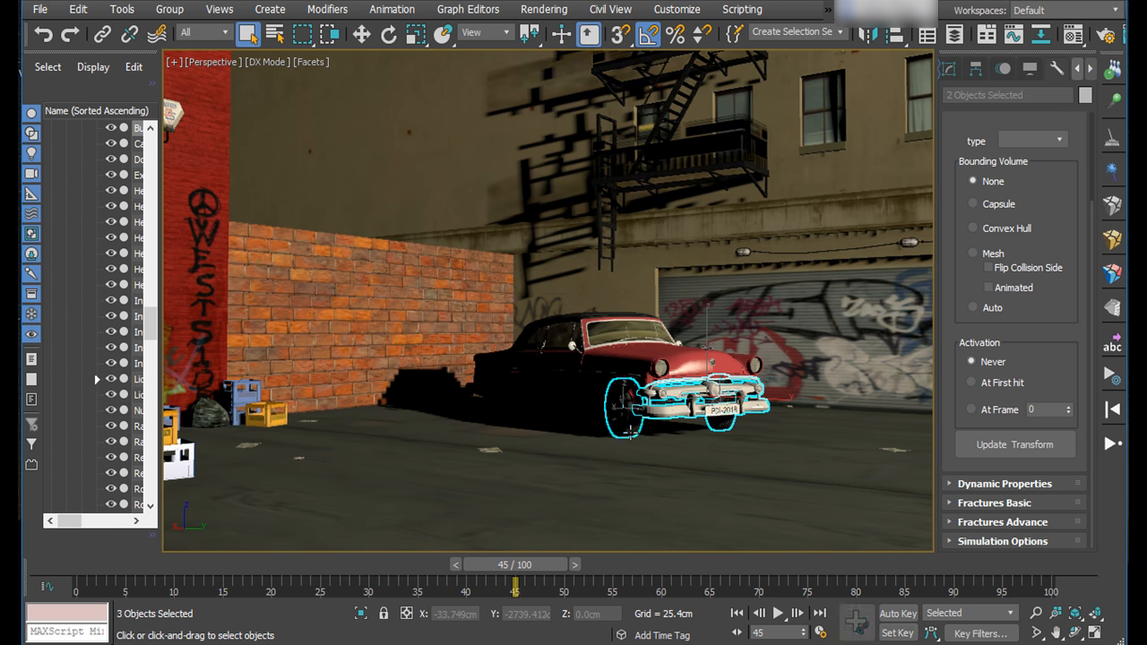
pyautogui.keyDown('ctrl'); pyautogui.click(514, 415); pyautogui.keyUp('ctrl')
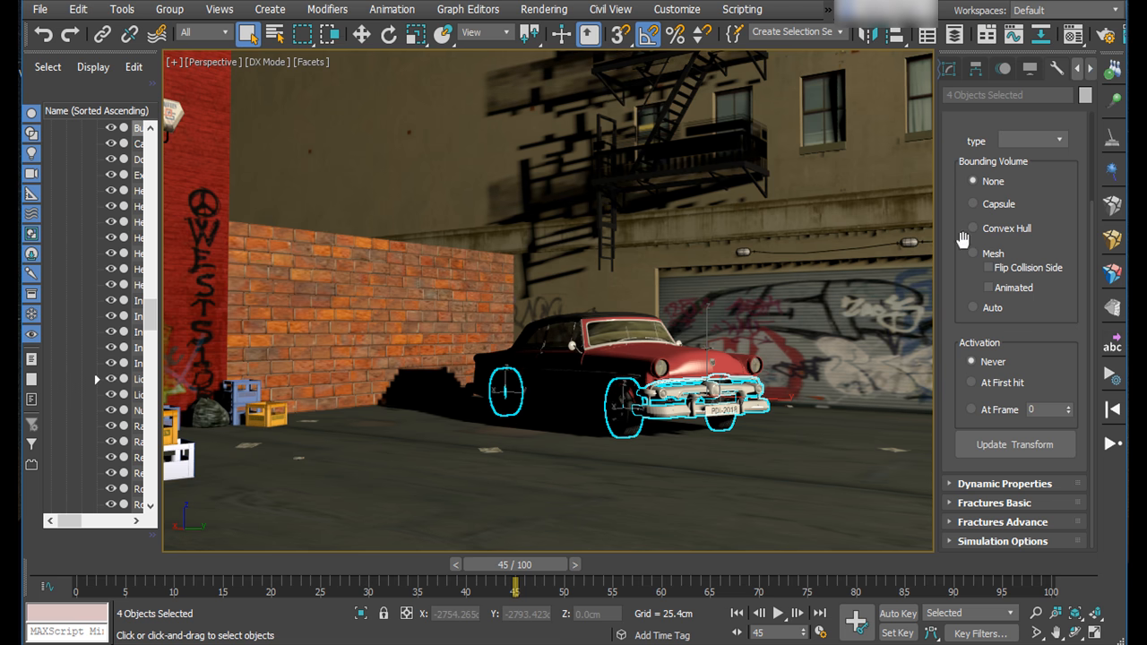
pyautogui.click(974, 229)
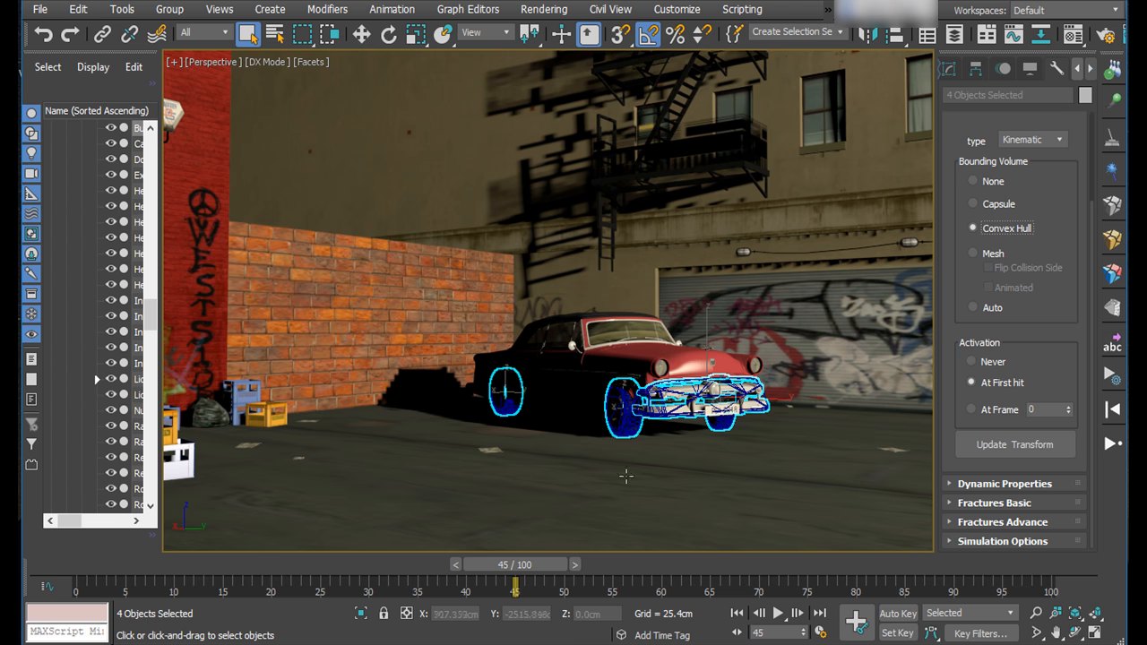
# - Set the activation of the car's kinematic bodies, including Bodywork, to Never
pyautogui.moveTo(542, 566)
pyautogui.mouseDown()
pyautogui.moveTo(359, 555)
pyautogui.moveTo(557, 559)
pyautogui.mouseUp()
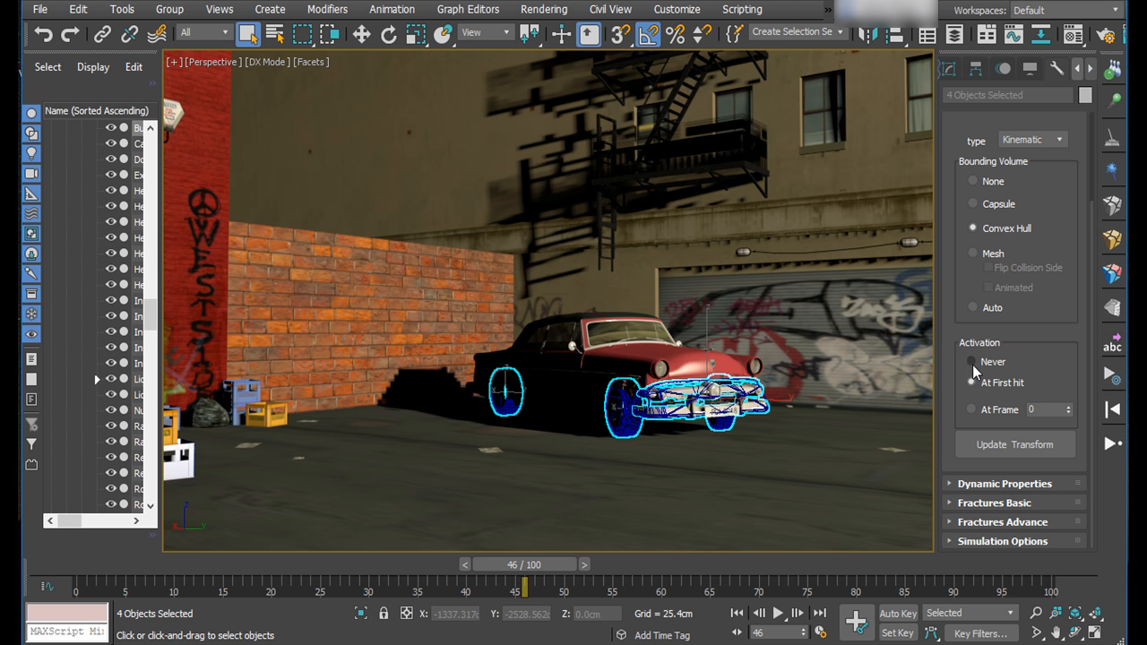
pyautogui.click(587, 368)
pyautogui.click(589, 385)
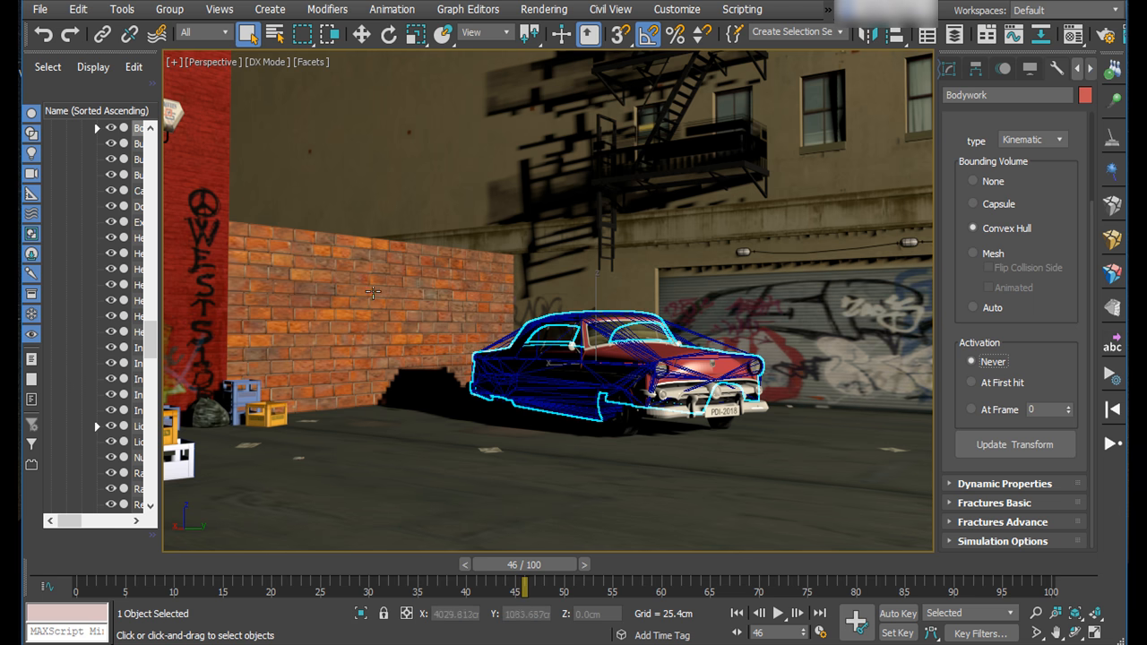
# - Create a fracture body named FBody2 from the shattered brick wall fragments, with attach threshold 0.05 and Force Convex Shapes enabled
pyautogui.click(1113, 244)
pyautogui.click(425, 282)
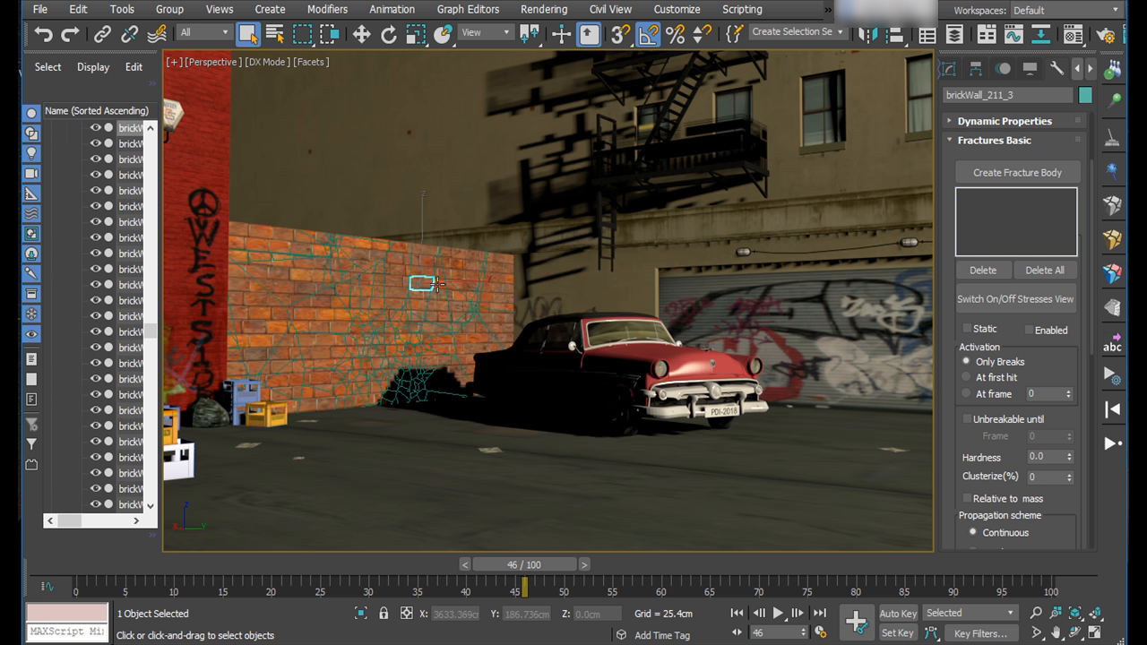
pyautogui.click(996, 176)
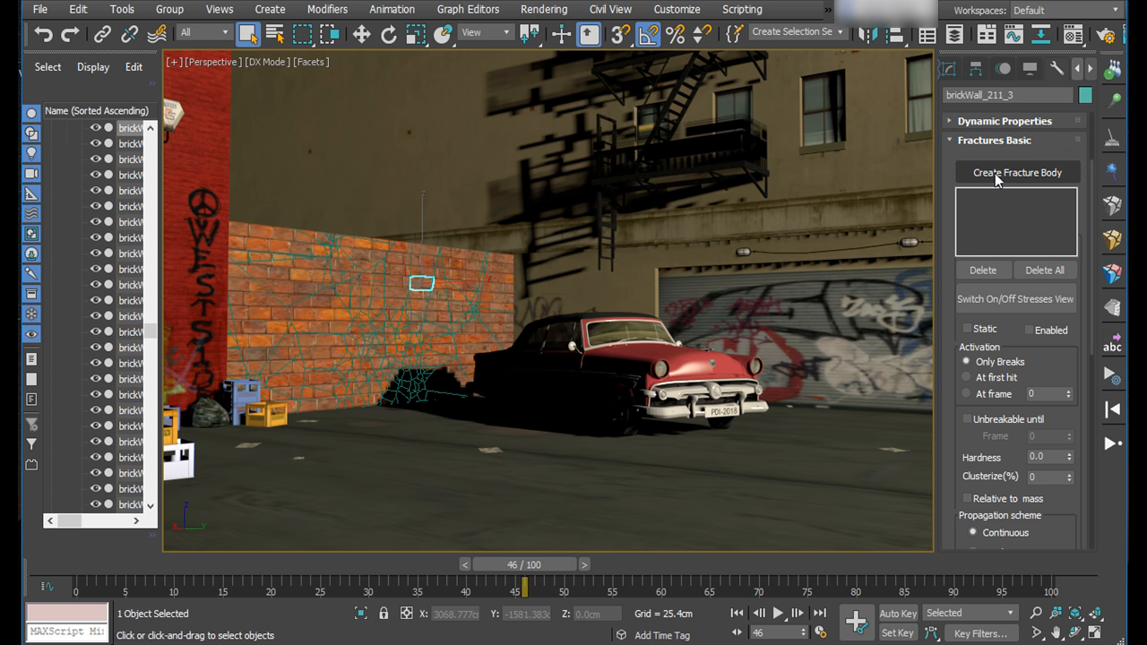
pyautogui.moveTo(659, 115); pyautogui.dragTo(739, 77)
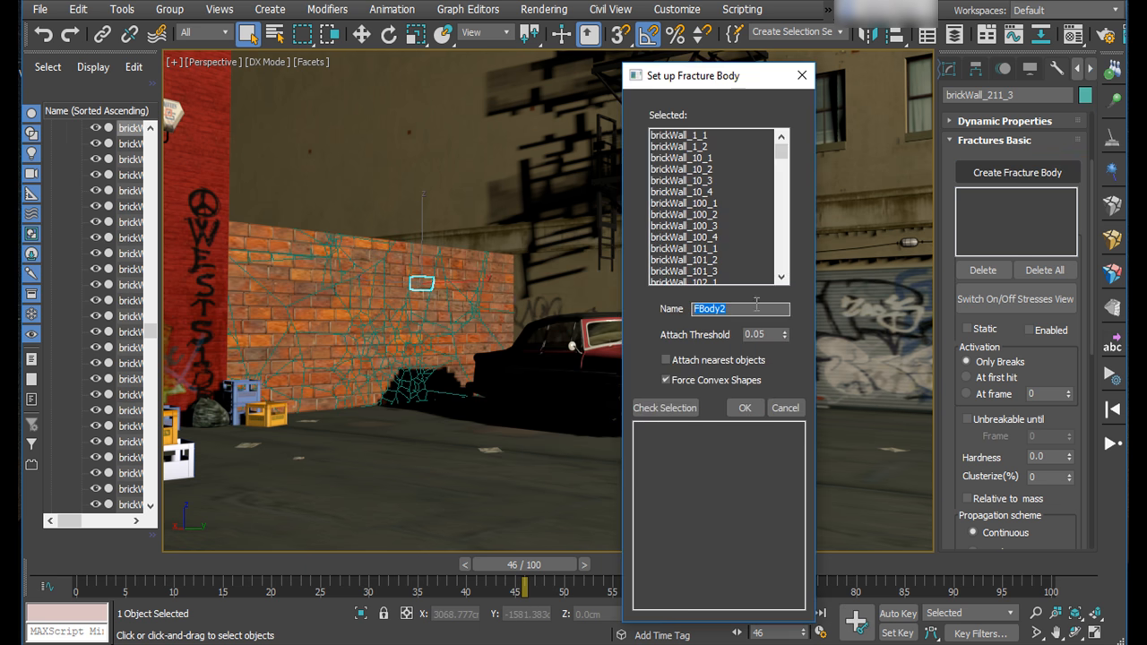
pyautogui.click(742, 408)
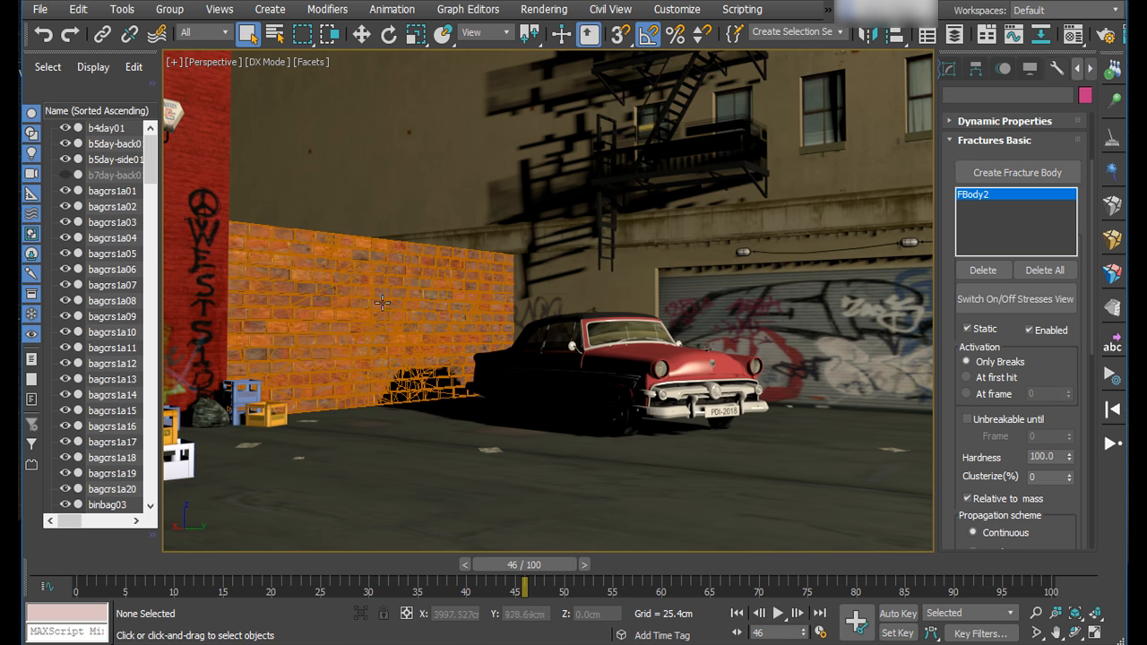
# - Review the basic fracture settings of FBody2, including Static, activation, hardness, clusterize and propagation scheme
pyautogui.scroll(-2, 1026, 340)
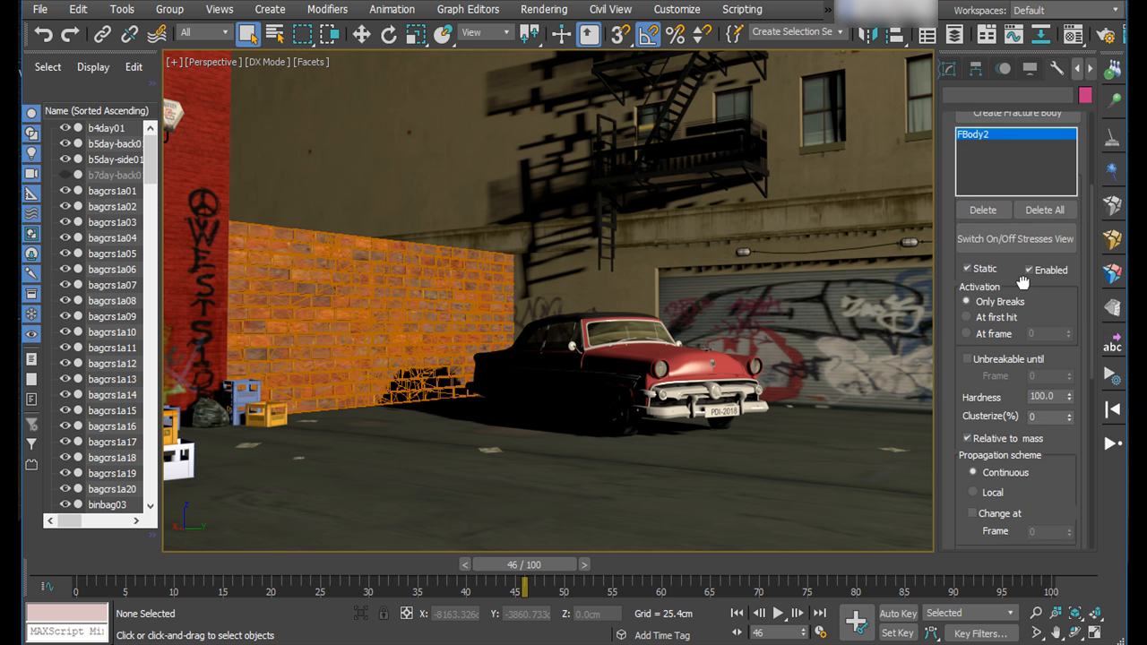
pyautogui.scroll(3, 1023, 354)
pyautogui.scroll(-3, 1023, 357)
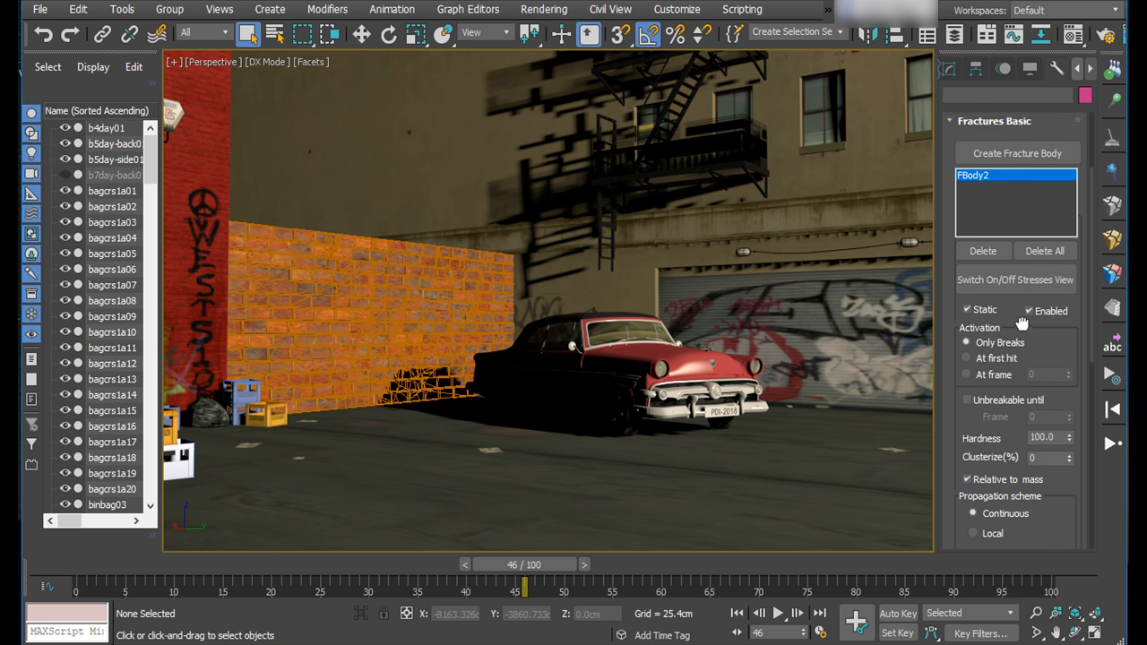
pyautogui.scroll(2, 1019, 348)
pyautogui.scroll(-1, 1019, 344)
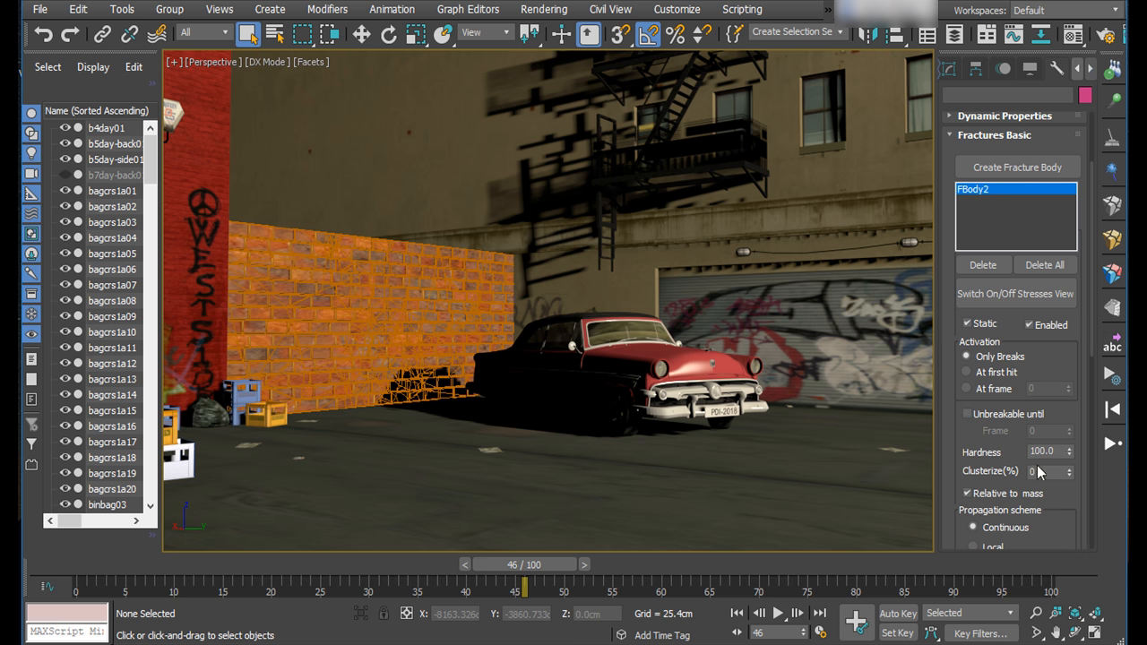
pyautogui.scroll(-2, 1035, 345)
pyautogui.moveTo(1033, 324); pyautogui.dragTo(1019, 369)
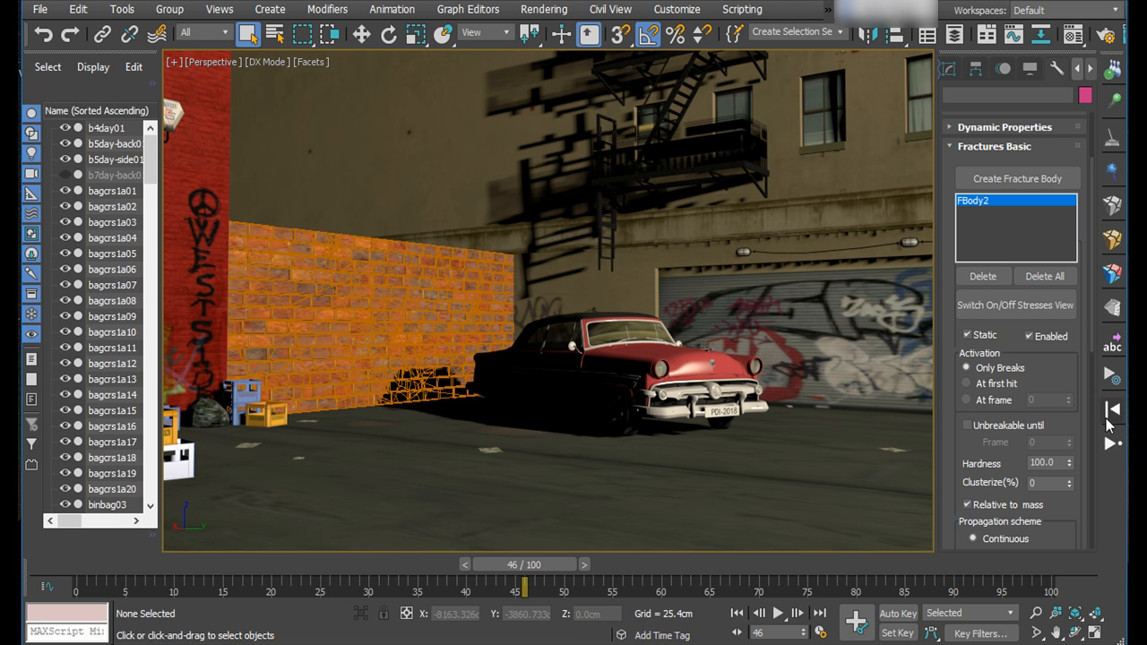
# - Reset the simulation to frame 0, compute the car crashing through the wall, and stop it at frame 95
pyautogui.click(1109, 412)
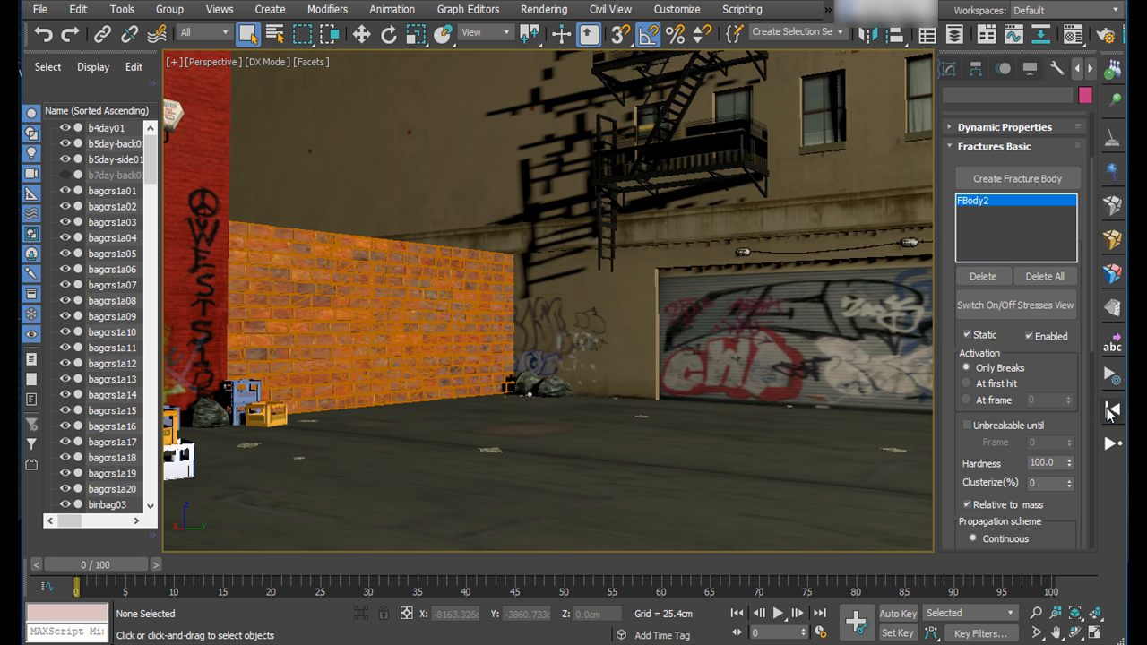
pyautogui.click(1111, 448)
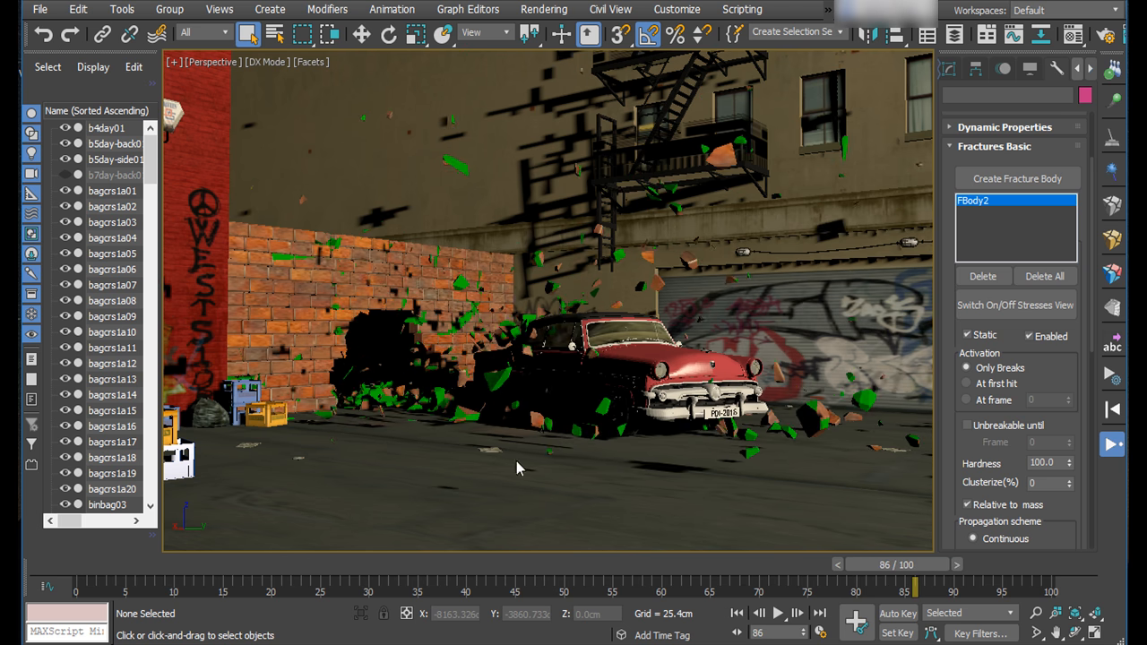
pyautogui.click(1112, 444)
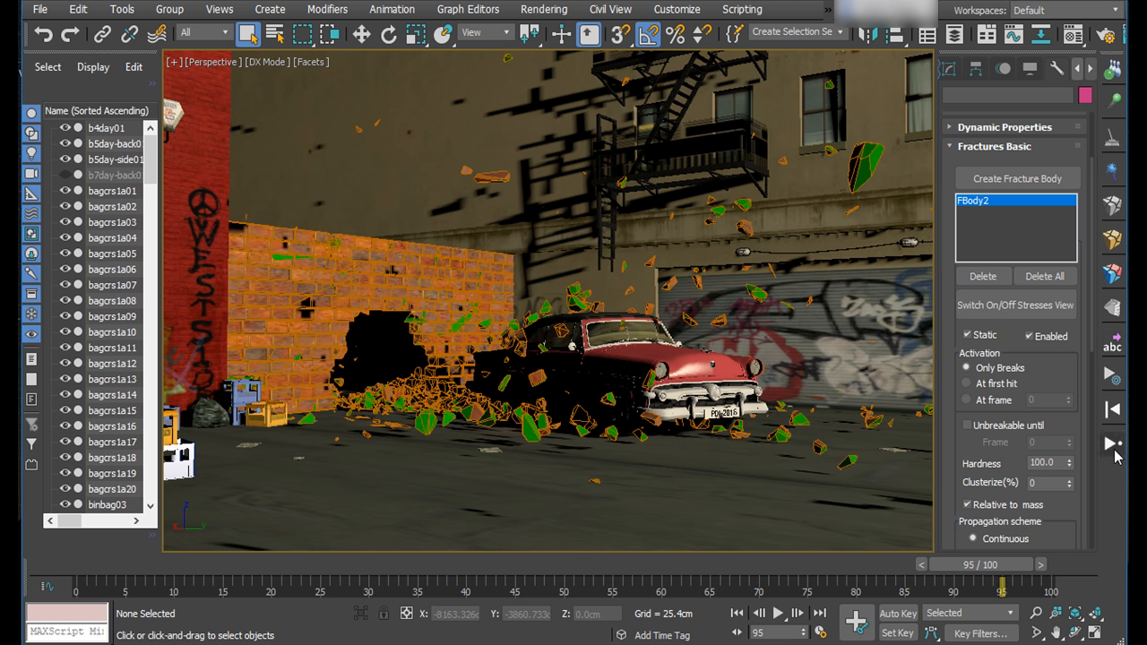
# - Scrub through the simulated crash to examine how the wall breaks and the fragments scatter around the car
pyautogui.moveTo(354, 565); pyautogui.dragTo(418, 569)
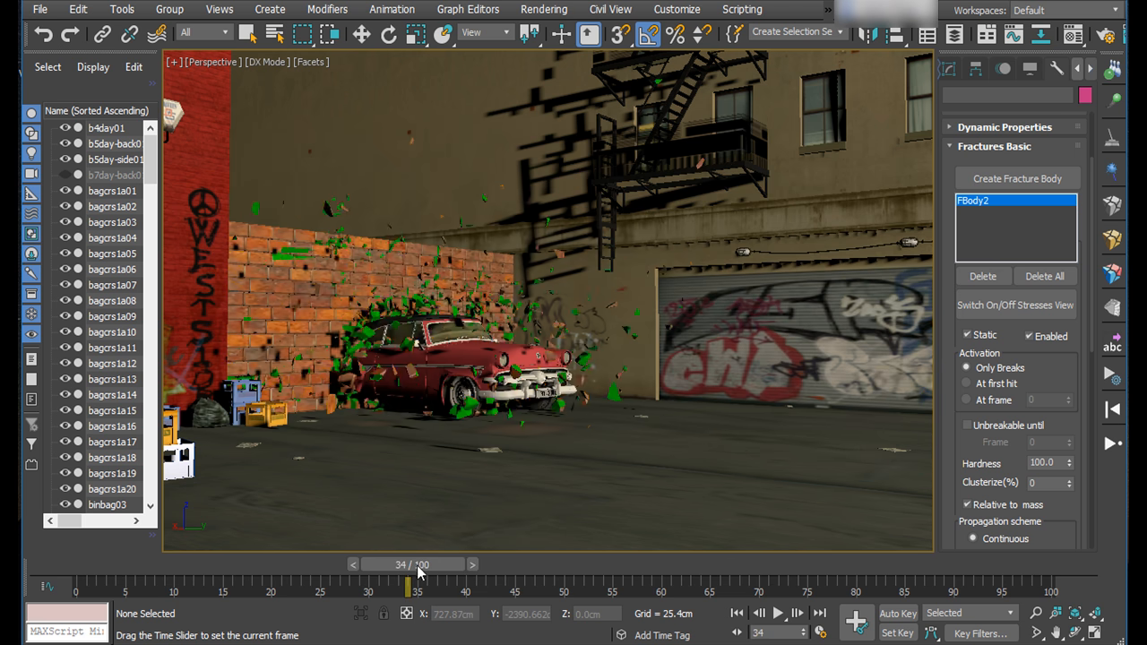
pyautogui.click(893, 449)
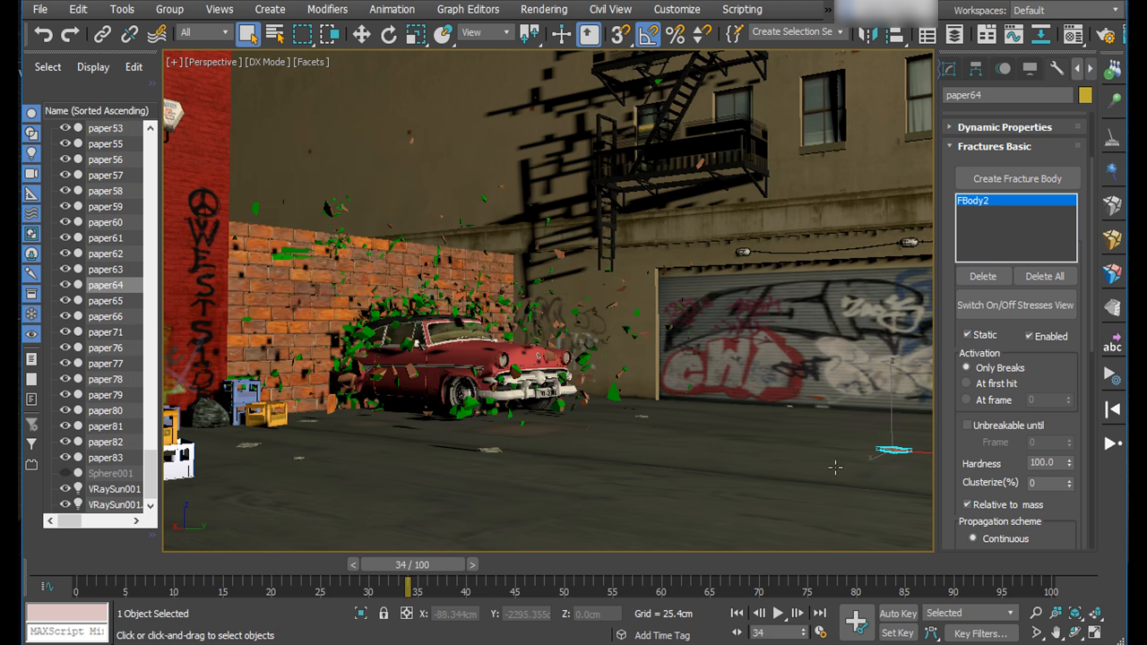
pyautogui.moveTo(476, 564); pyautogui.dragTo(886, 581)
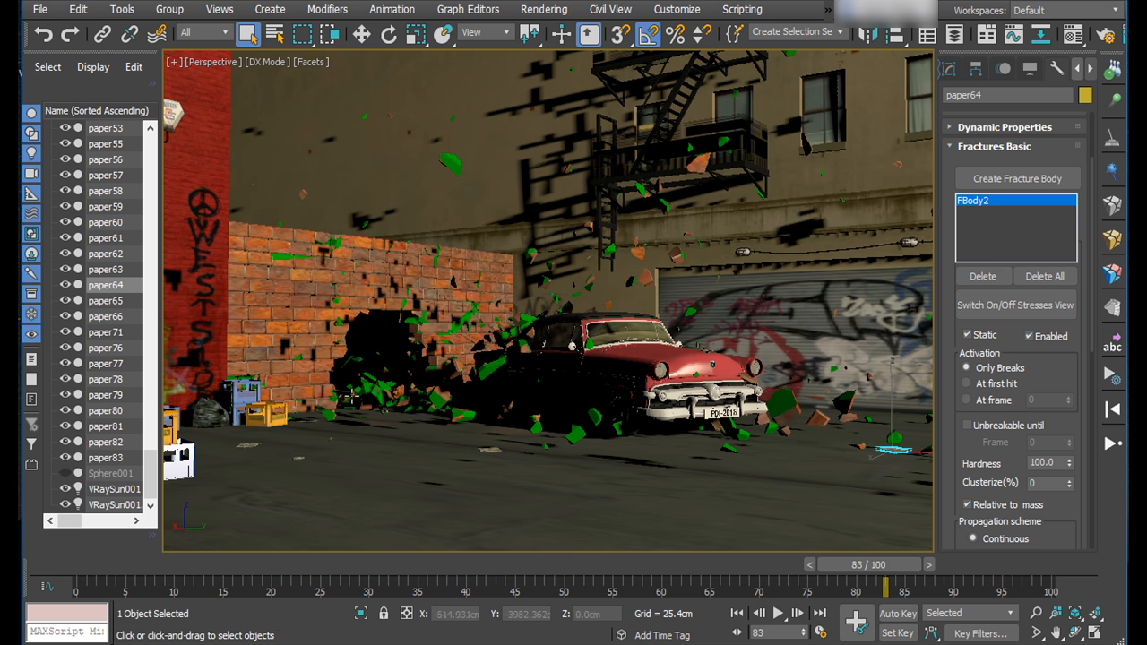
pyautogui.moveTo(500, 559); pyautogui.dragTo(807, 587)
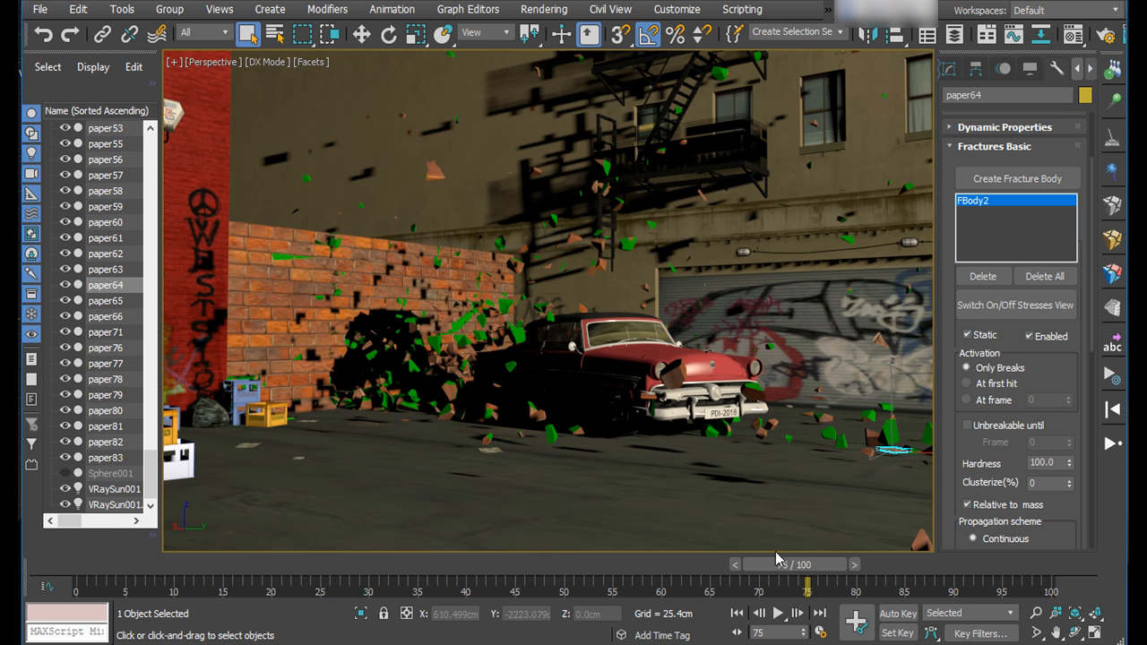
pyautogui.moveTo(776, 552); pyautogui.dragTo(817, 576)
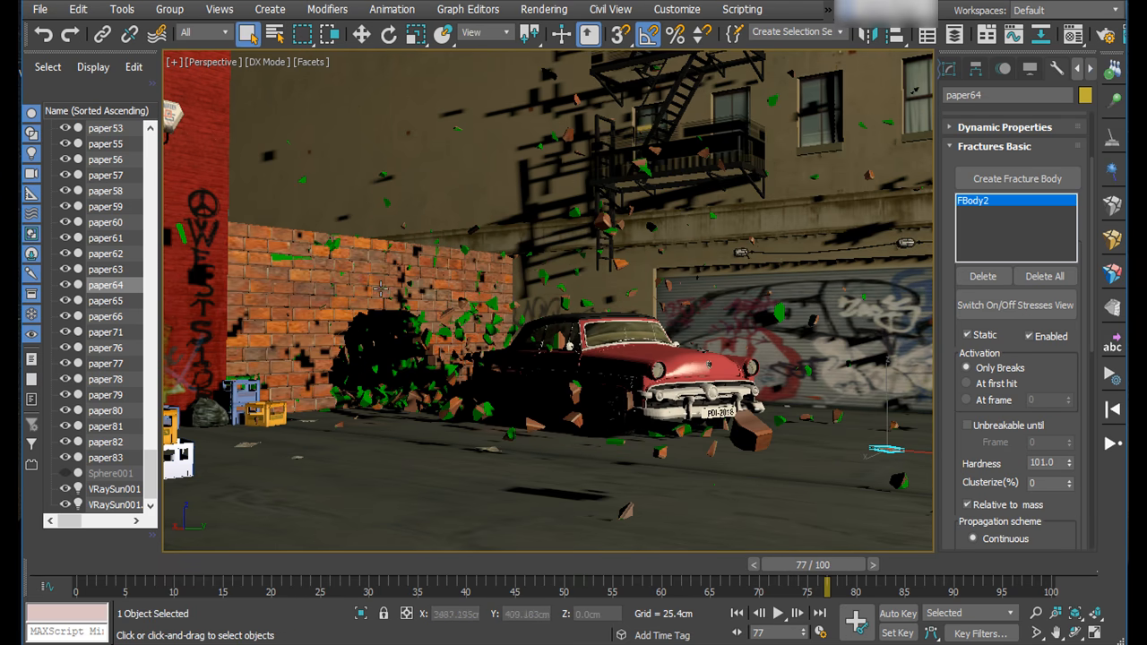
# - Reset the simulation, go to frame 32, and select a patch of wall fragments above the car by expanding outward from one fragment four times
pyautogui.click(1110, 418)
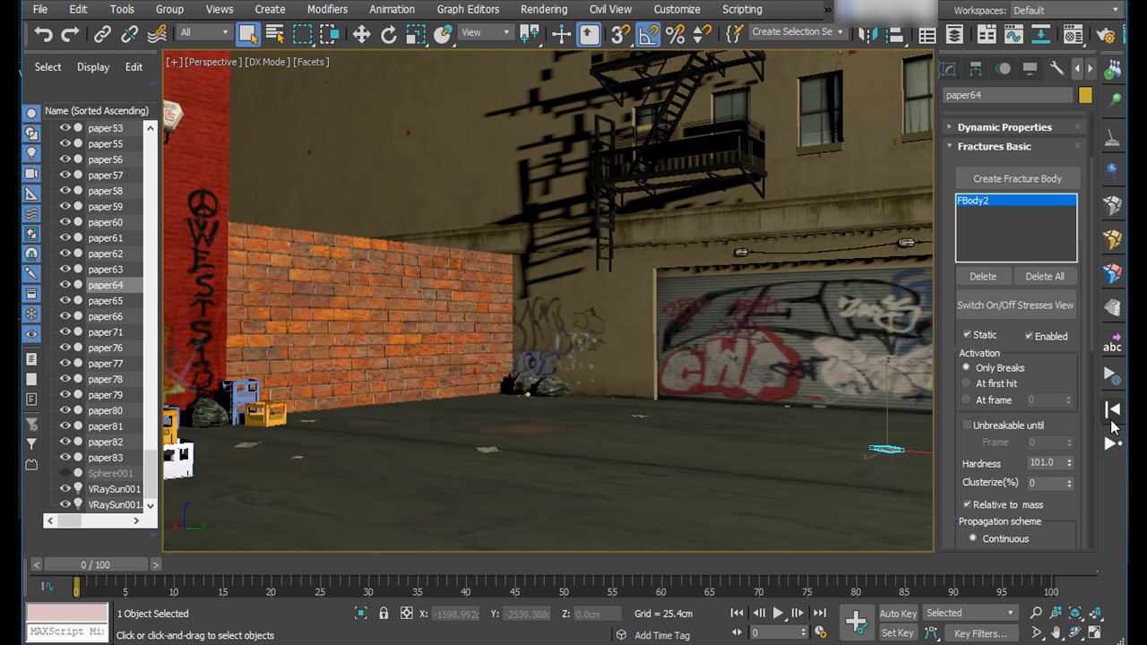
pyautogui.moveTo(321, 559); pyautogui.dragTo(394, 582)
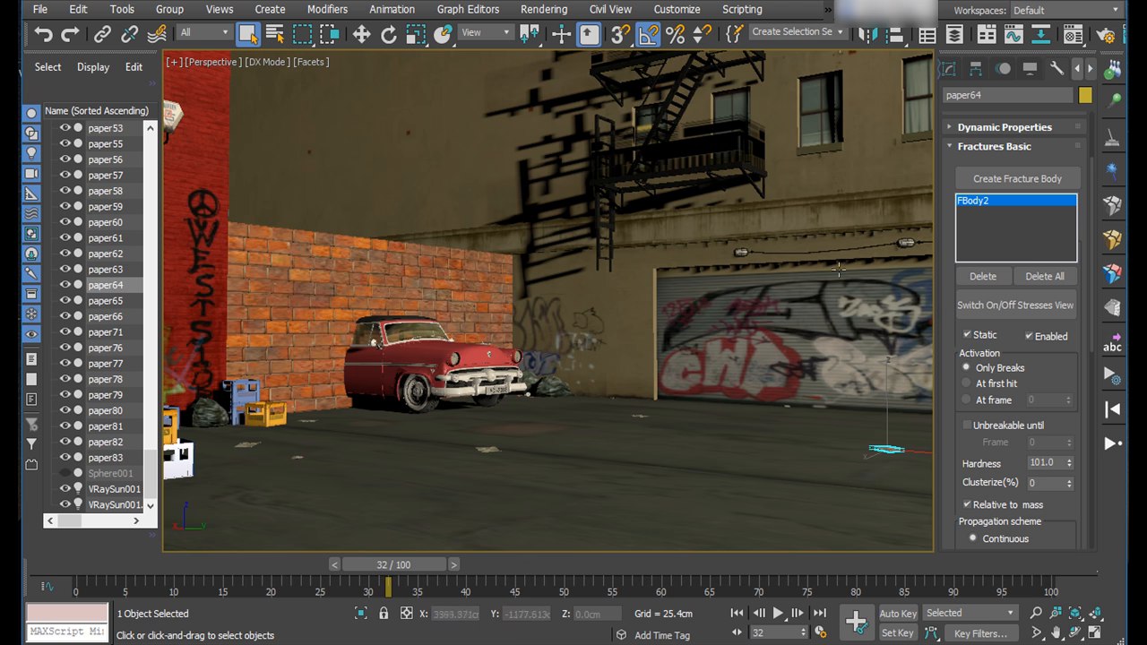
pyautogui.click(1112, 276)
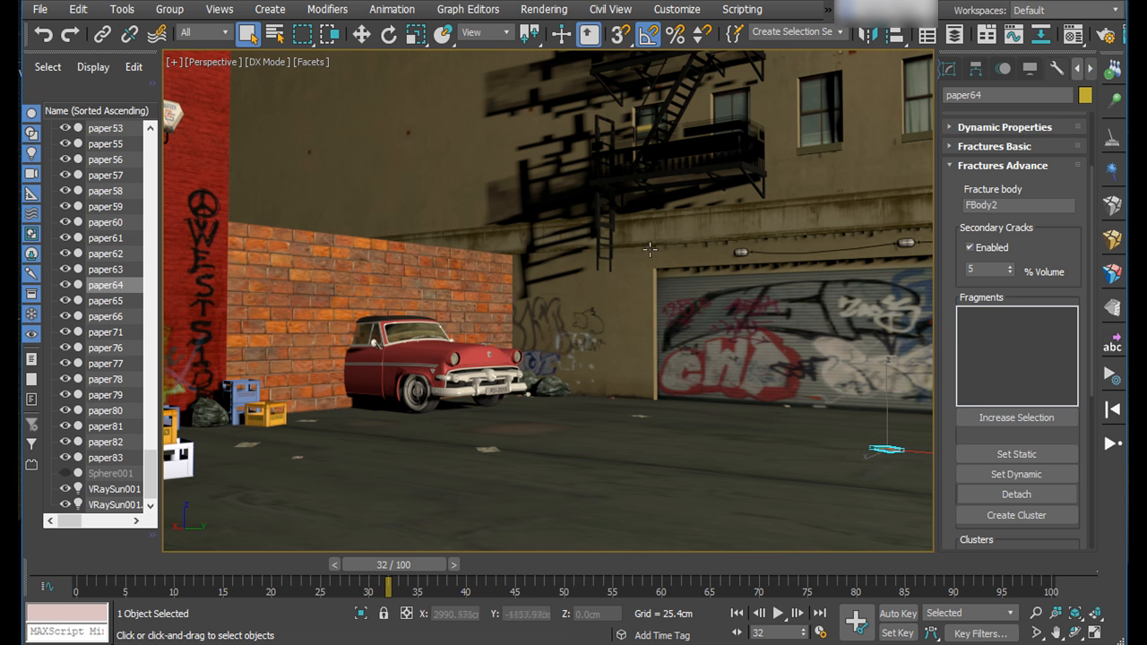
pyautogui.click(377, 270)
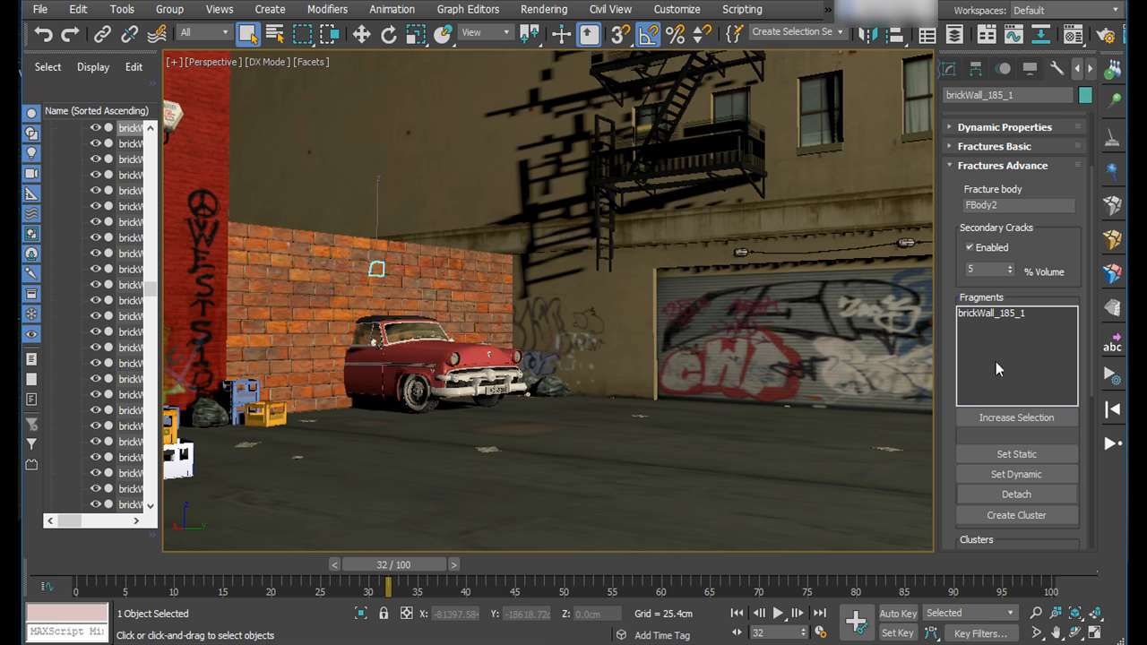
pyautogui.click(997, 417)
pyautogui.click(997, 417)
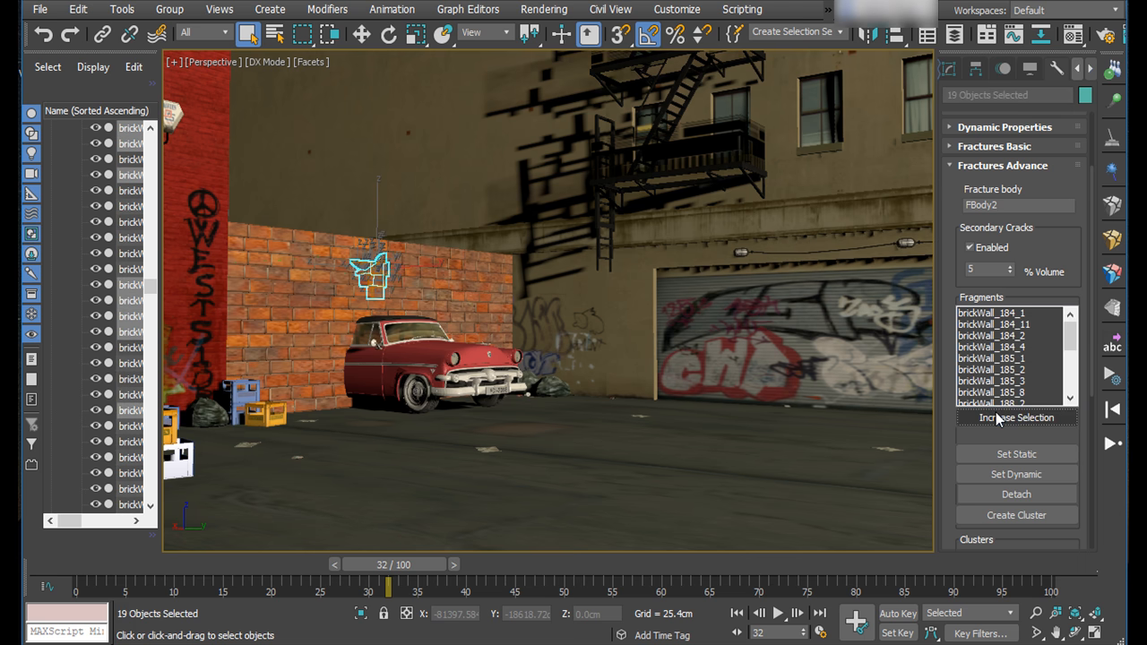
pyautogui.click(997, 417)
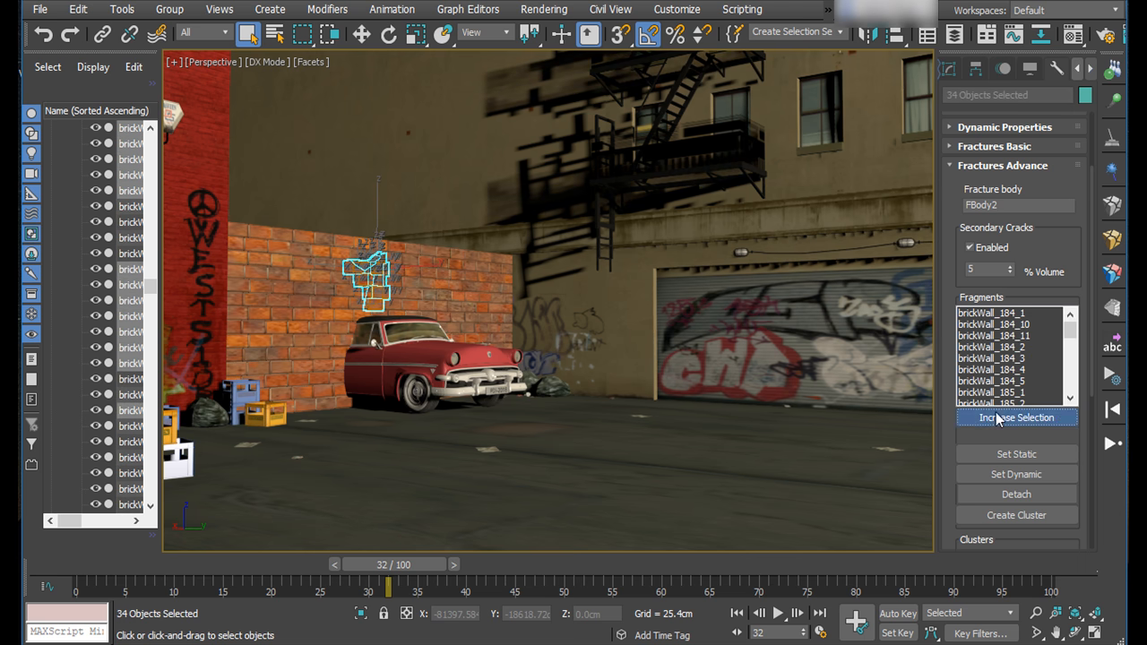
pyautogui.click(997, 418)
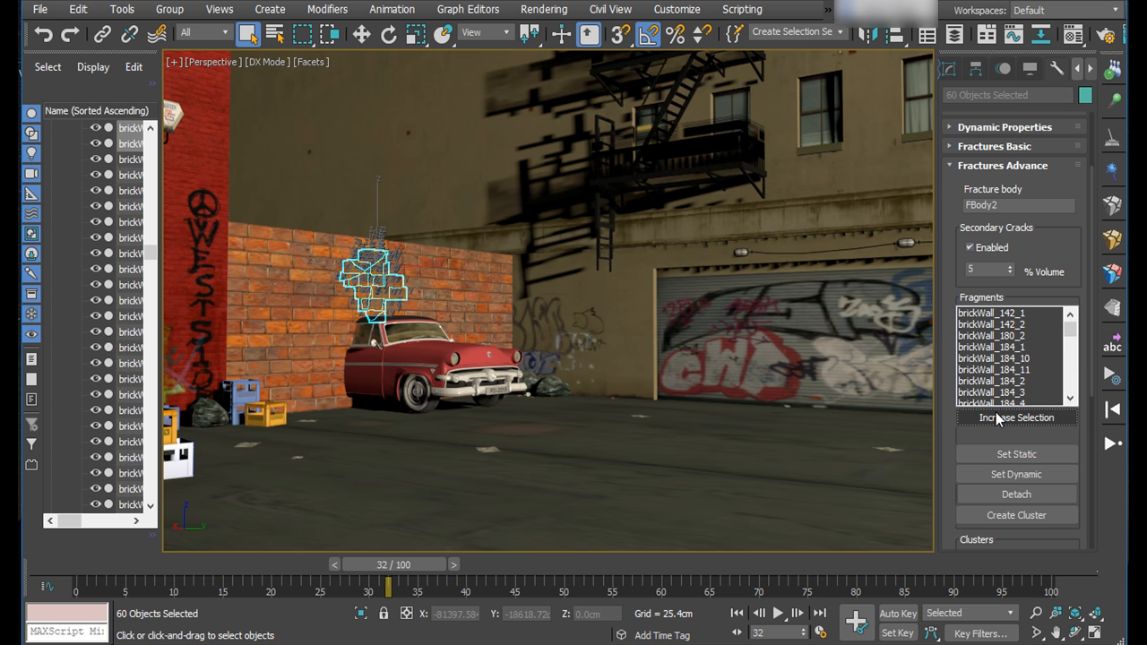
# - Add more fragments along the patch's upper edges to the selection and create a cluster from them
pyautogui.keyDown('ctrl'); pyautogui.click(397, 267); pyautogui.keyUp('ctrl')
pyautogui.keyDown('ctrl'); pyautogui.click(396, 258); pyautogui.keyUp('ctrl')
pyautogui.keyDown('ctrl'); pyautogui.click(385, 248); pyautogui.keyUp('ctrl')
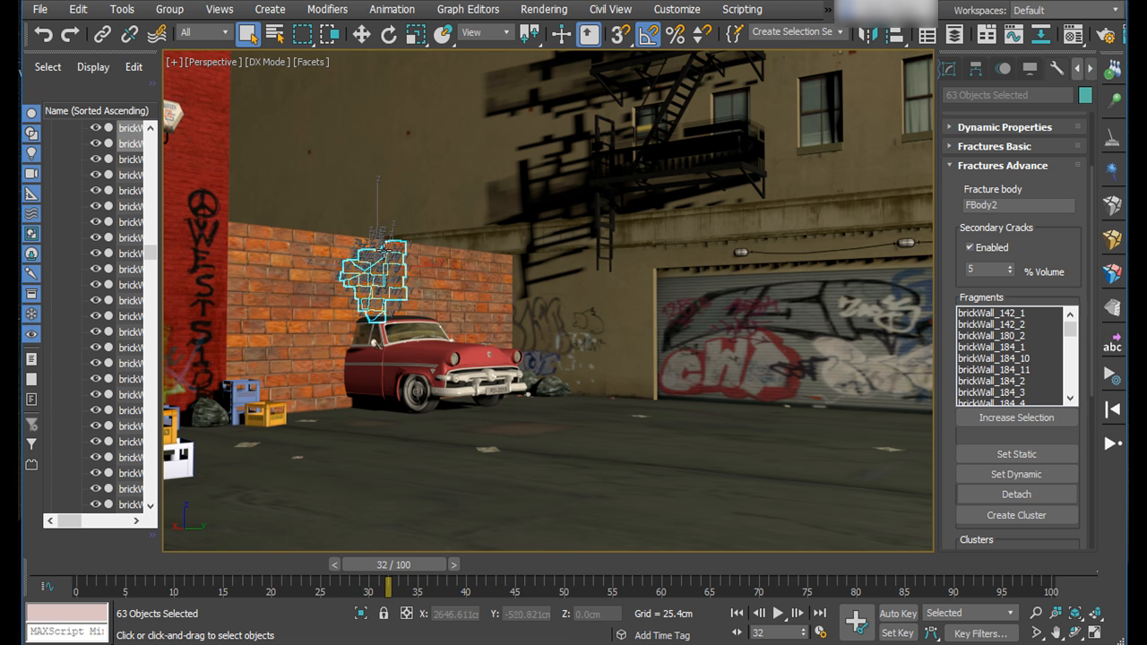
pyautogui.keyDown('ctrl'); pyautogui.click(371, 245); pyautogui.keyUp('ctrl')
pyautogui.keyDown('ctrl'); pyautogui.click(356, 255); pyautogui.keyUp('ctrl')
pyautogui.keyDown('ctrl'); pyautogui.click(362, 279); pyautogui.keyUp('ctrl')
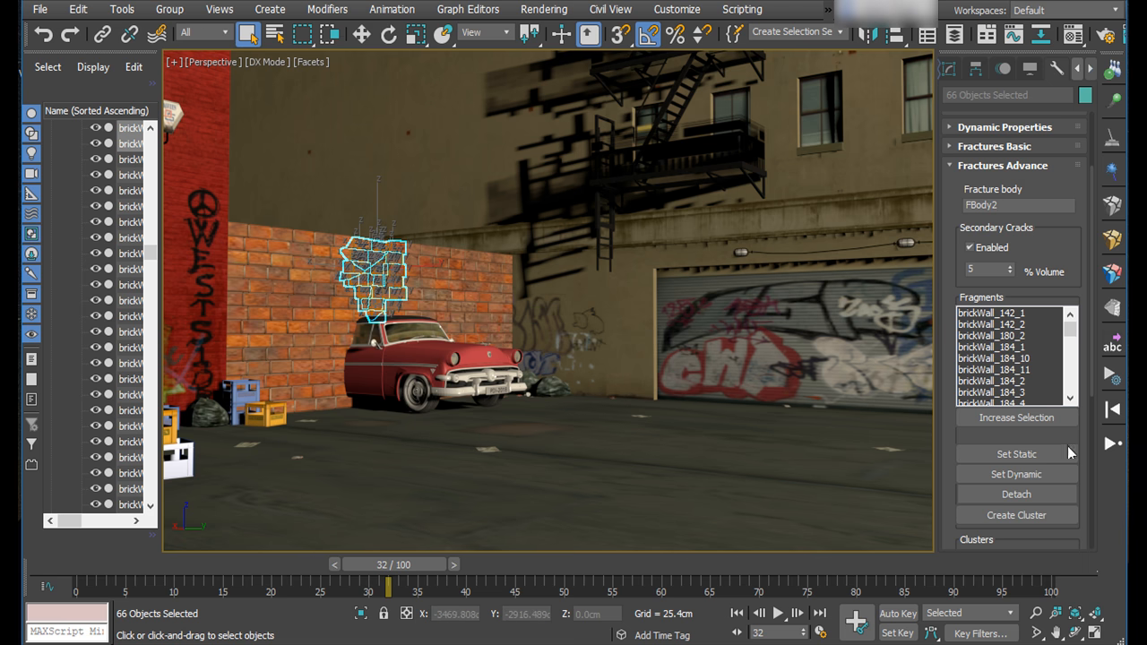
pyautogui.click(1020, 515)
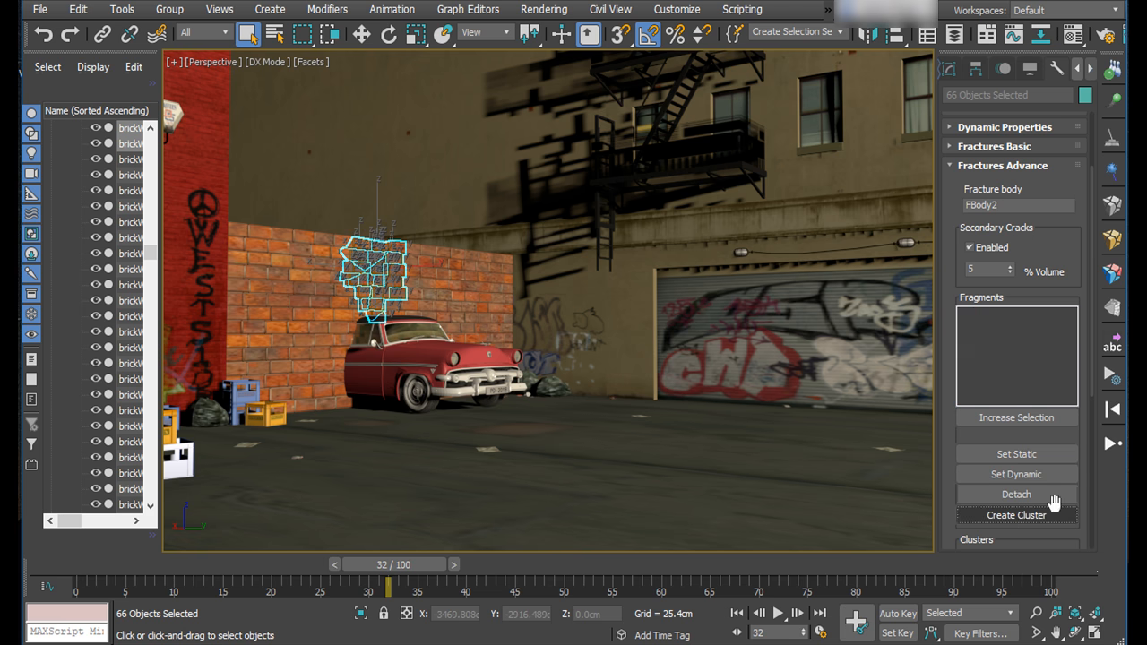
# - Set cluster0's hardness to 0 and break energy to 200, and make it breakable at frame 33
pyautogui.moveTo(1081, 493); pyautogui.dragTo(1079, 261)
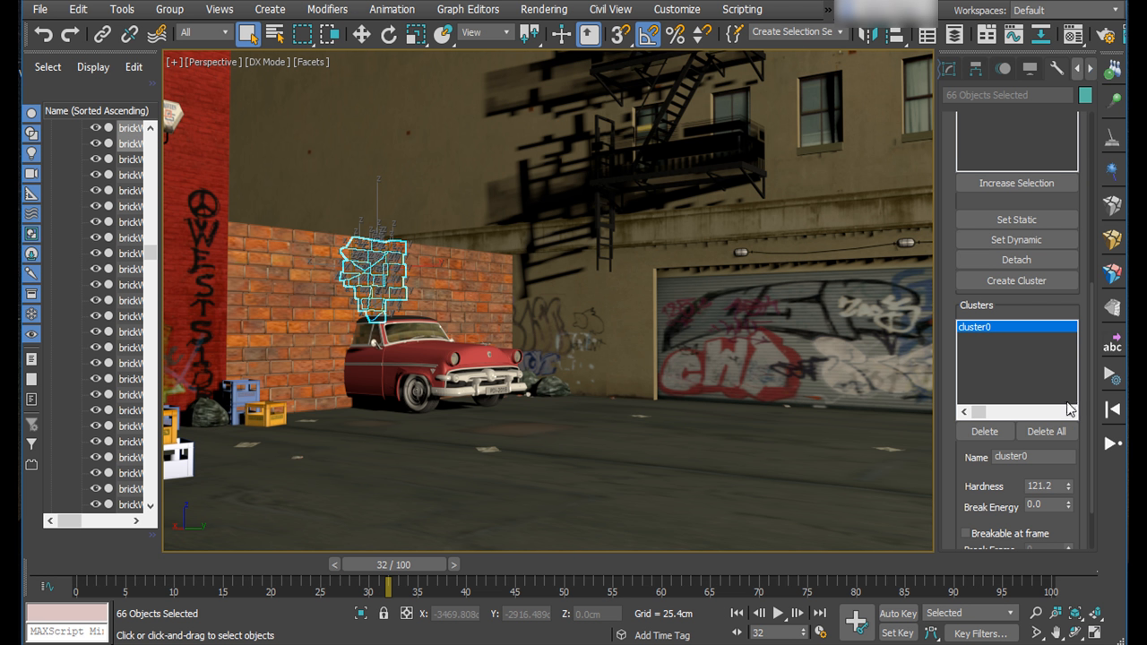
pyautogui.doubleClick(1050, 484)
pyautogui.press('Tab')
pyautogui.moveTo(1069, 518); pyautogui.dragTo(1057, 459)
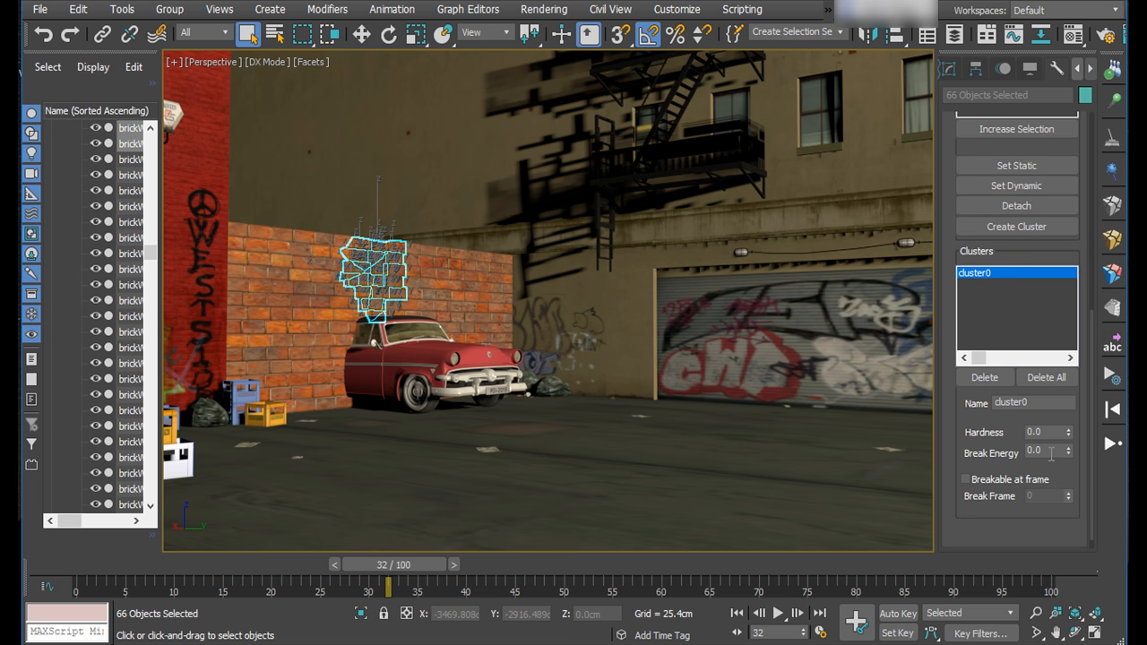
pyautogui.doubleClick(1051, 451)
pyautogui.click(971, 480)
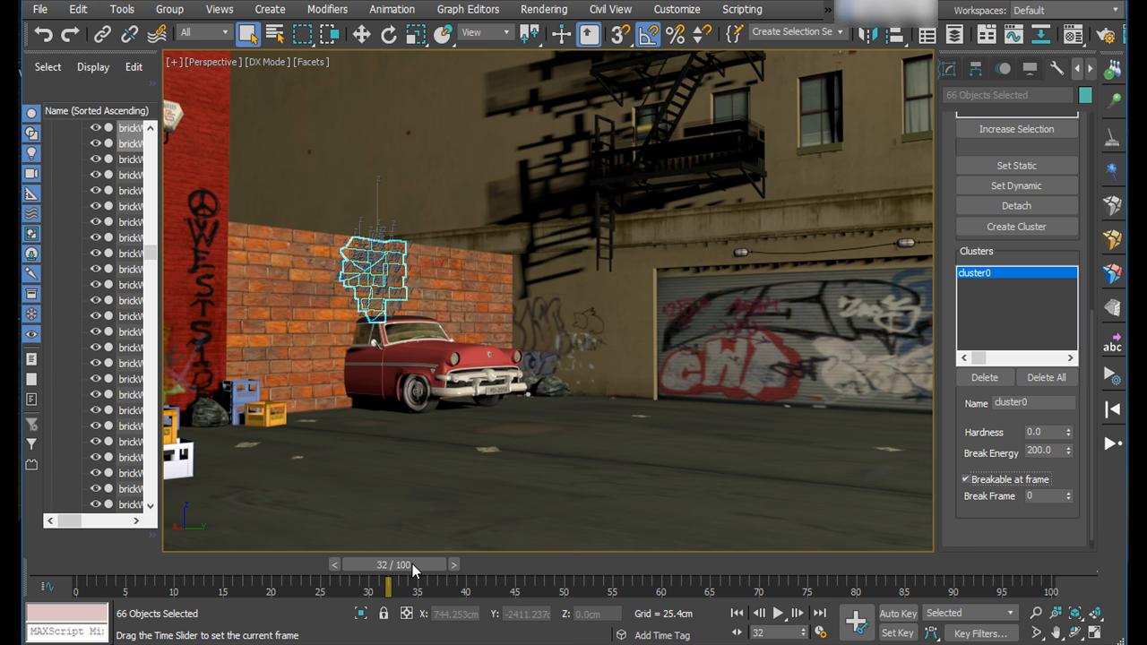
pyautogui.moveTo(424, 563)
pyautogui.mouseDown()
pyautogui.moveTo(407, 565)
pyautogui.moveTo(418, 559)
pyautogui.mouseUp()
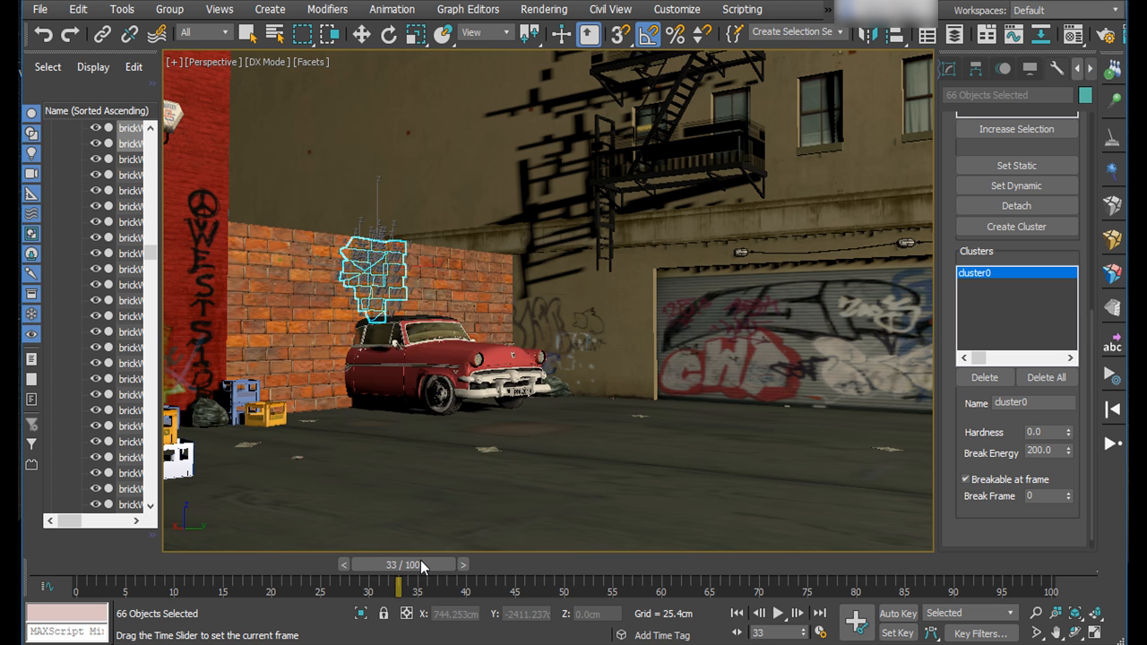
pyautogui.click(1040, 494)
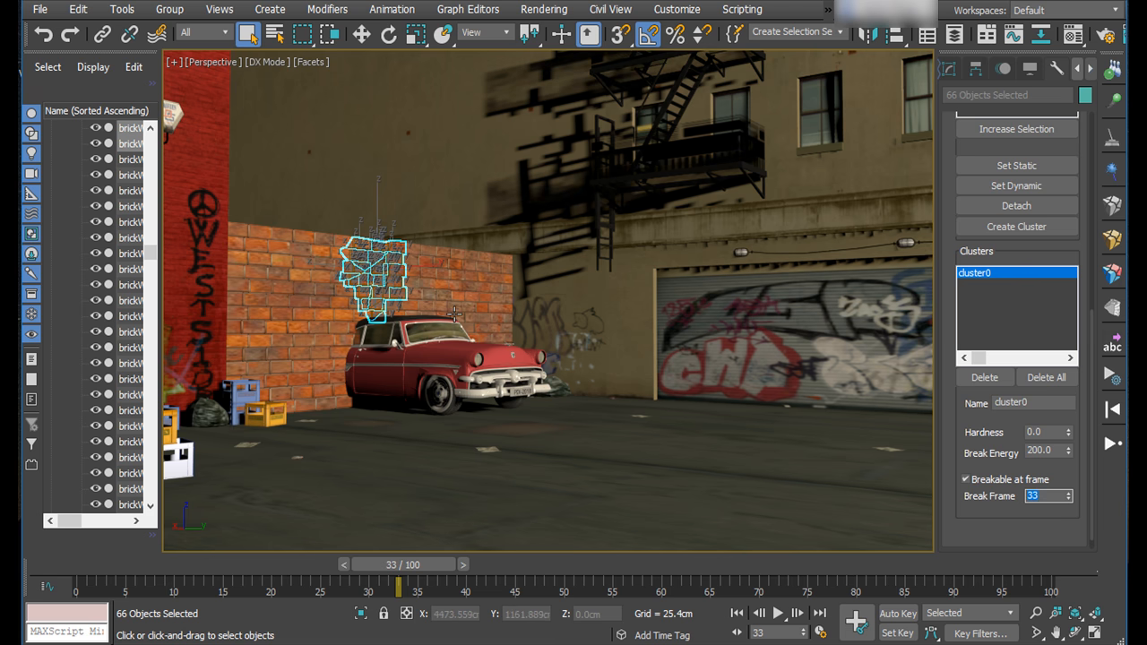
# - Reset the simulation and compute the crash with the new cluster through frame 100, pausing at frame 68 to check the breakage
pyautogui.click(1112, 408)
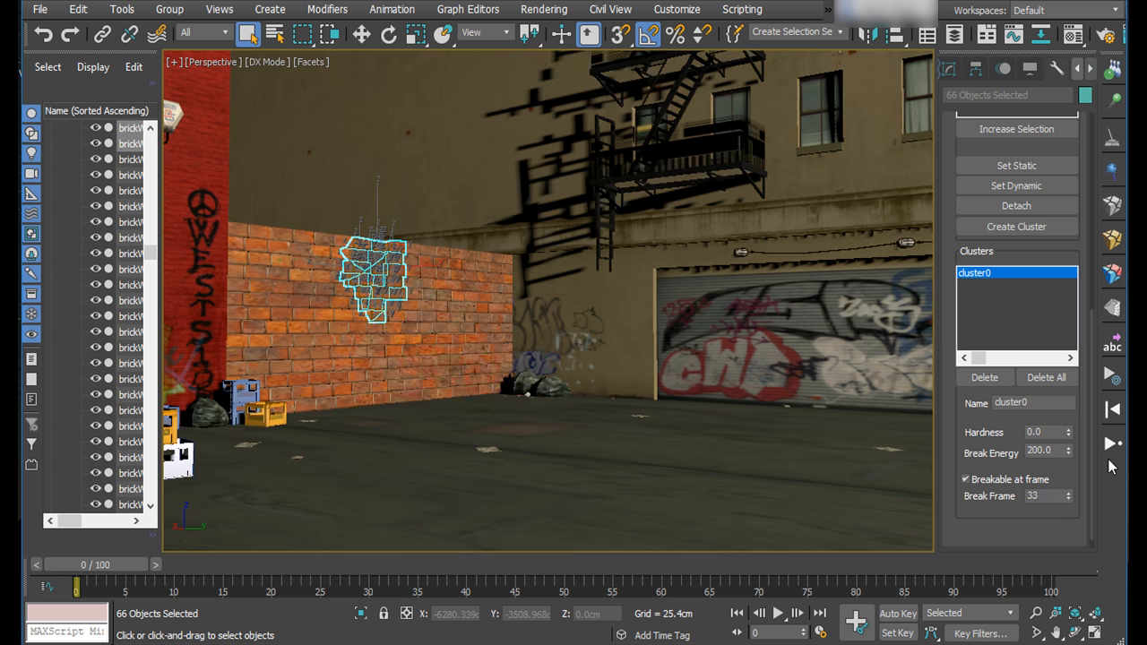
pyautogui.click(1112, 445)
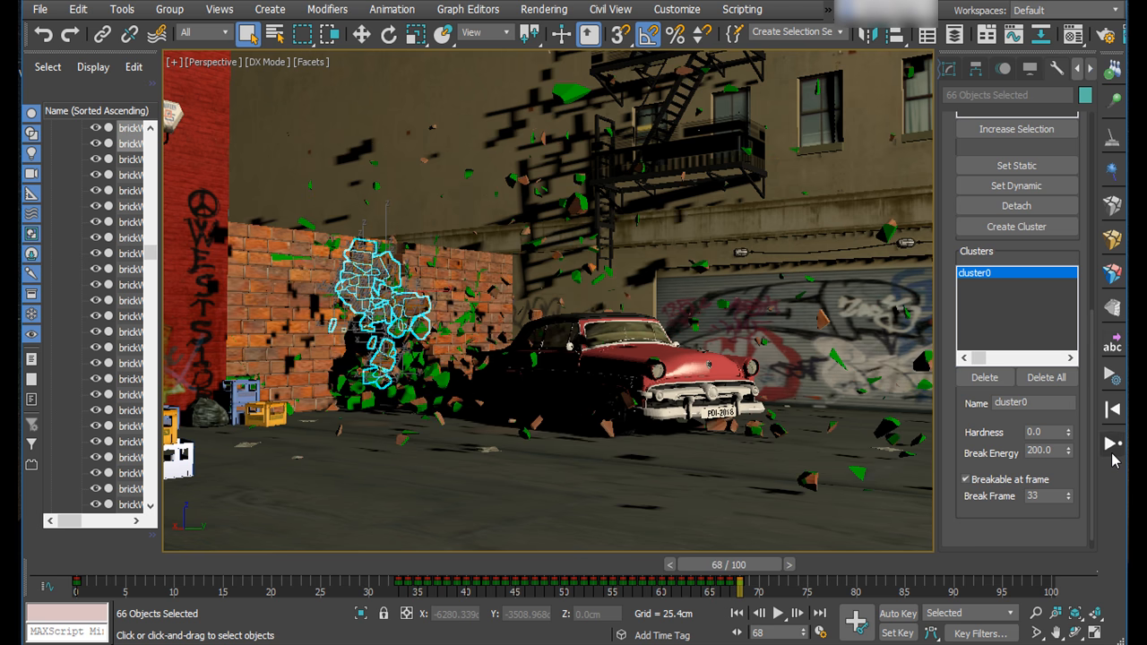
pyautogui.click(885, 448)
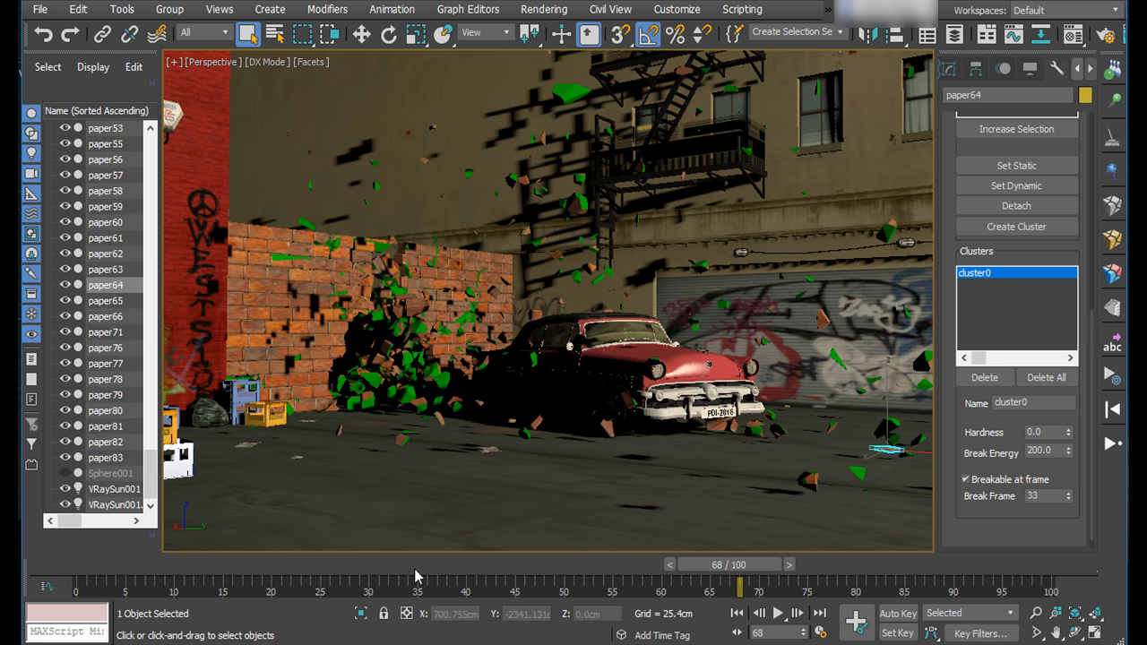
pyautogui.moveTo(415, 573); pyautogui.dragTo(564, 587)
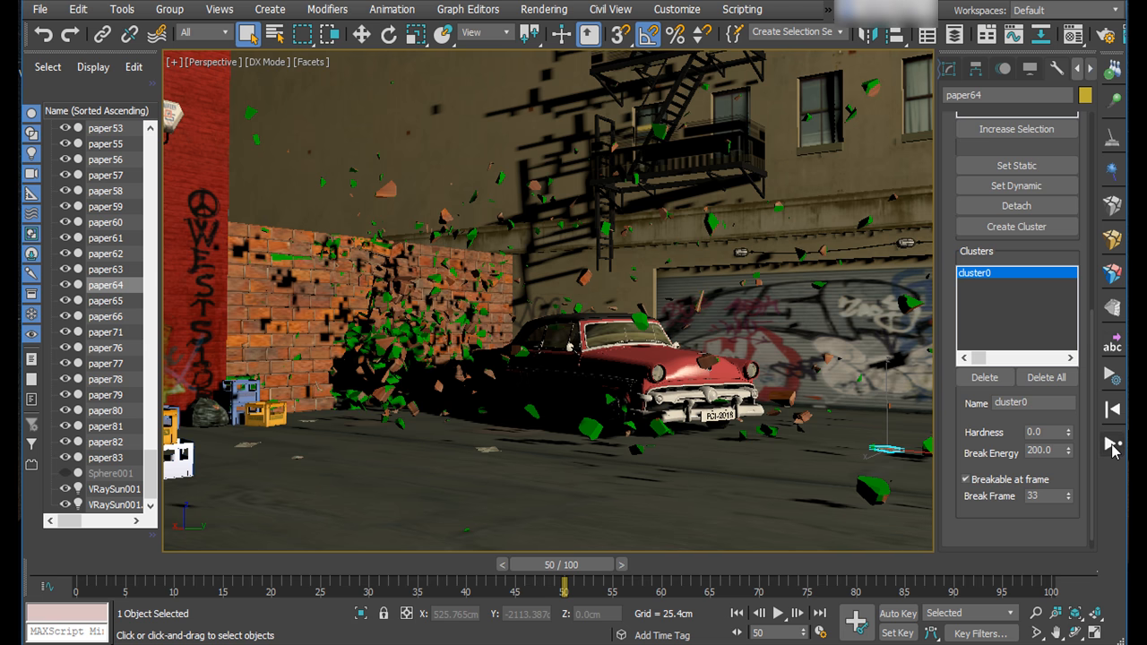
pyautogui.click(1112, 447)
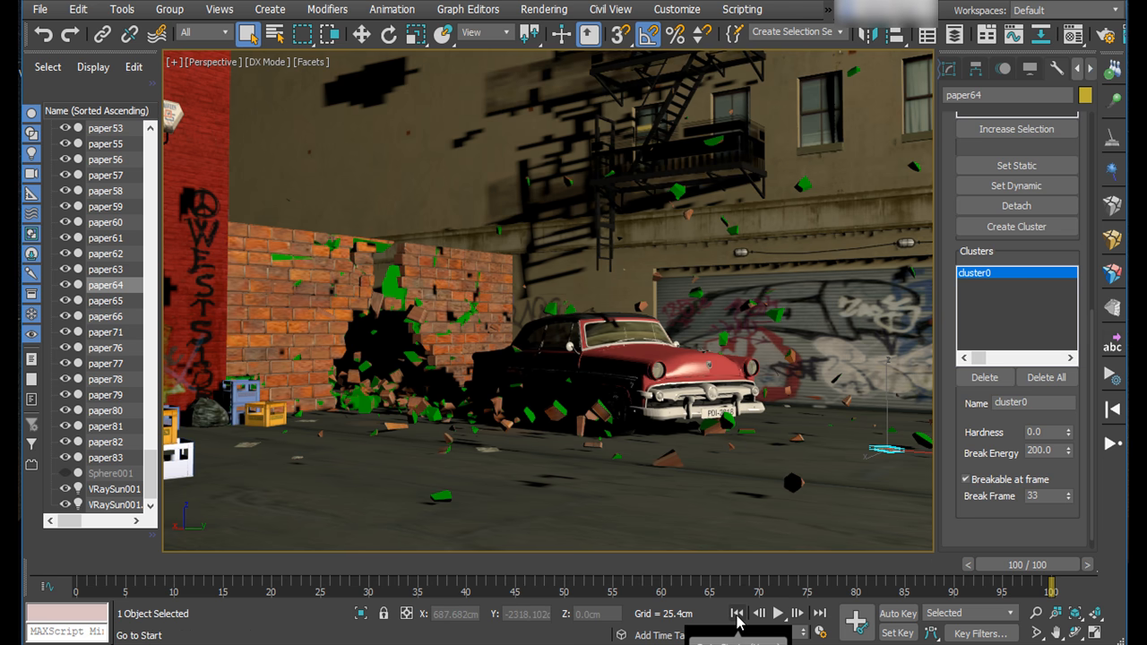
# - Play back the computed crash and scrub to frame 85 to examine how the clustered part of the wall breaks
pyautogui.click(777, 613)
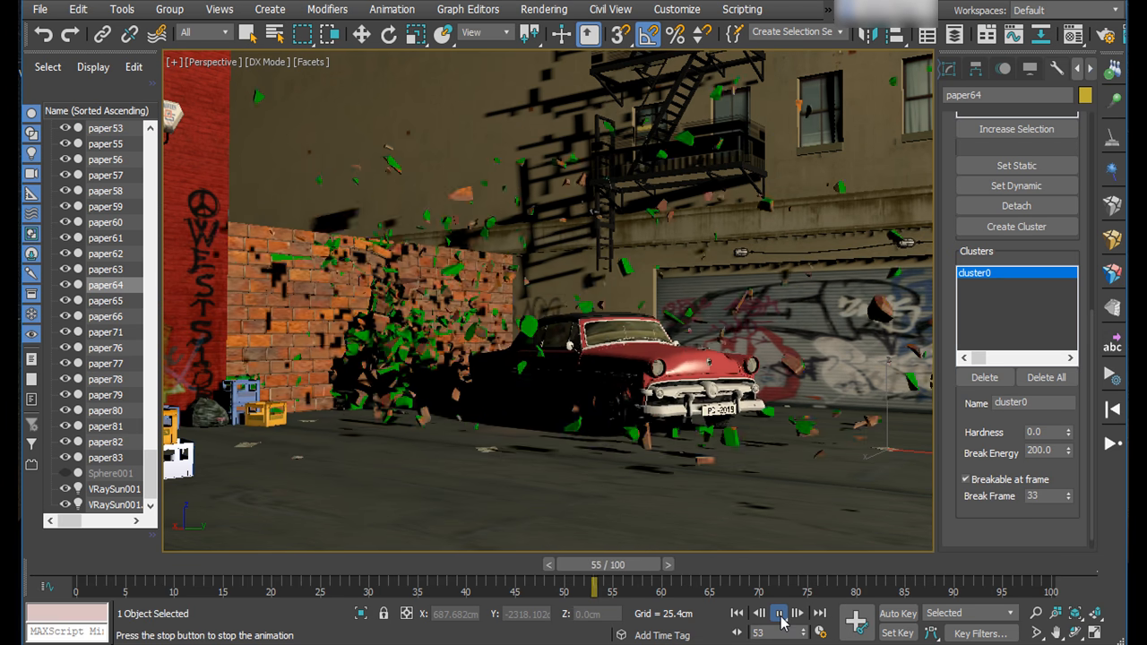
pyautogui.click(780, 614)
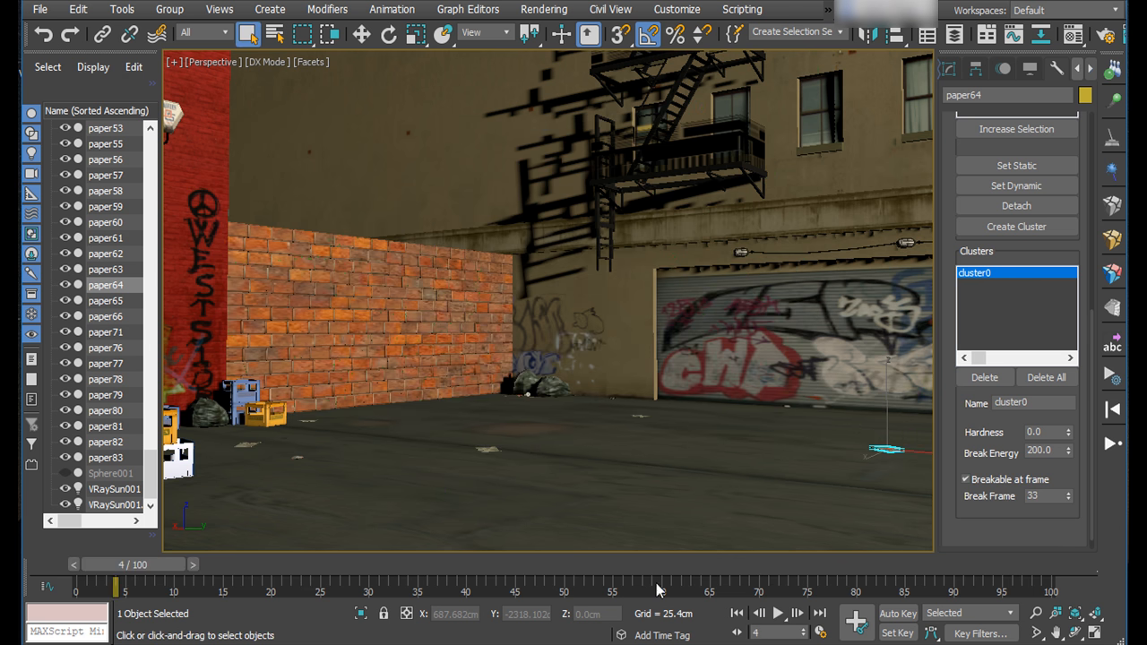
pyautogui.moveTo(461, 566); pyautogui.dragTo(909, 594)
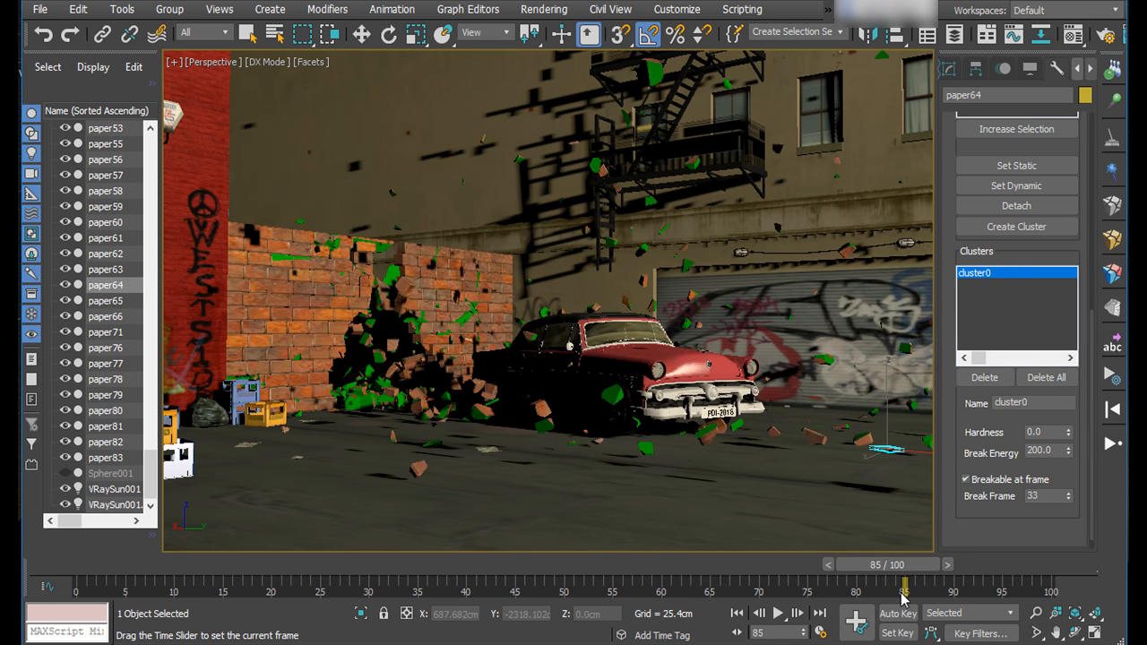
# - Select a wall fragment and run Reset Keep Selected in the simulation options, accepting removal of its fracture and rigid bodies
pyautogui.click(338, 320)
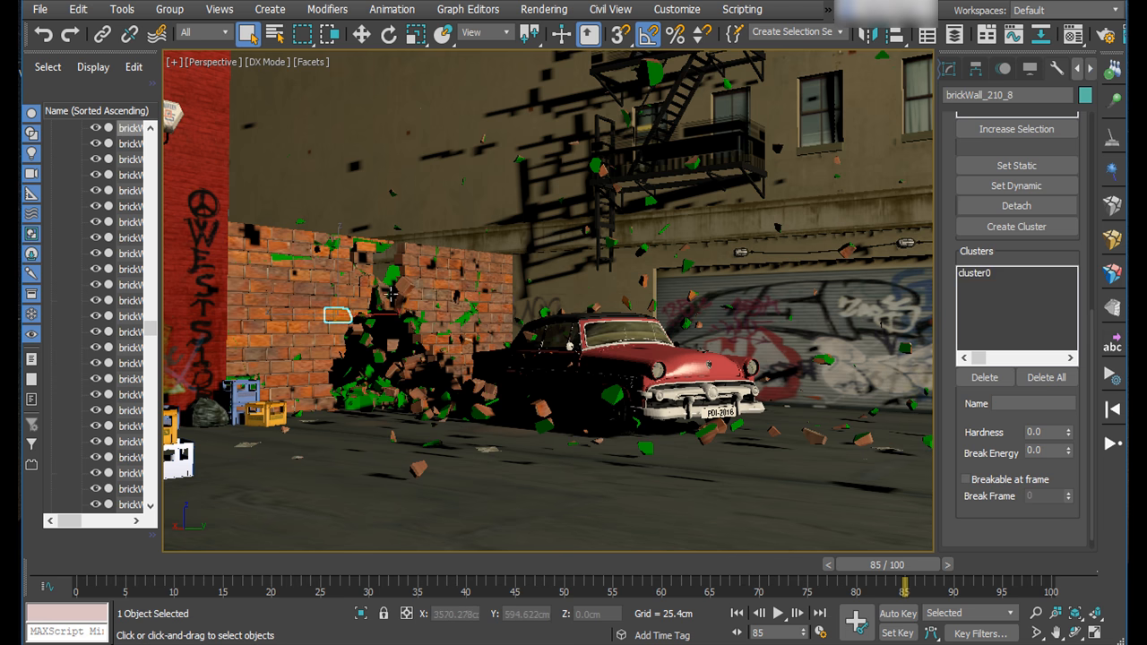
pyautogui.click(1111, 383)
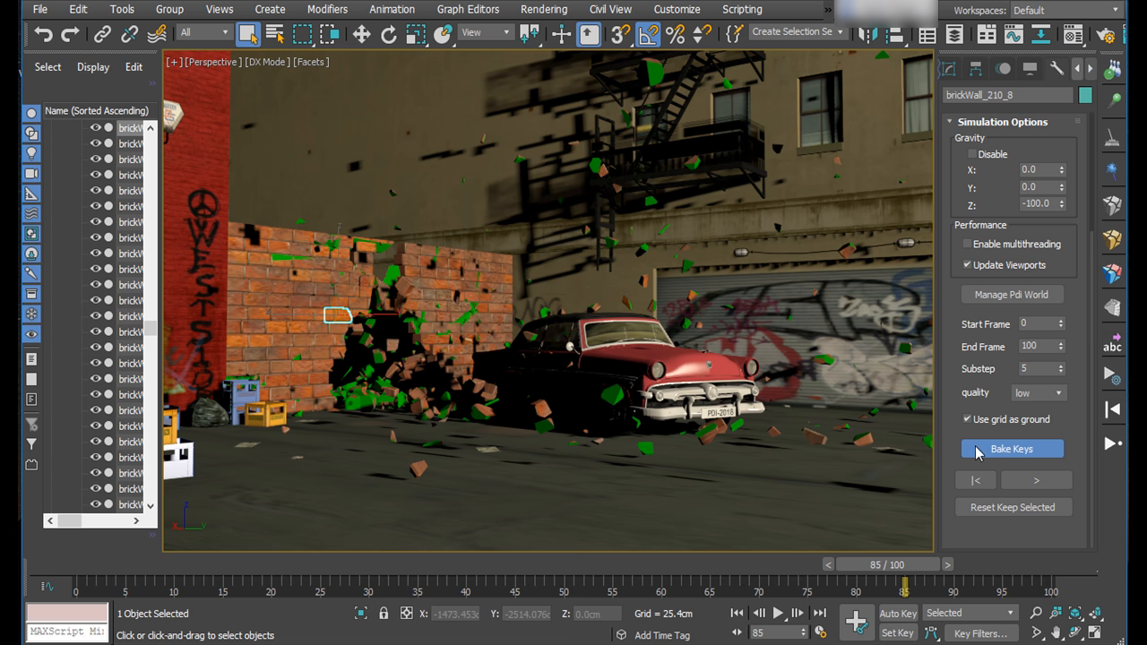
pyautogui.click(975, 507)
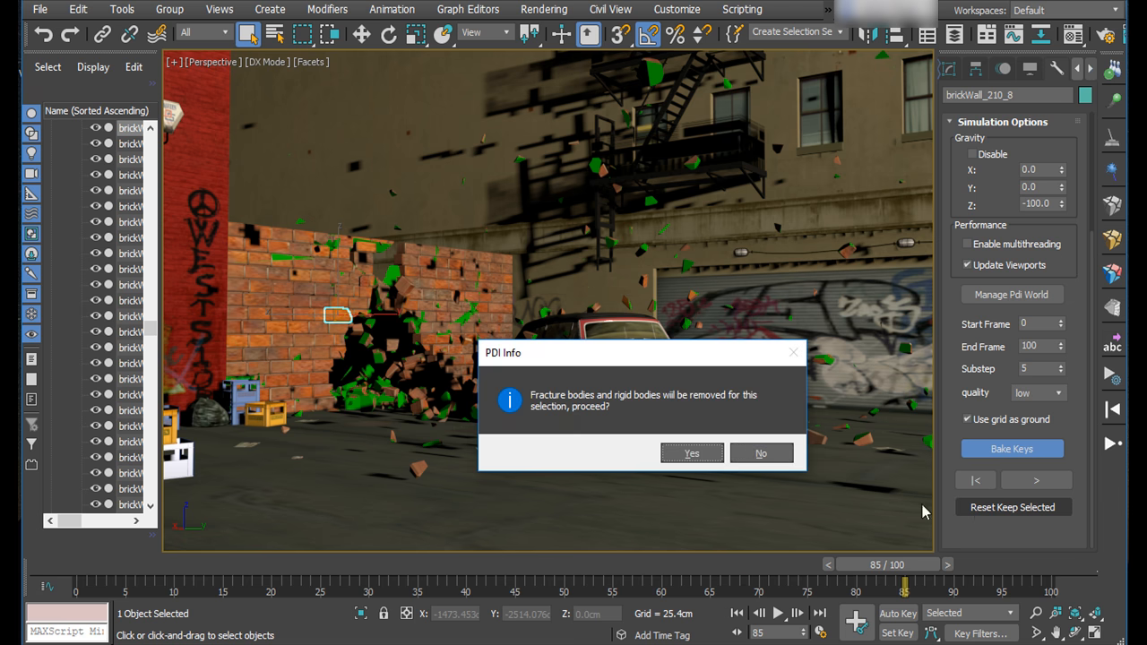
pyautogui.click(688, 455)
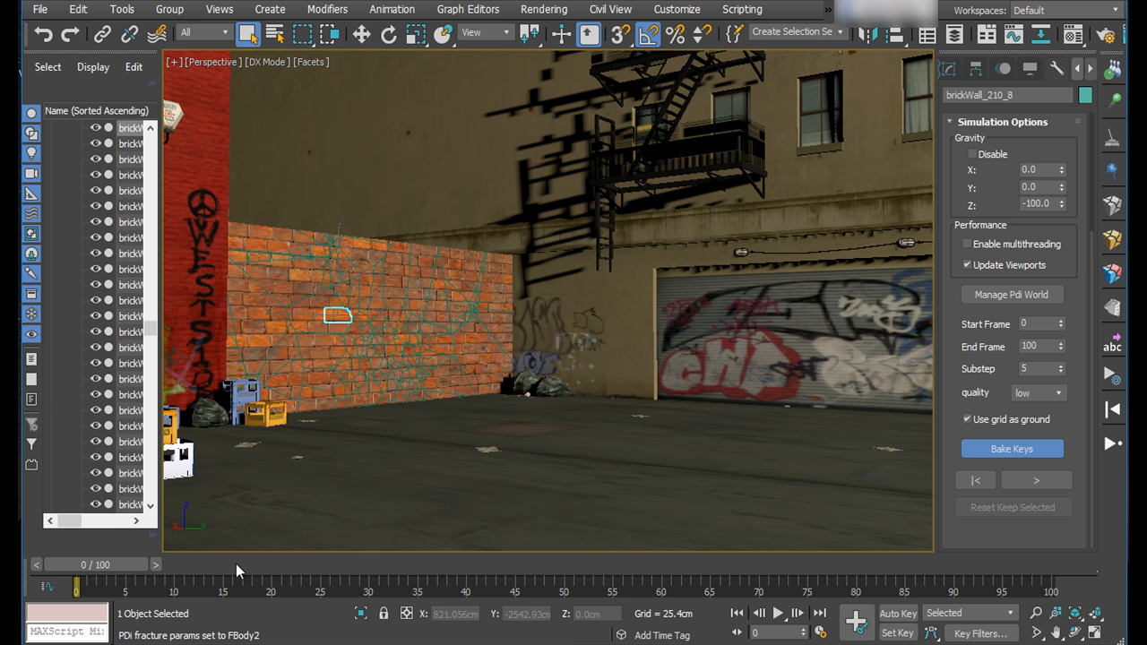
# - Scrub to frame 62, then replay the kept wall animation from frame 0 and stop it at frame 55
pyautogui.moveTo(128, 570); pyautogui.dragTo(680, 576)
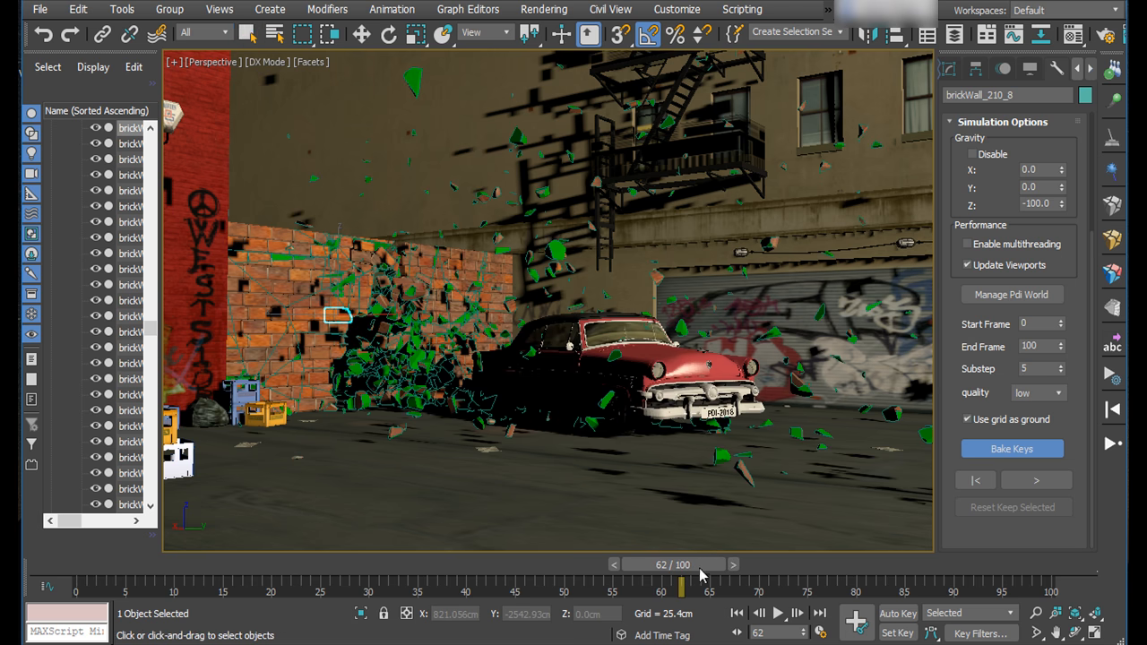
pyautogui.click(519, 495)
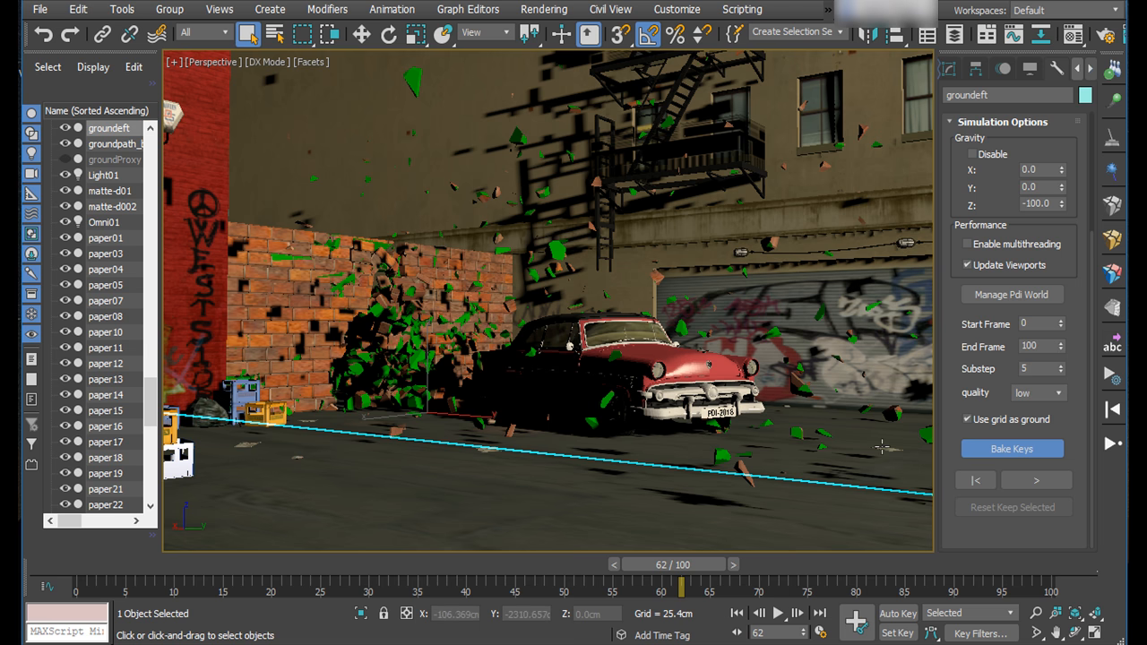
pyautogui.click(807, 487)
pyautogui.click(737, 613)
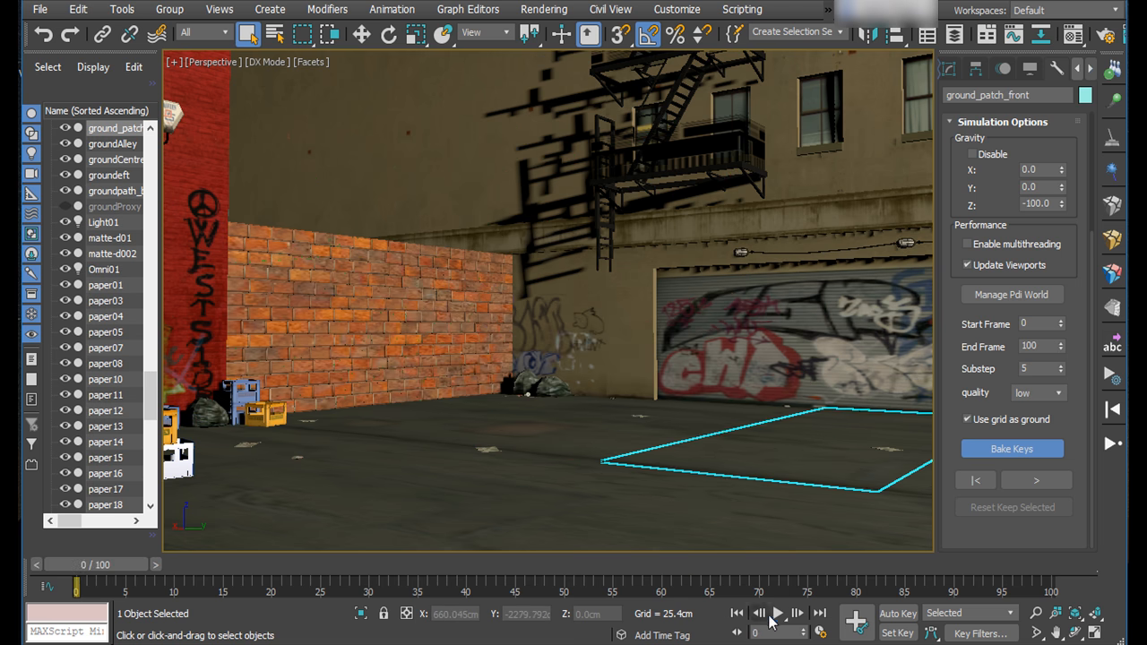
pyautogui.click(775, 614)
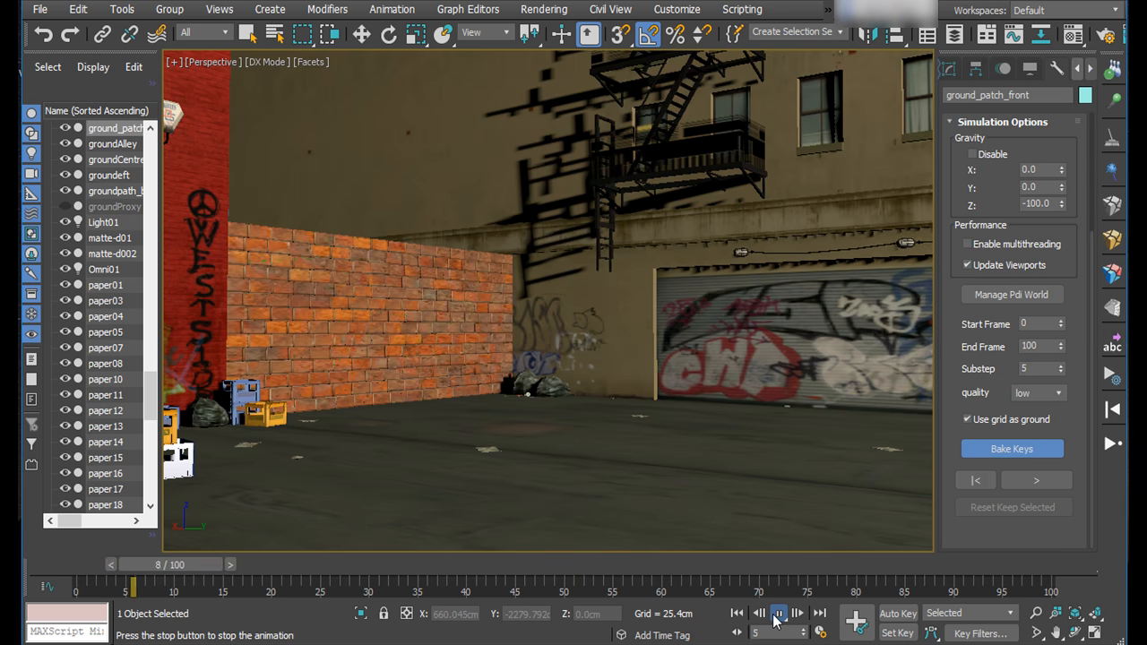
pyautogui.click(777, 615)
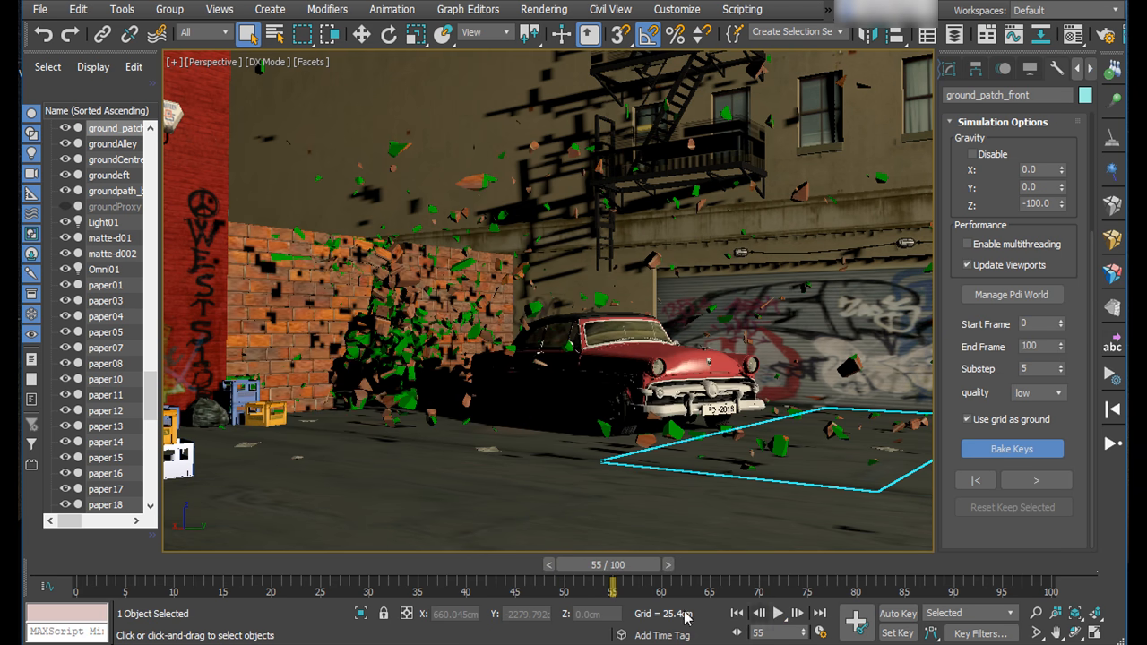
# - Select individual fragments in the wall, in the rubble and in mid-air to check their baked animation keys
pyautogui.click(324, 358)
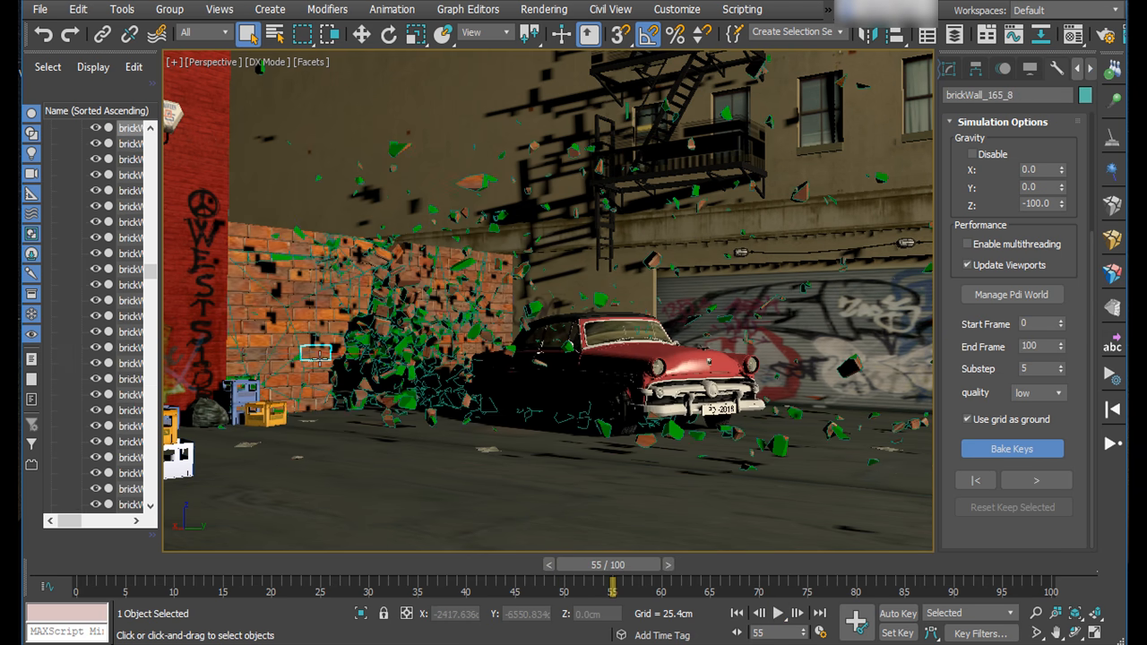
pyautogui.click(404, 362)
pyautogui.click(412, 394)
pyautogui.click(451, 398)
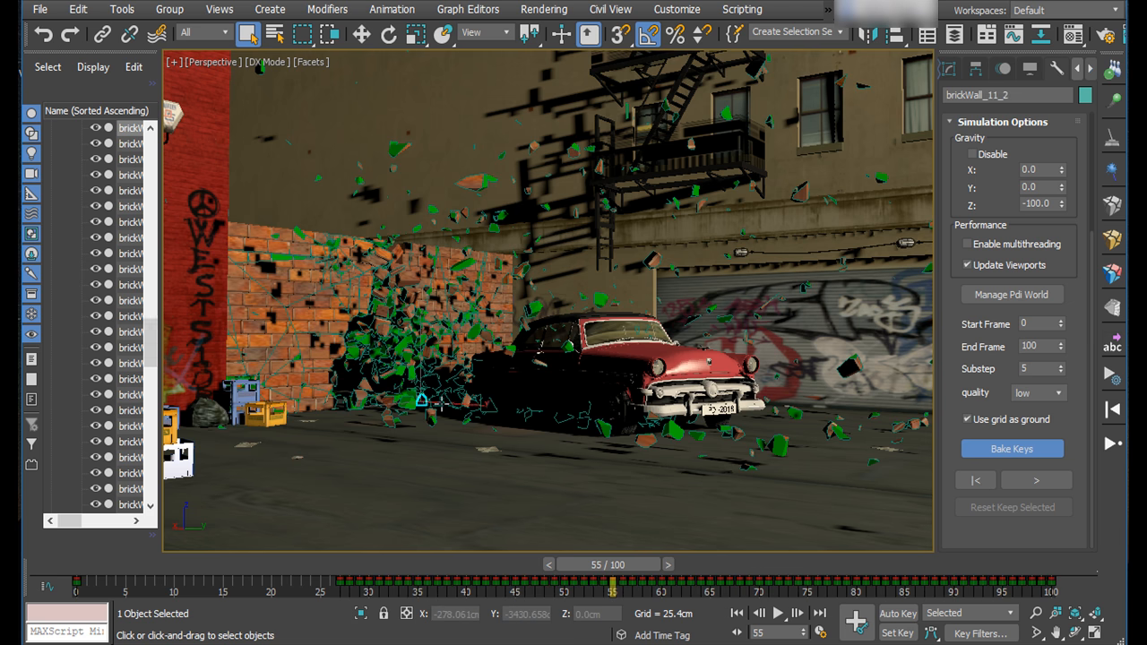
pyautogui.click(468, 190)
pyautogui.click(471, 183)
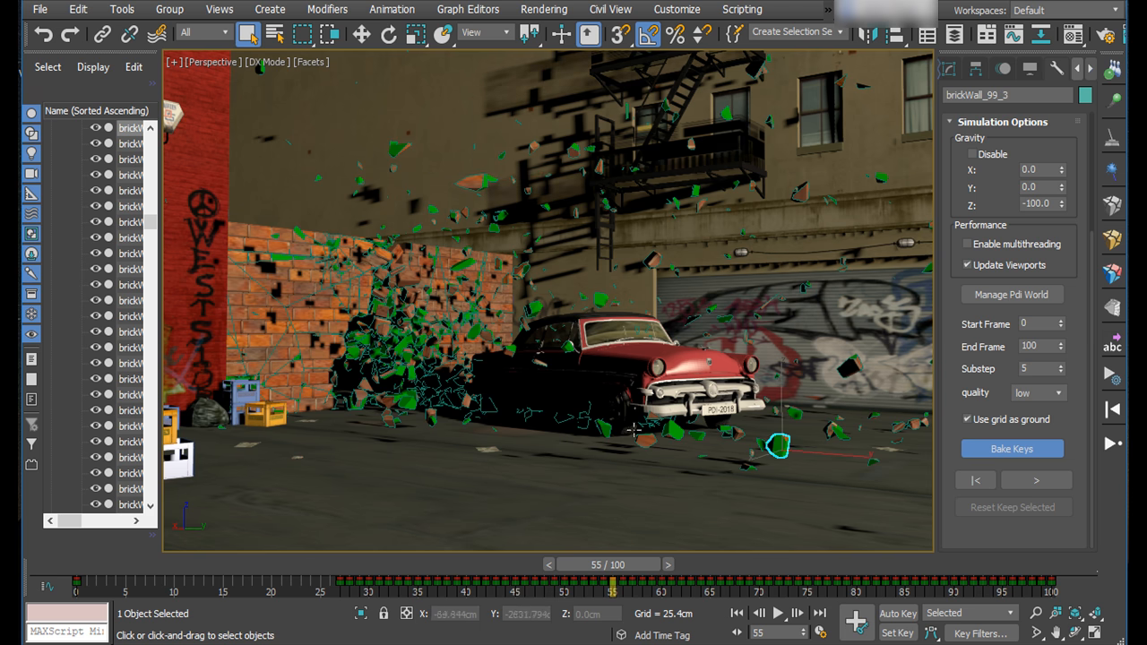
# - Select fragments around the car, above the wall, and the ground to compare their baked keys, then scrub to frame 53
pyautogui.click(603, 428)
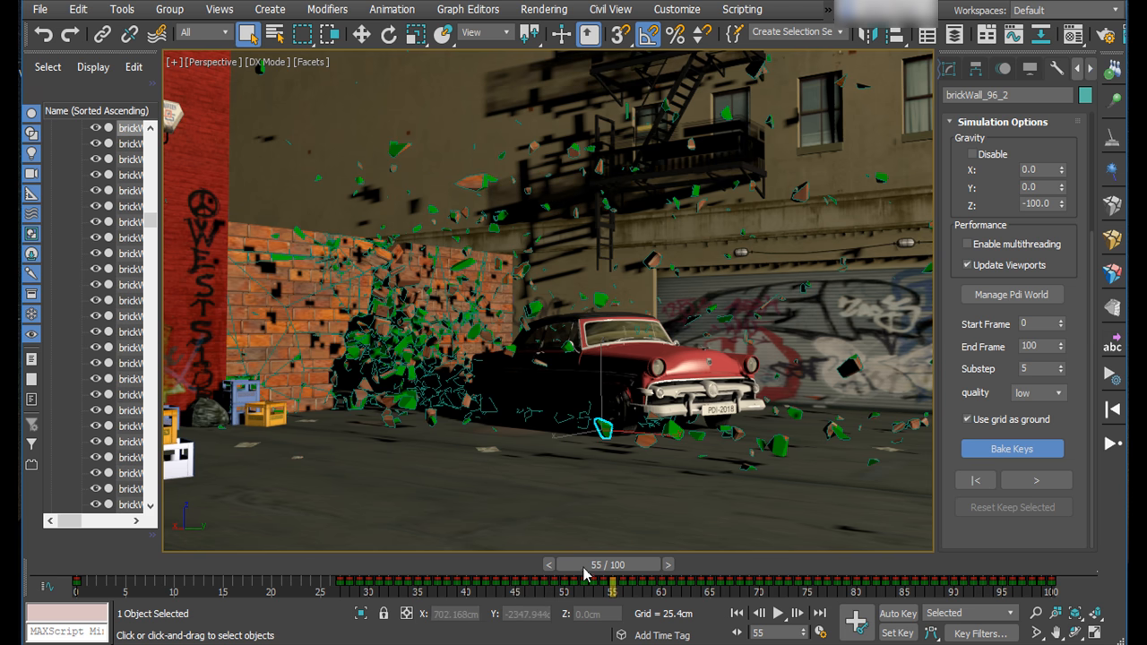
pyautogui.click(778, 448)
pyautogui.click(472, 184)
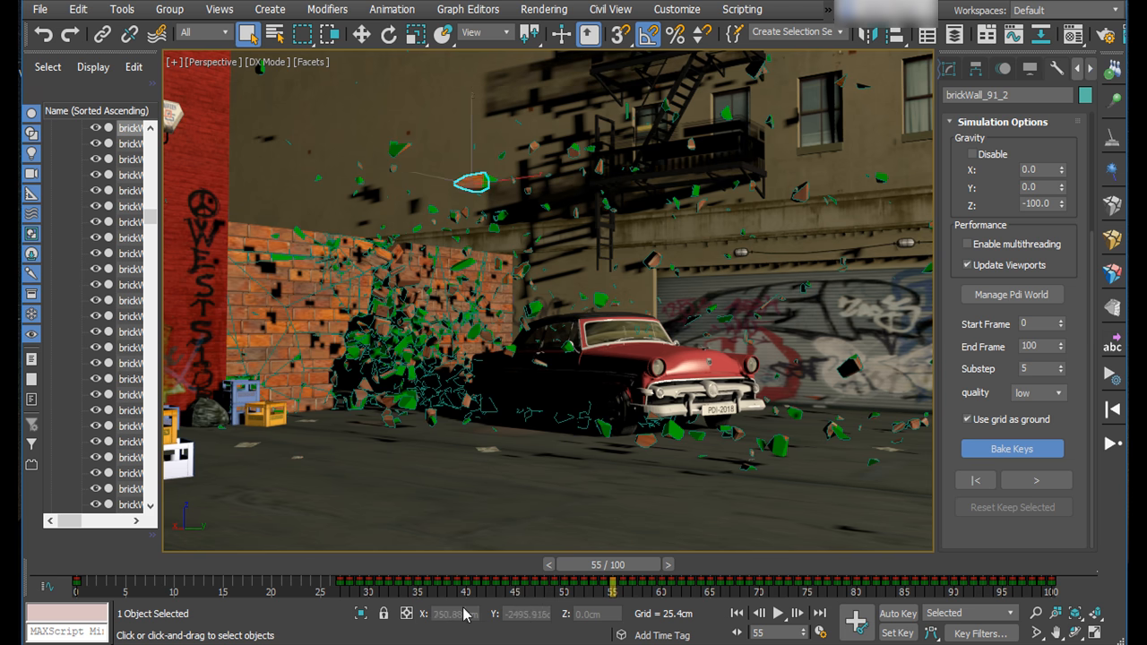
pyautogui.click(586, 544)
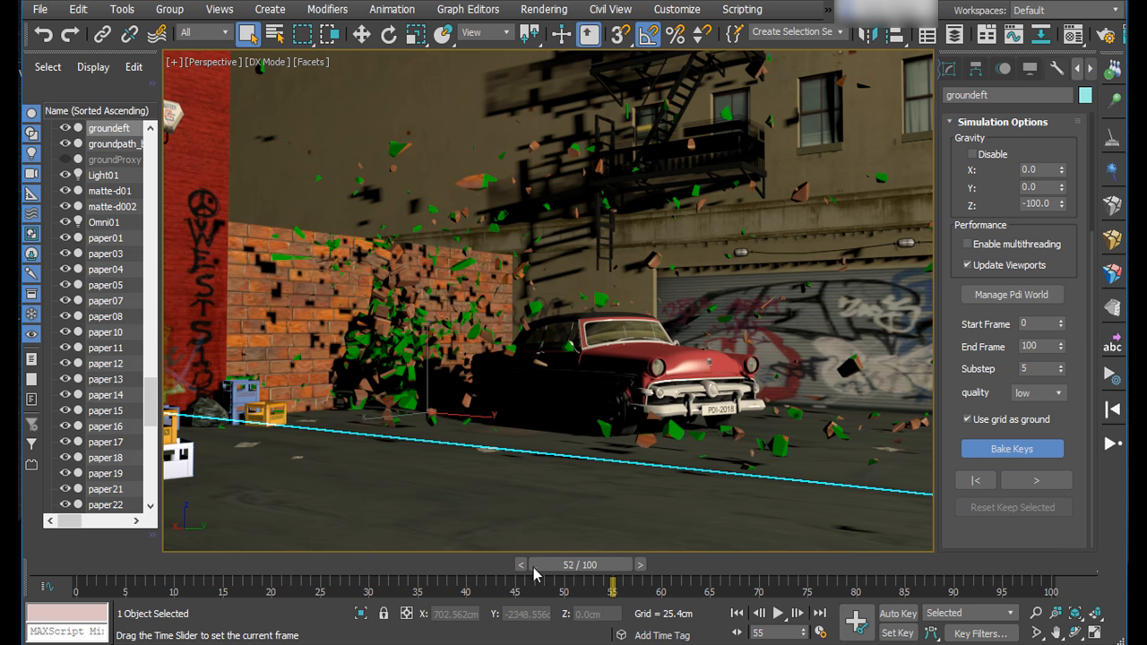
pyautogui.moveTo(537, 564); pyautogui.dragTo(627, 573)
# - Select the paper sheet paper64 together with the stacked crates crate05, crate15 and crate16 beside the brick wall
pyautogui.click(890, 451)
pyautogui.press('q')
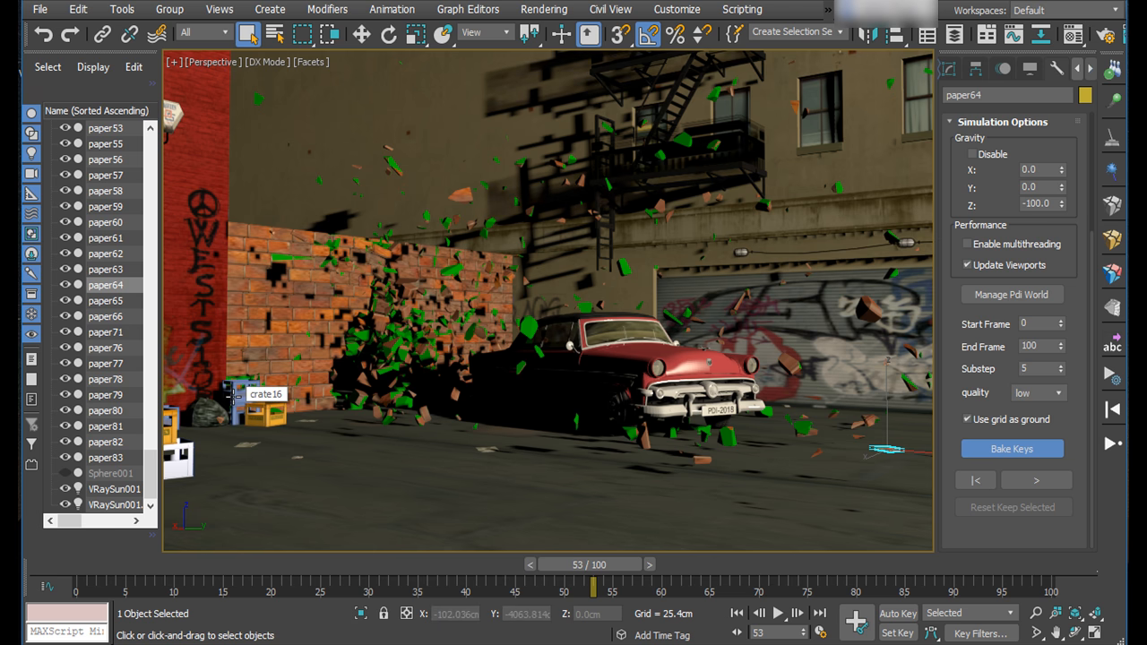
pyautogui.keyDown('ctrl'); pyautogui.click(231, 394); pyautogui.keyUp('ctrl')
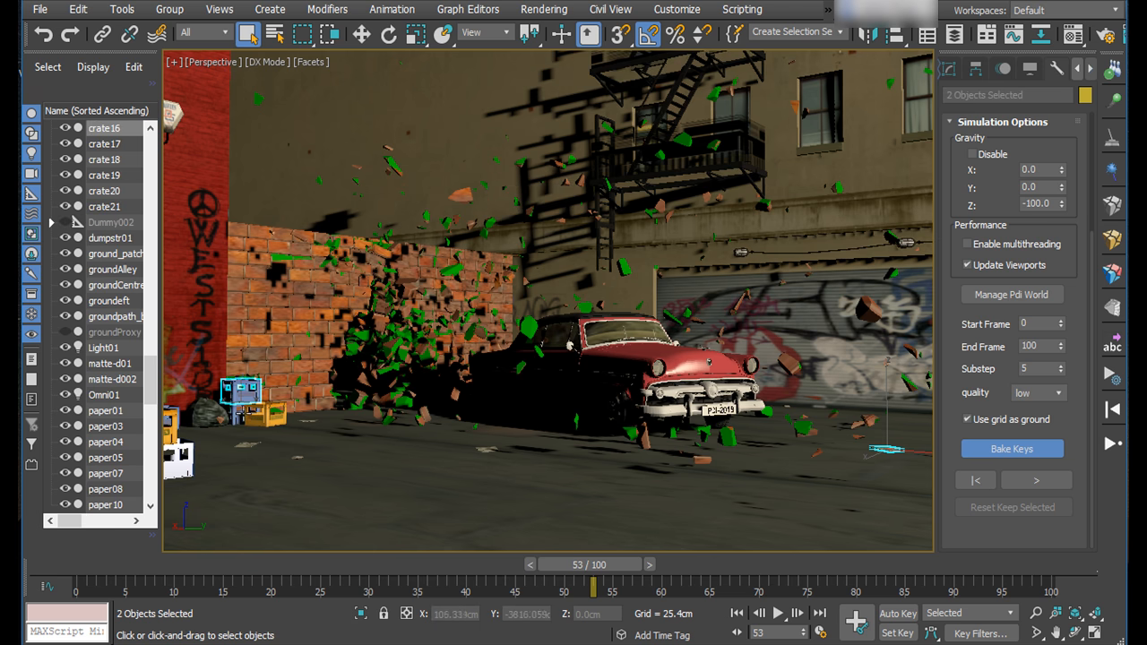
pyautogui.keyDown('ctrl'); pyautogui.click(234, 412); pyautogui.keyUp('ctrl')
pyautogui.keyDown('ctrl'); pyautogui.click(267, 421); pyautogui.keyUp('ctrl')
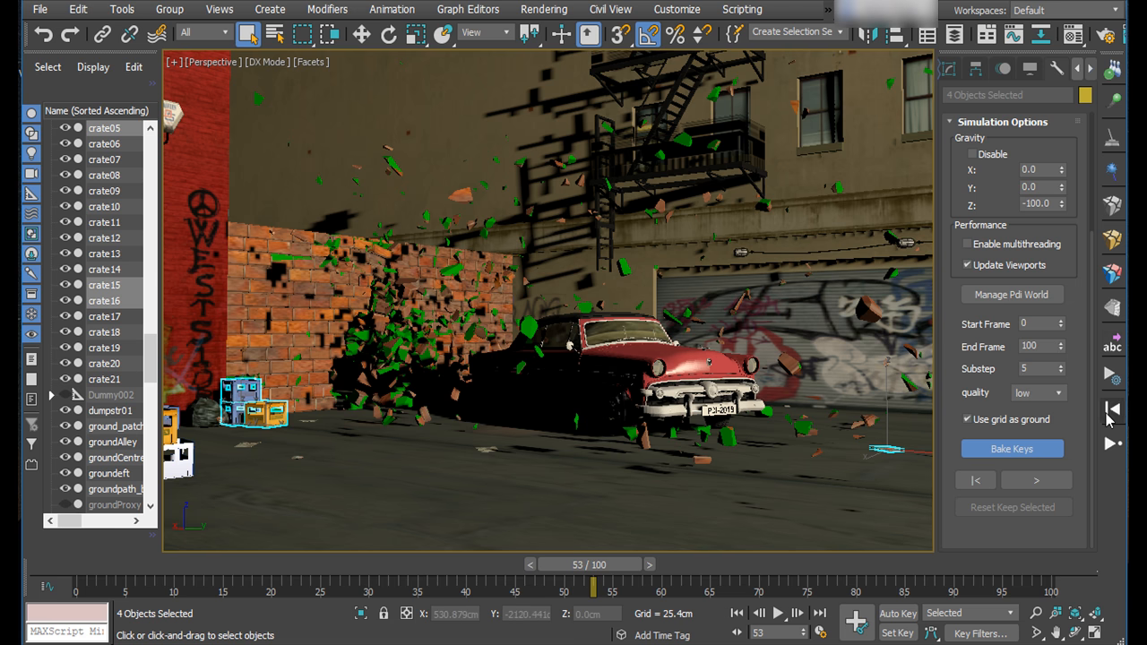
# - Rewind to frame 0 and make the selection Dynamic with Convex Hull bounding, Y initial velocity 100 and Y initial spin 5
pyautogui.click(1110, 414)
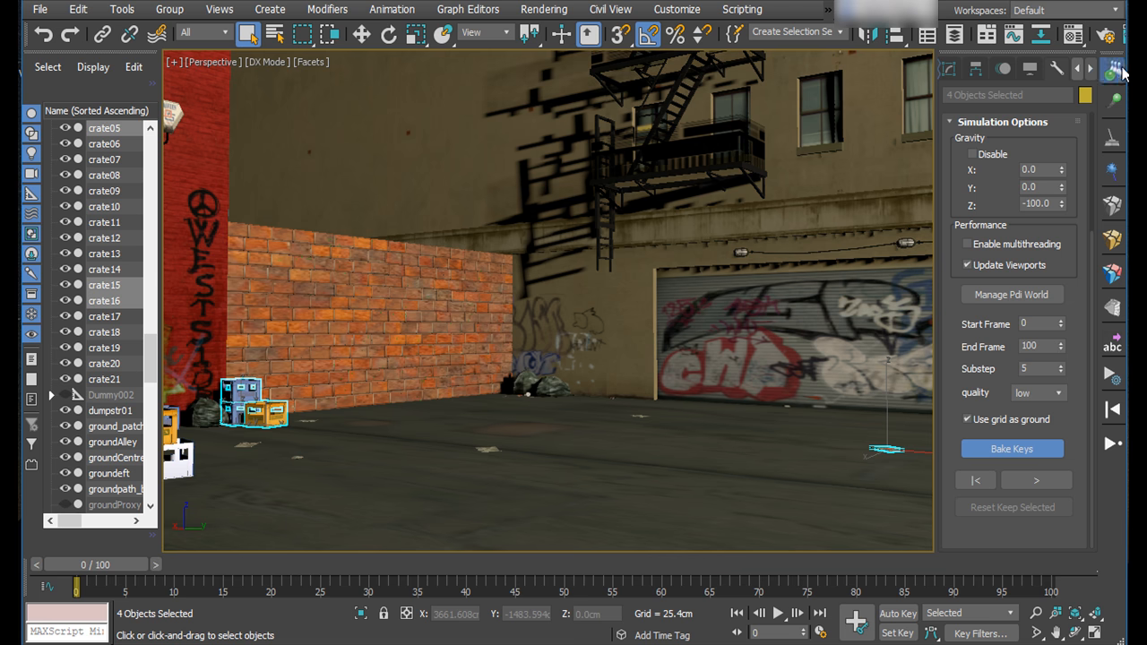
pyautogui.click(1114, 71)
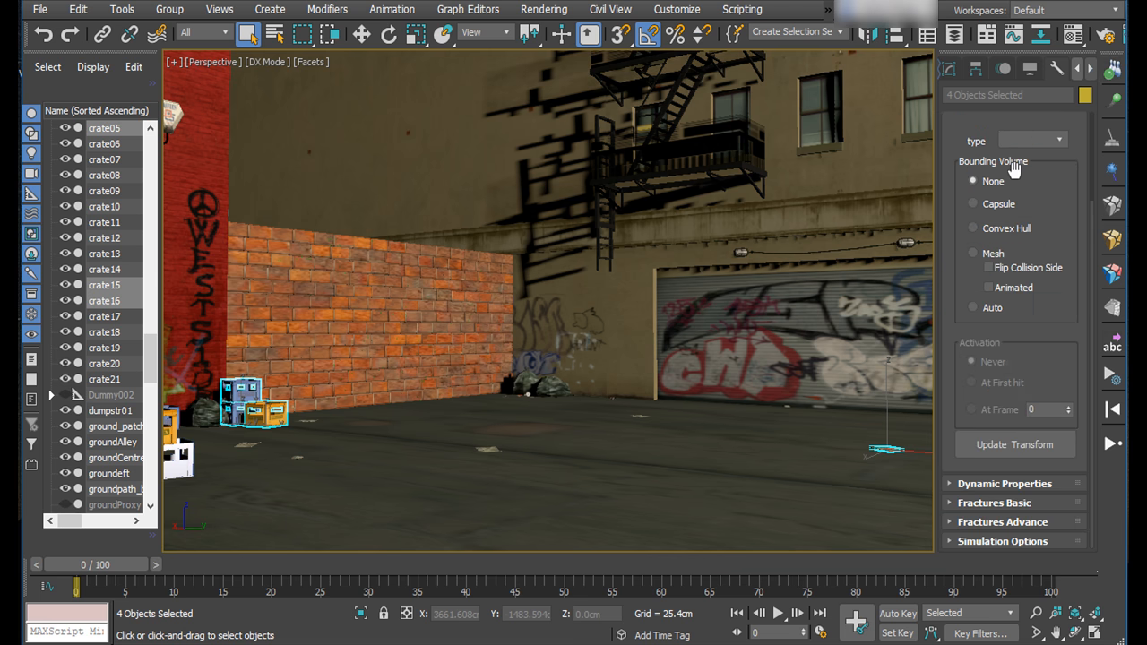
pyautogui.click(974, 227)
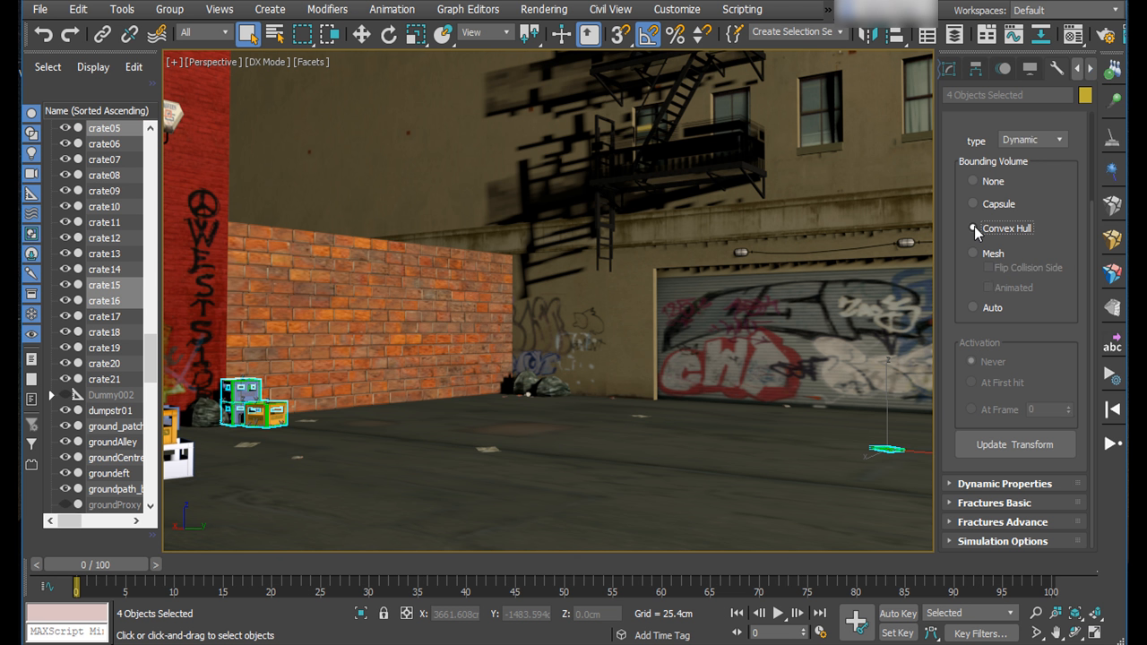
pyautogui.click(1105, 108)
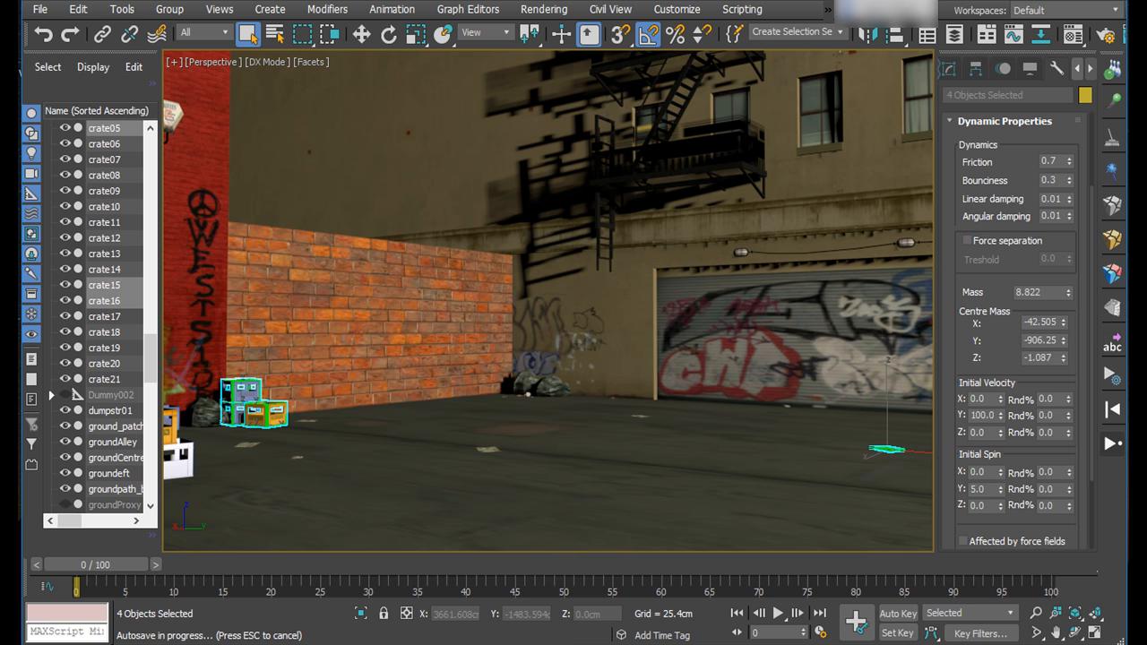
# - Compute the simulation up to frame 50 and scrub back to frame 12 to examine how the crates move
pyautogui.click(1113, 446)
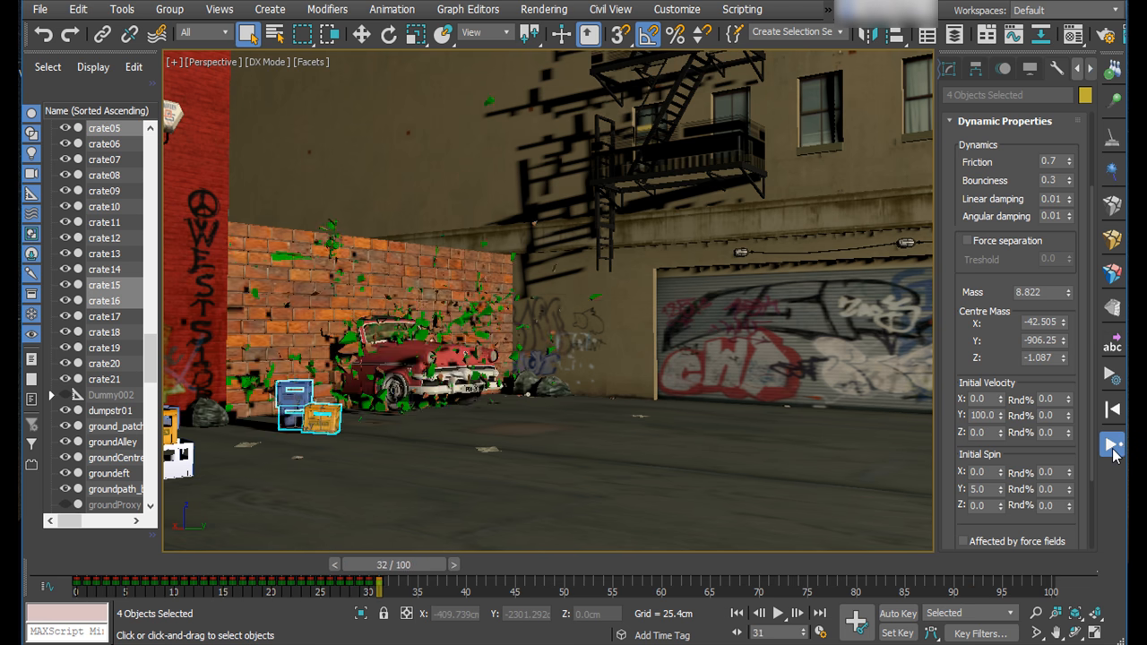
pyautogui.click(1113, 445)
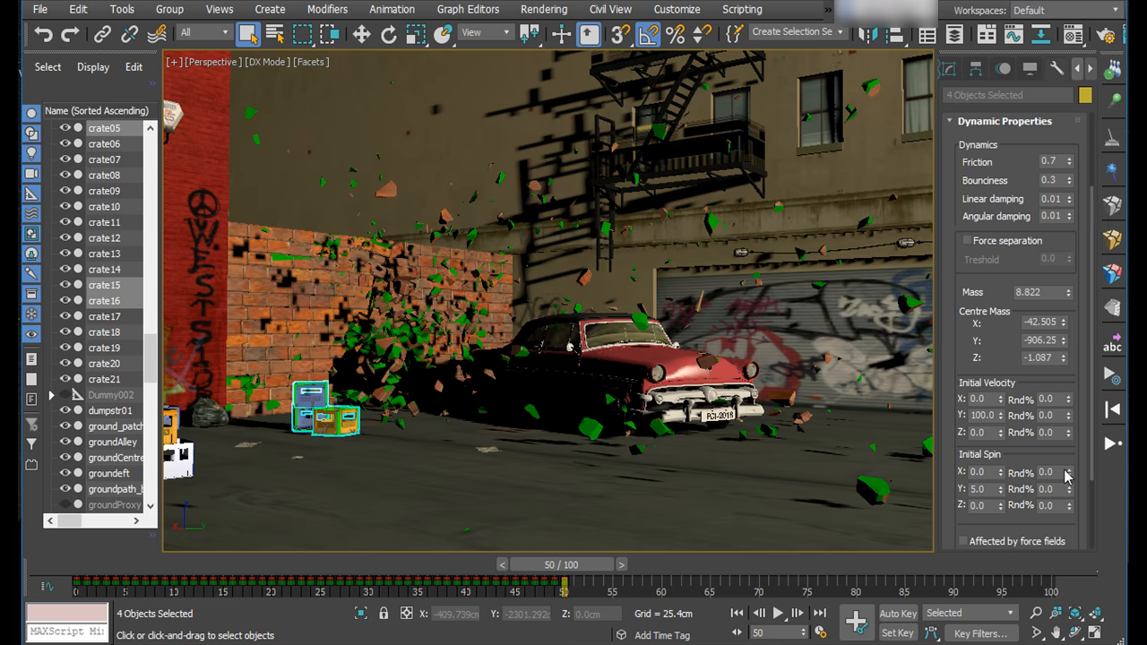
pyautogui.moveTo(507, 565); pyautogui.dragTo(223, 573)
pyautogui.press('q')
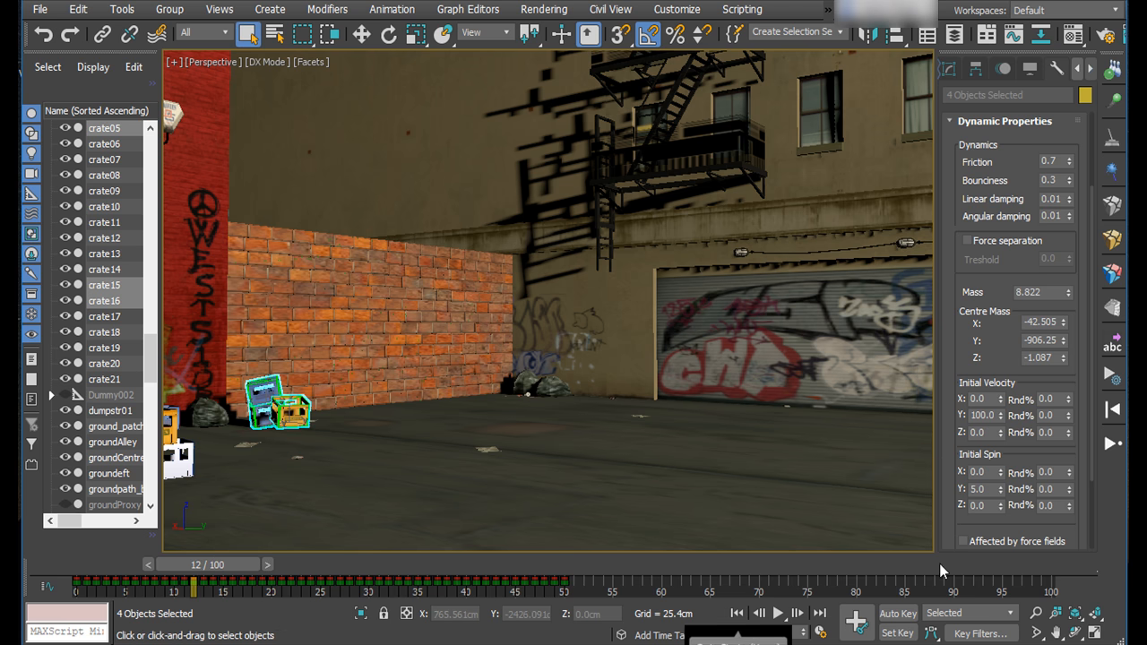
# - Reset the simulation and set the random percentage to 20 for both the Y initial velocity and the Y initial spin
pyautogui.click(1113, 410)
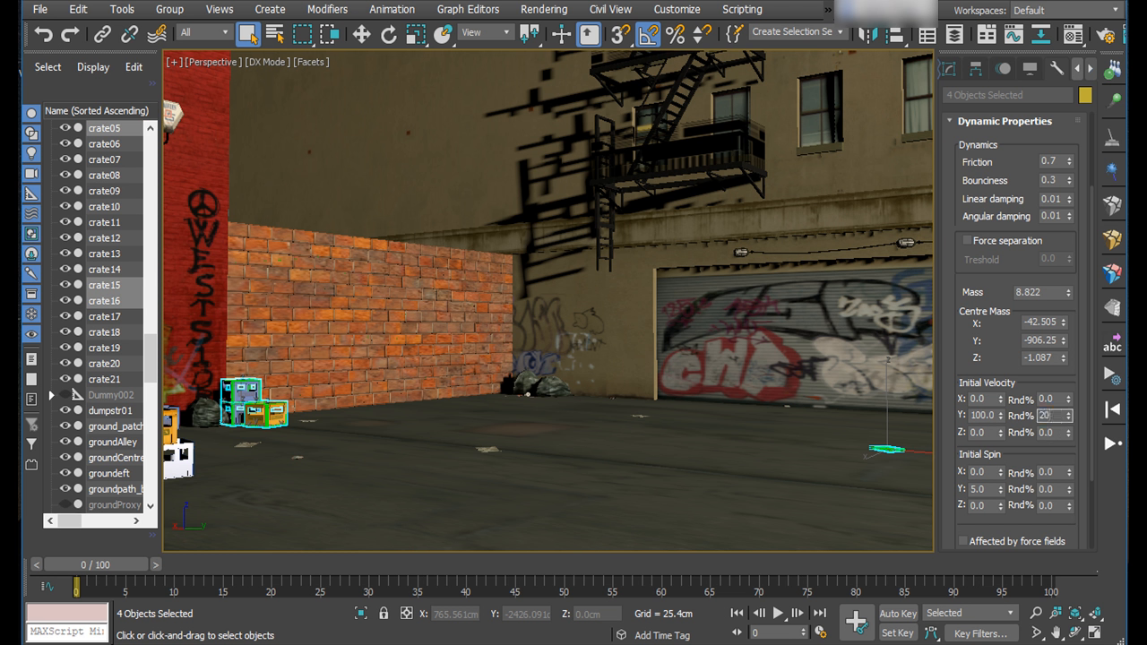
pyautogui.click(1047, 488)
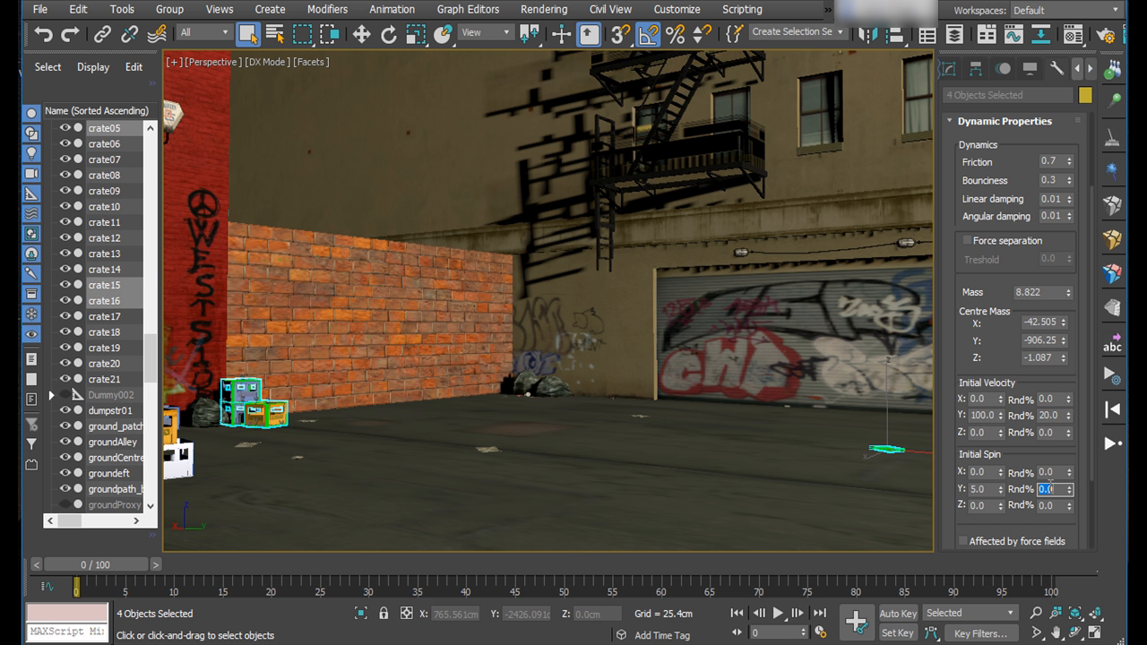
pyautogui.write('20')
pyautogui.press('Return')
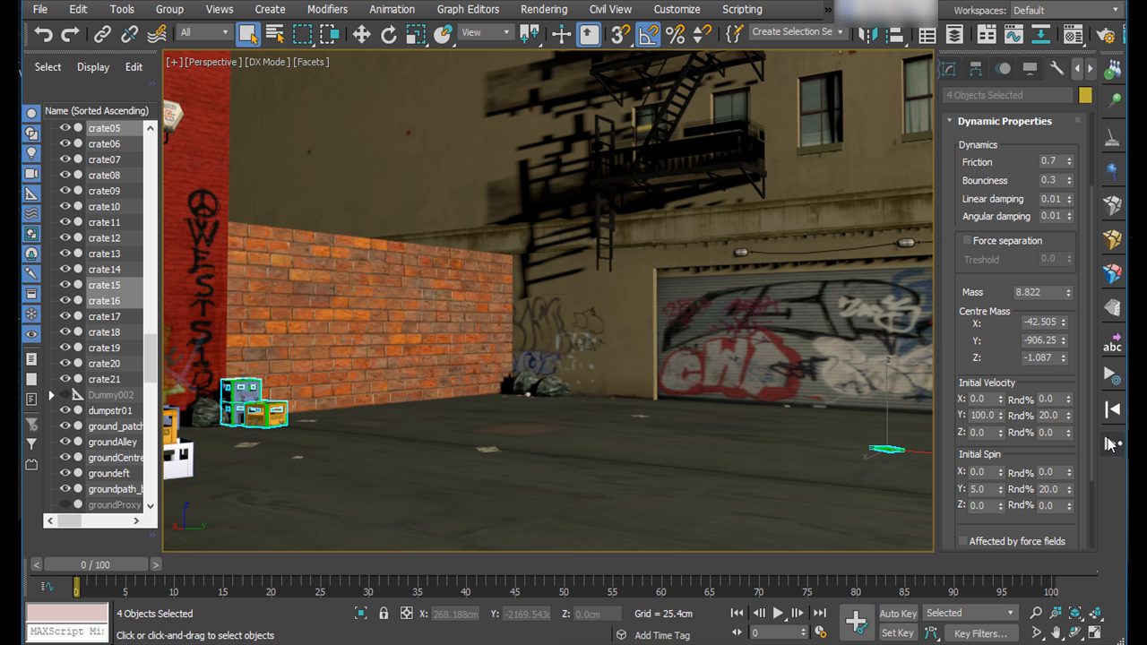
# - Compute the simulation up to frame 55 and scrub to frame 28, where the car breaks through the wall
pyautogui.click(1111, 445)
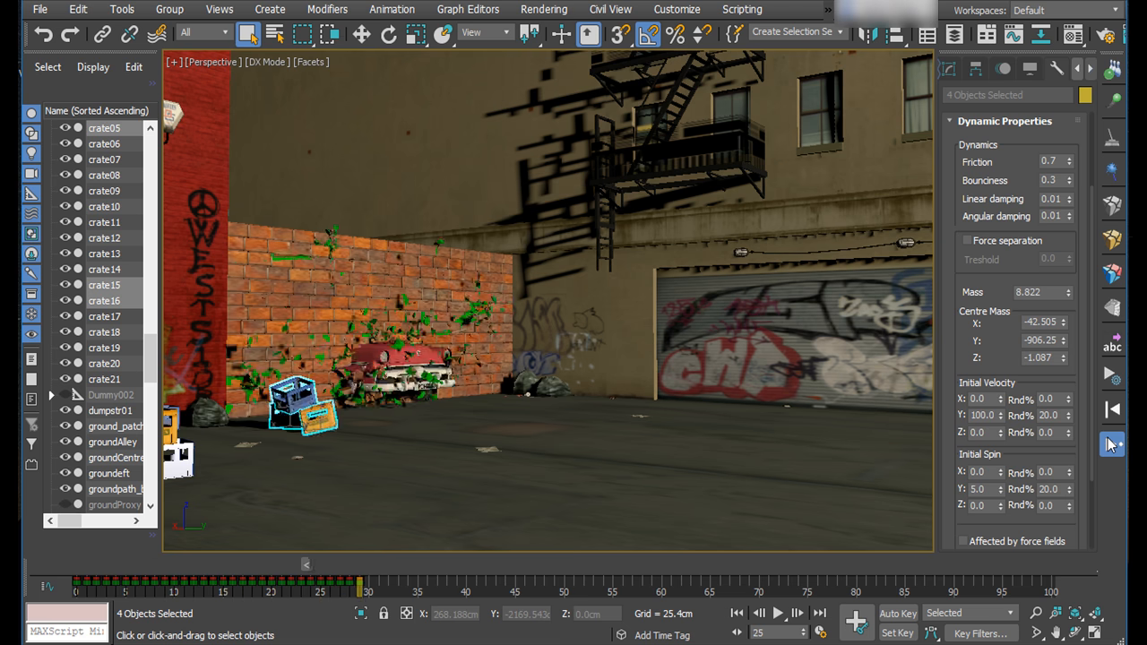
pyautogui.click(1111, 445)
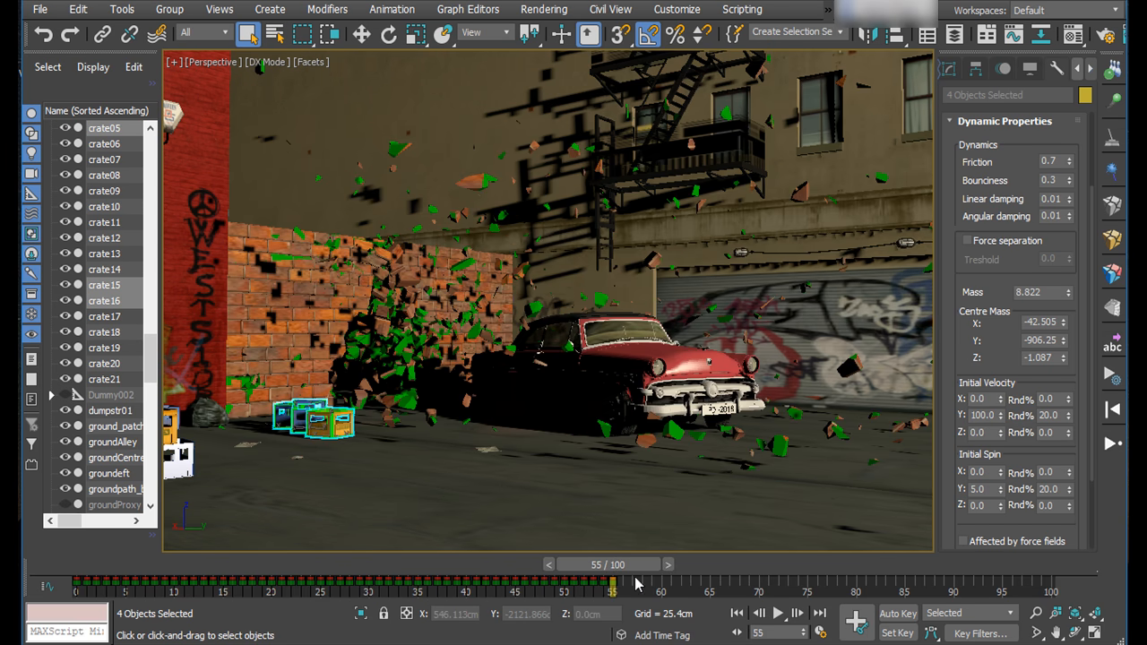
pyautogui.moveTo(636, 584); pyautogui.dragTo(292, 578)
pyautogui.moveTo(100, 586); pyautogui.dragTo(430, 578)
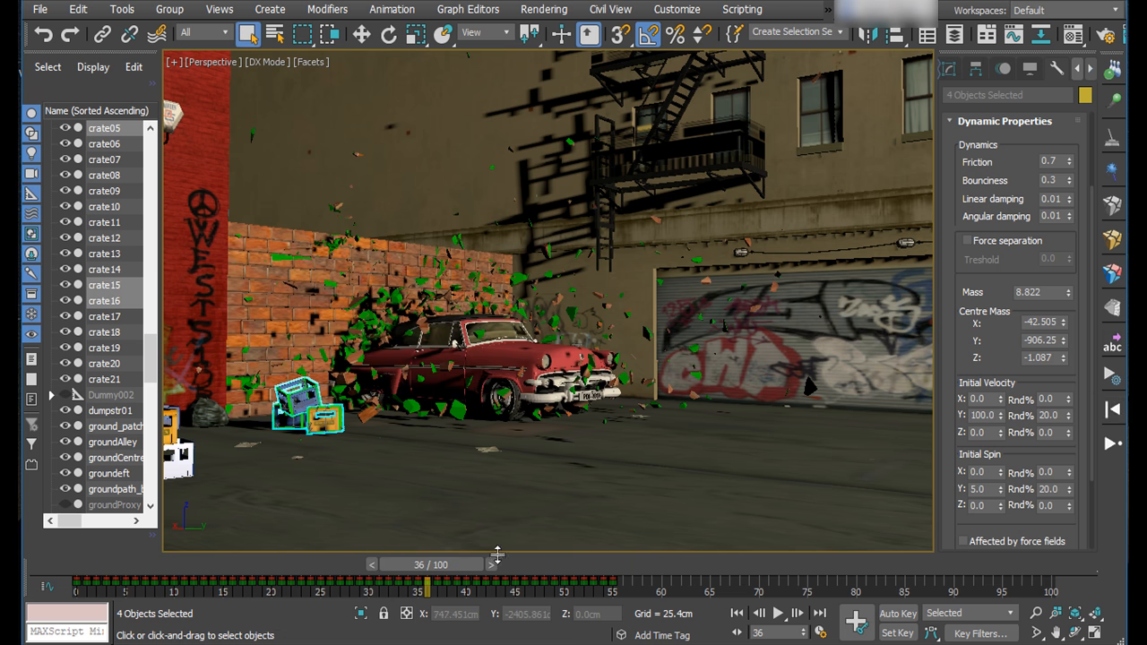
pyautogui.moveTo(467, 564); pyautogui.dragTo(386, 566)
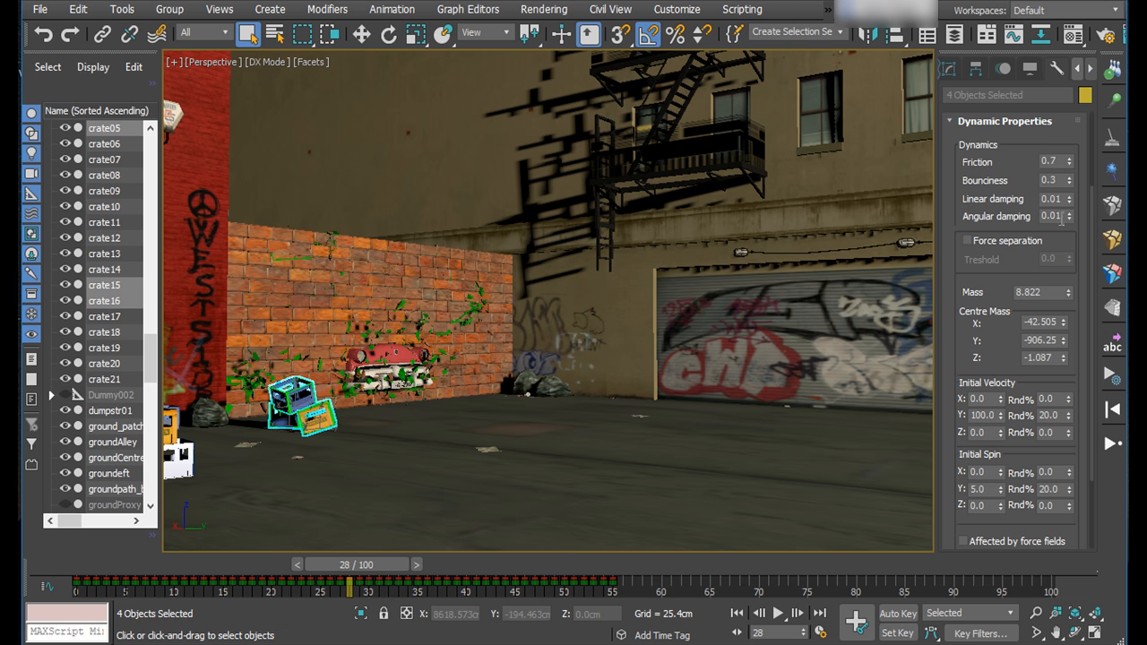
# - Reset the simulation and change the selected crates and paper to Static bodies that activate at frame 28
pyautogui.click(1112, 70)
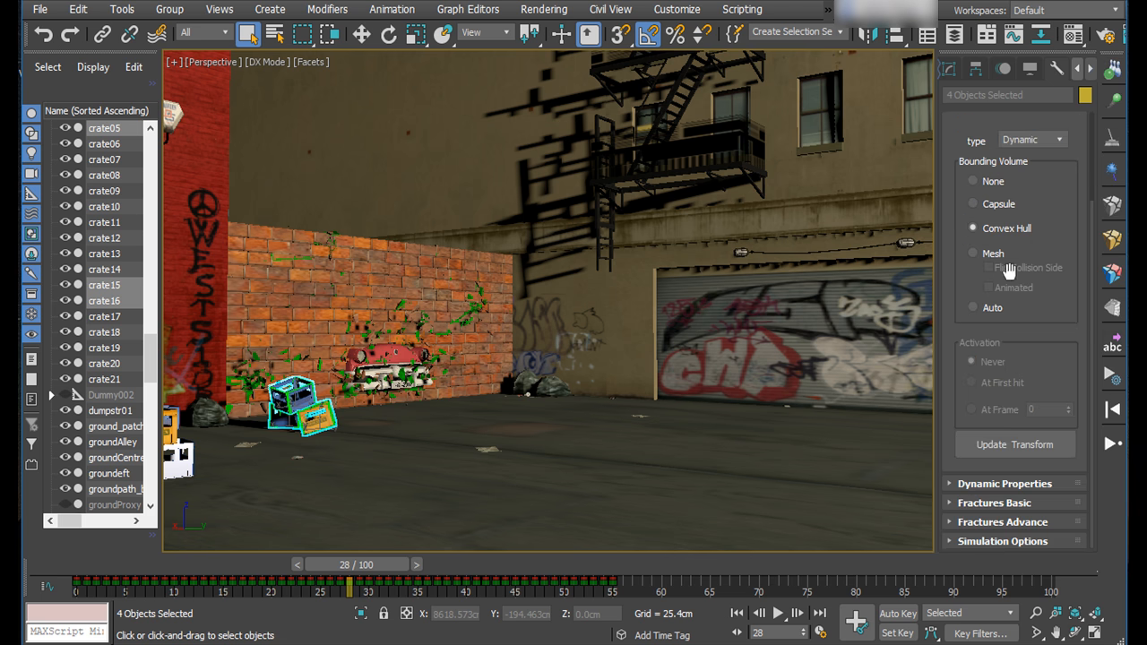
pyautogui.click(1112, 408)
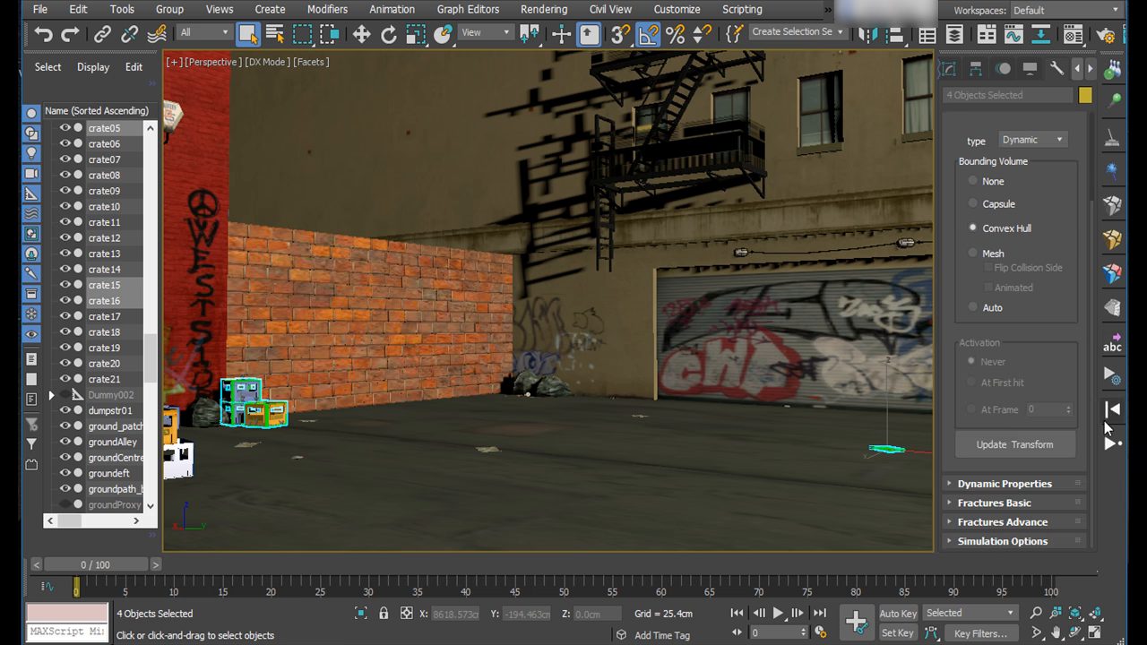
pyautogui.click(1023, 142)
pyautogui.click(1014, 168)
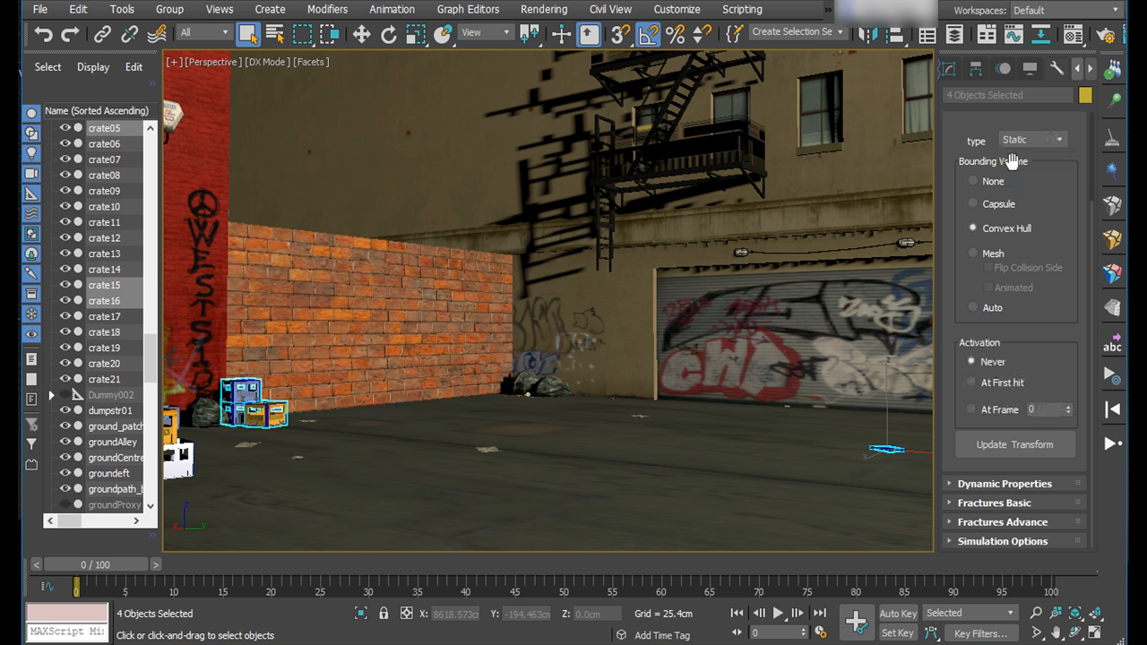
pyautogui.click(973, 410)
pyautogui.click(1039, 409)
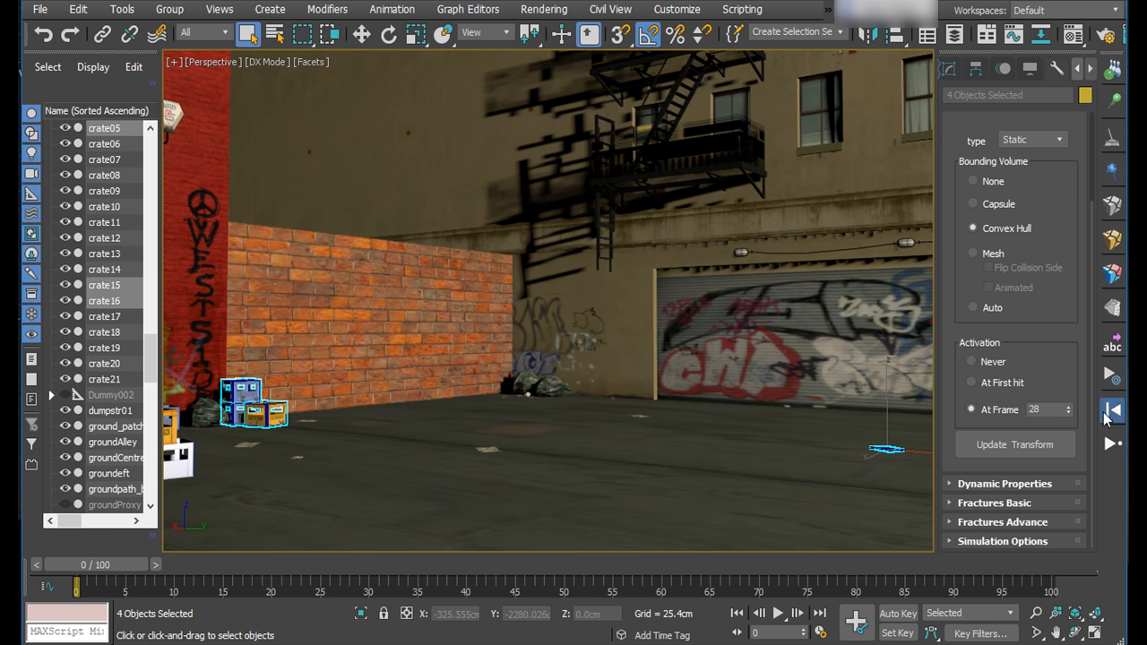
# - Compute the simulation to frame 100, then run Reset Keep Selected on the crates and paper, accepting removal of their rigid bodies
pyautogui.click(1112, 444)
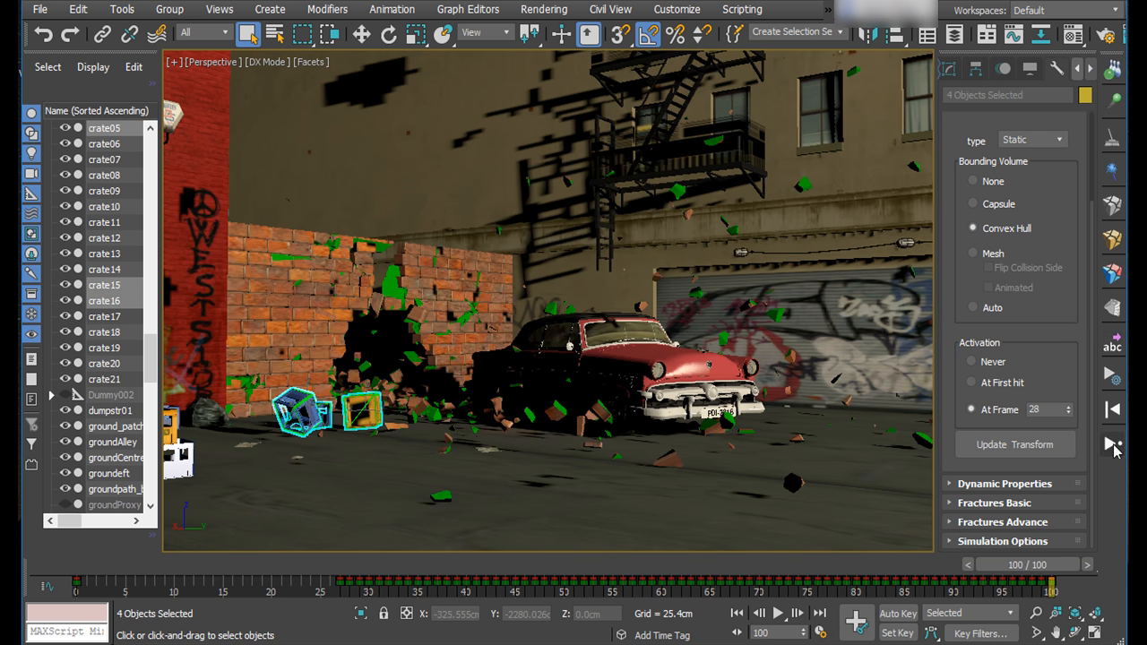
pyautogui.moveTo(173, 573); pyautogui.dragTo(622, 567)
pyautogui.click(957, 545)
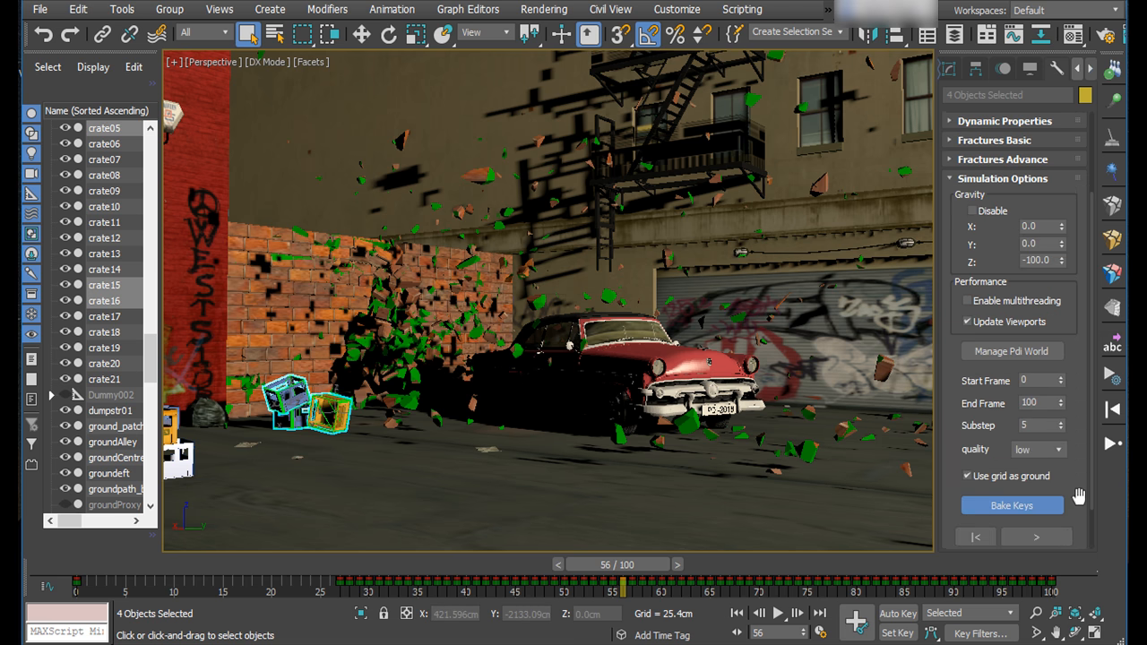
pyautogui.scroll(-2, 1071, 499)
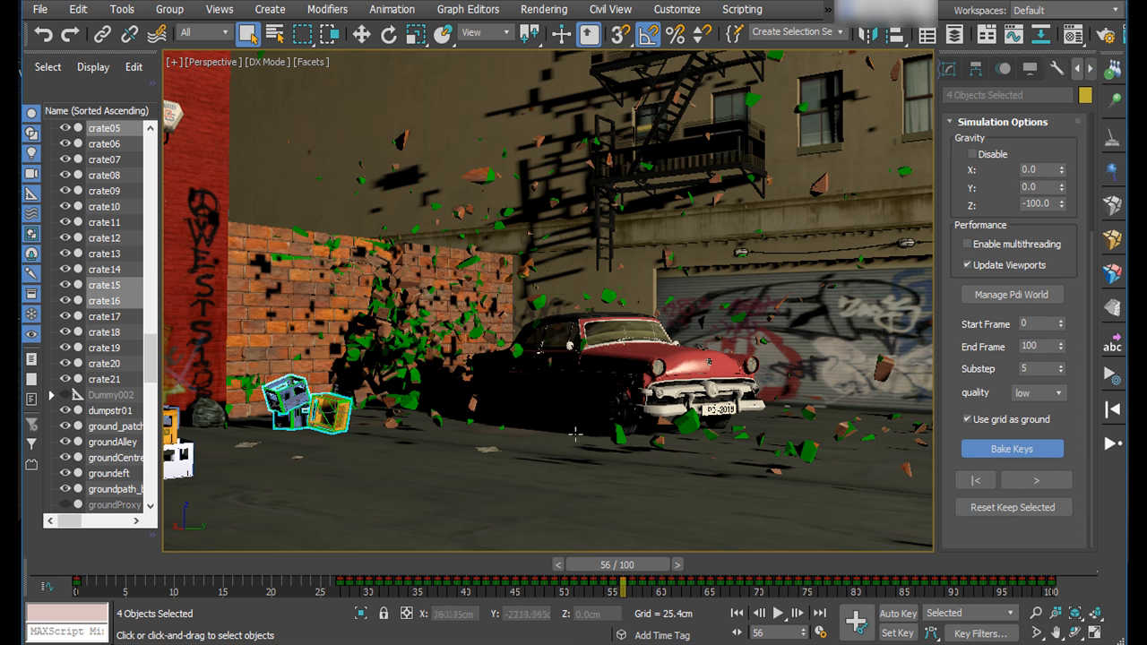
pyautogui.click(1011, 509)
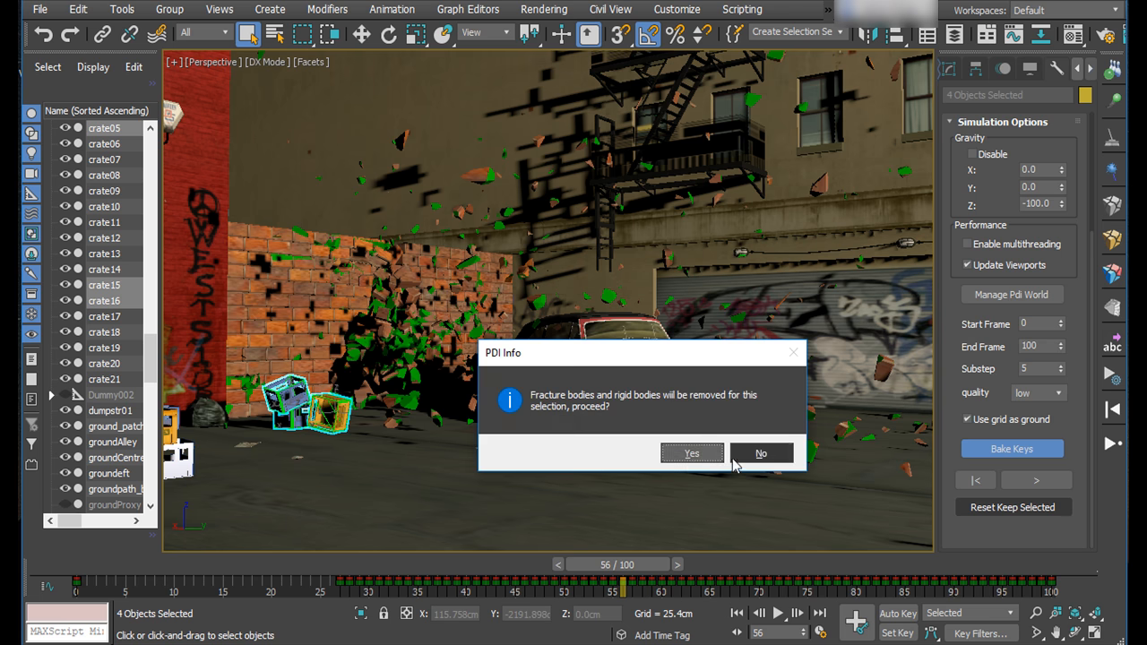
pyautogui.click(689, 453)
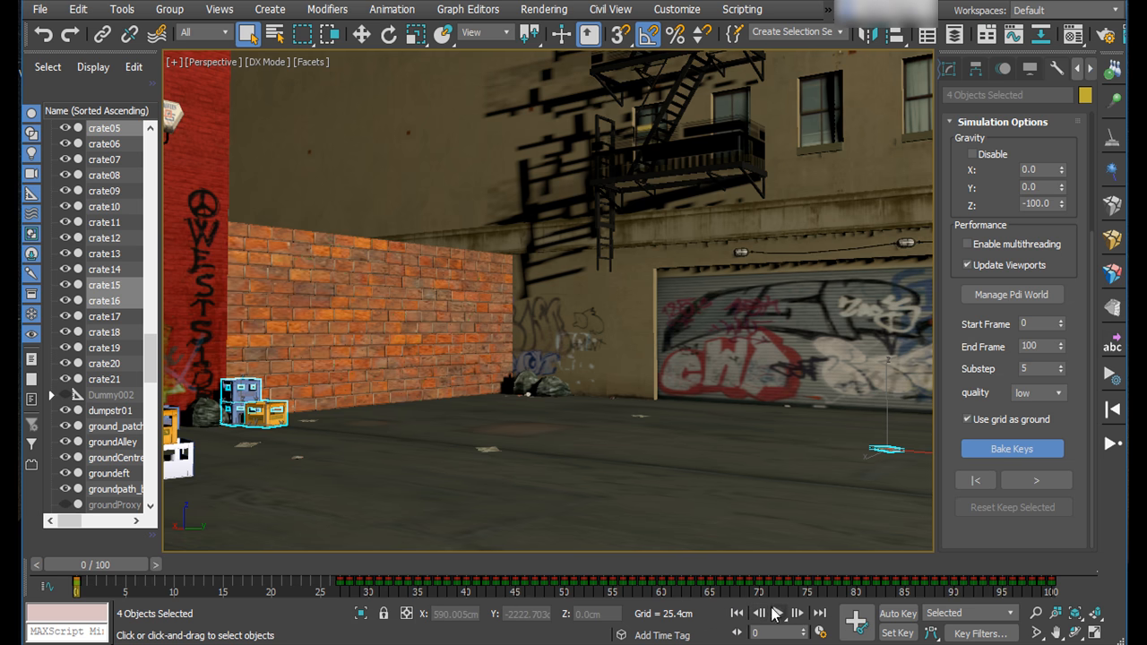
# - Play back the kept crate and wall animation from frame 0 and stop it at frame 61
pyautogui.click(776, 613)
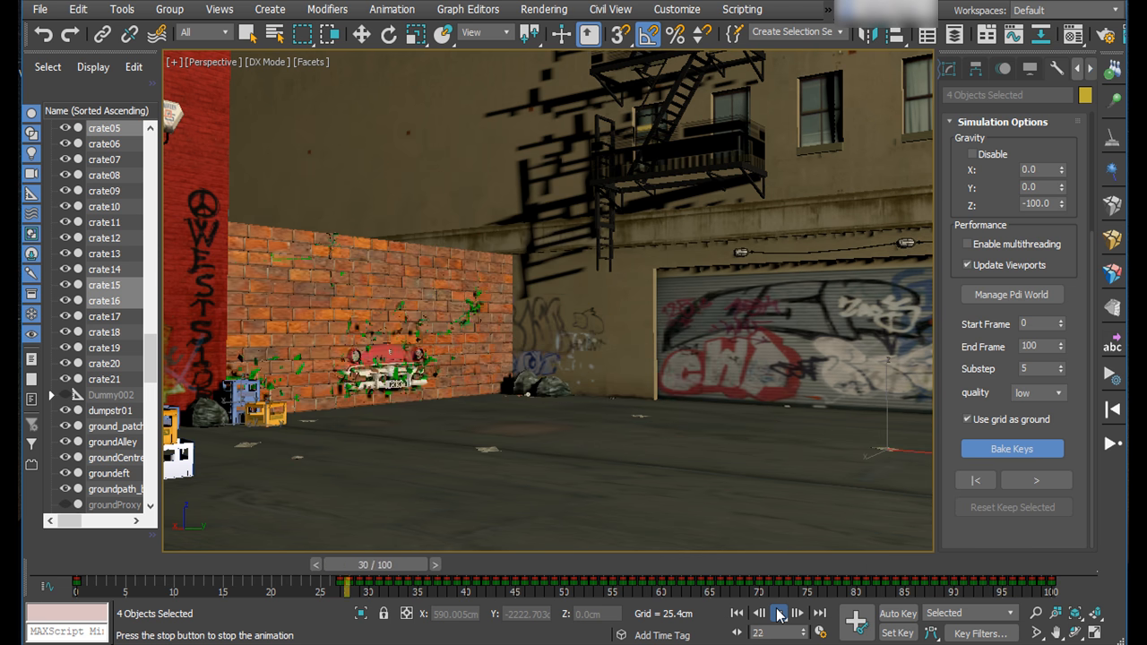
pyautogui.click(778, 614)
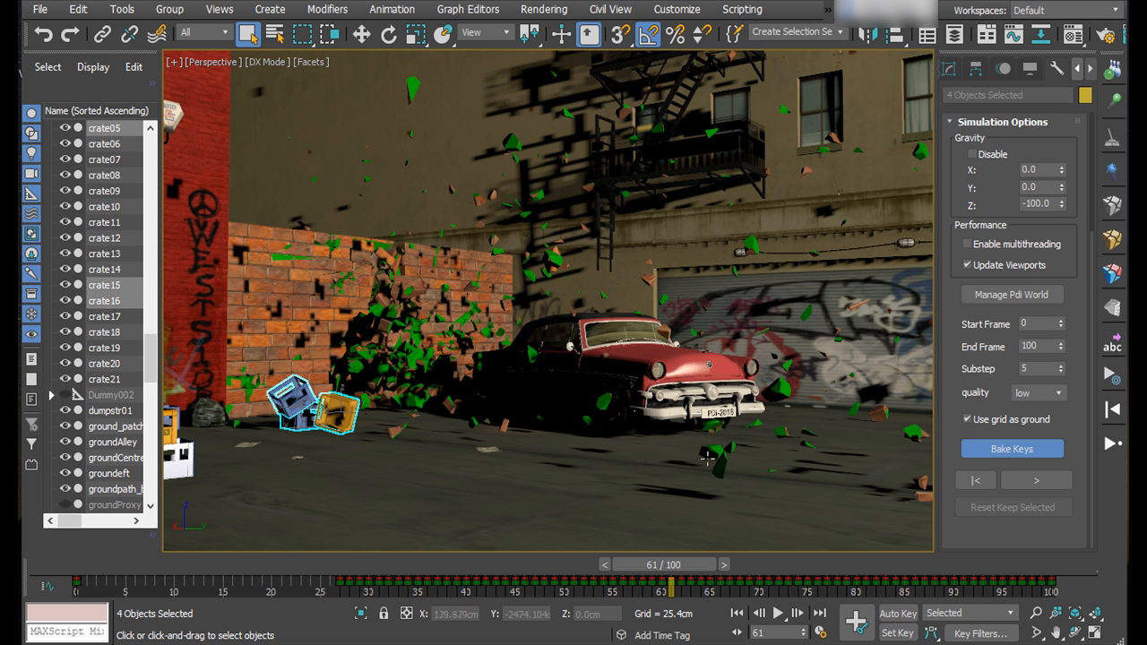
# - Recolour the pdiCutmat material's diffuse to a light brick orange with red 189, green 71 and blue 34
pyautogui.click(1072, 35)
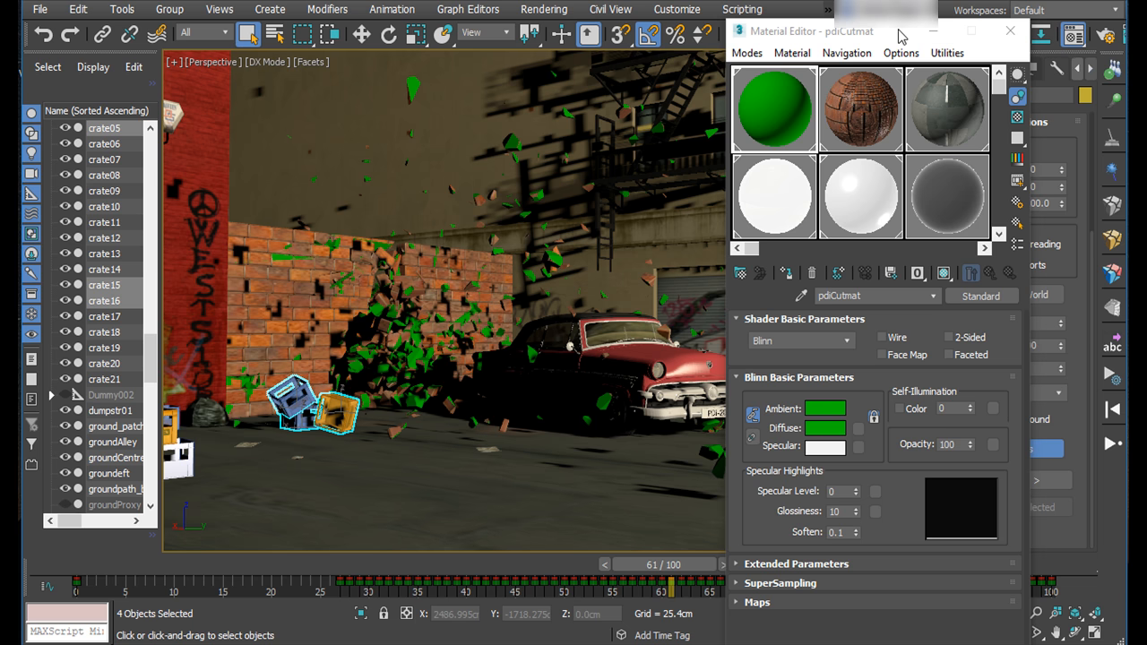
pyautogui.moveTo(900, 36); pyautogui.dragTo(893, 29)
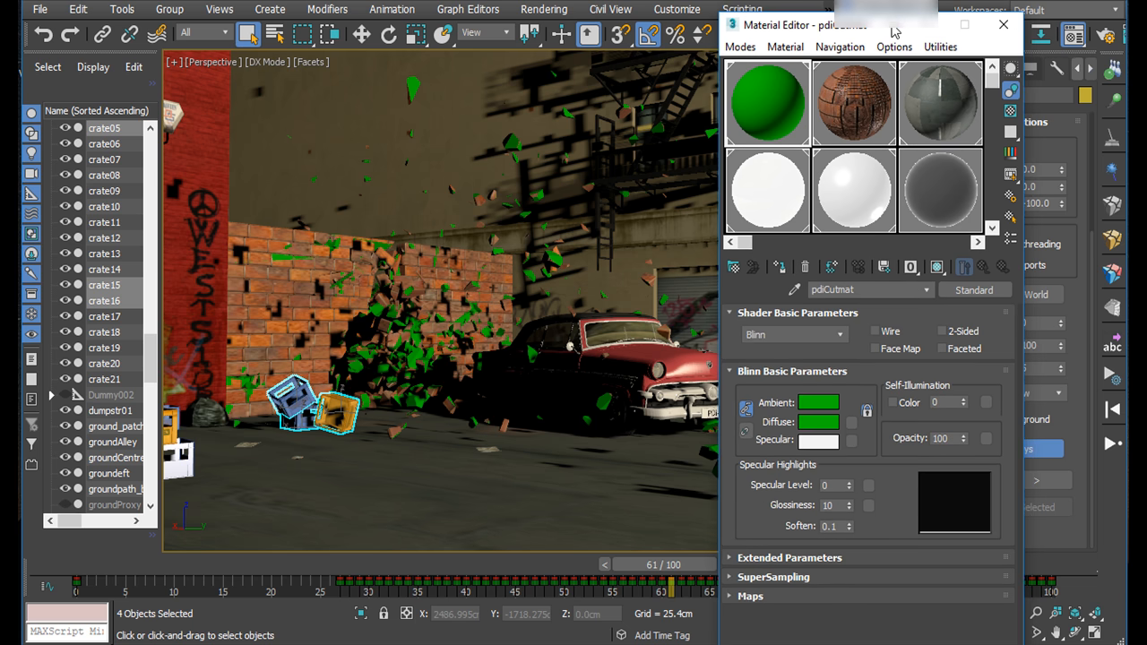
pyautogui.click(817, 422)
pyautogui.moveTo(822, 349); pyautogui.dragTo(818, 330)
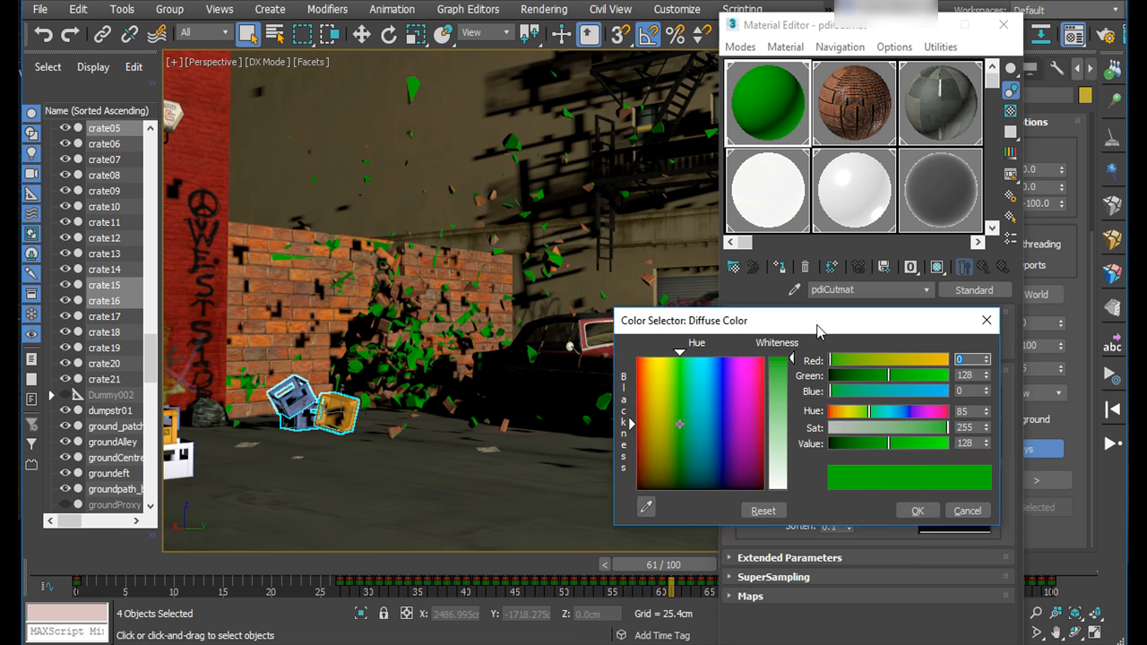
pyautogui.click(643, 372)
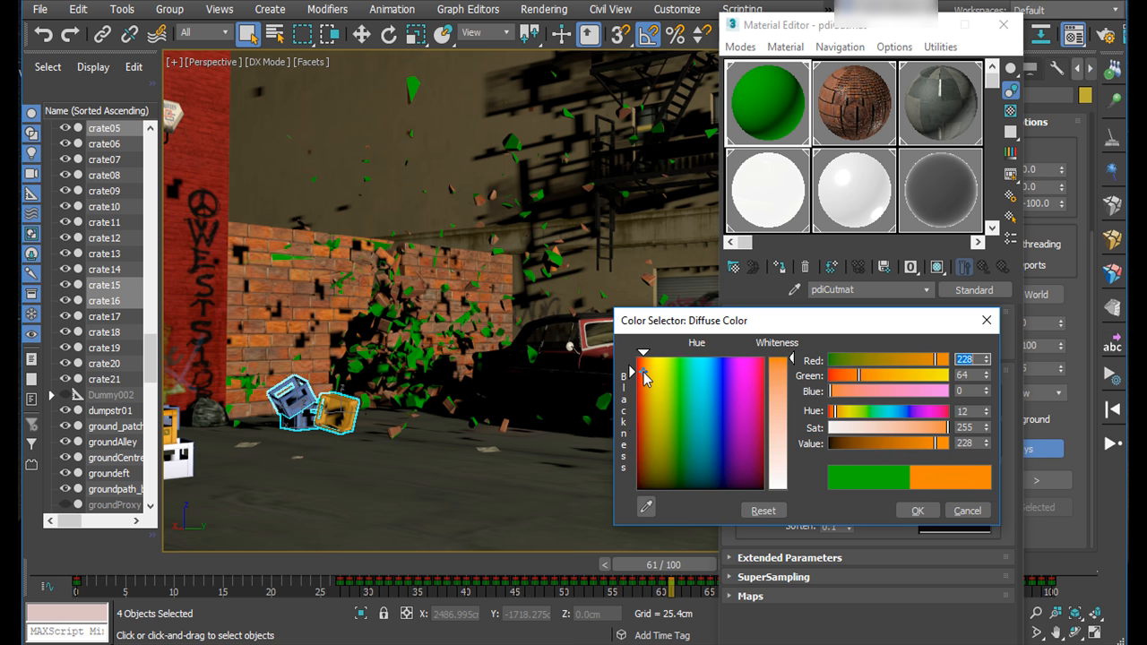
pyautogui.moveTo(884, 443); pyautogui.dragTo(897, 442)
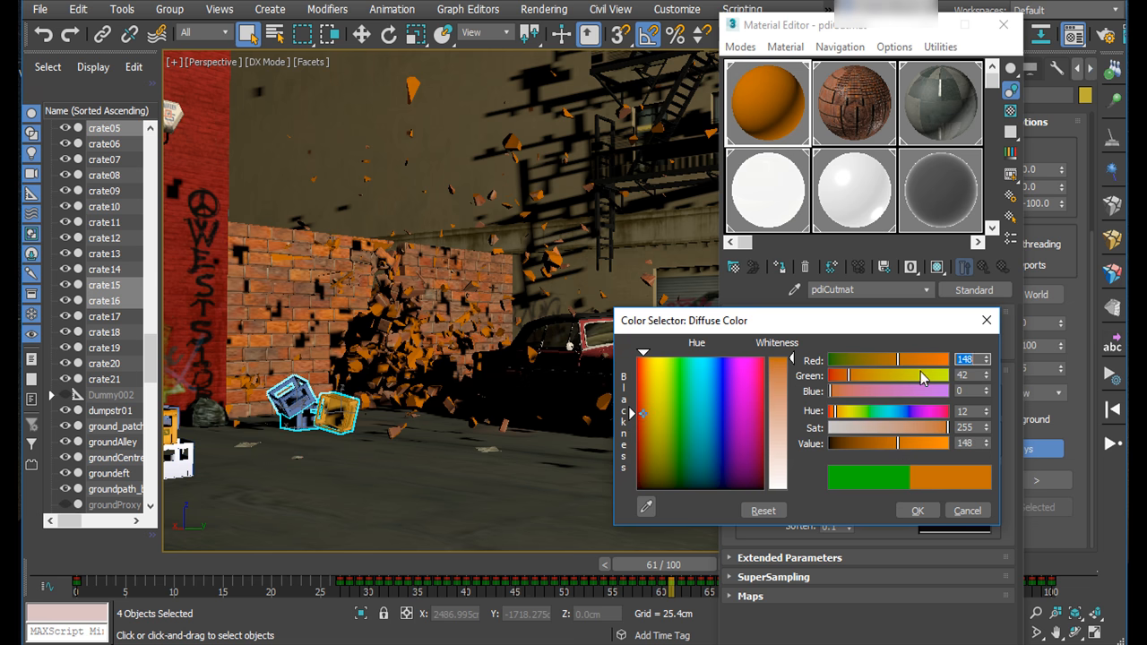
pyautogui.click(912, 361)
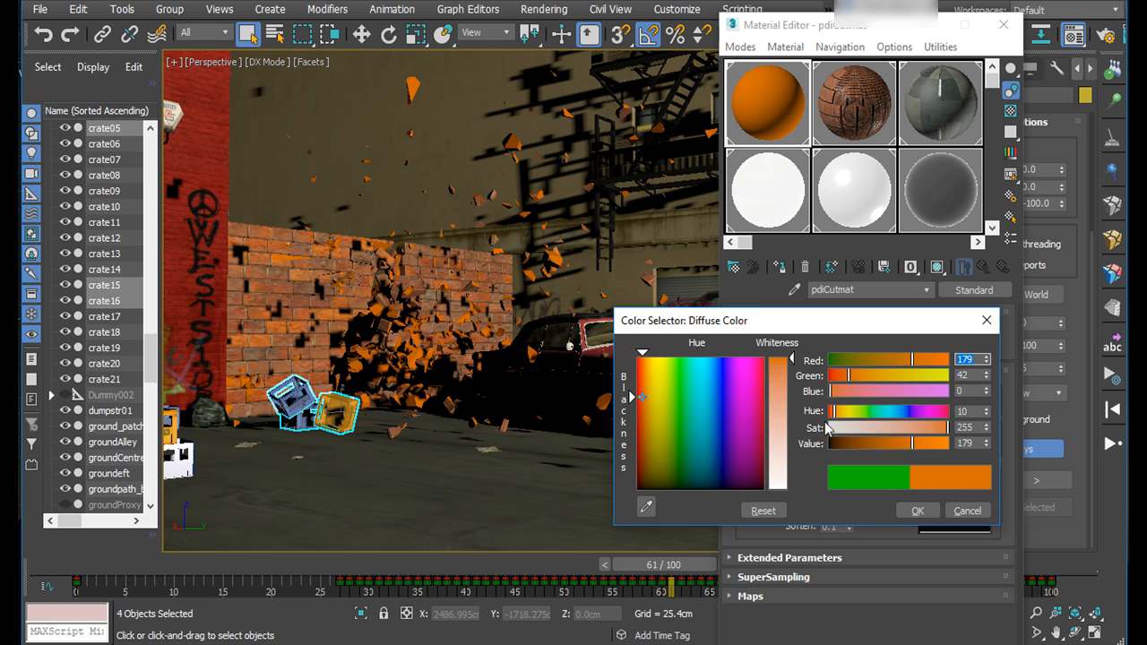
pyautogui.moveTo(793, 362); pyautogui.dragTo(793, 380)
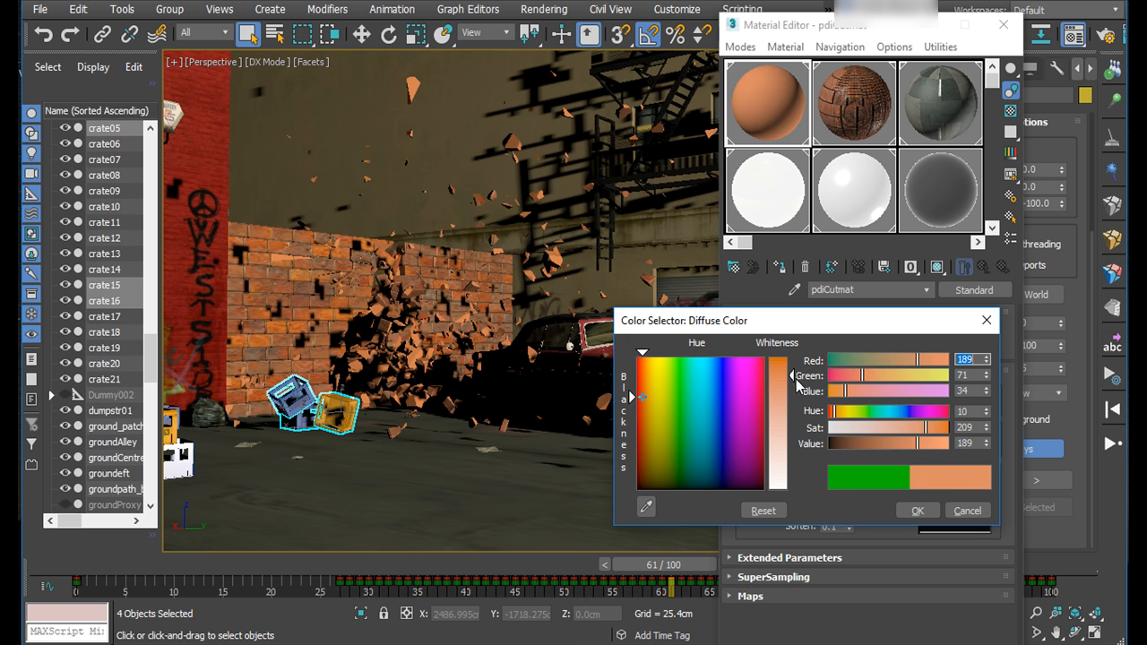
pyautogui.click(912, 510)
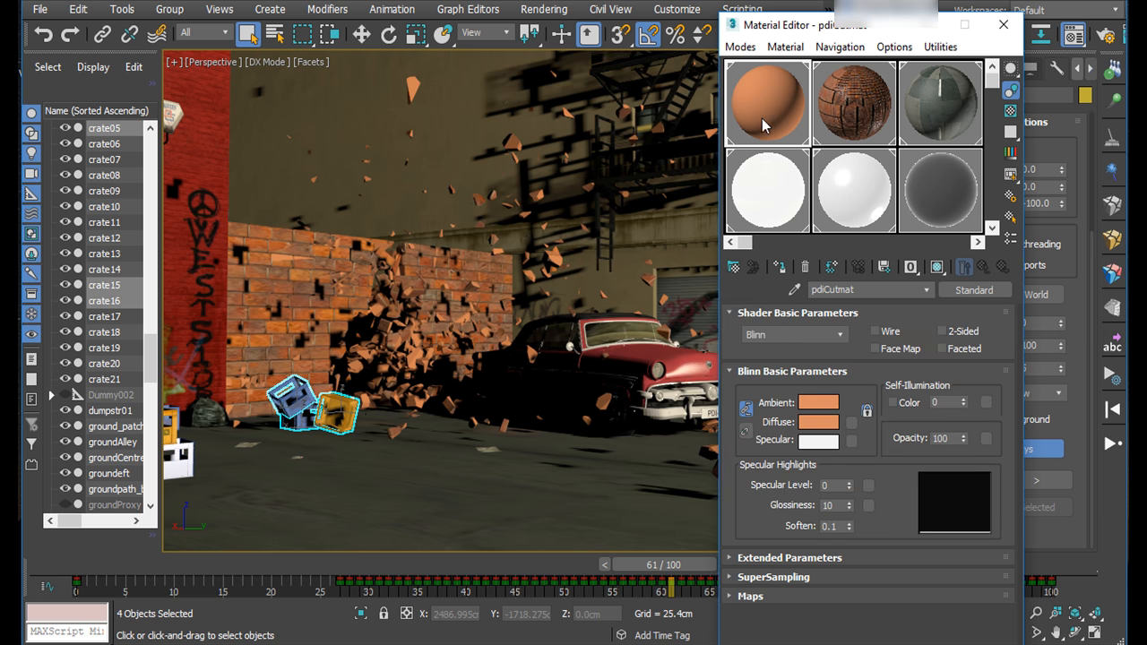
pyautogui.click(1003, 24)
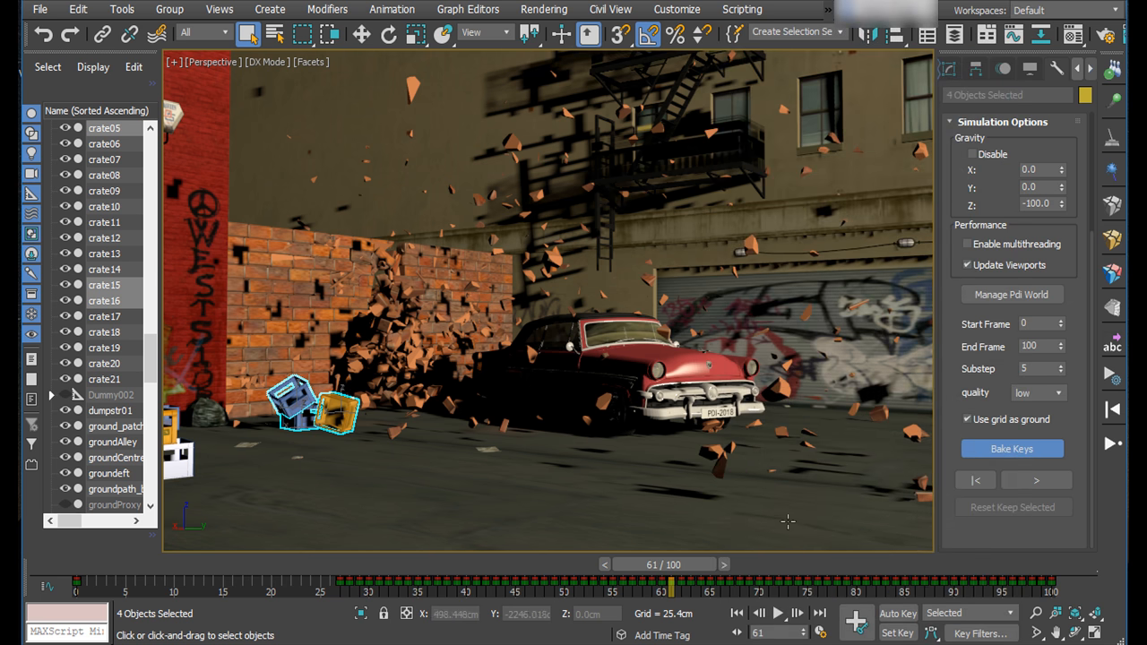
# - Play back the animation from frame 0 with the recoloured fragments and stop it at frame 60
pyautogui.click(737, 615)
pyautogui.click(777, 614)
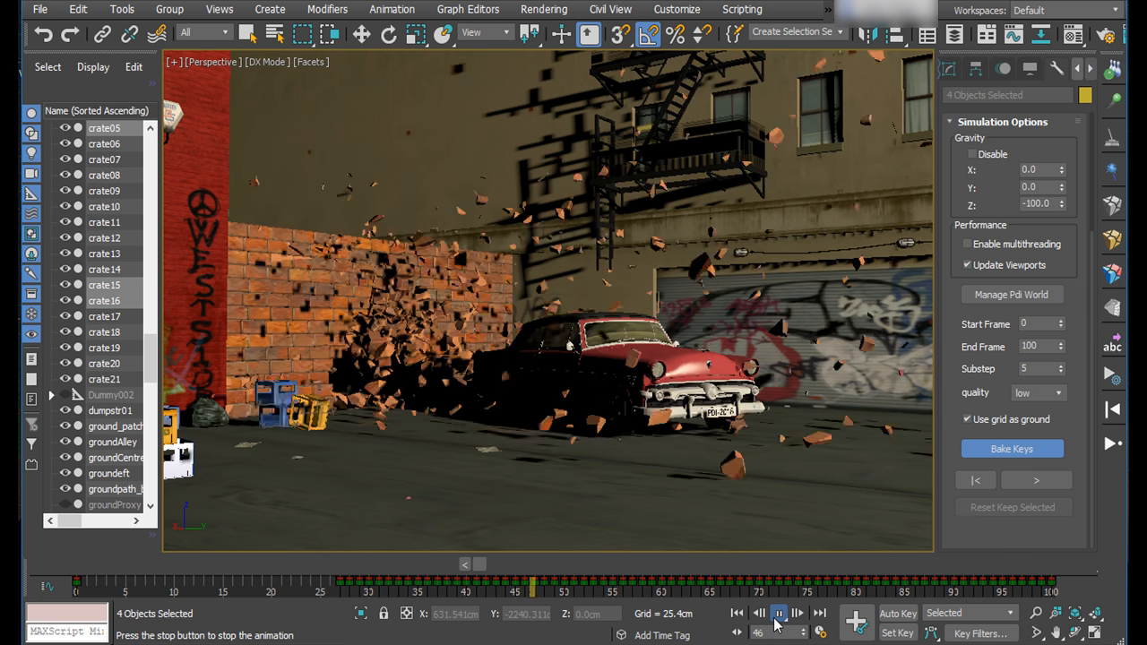
pyautogui.click(777, 622)
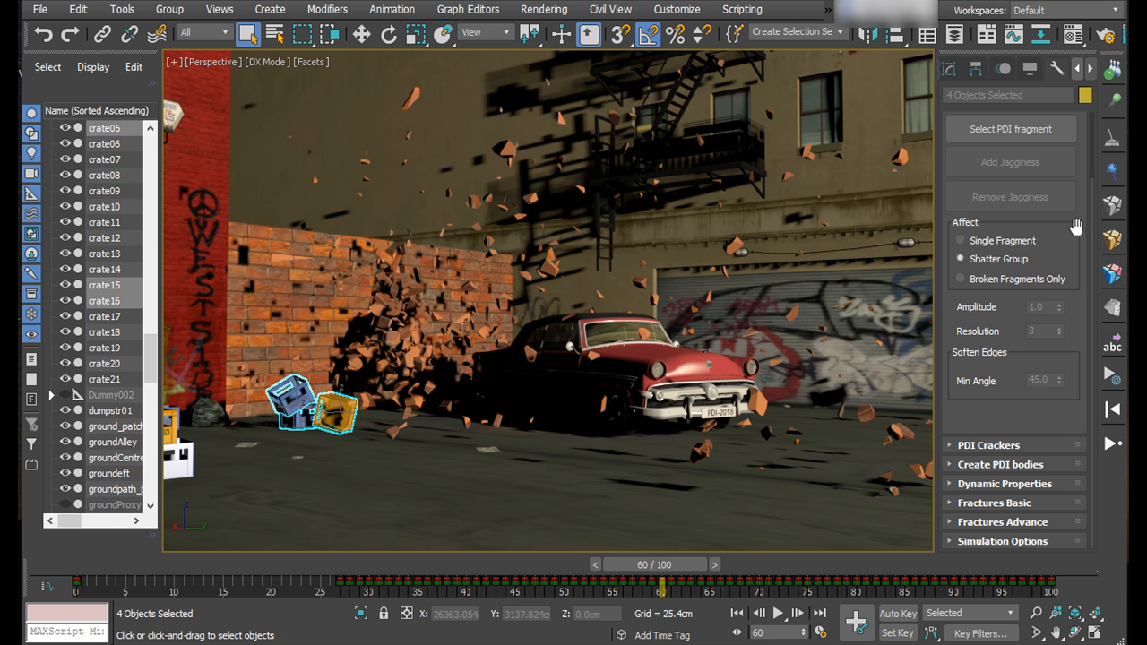
# - Pick fragment brickWall_122_2 and add jagginess at frame 55 to Broken Fragments Only, with amplitude 1.0 and resolution 3
pyautogui.moveTo(1075, 228); pyautogui.dragTo(1072, 286)
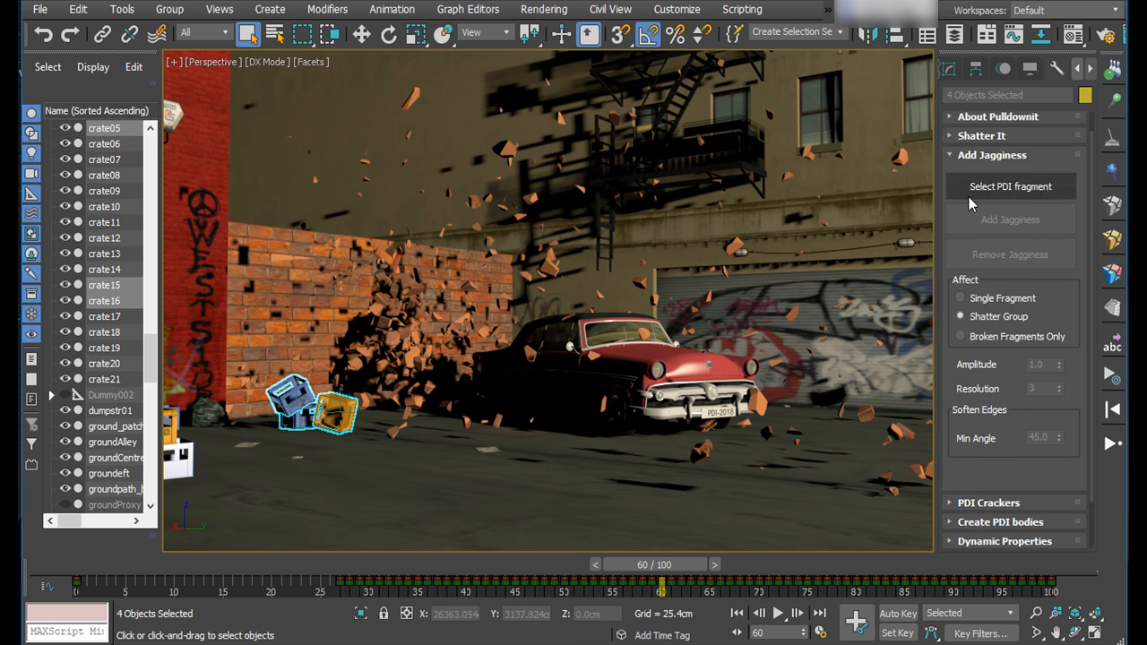
pyautogui.click(967, 191)
pyautogui.click(759, 401)
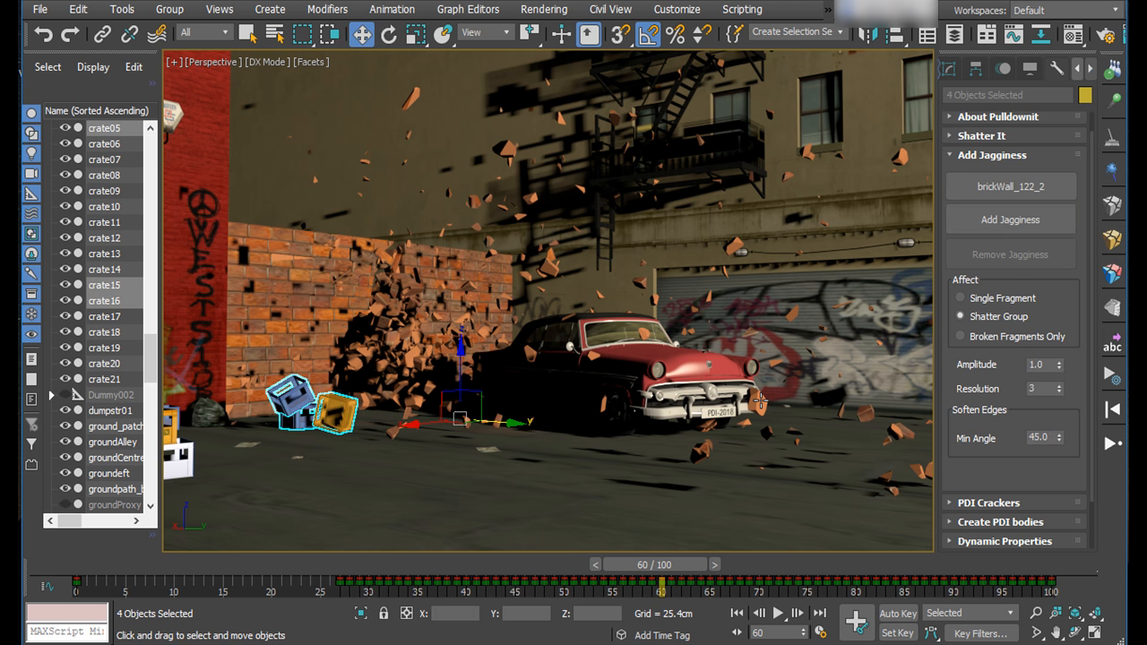
pyautogui.click(991, 224)
pyautogui.moveTo(660, 564)
pyautogui.mouseDown()
pyautogui.moveTo(412, 564)
pyautogui.moveTo(645, 564)
pyautogui.mouseUp()
pyautogui.press('w')
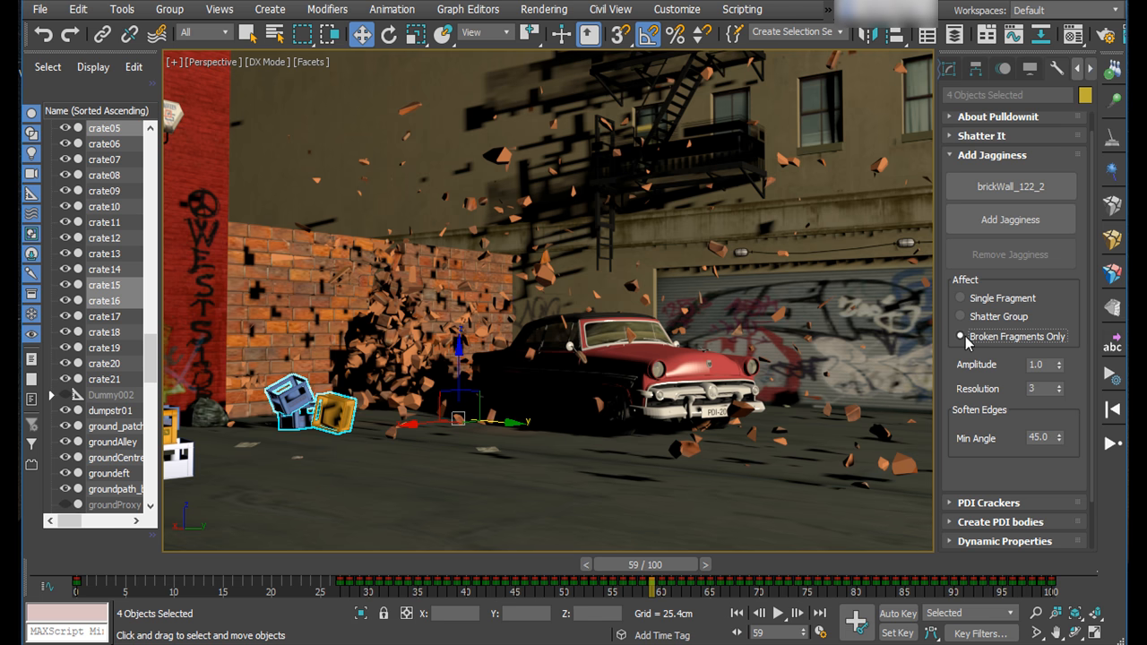
pyautogui.moveTo(643, 564); pyautogui.dragTo(615, 565)
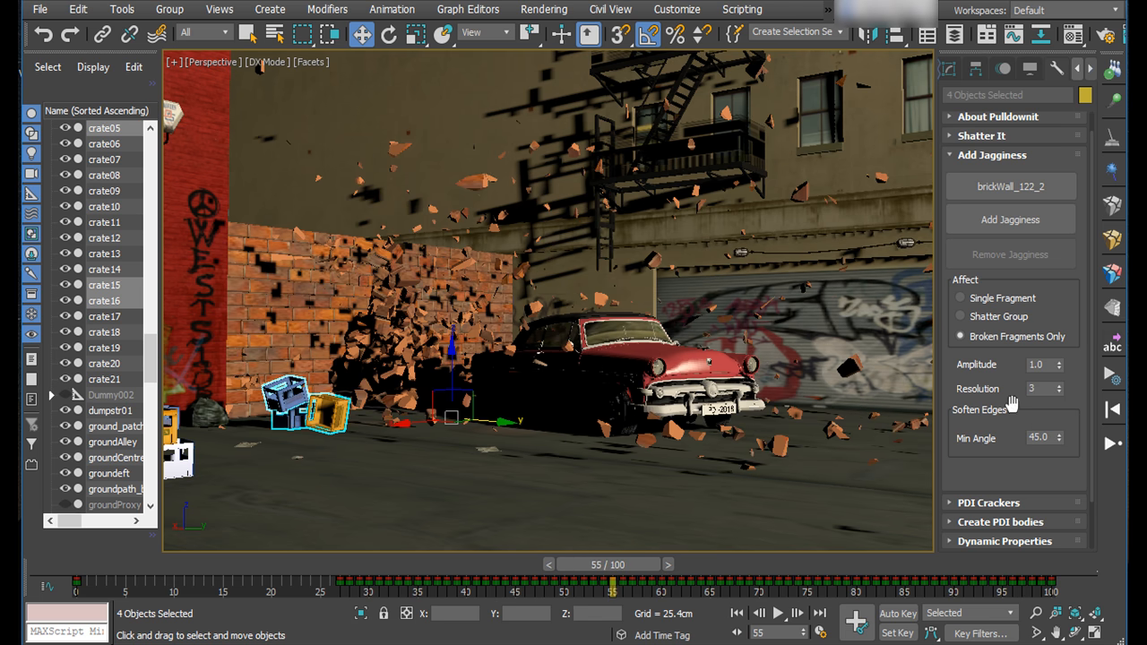
pyautogui.click(992, 223)
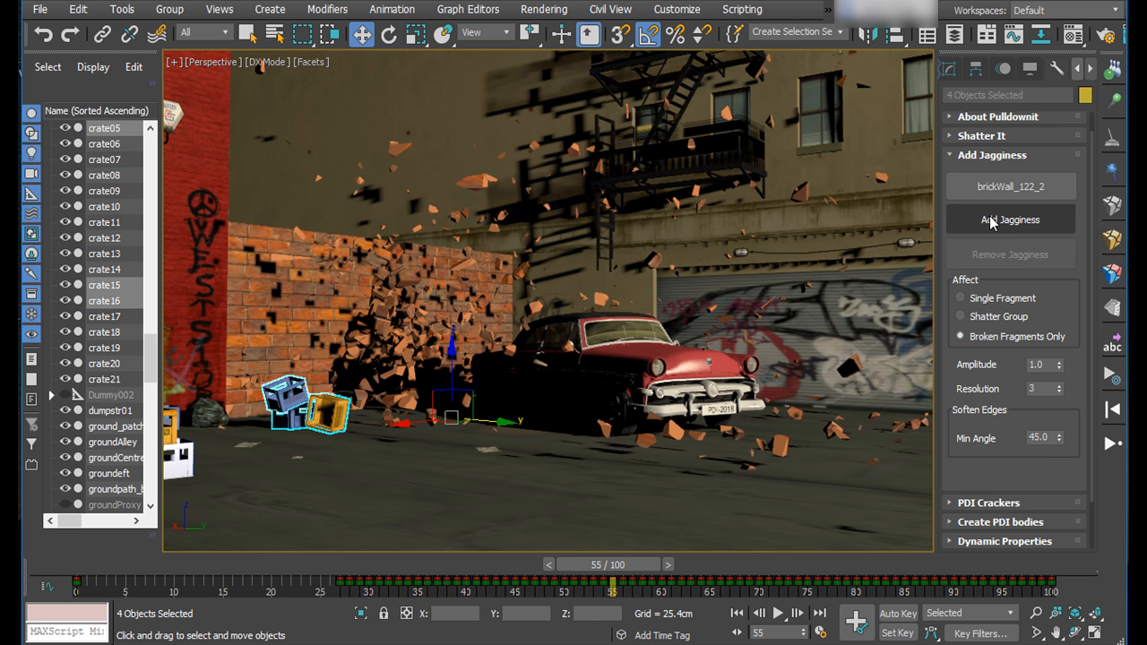
pyautogui.click(991, 221)
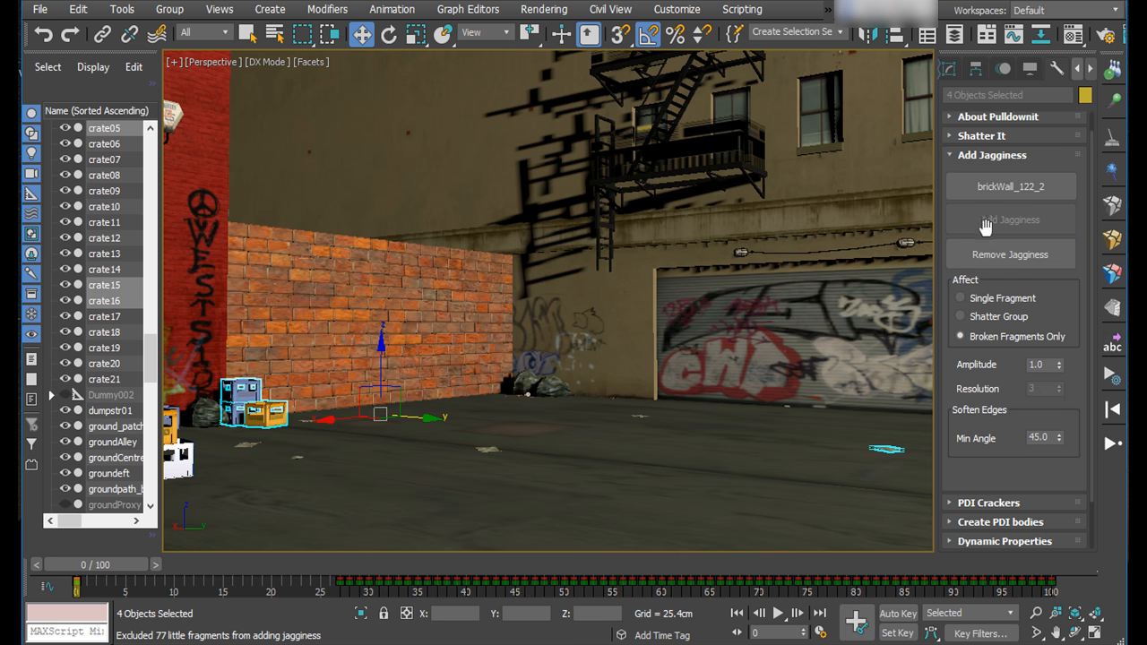
# - Scrub to frame 65, inspect the jagged fragment near the garage door in isolation, and end the isolation
pyautogui.moveTo(125, 560); pyautogui.dragTo(736, 588)
pyautogui.press('w')
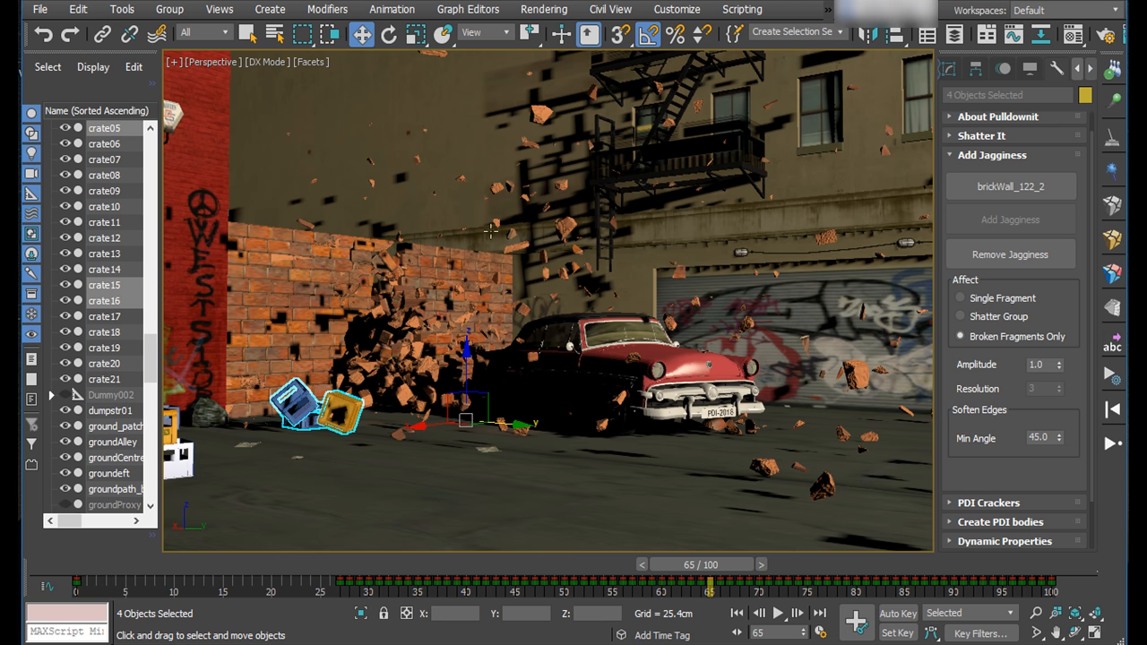
pyautogui.click(857, 374)
pyautogui.rightClick(855, 371)
pyautogui.click(888, 230)
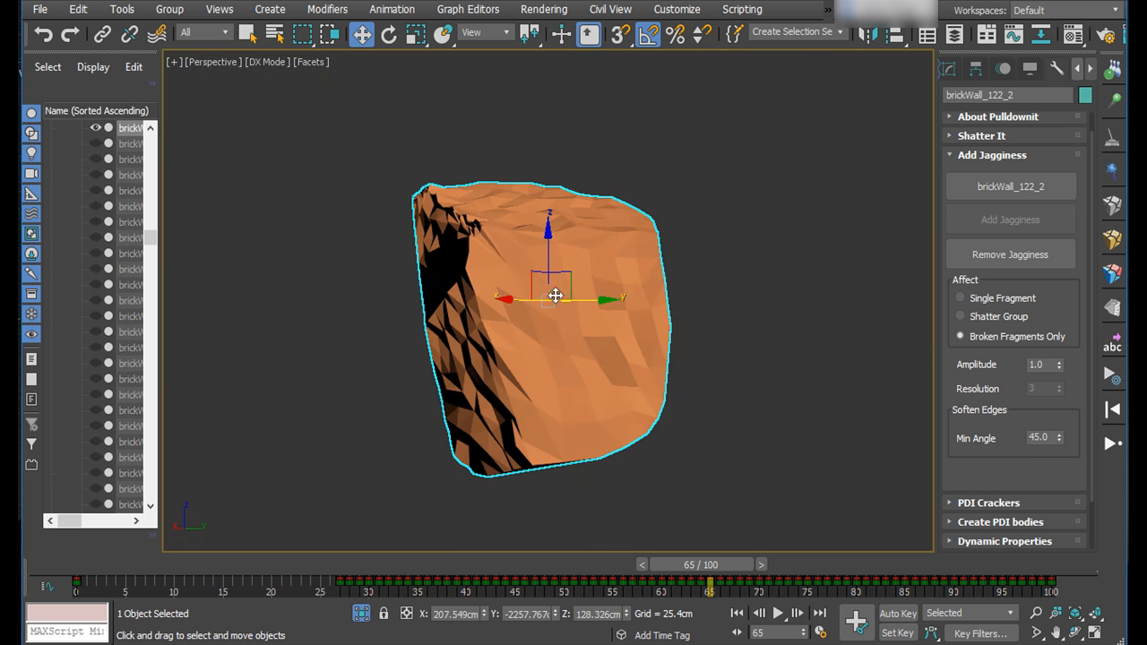
pyautogui.rightClick(593, 339)
pyautogui.click(637, 197)
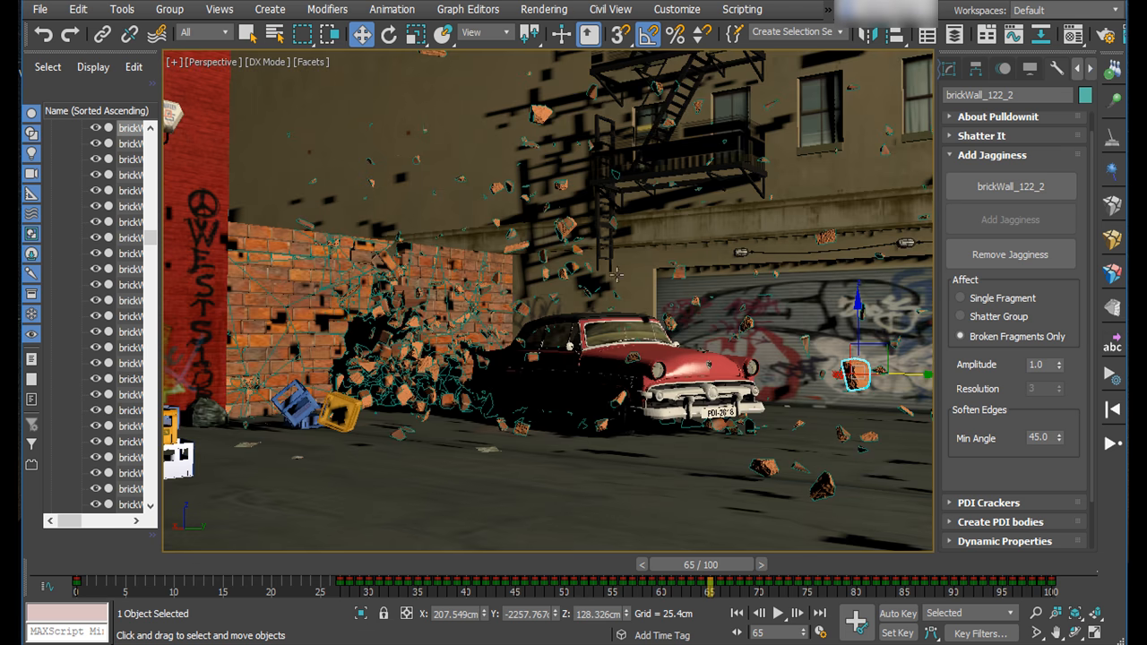
# - Select a small fragment beside the car, set the jagginess amplitude to 0, and select the ground instead
pyautogui.click(845, 435)
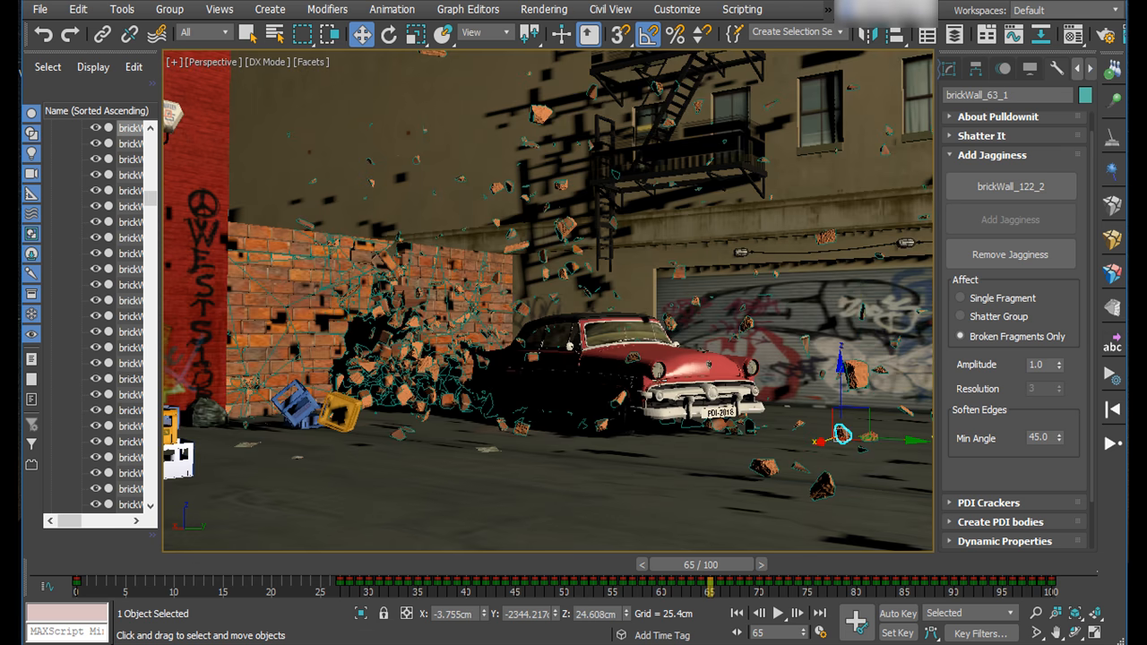
pyautogui.doubleClick(1051, 367)
pyautogui.write('0')
pyautogui.press('Return')
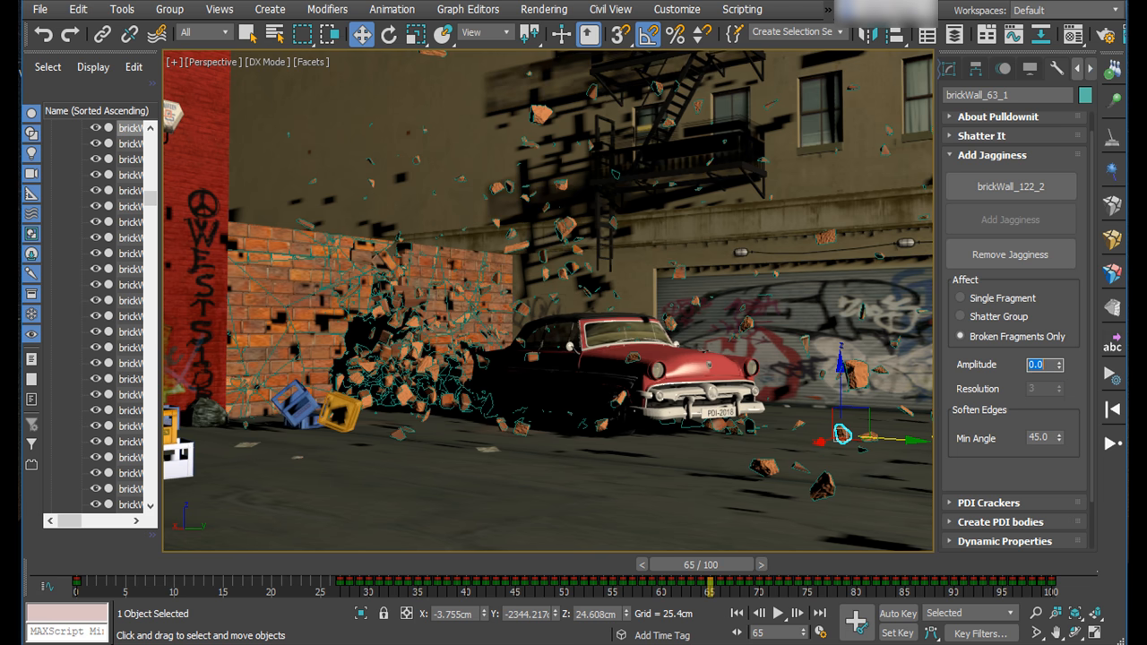
pyautogui.click(661, 489)
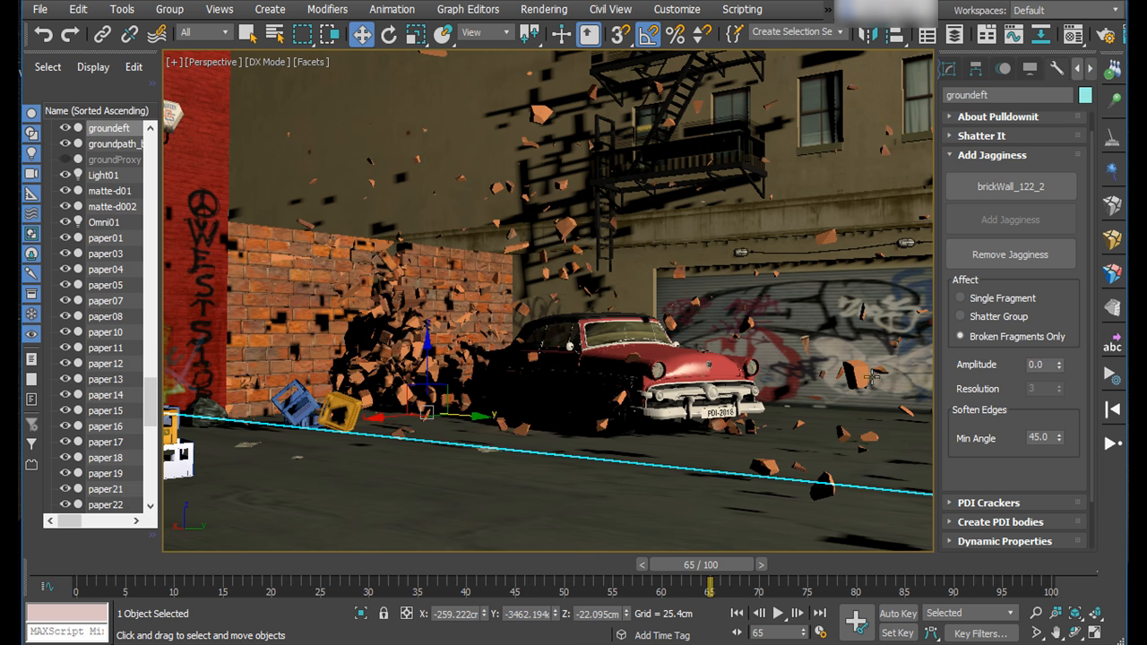
# - Try jagginess amplitudes of 2.0 and 1.32 on the broken fragments, and settle on an amplitude of 1.0
pyautogui.doubleClick(1041, 365)
pyautogui.write('2')
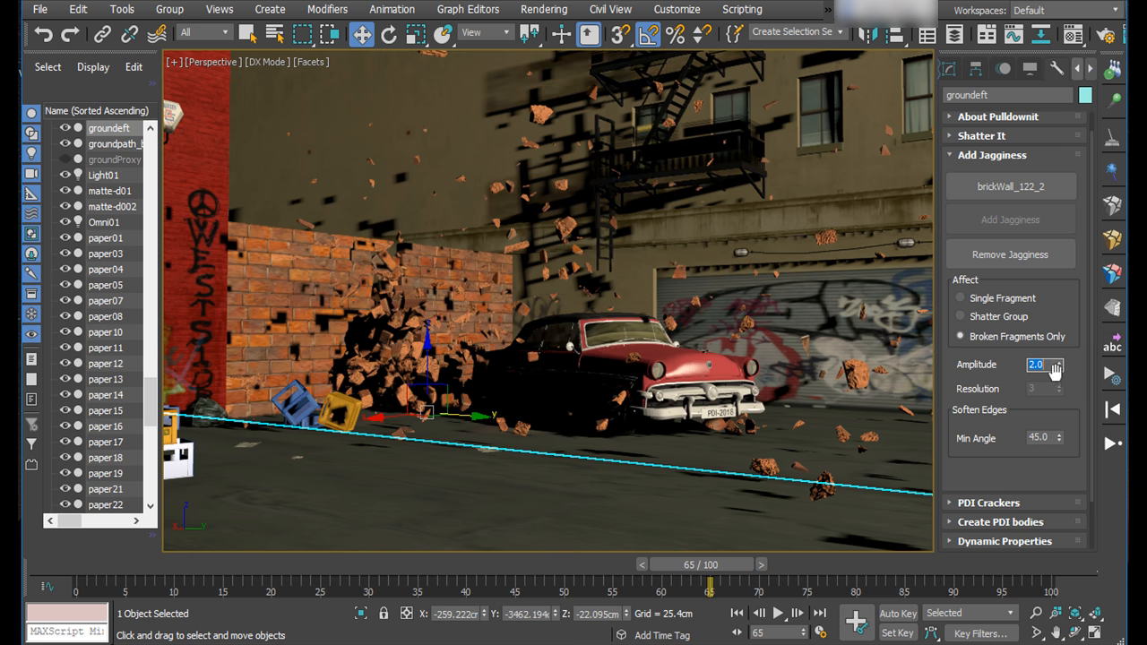
pyautogui.moveTo(1059, 370)
pyautogui.mouseDown()
pyautogui.moveTo(1060, 390)
pyautogui.moveTo(1063, 354)
pyautogui.moveTo(1061, 411)
pyautogui.moveTo(1066, 400)
pyautogui.mouseUp()
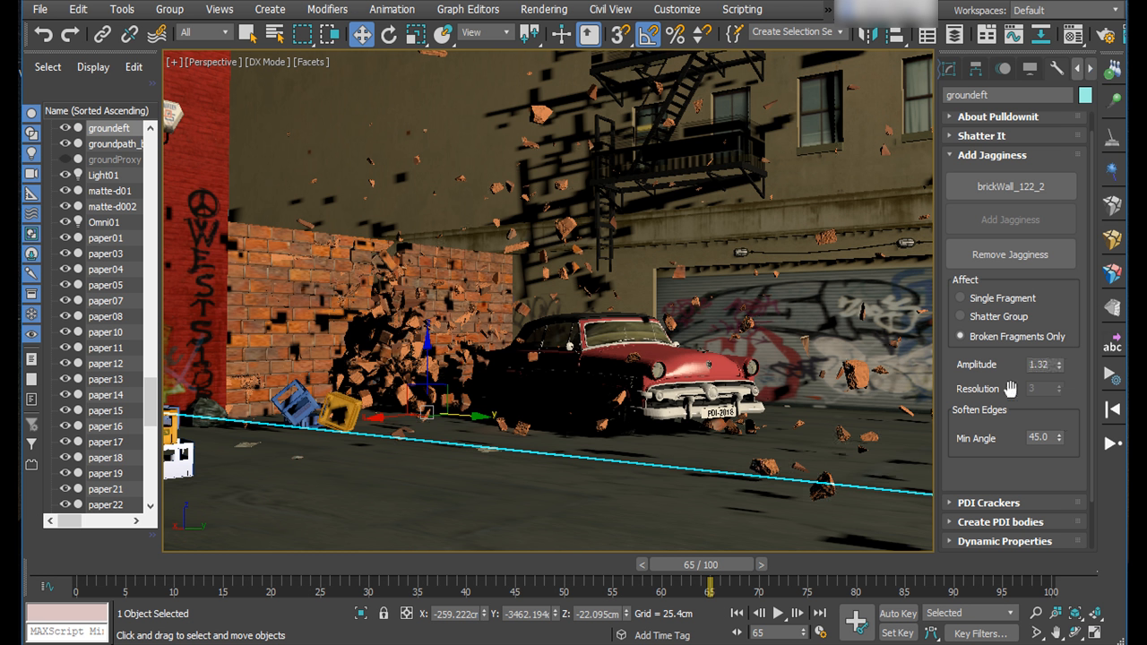
pyautogui.click(1045, 367)
pyautogui.write('1')
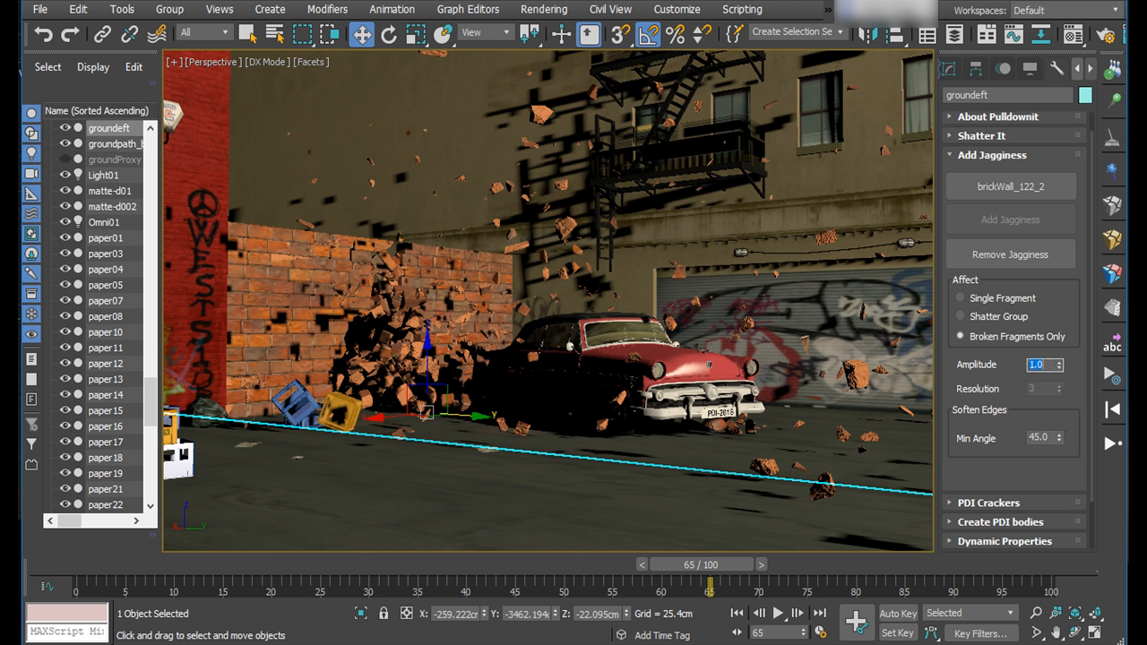
pyautogui.press('Return')
# - Play back the jagged fragments, select the white crate, replay from frame 0, and go to frame 60
pyautogui.moveTo(658, 565); pyautogui.dragTo(458, 565)
pyautogui.press('w')
pyautogui.click(778, 613)
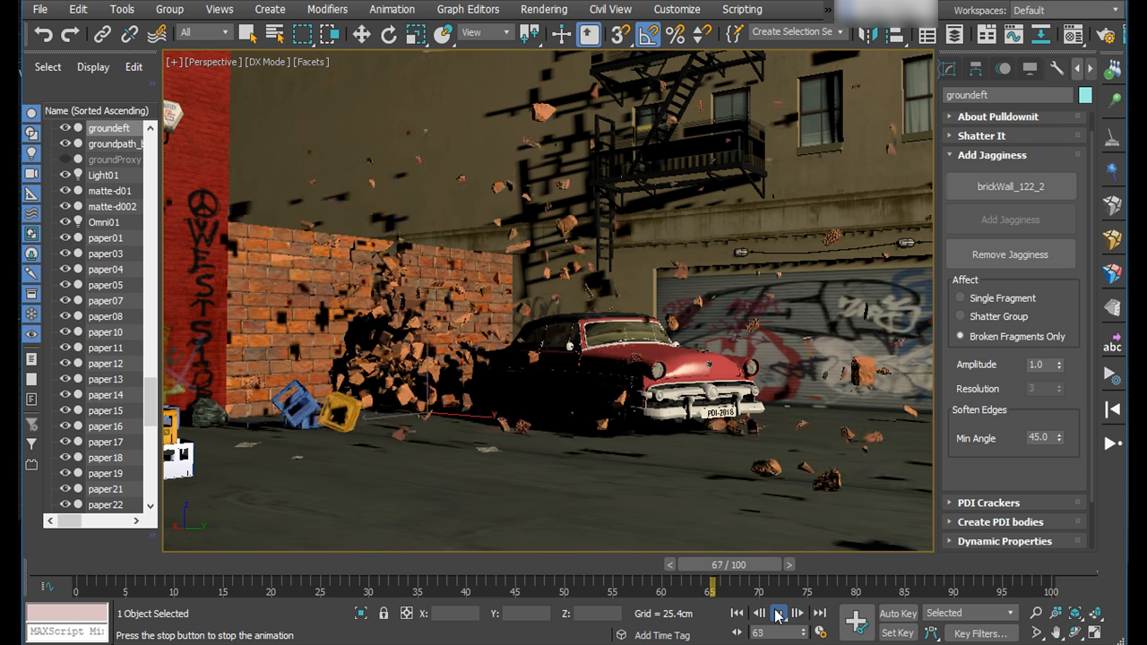
pyautogui.click(778, 613)
pyautogui.click(180, 460)
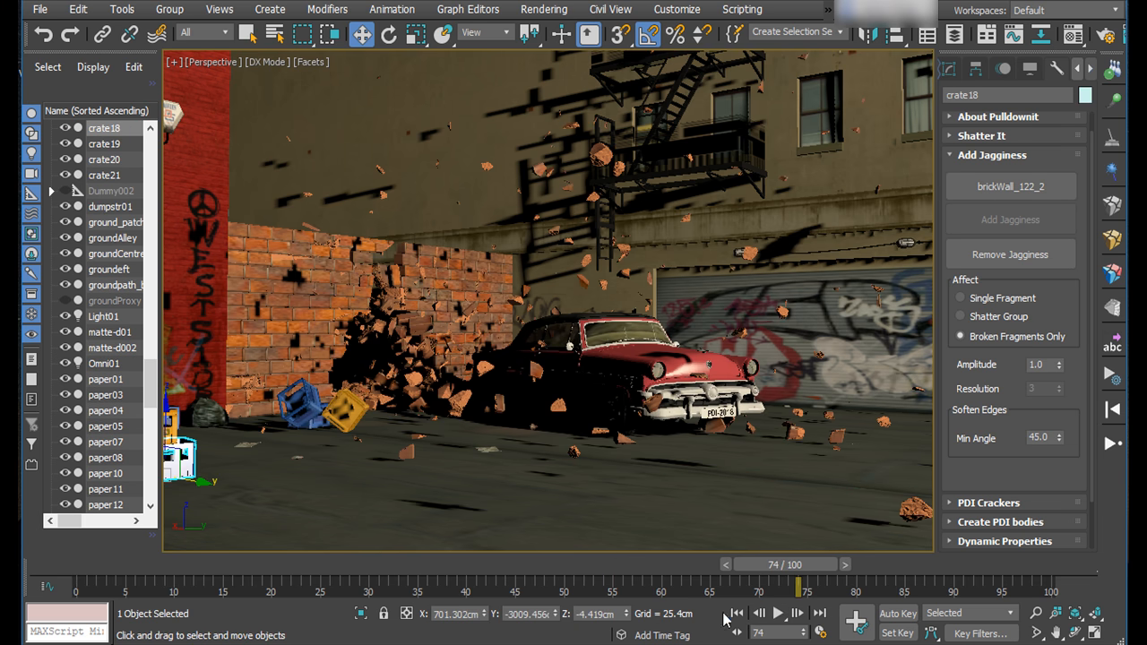
pyautogui.click(737, 613)
pyautogui.click(777, 613)
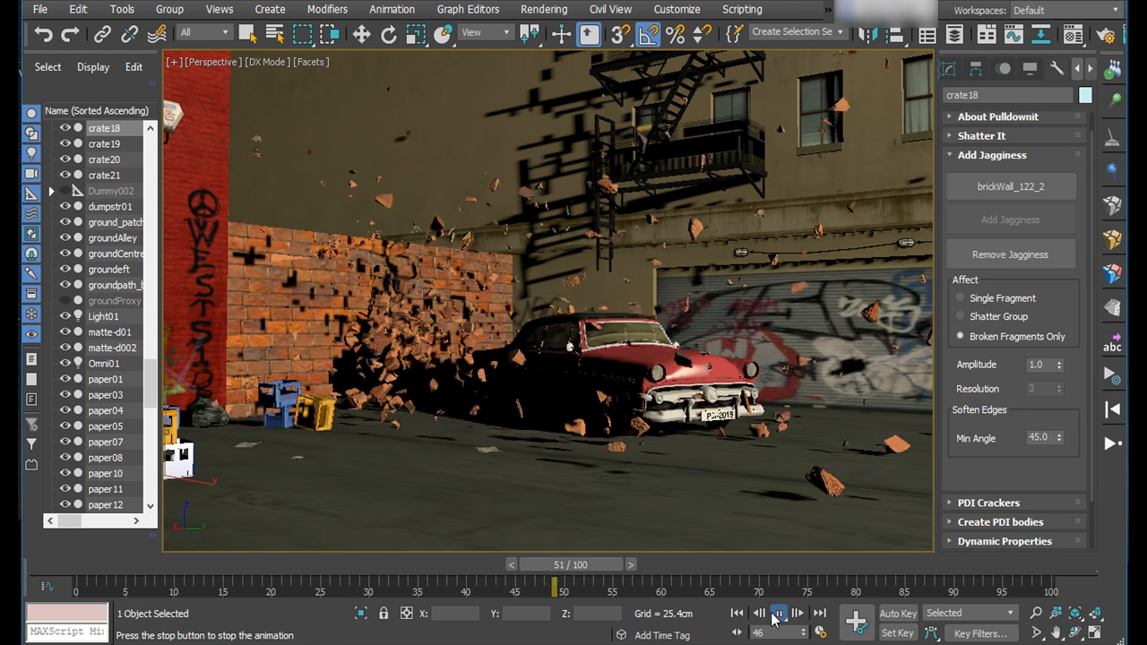
pyautogui.click(776, 614)
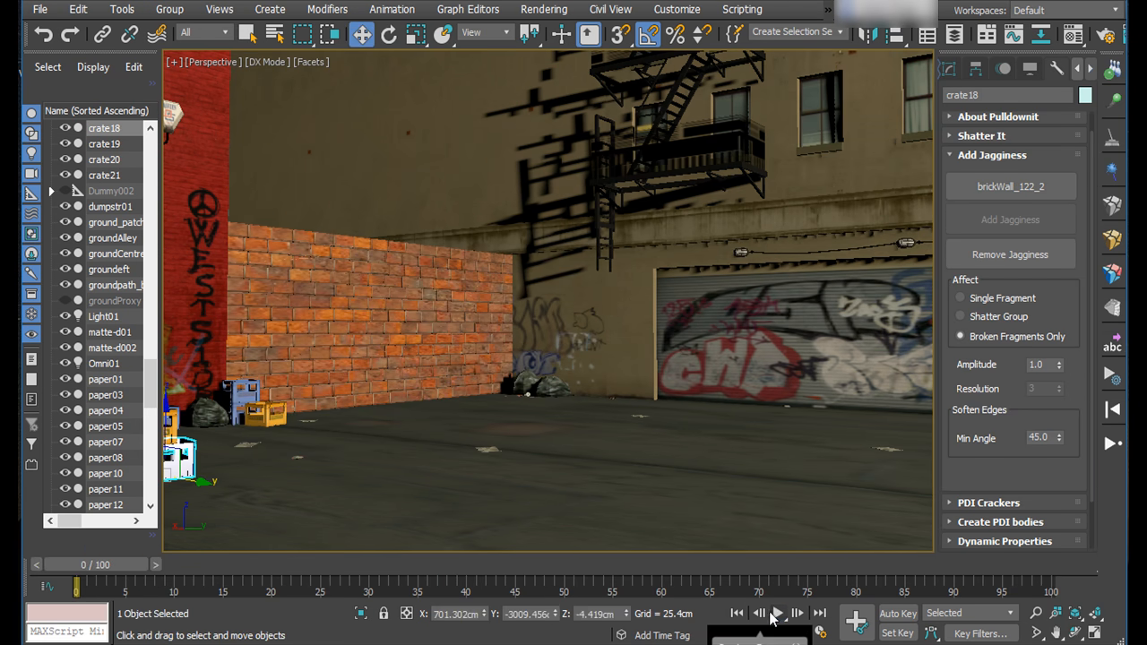
pyautogui.click(661, 564)
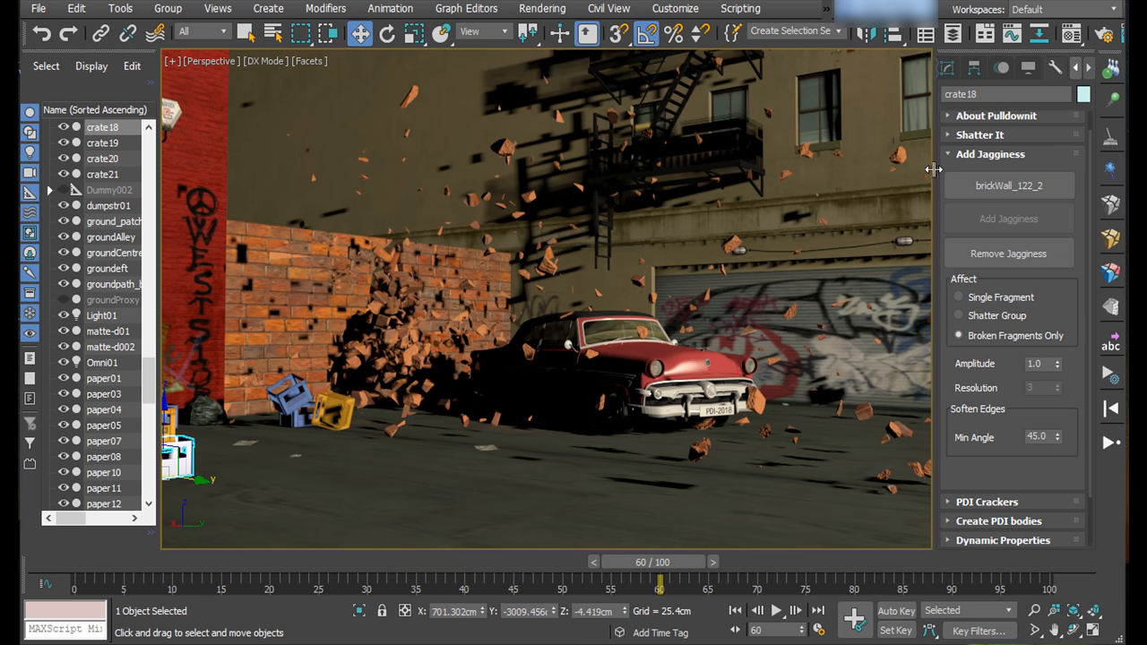
# - Open the Pulldownit world manager, disable all active single rigid bodies, and toggle the visibility of the disabled bodies off and on
pyautogui.scroll(1, 946, 148)
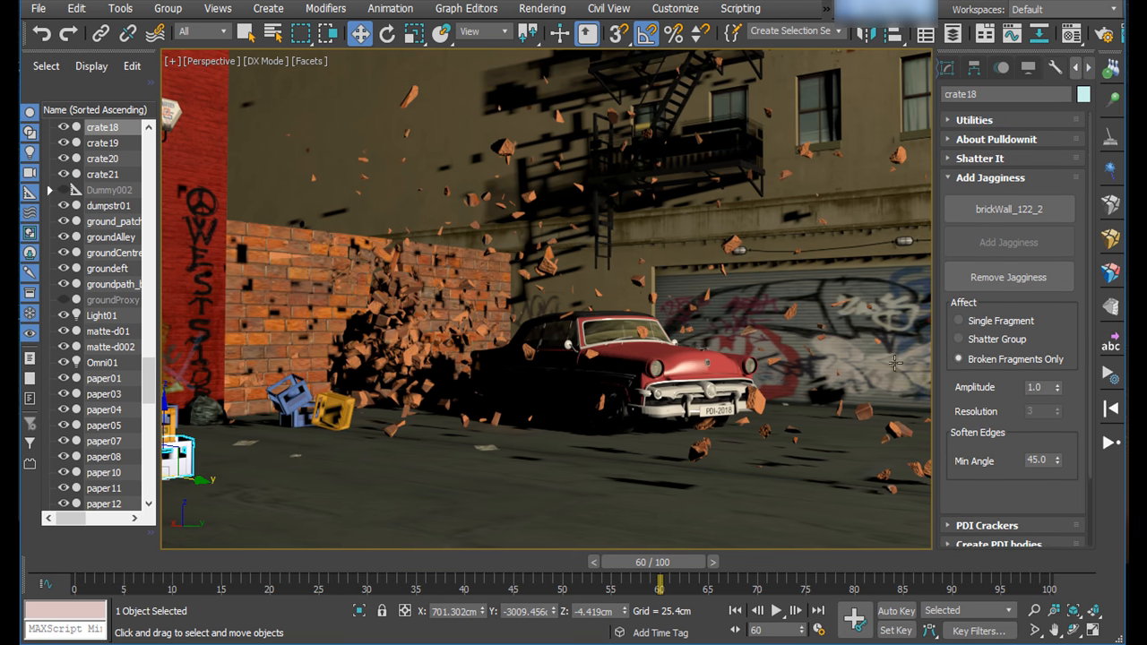
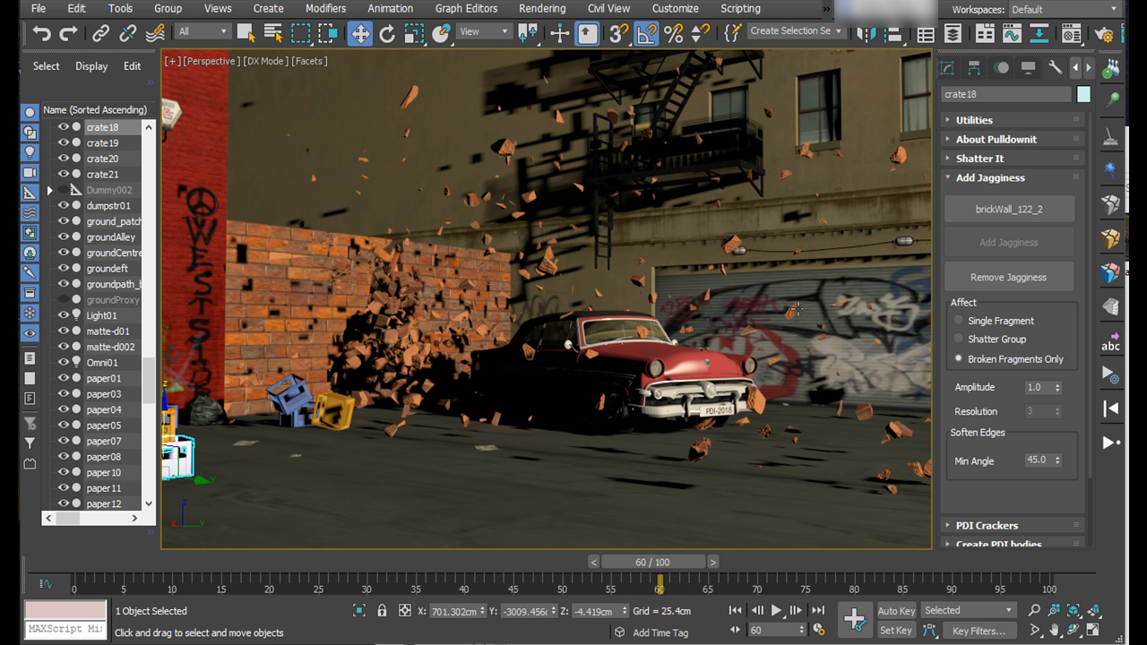
pyautogui.click(1109, 142)
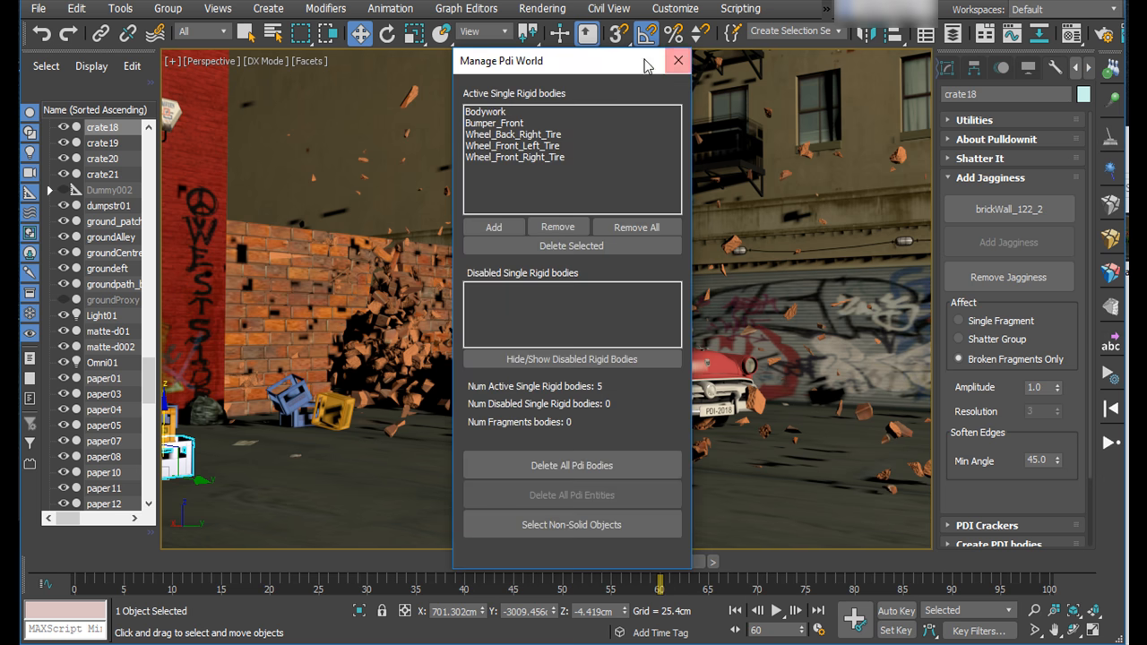
pyautogui.moveTo(608, 65); pyautogui.dragTo(946, 64)
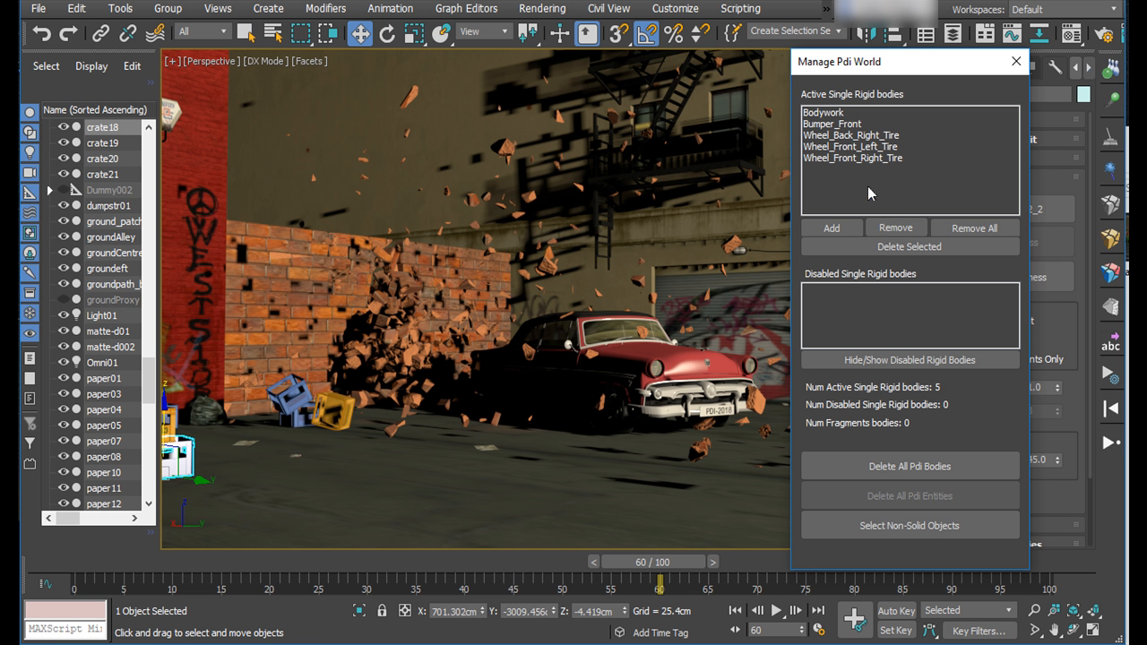
pyautogui.click(961, 231)
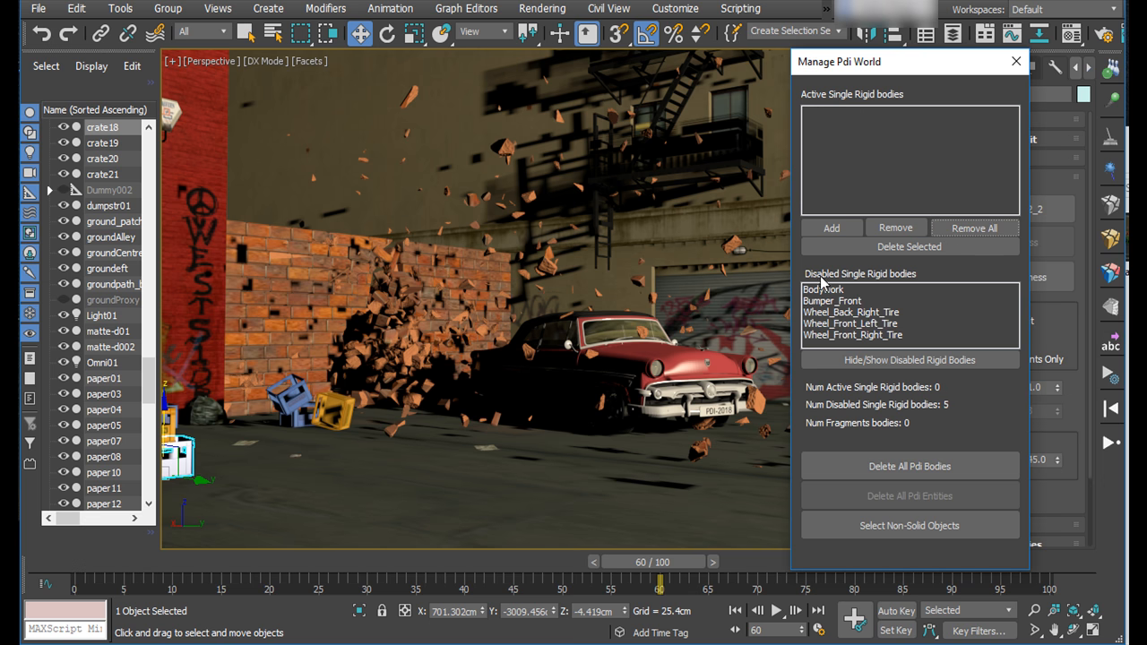
pyautogui.click(849, 361)
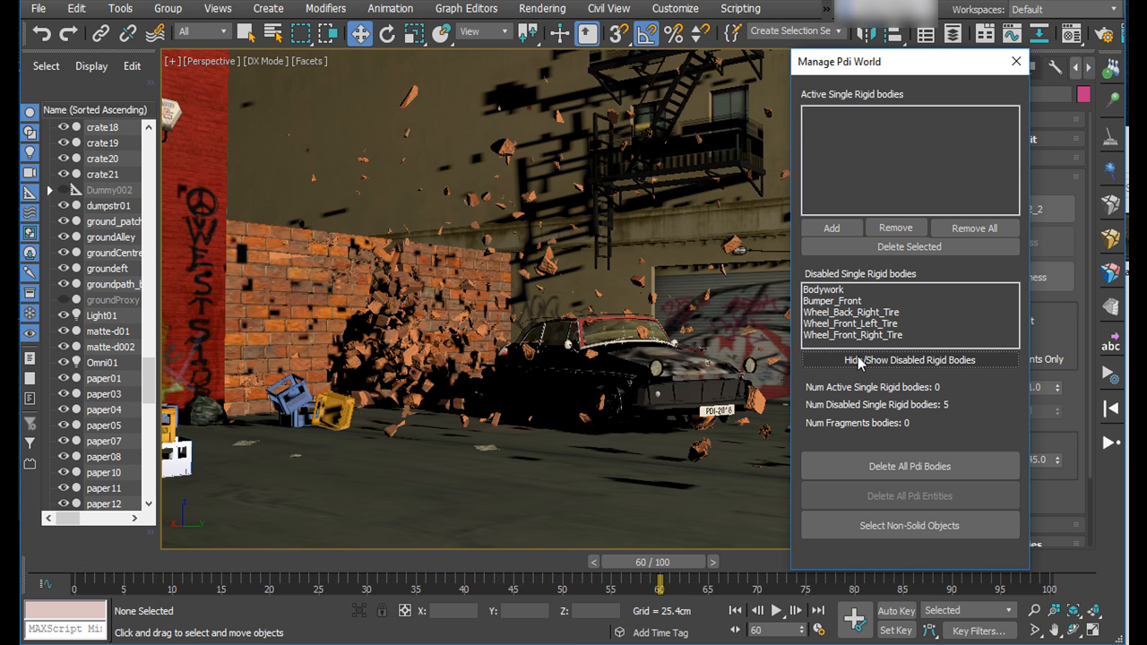
pyautogui.click(859, 361)
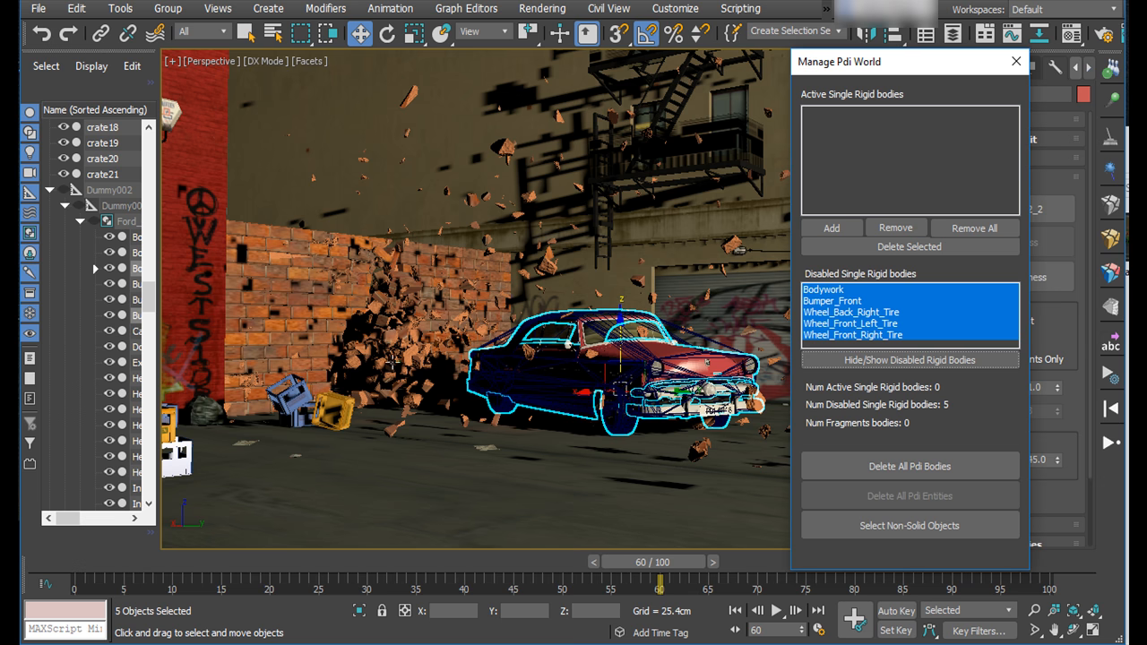
# - Delete all PDI bodies from the scene and close the world manager
pyautogui.click(900, 467)
pyautogui.click(681, 450)
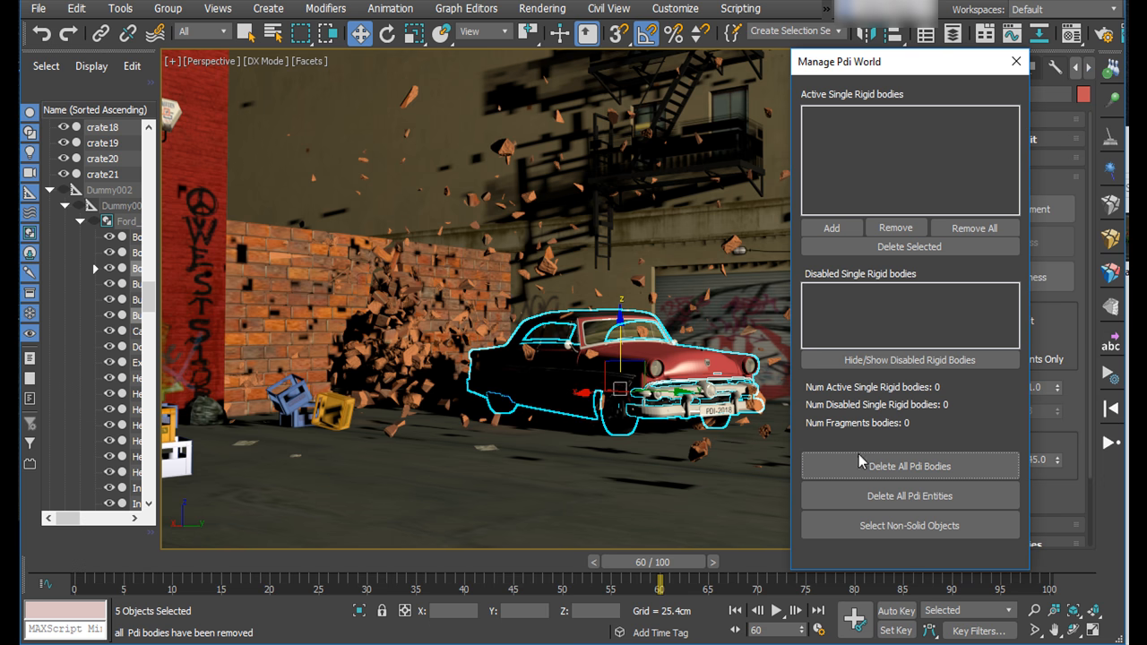
pyautogui.click(853, 498)
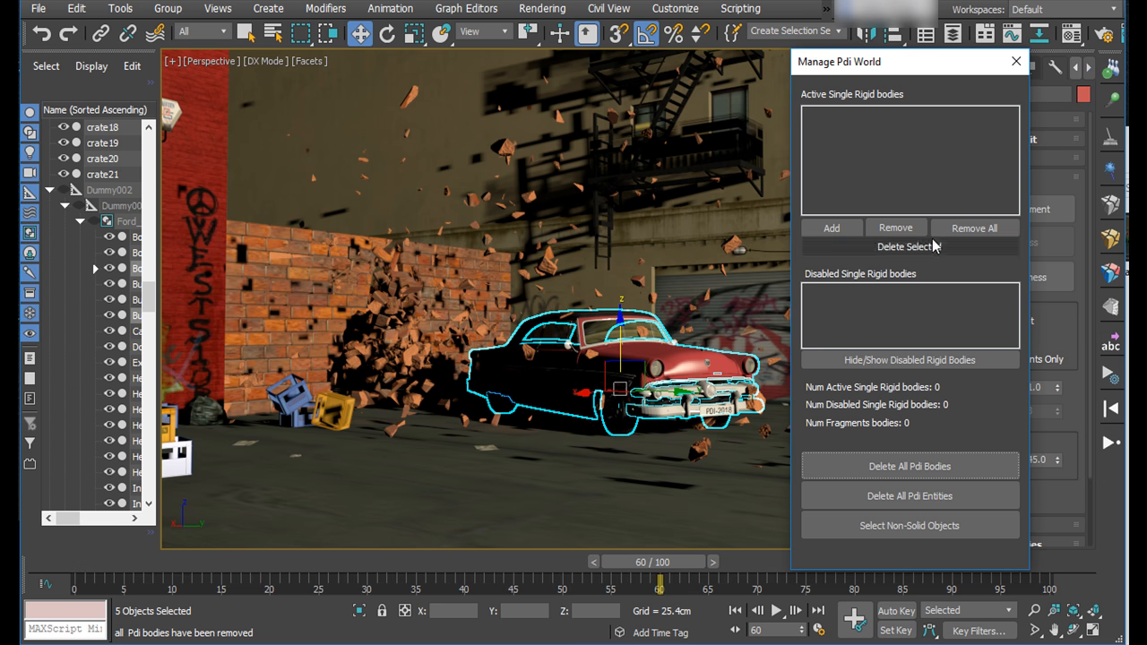
pyautogui.click(1016, 62)
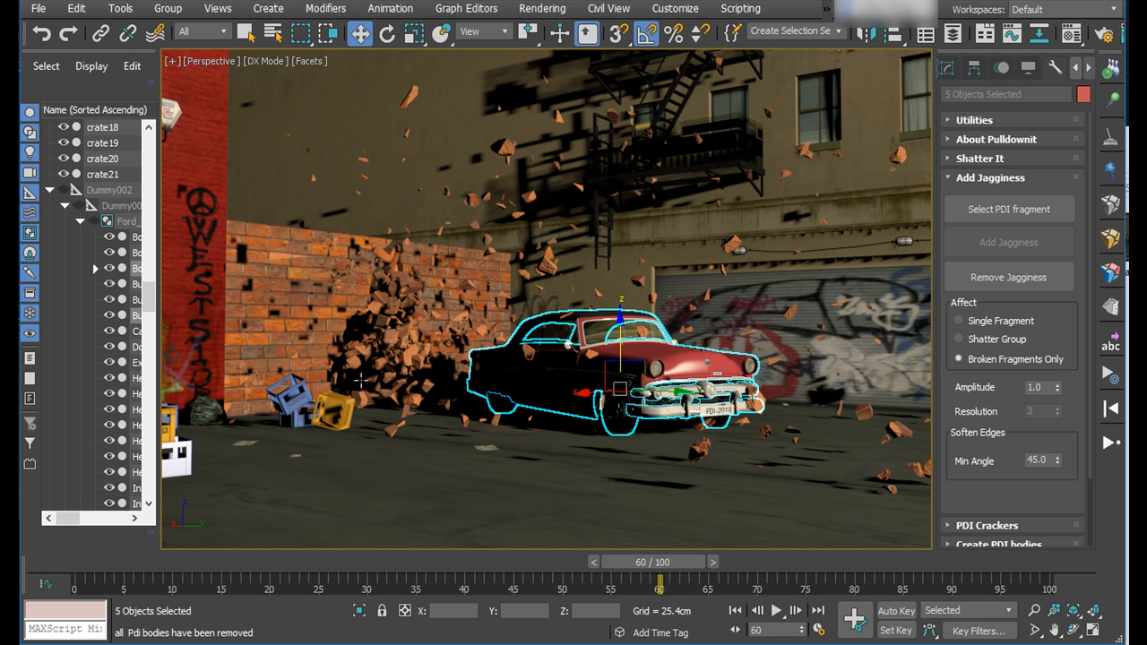
# - Select several brick fragments and the ground in turn to examine them, ending on the fragment in front of the car's rear side
pyautogui.moveTo(352, 364); pyautogui.dragTo(410, 349)
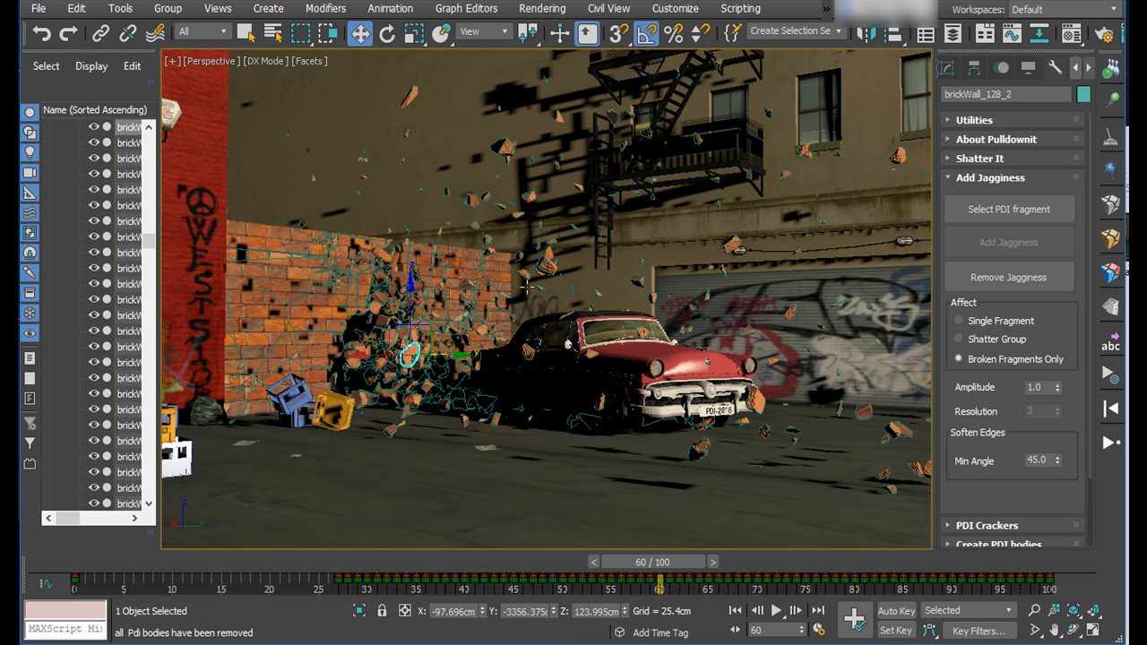
pyautogui.click(547, 266)
pyautogui.click(480, 414)
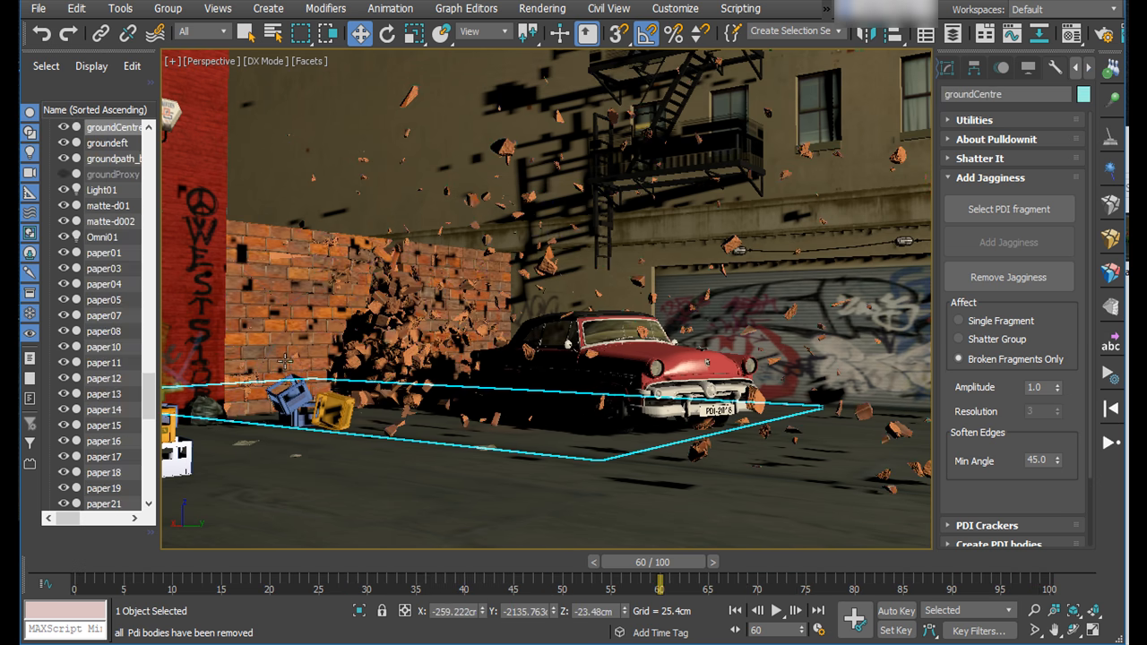
pyautogui.click(298, 313)
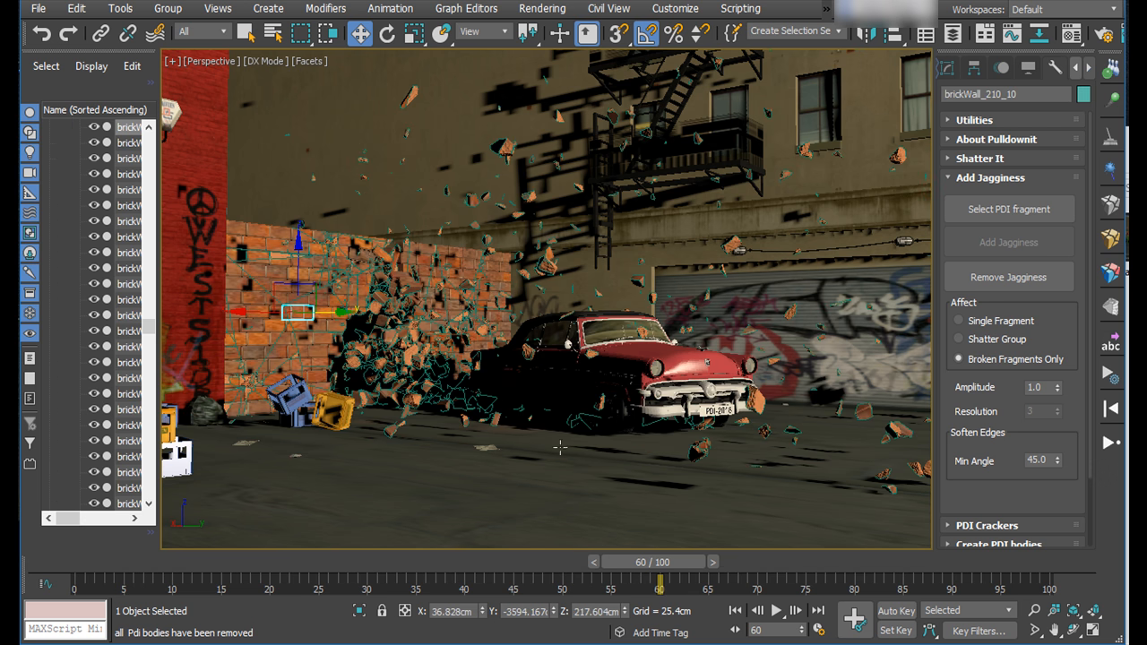
pyautogui.click(527, 351)
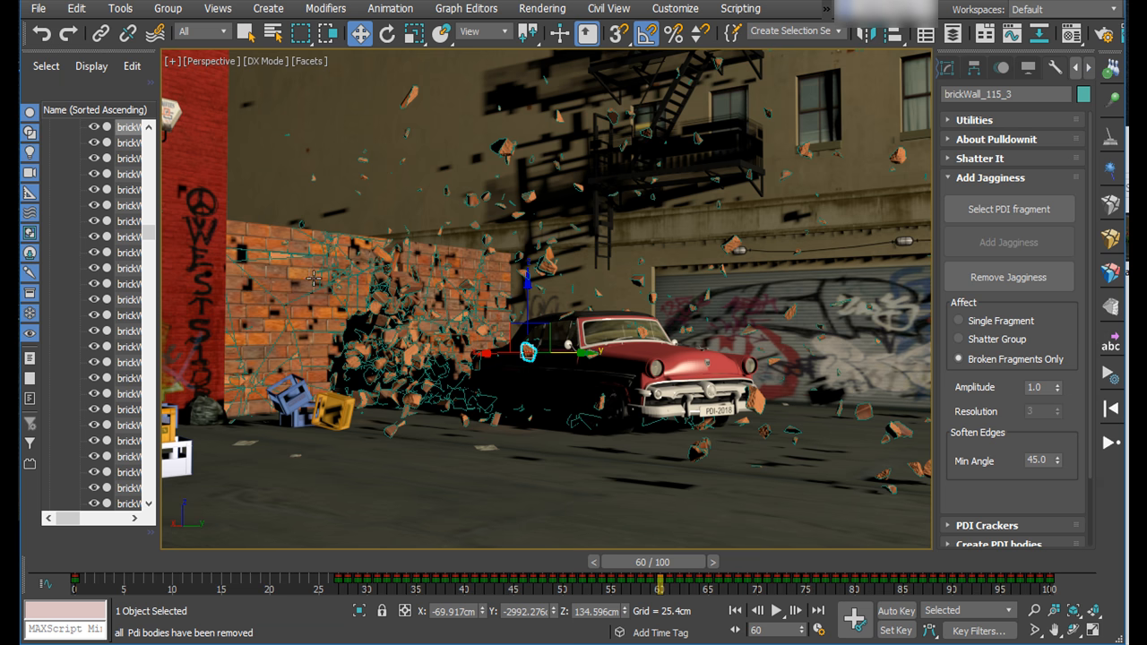
pyautogui.click(39, 8)
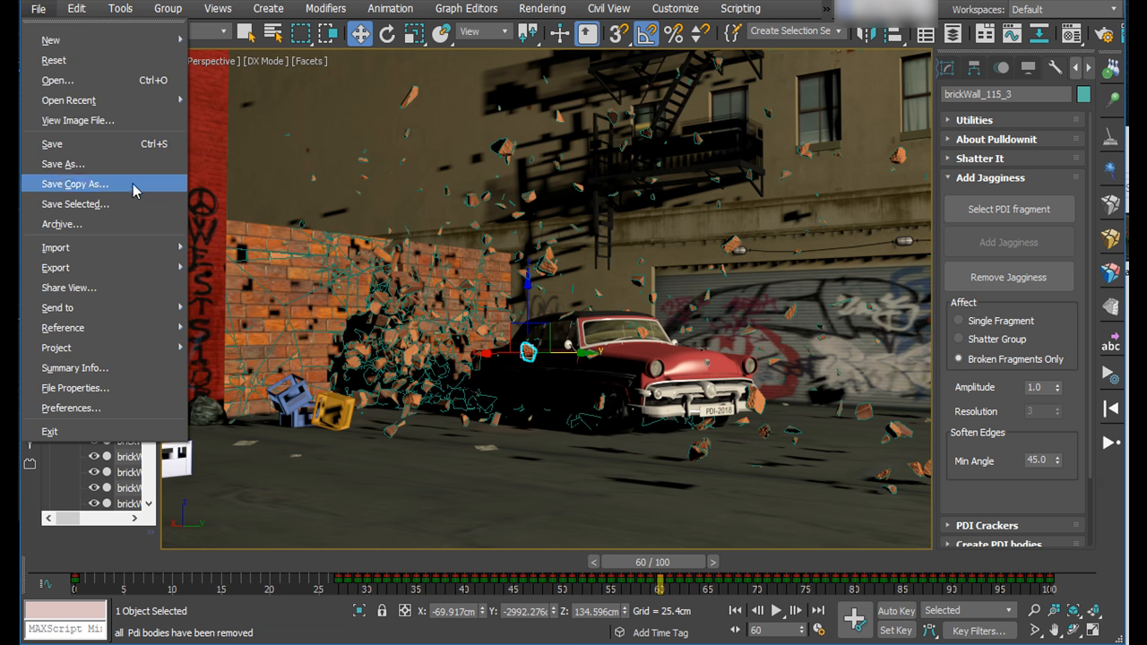
pyautogui.moveTo(107, 267)
pyautogui.click(224, 280)
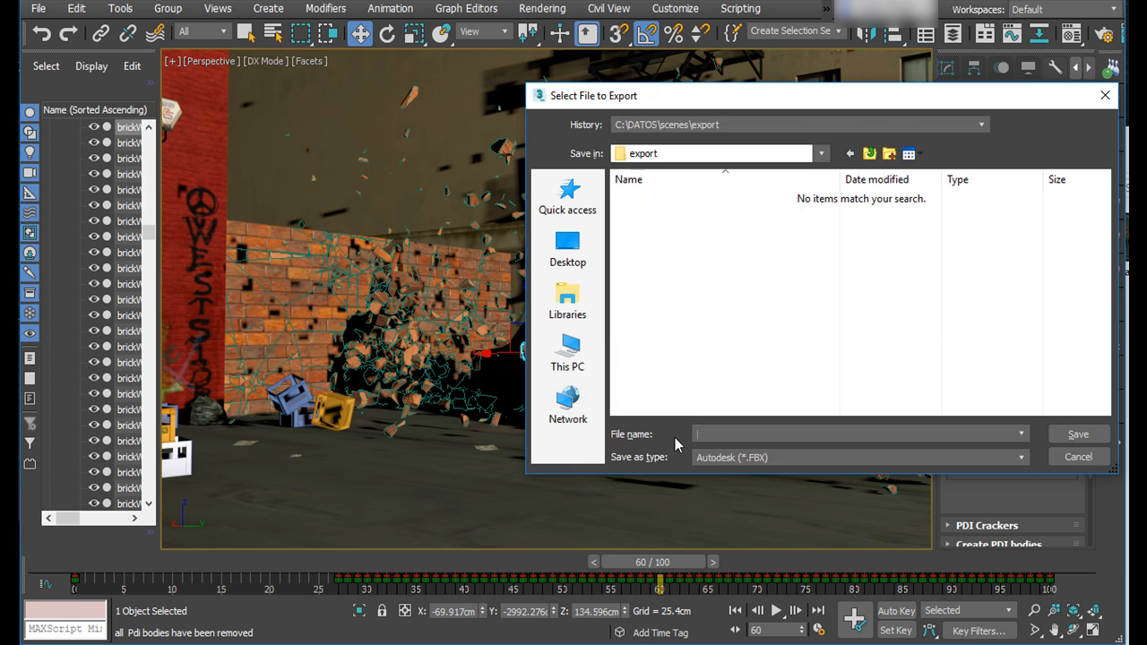
pyautogui.click(728, 458)
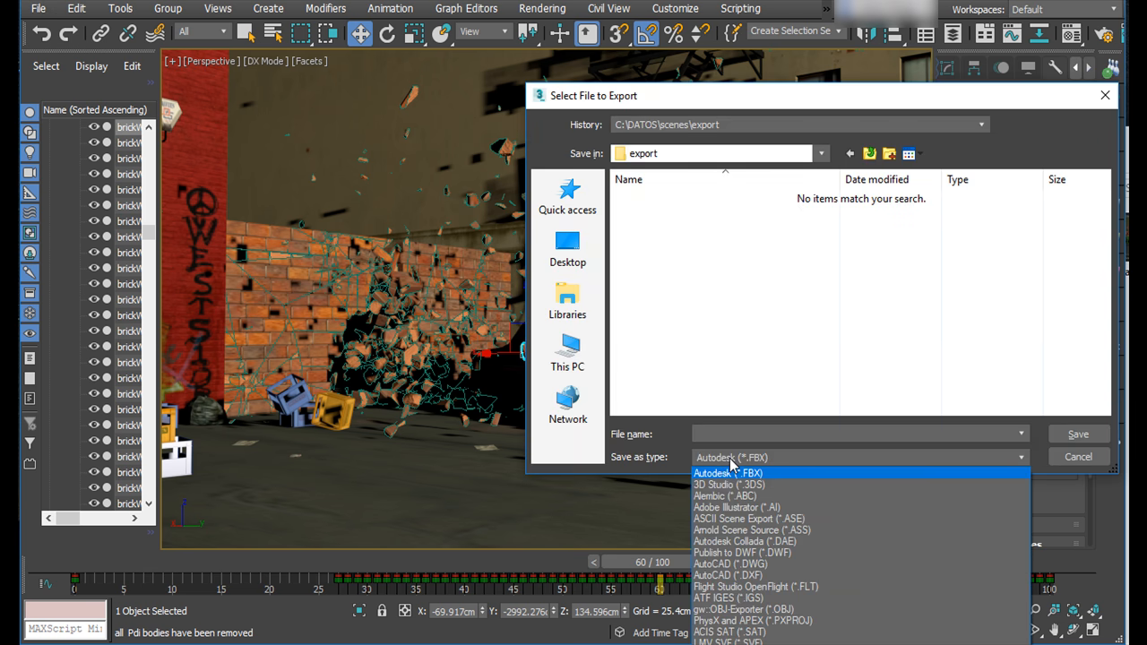
pyautogui.click(733, 495)
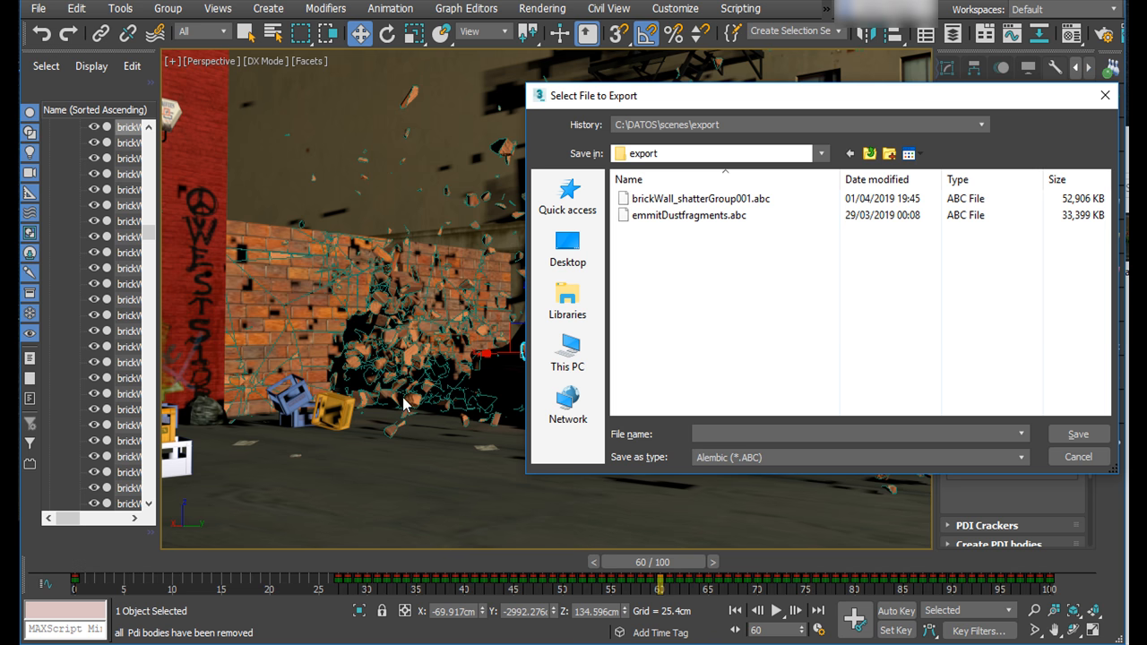
pyautogui.click(1105, 95)
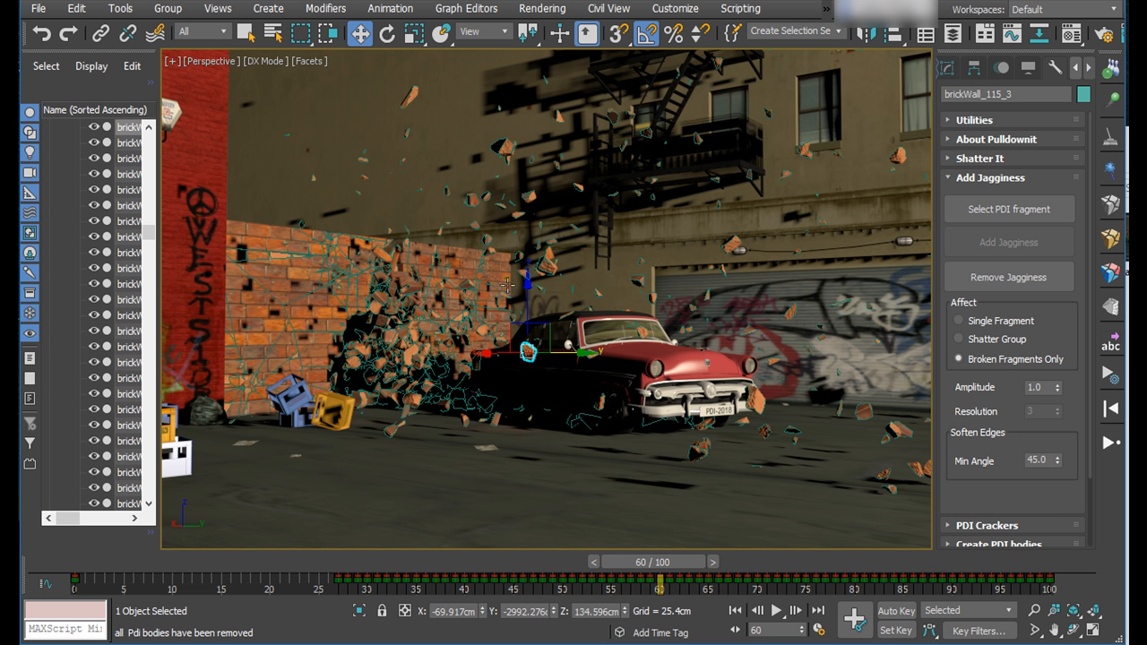
# - Select the fragment beside the car's front bumper and open PDI Combine Nodes for its shatter group
pyautogui.moveTo(529, 352); pyautogui.dragTo(760, 403)
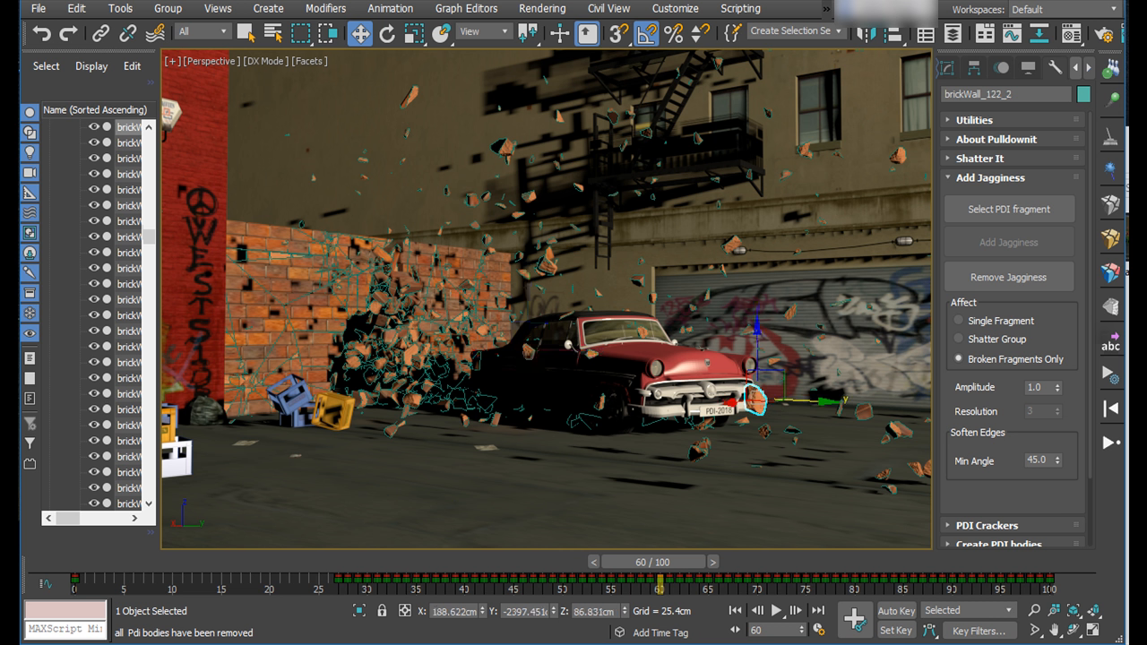
pyautogui.click(1111, 352)
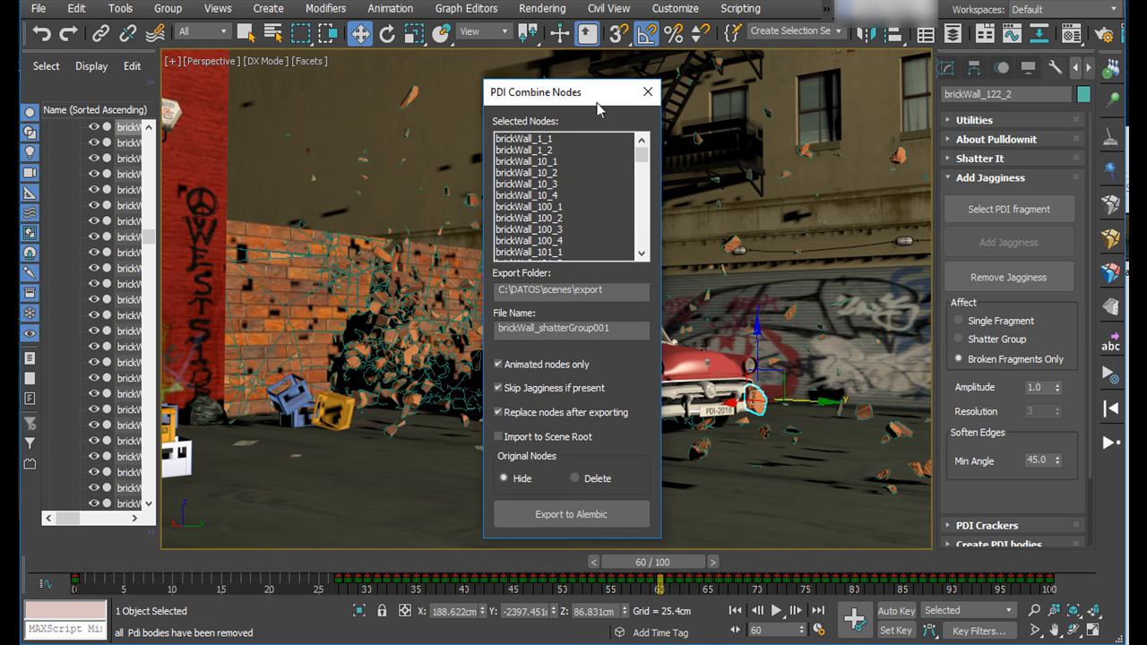
pyautogui.moveTo(596, 102); pyautogui.dragTo(851, 93)
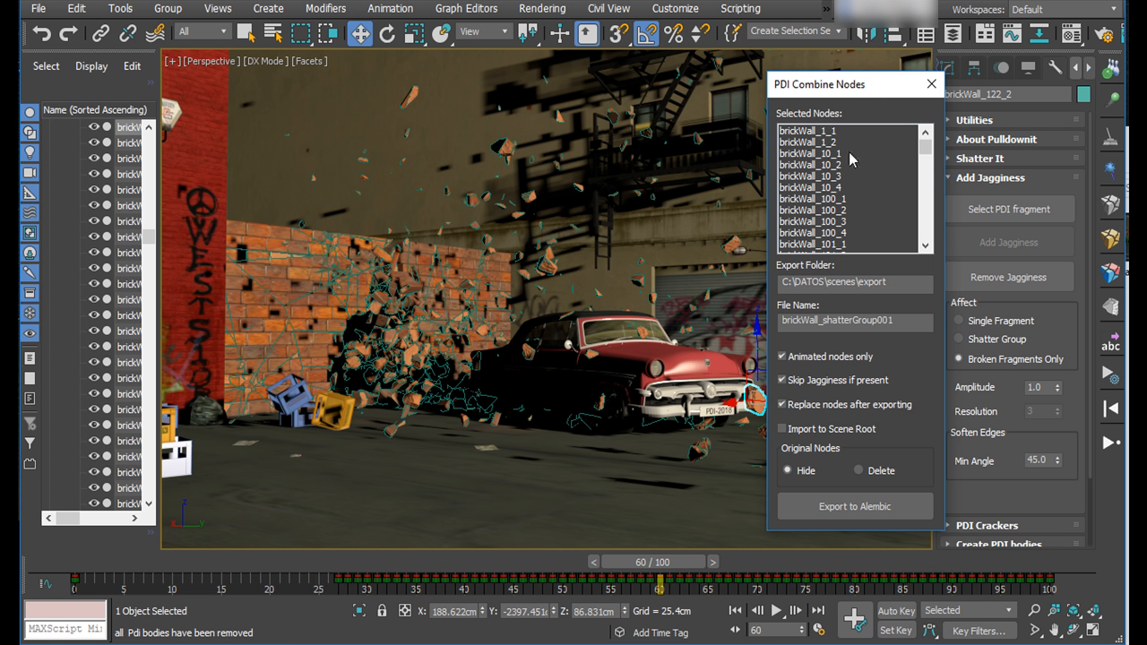
pyautogui.moveTo(925, 158); pyautogui.dragTo(927, 130)
pyautogui.moveTo(852, 97); pyautogui.dragTo(872, 92)
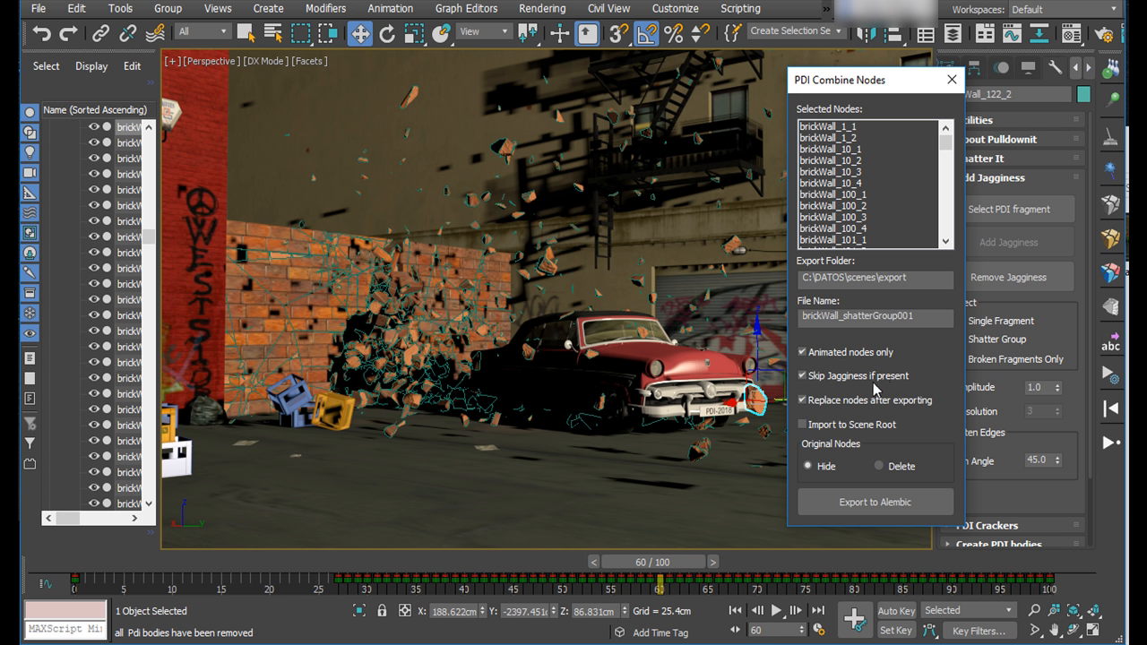
# - Keep Replace nodes after exporting enabled and export the group to Alembic as brickWall_shatterGroup001 over the active time segment 0 to 100
pyautogui.click(804, 401)
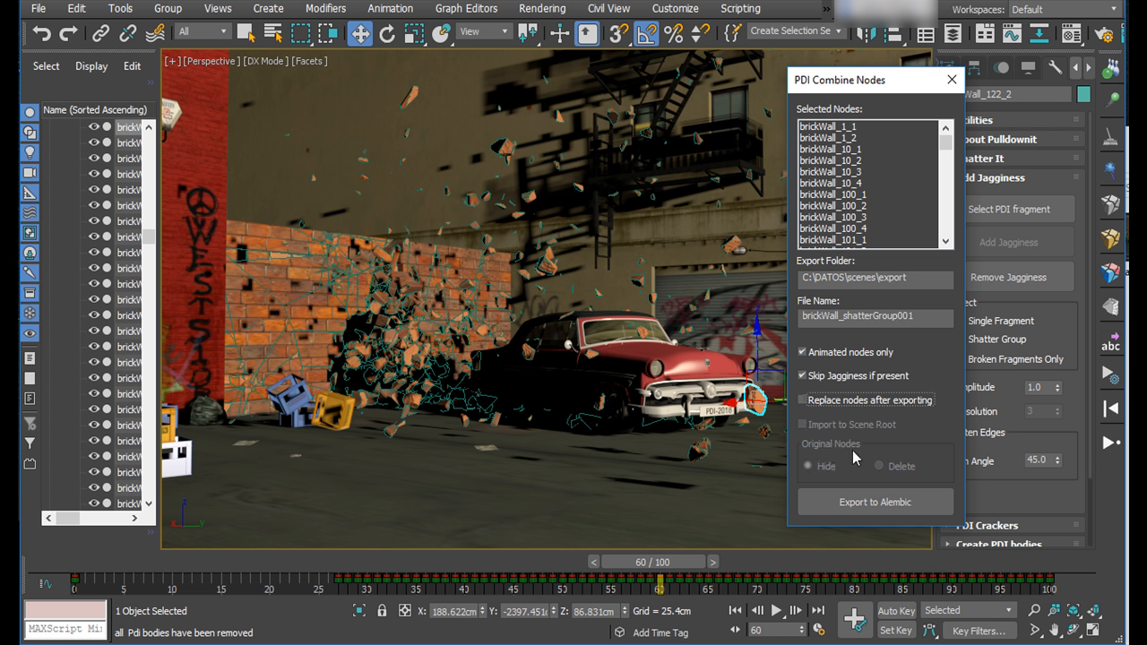
pyautogui.click(803, 402)
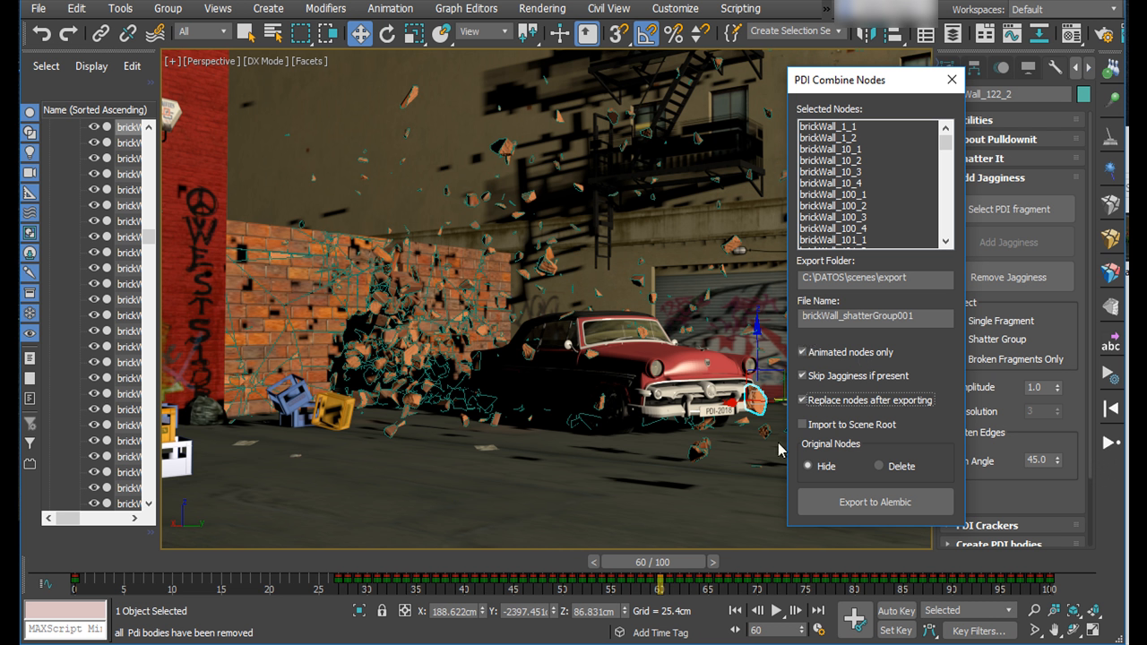
pyautogui.click(842, 506)
pyautogui.click(712, 454)
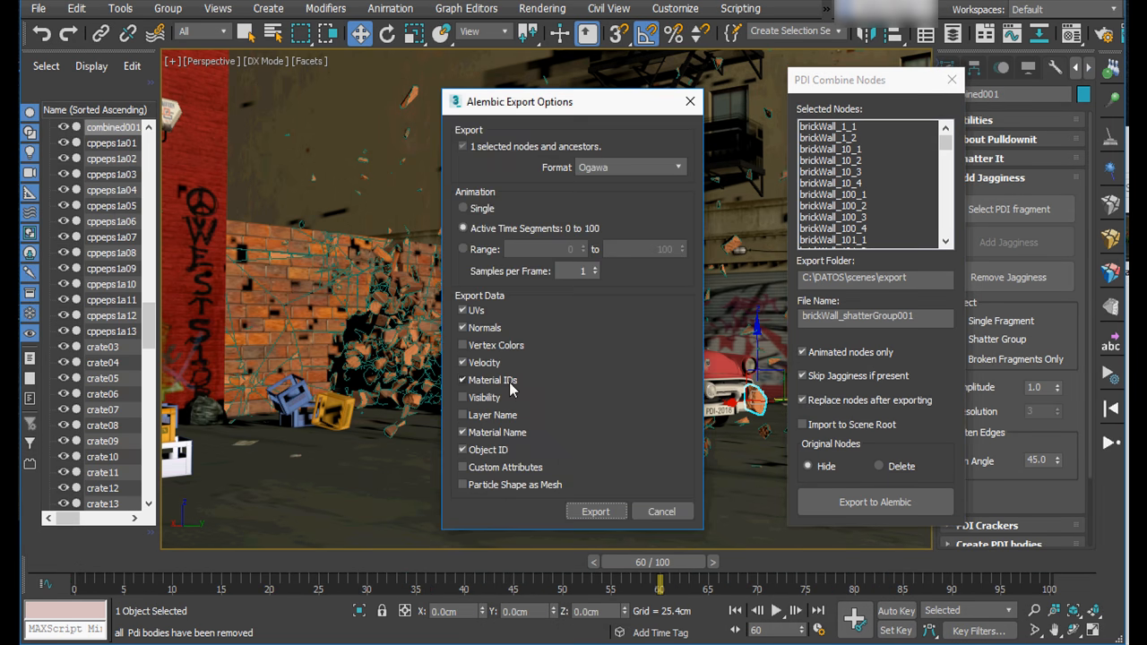
pyautogui.click(591, 511)
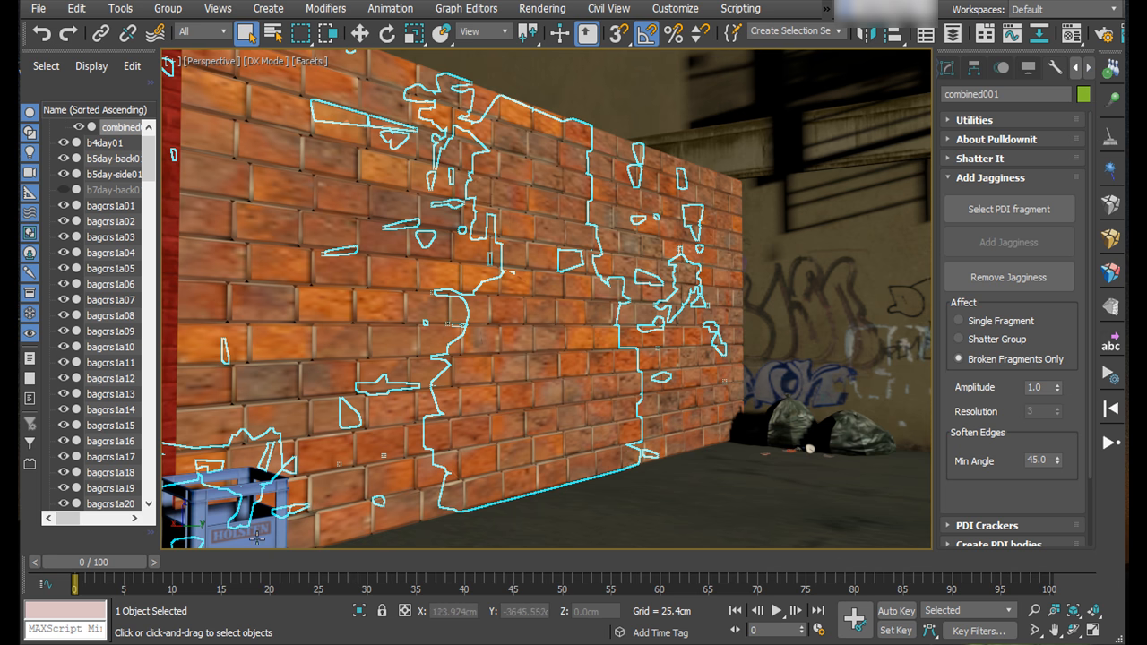
# - Scrub the combined wall mesh to frame 26 and on to frame 46, examining the break with the whole wall in view
pyautogui.moveTo(128, 569); pyautogui.dragTo(373, 568)
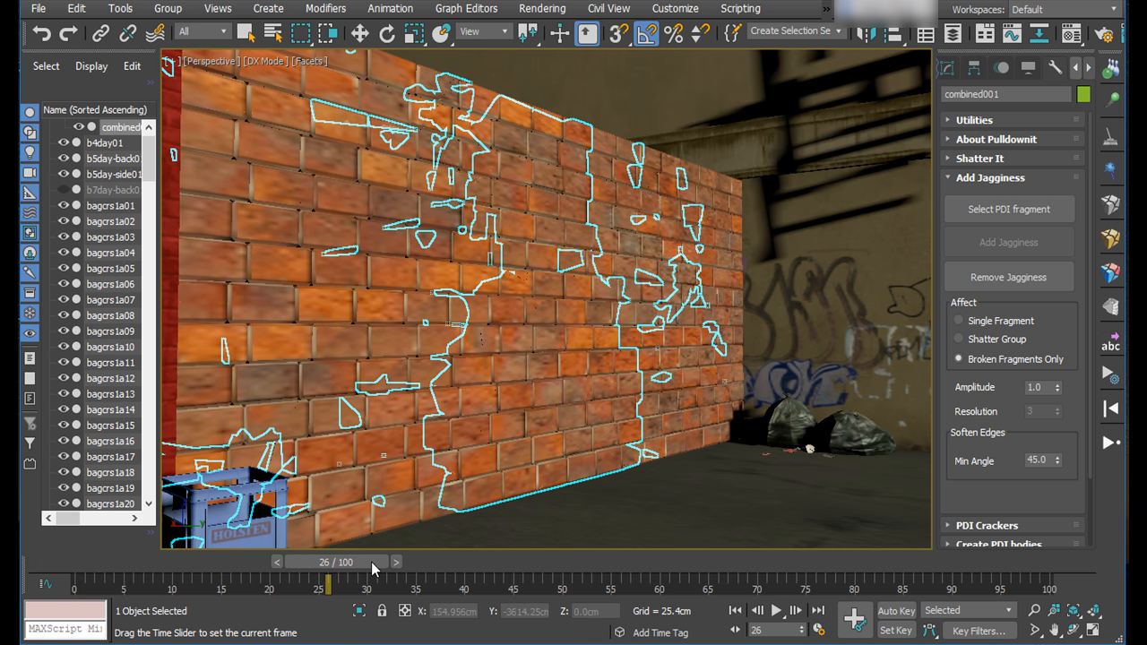
pyautogui.click(1034, 610)
pyautogui.moveTo(584, 365); pyautogui.dragTo(507, 422)
pyautogui.click(1054, 630)
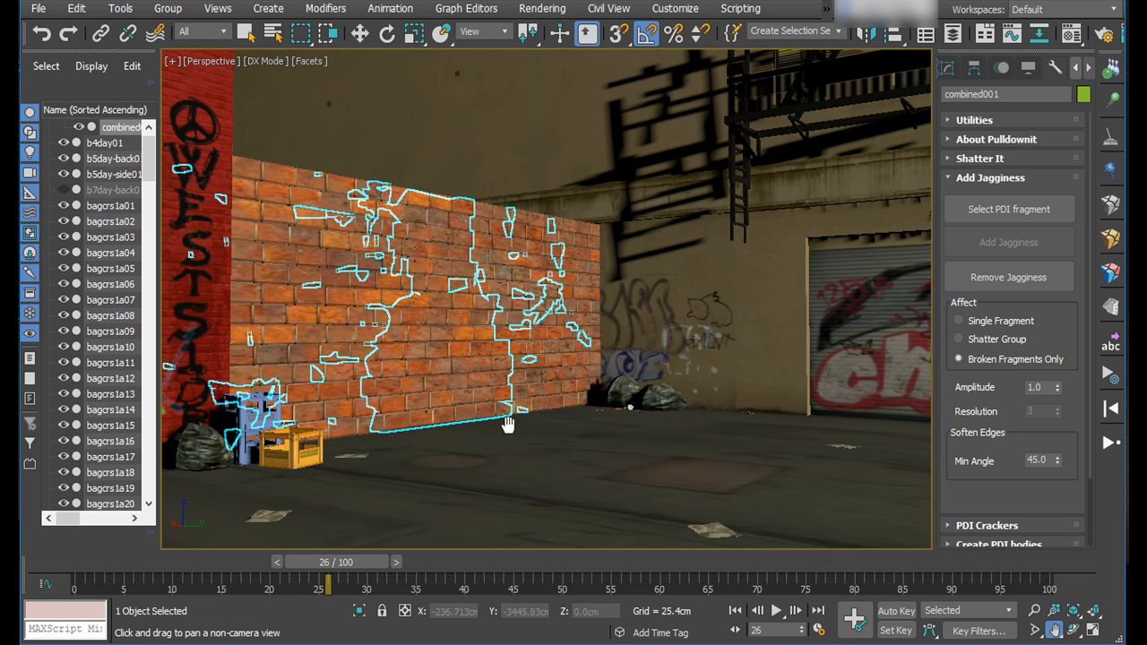
pyautogui.click(1034, 610)
pyautogui.moveTo(722, 484); pyautogui.dragTo(718, 467)
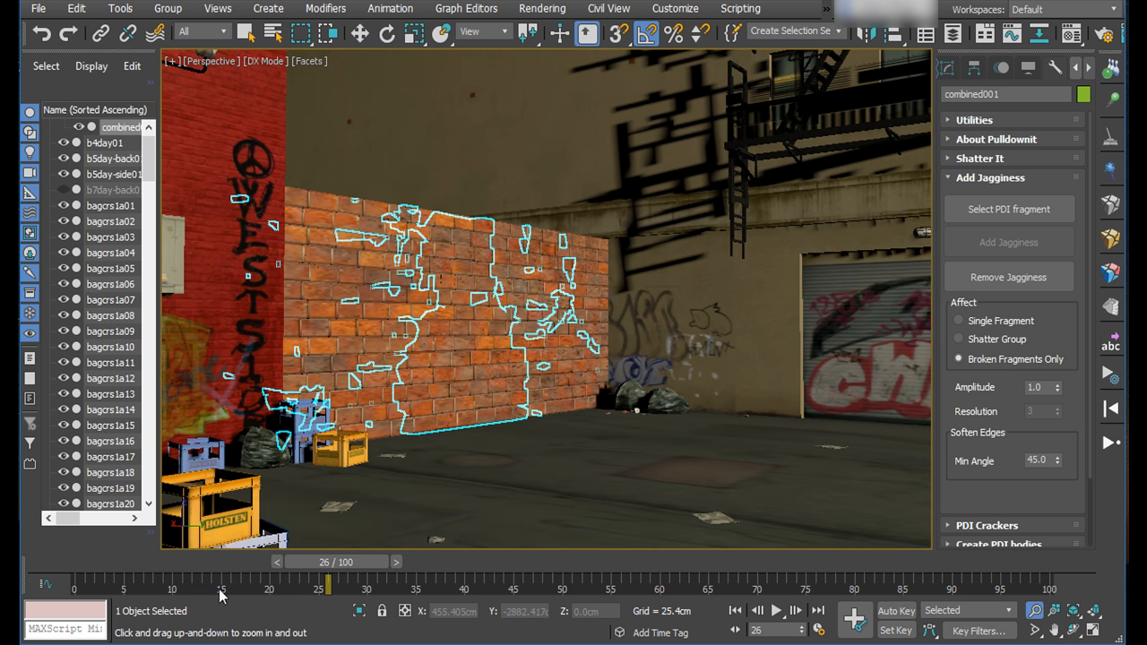
pyautogui.moveTo(341, 570); pyautogui.dragTo(522, 566)
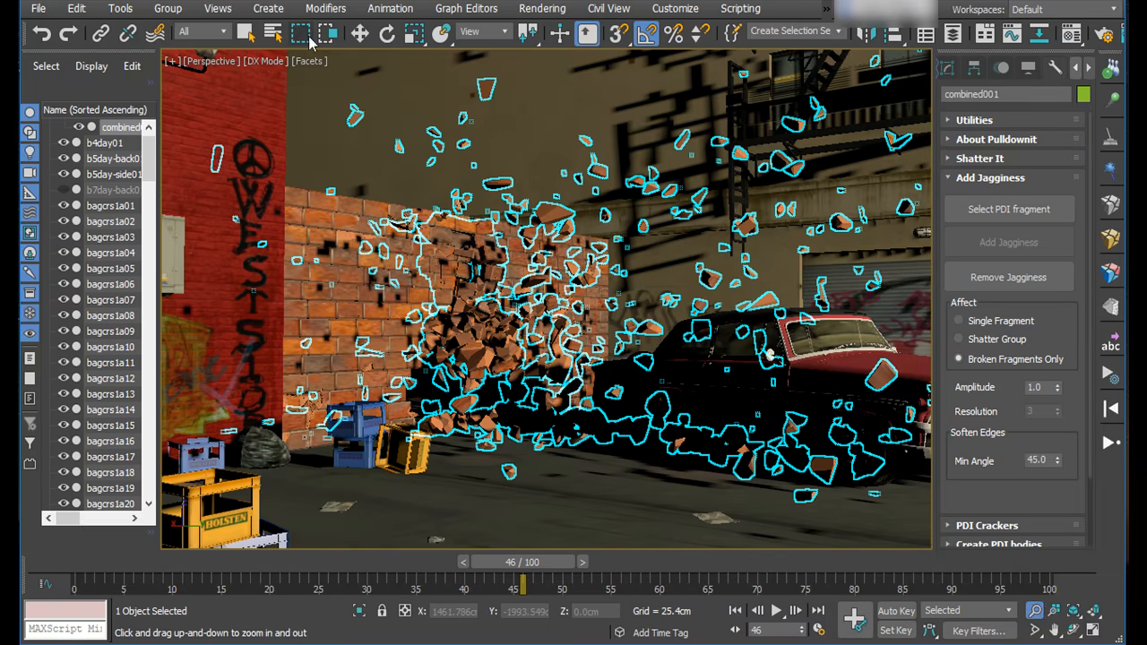
# - Isolate the combined wall mesh at frame 46 and frame its scattered fragments in the view
pyautogui.click(249, 35)
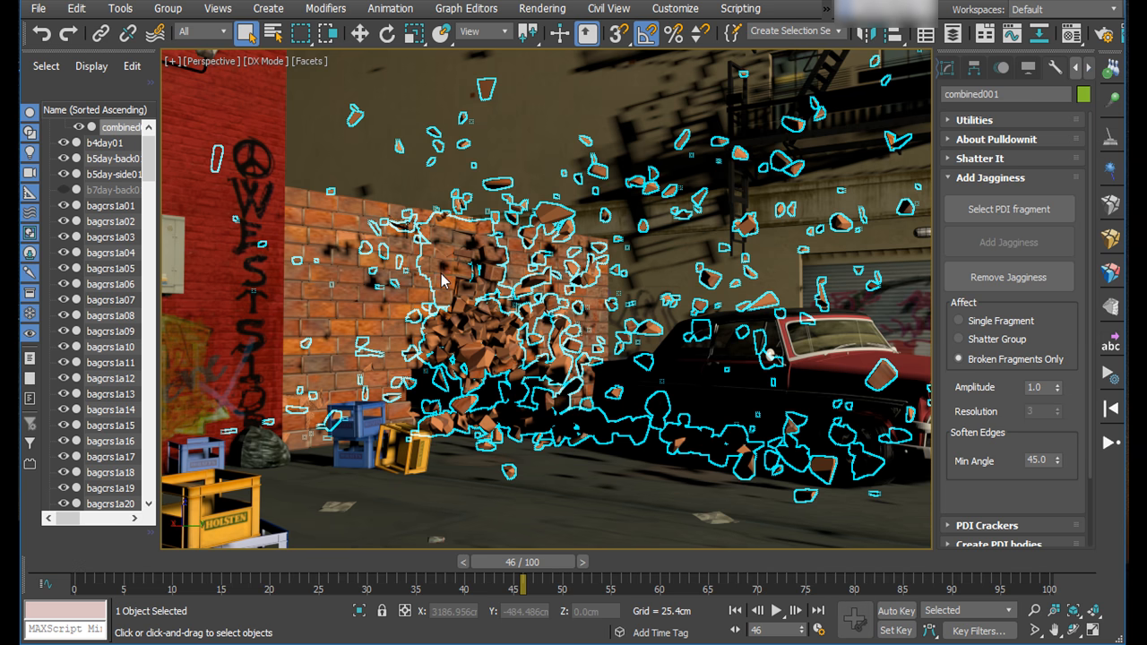
pyautogui.rightClick(441, 273)
pyautogui.click(466, 114)
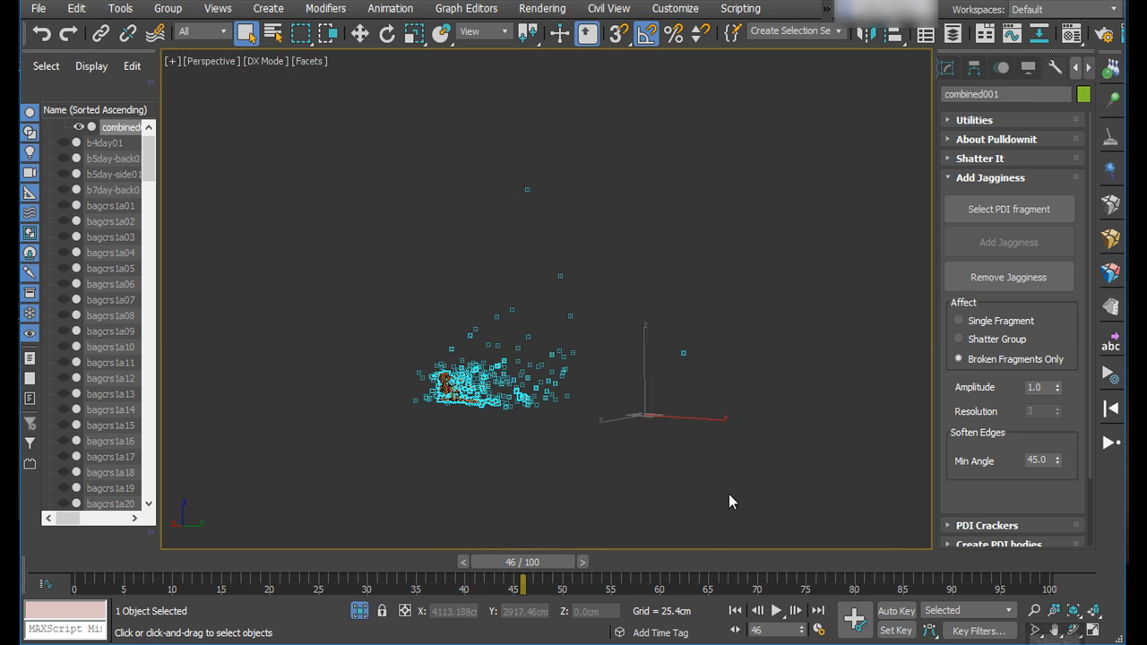
pyautogui.click(1035, 610)
pyautogui.moveTo(583, 404); pyautogui.dragTo(481, 361)
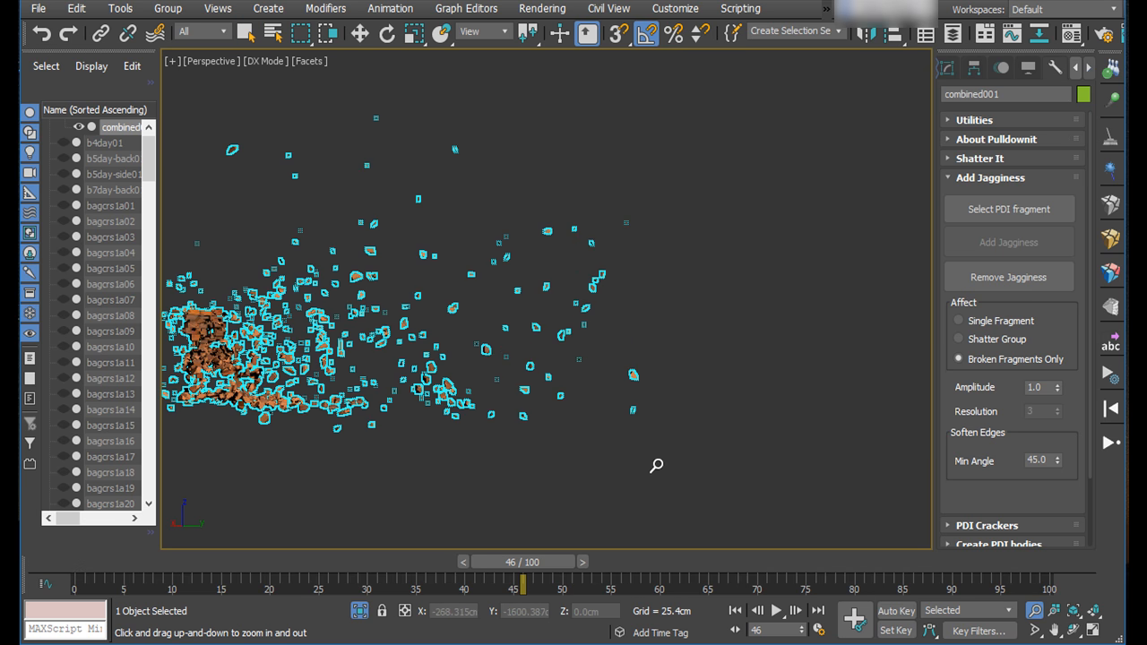
pyautogui.click(1054, 630)
pyautogui.moveTo(385, 389); pyautogui.dragTo(598, 367)
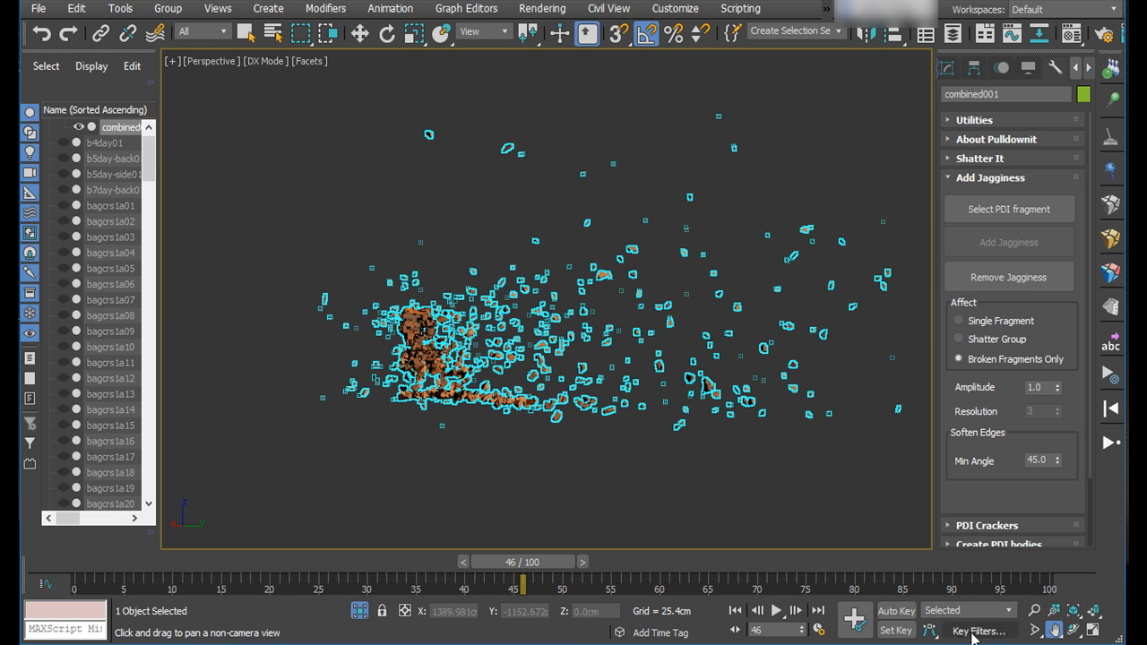
# - Scrub the isolated wall mesh back to frame 4 and examine the unbroken section and its loose pieces from farther out
pyautogui.moveTo(541, 564); pyautogui.dragTo(148, 563)
pyautogui.click(1094, 610)
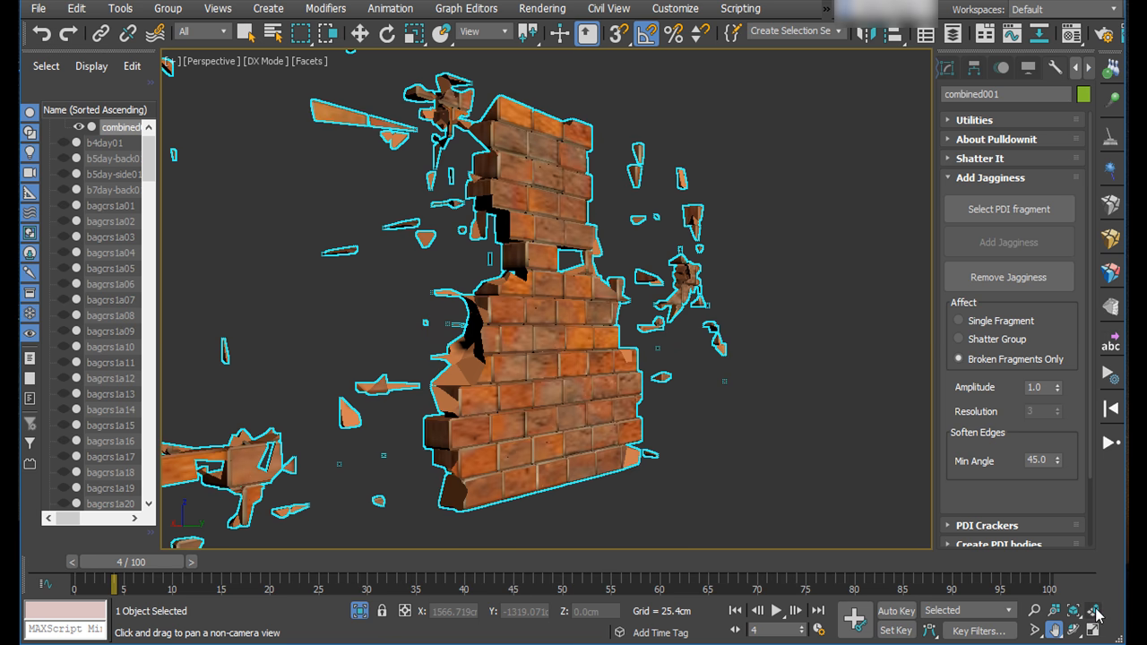
pyautogui.click(1035, 611)
pyautogui.moveTo(649, 401); pyautogui.dragTo(466, 383)
pyautogui.scroll(-5, 582, 375)
pyautogui.click(1046, 627)
pyautogui.click(245, 34)
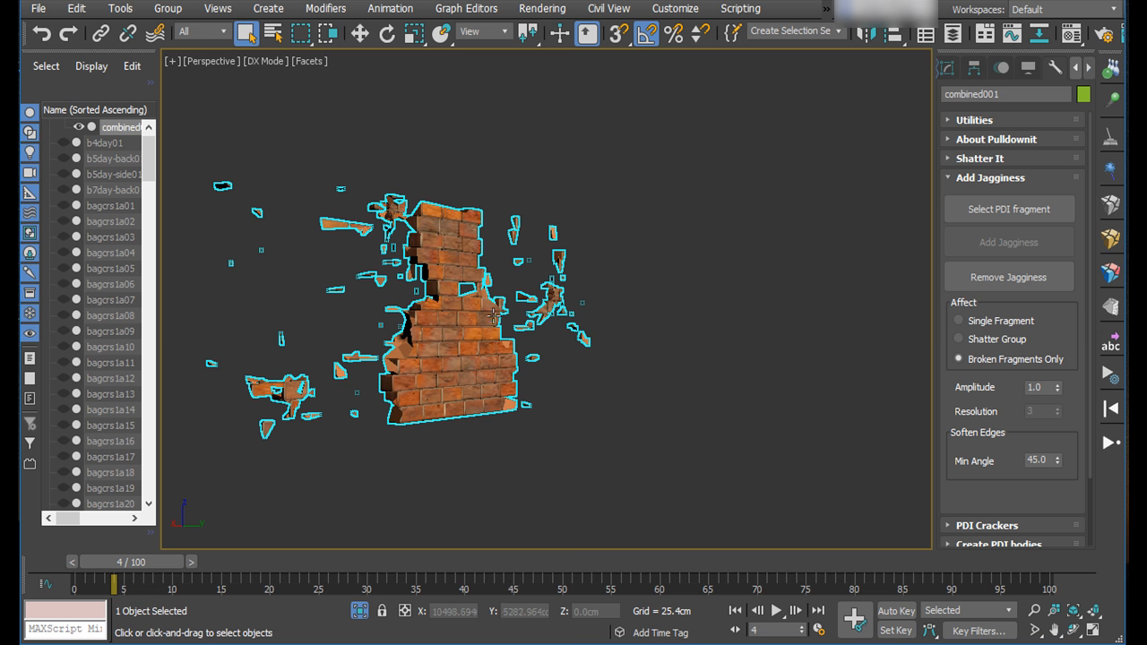
# - Review the combined mesh's Alembic source, object and playback parameters, and scrub to frame 63 to examine its fragments
pyautogui.click(974, 72)
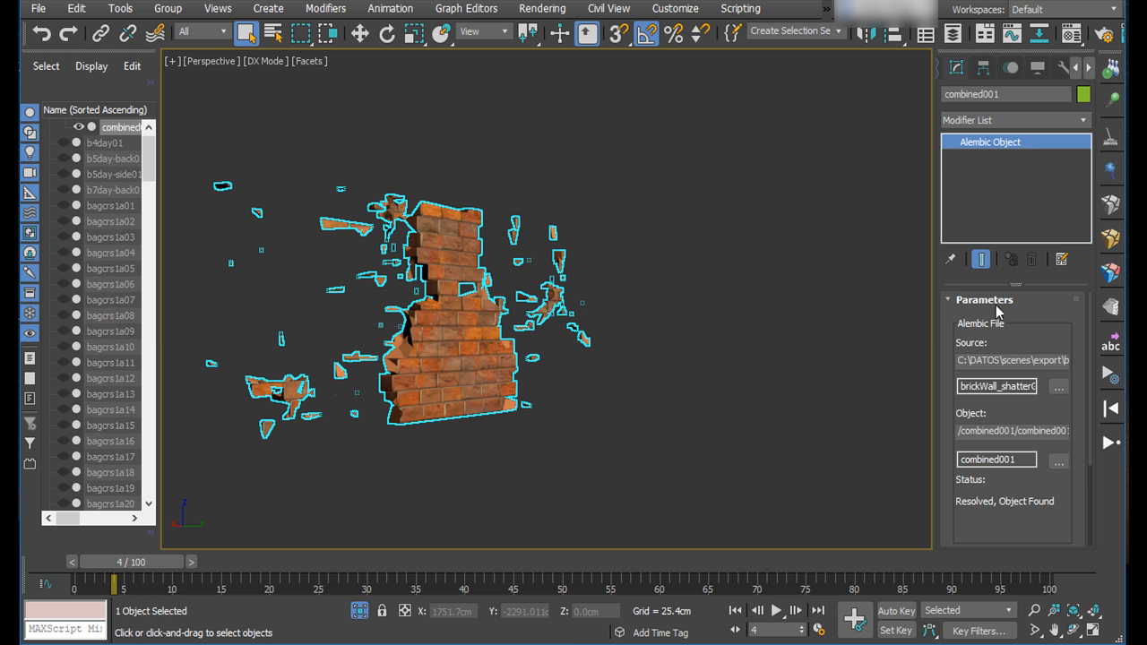
pyautogui.scroll(-2, 1043, 330)
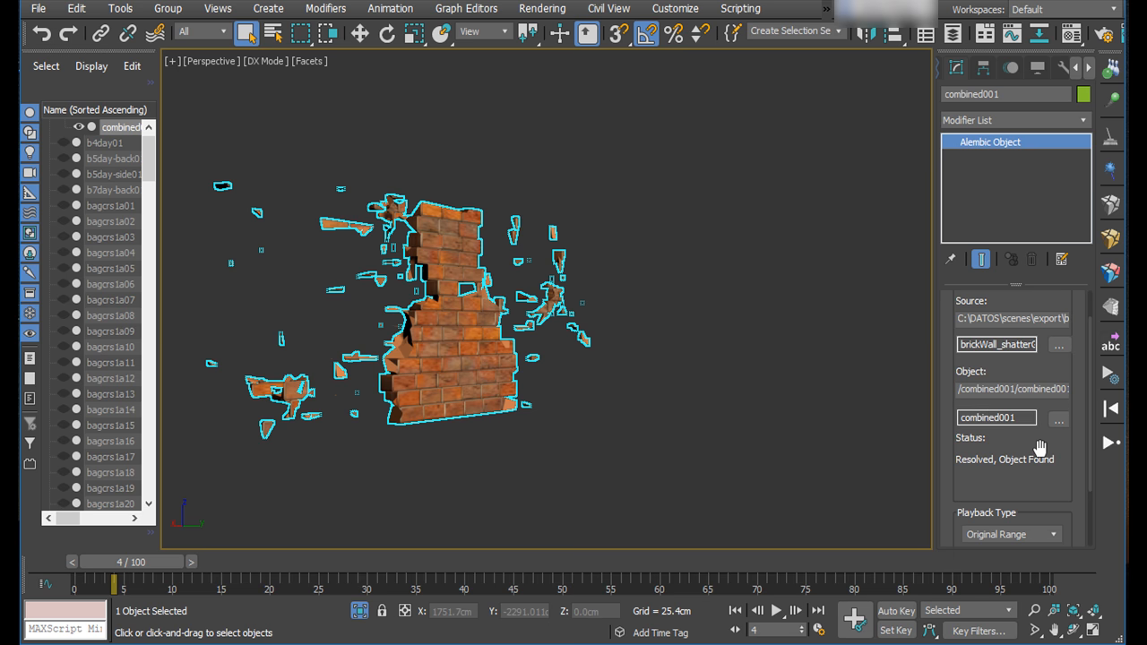
pyautogui.scroll(-2, 1032, 448)
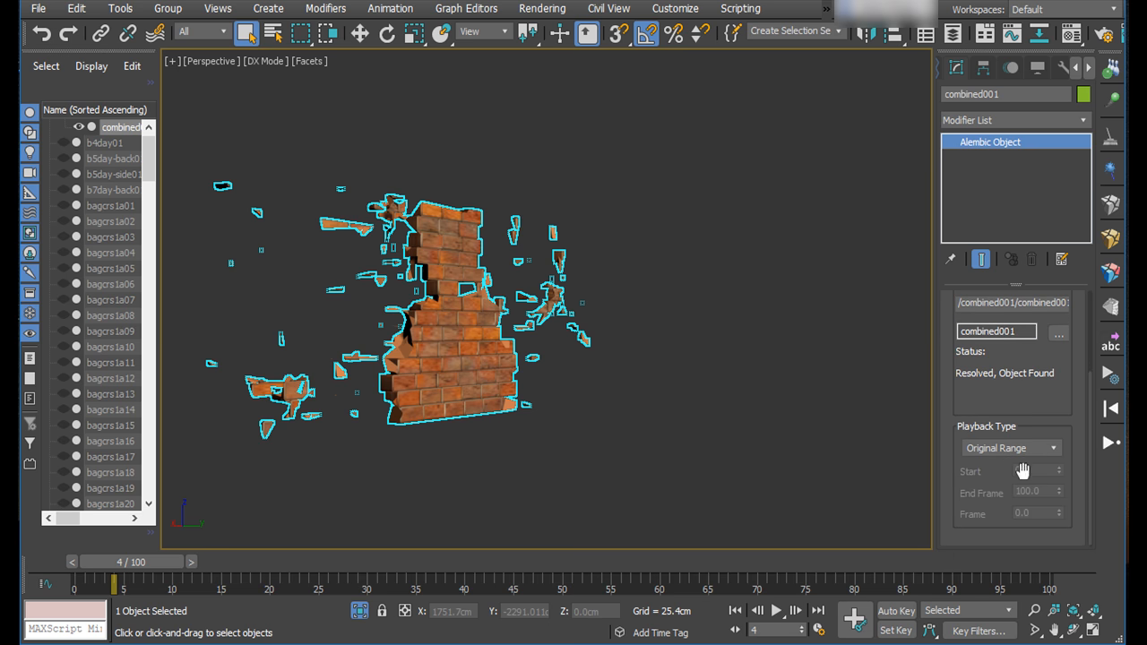
pyautogui.moveTo(137, 566); pyautogui.dragTo(725, 584)
pyautogui.click(474, 512)
pyautogui.click(757, 450)
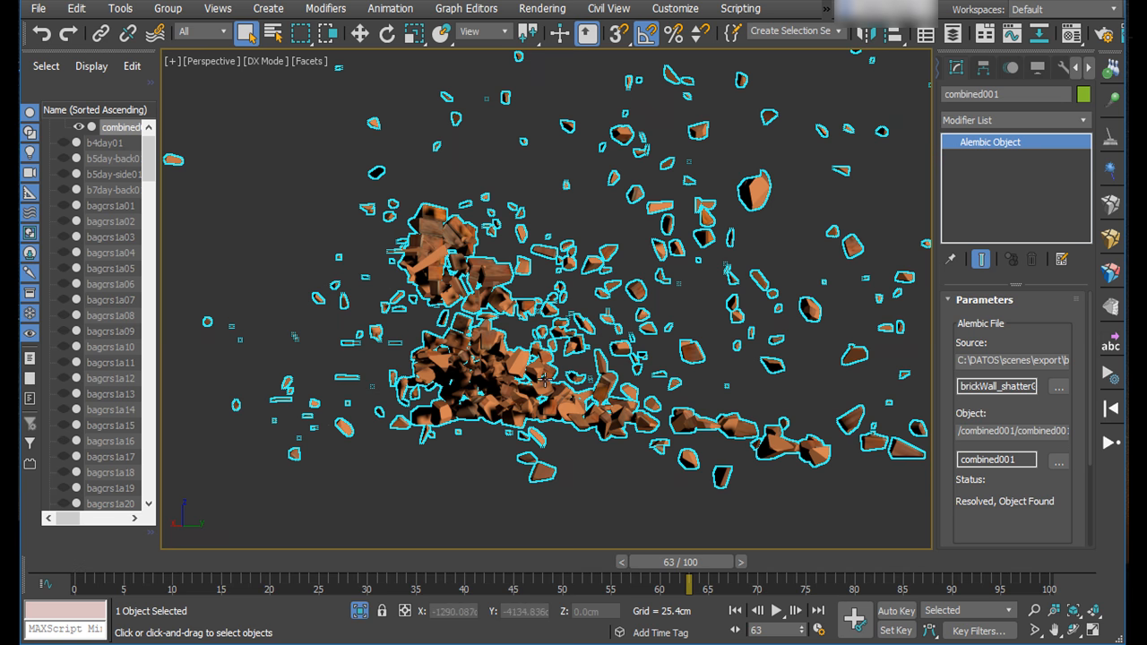
# - End the isolation of the combined mesh and move the timeline back to frame 2 with the full alley scene shown
pyautogui.rightClick(555, 414)
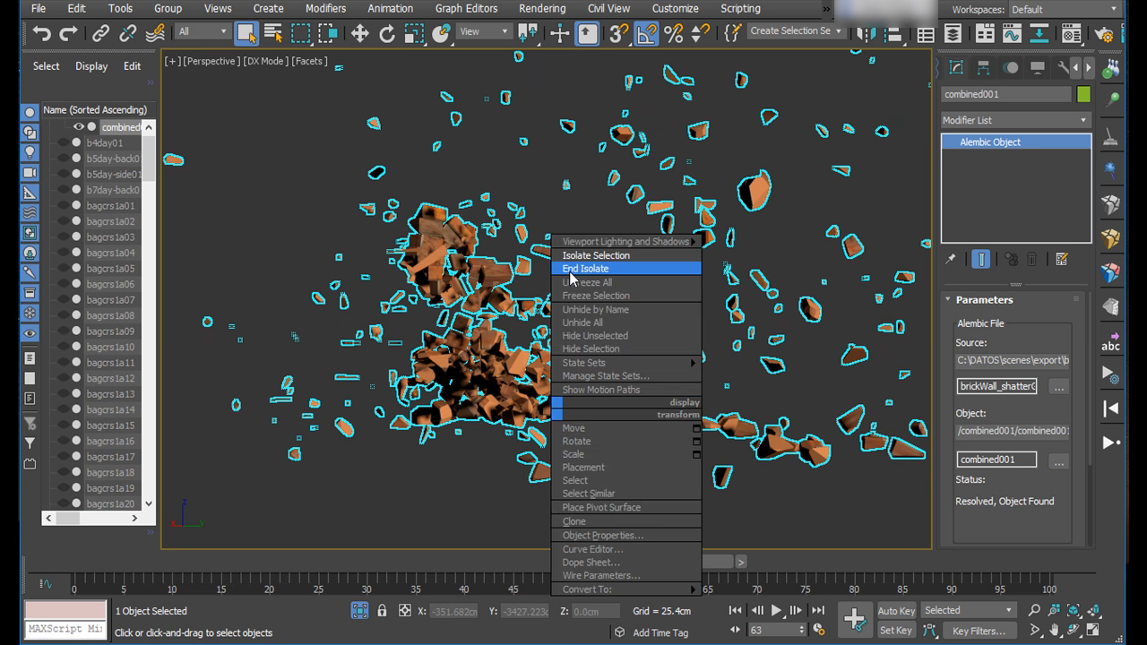
pyautogui.click(569, 268)
pyautogui.moveTo(654, 562); pyautogui.dragTo(215, 550)
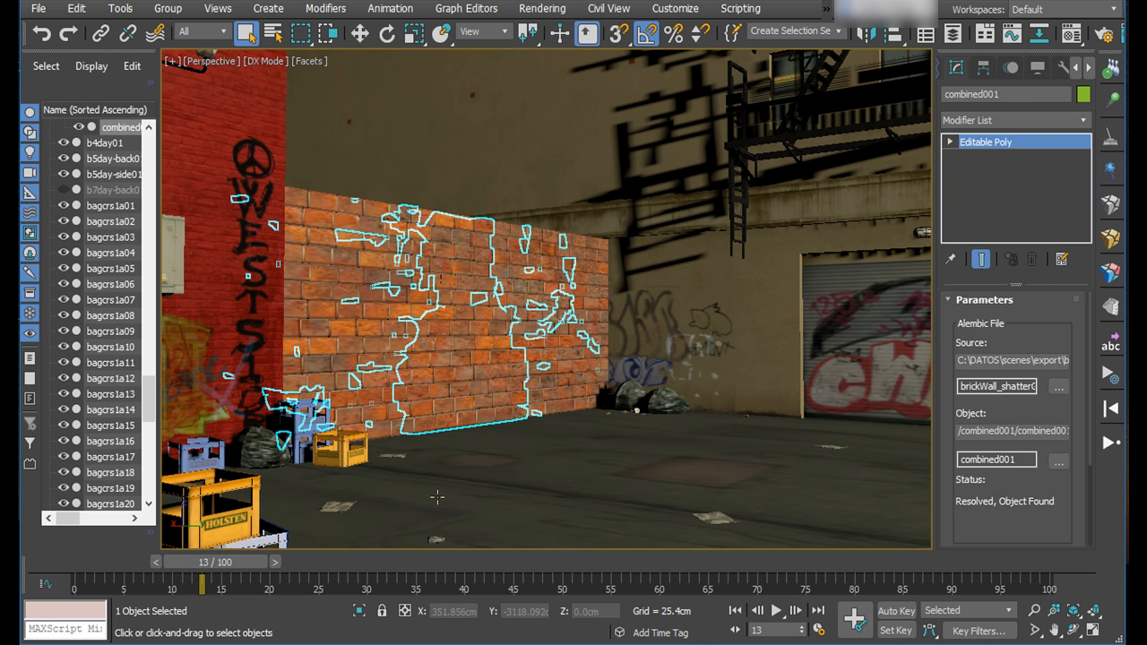
pyautogui.click(581, 437)
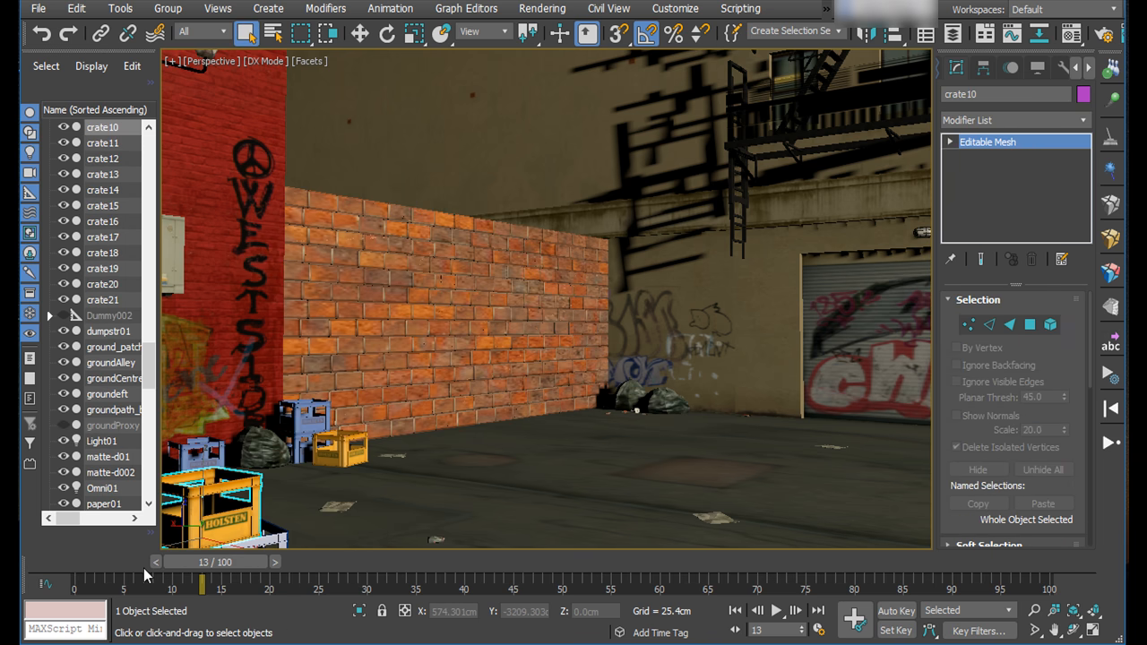
pyautogui.moveTo(206, 574); pyautogui.dragTo(98, 562)
pyautogui.press('q')
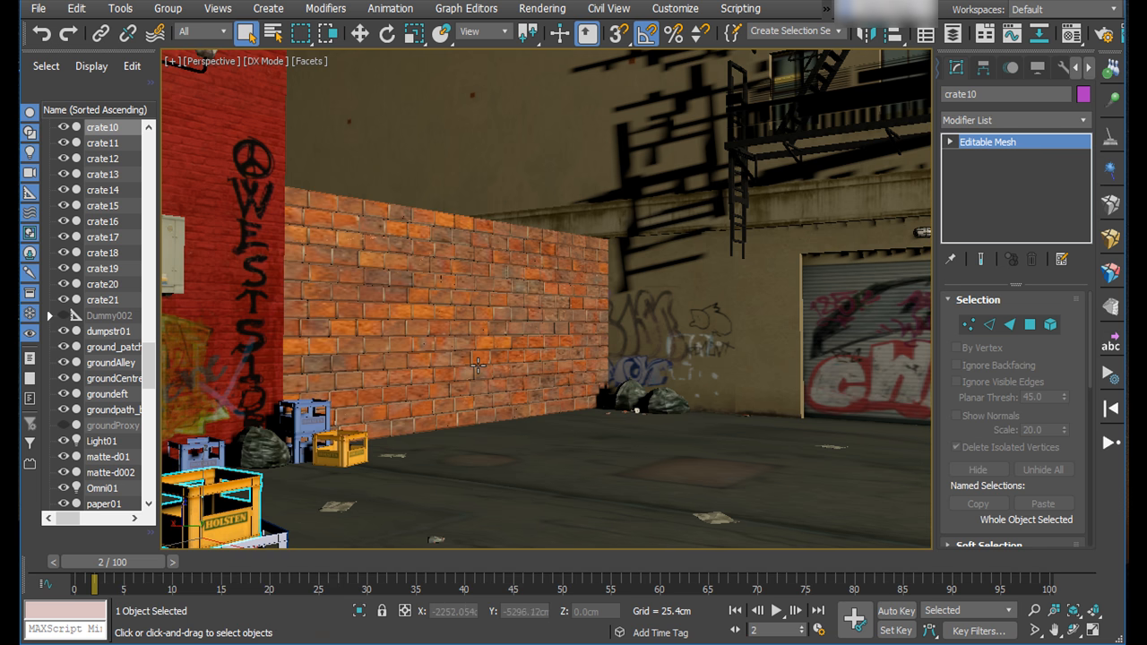
# - Select the combined wall mesh and replace it with the original nodes of its cache file
pyautogui.click(477, 363)
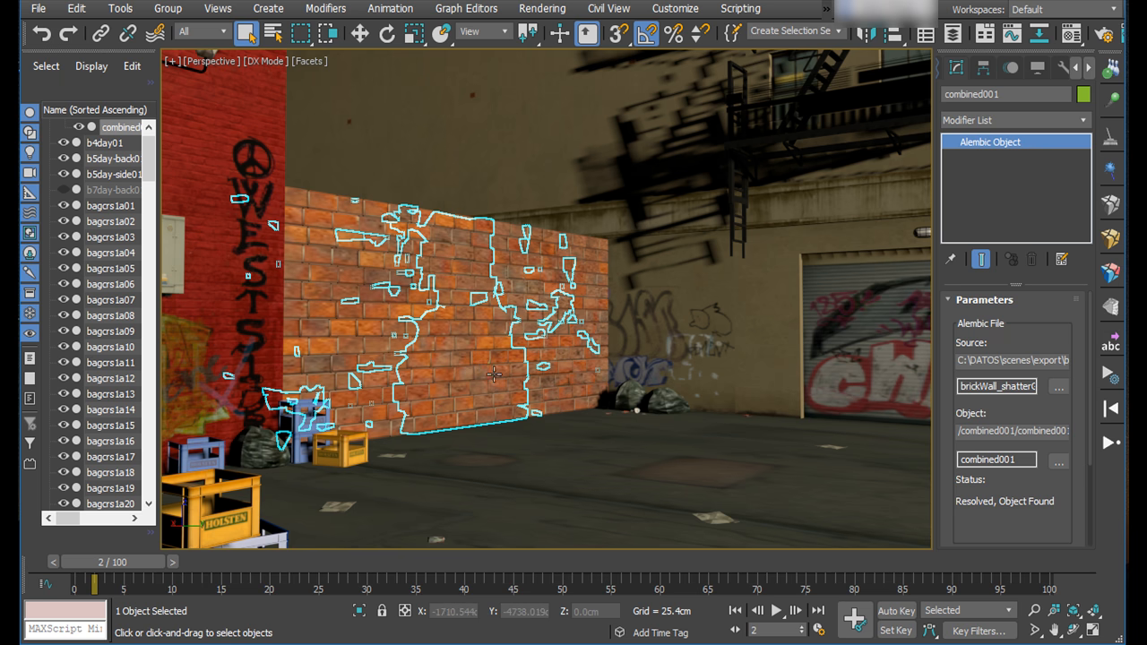
pyautogui.moveTo(589, 357); pyautogui.dragTo(678, 319)
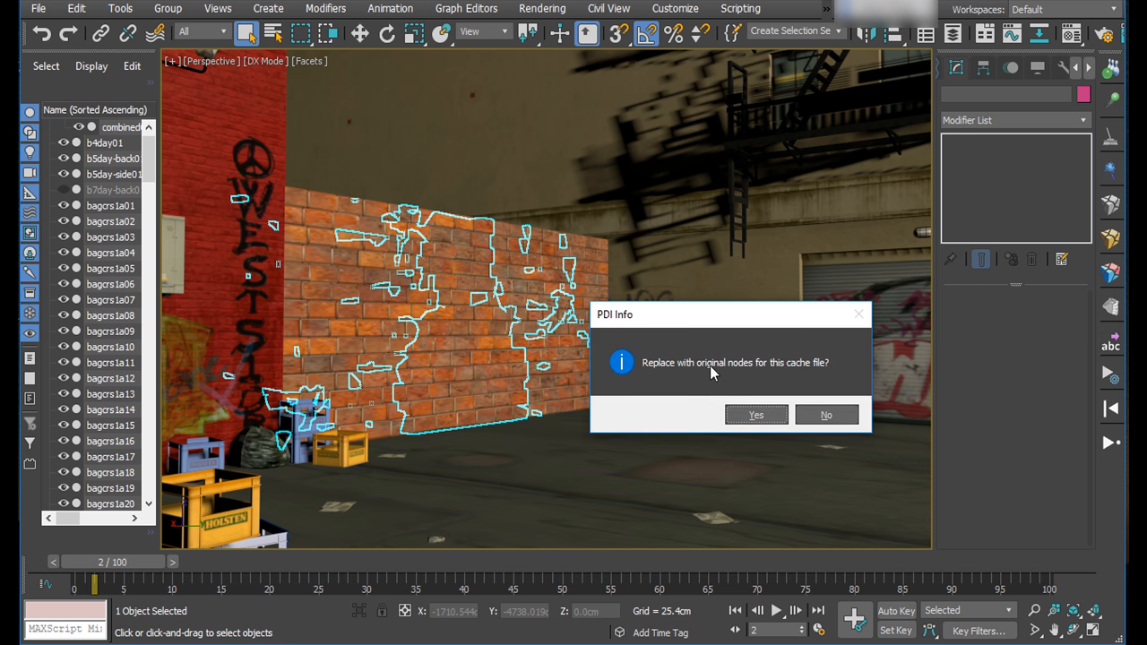
pyautogui.click(756, 416)
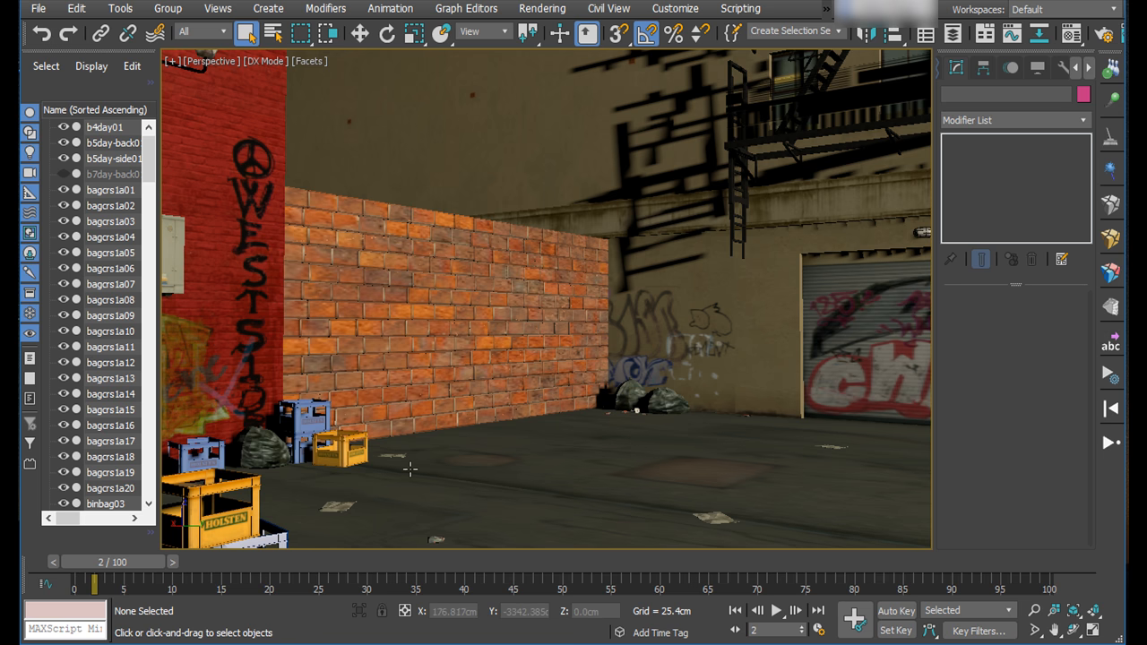
# - Select several individual brick fragments across the intact wall at frame 2 to check the restored nodes
pyautogui.click(452, 374)
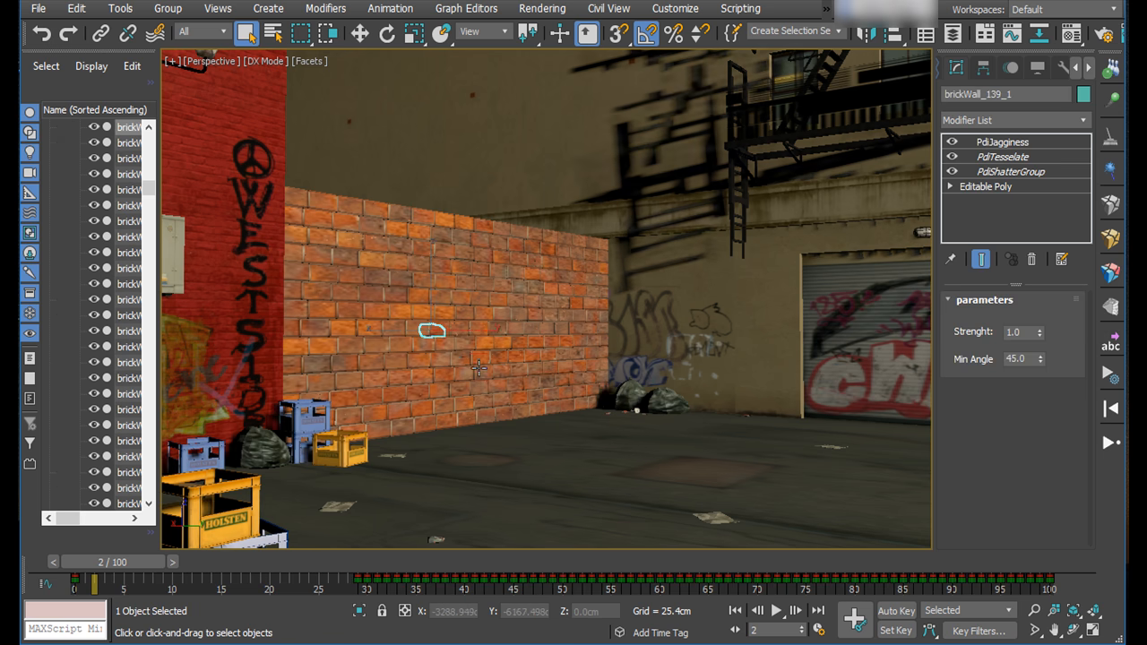
pyautogui.click(464, 384)
pyautogui.click(471, 330)
pyautogui.click(476, 297)
pyautogui.click(447, 298)
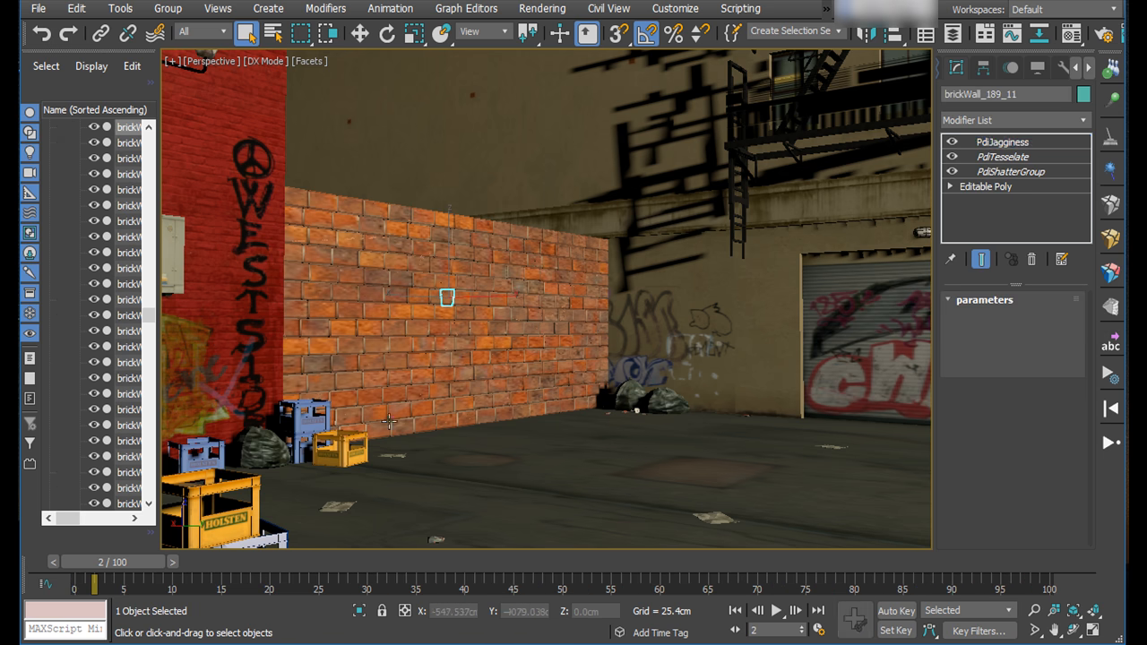
pyautogui.click(388, 421)
# - Scrub to frame 52, check individual fragments around the car and the wall breach, and scrub back to frame 40
pyautogui.moveTo(154, 562); pyautogui.dragTo(582, 580)
pyautogui.click(701, 340)
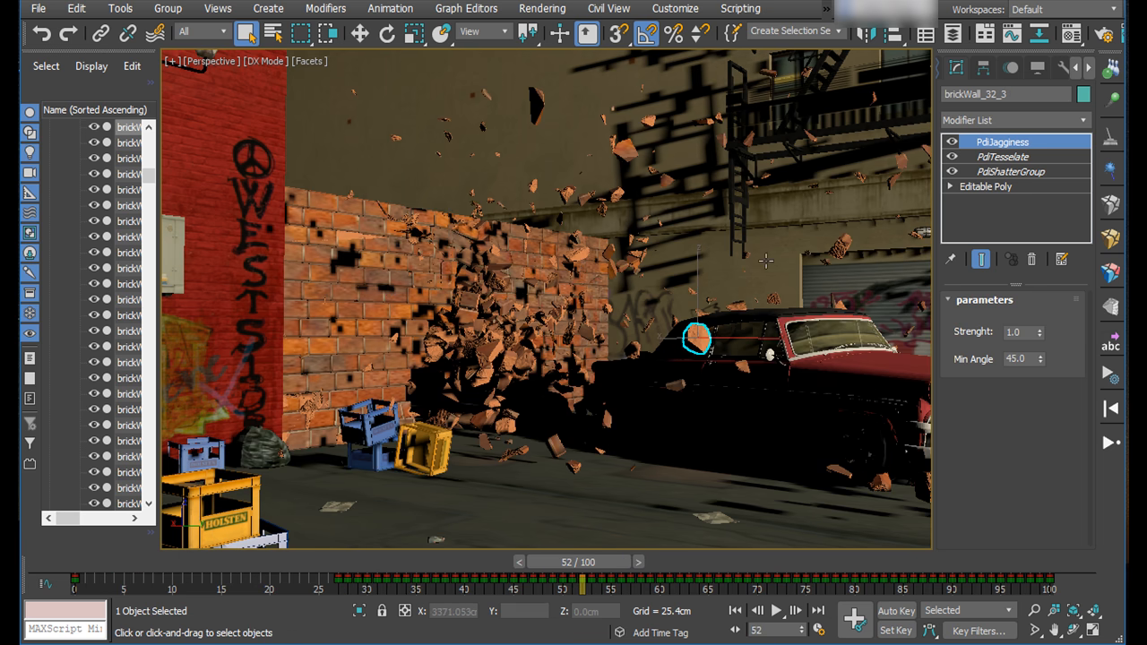
pyautogui.click(841, 245)
pyautogui.click(878, 482)
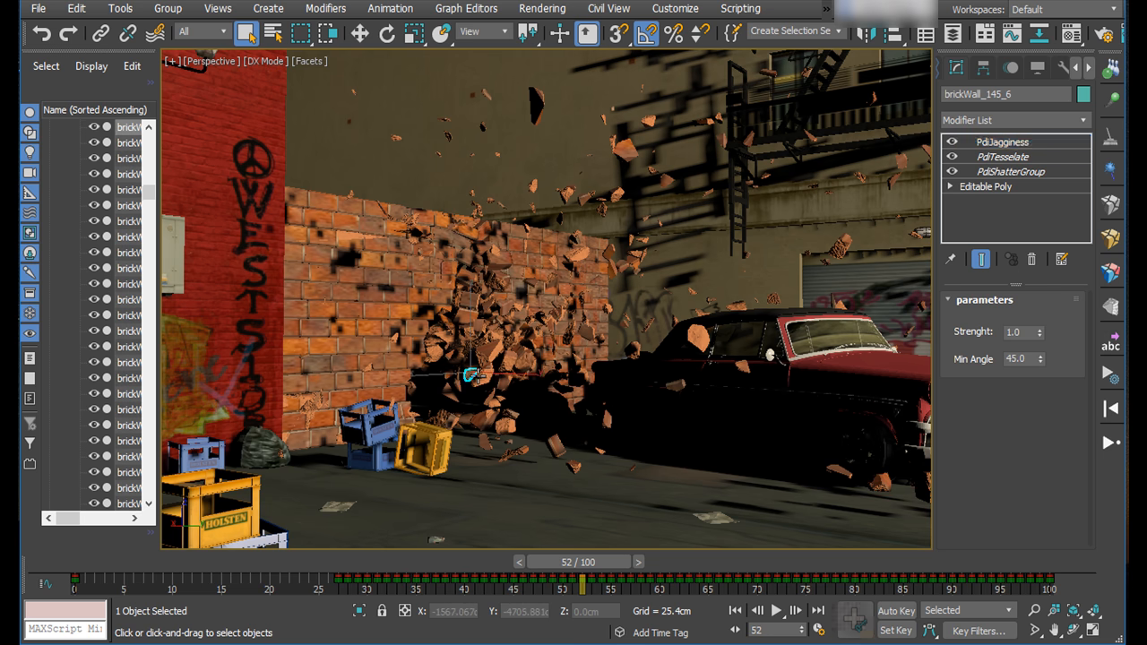
pyautogui.click(480, 343)
pyautogui.moveTo(577, 551); pyautogui.dragTo(459, 540)
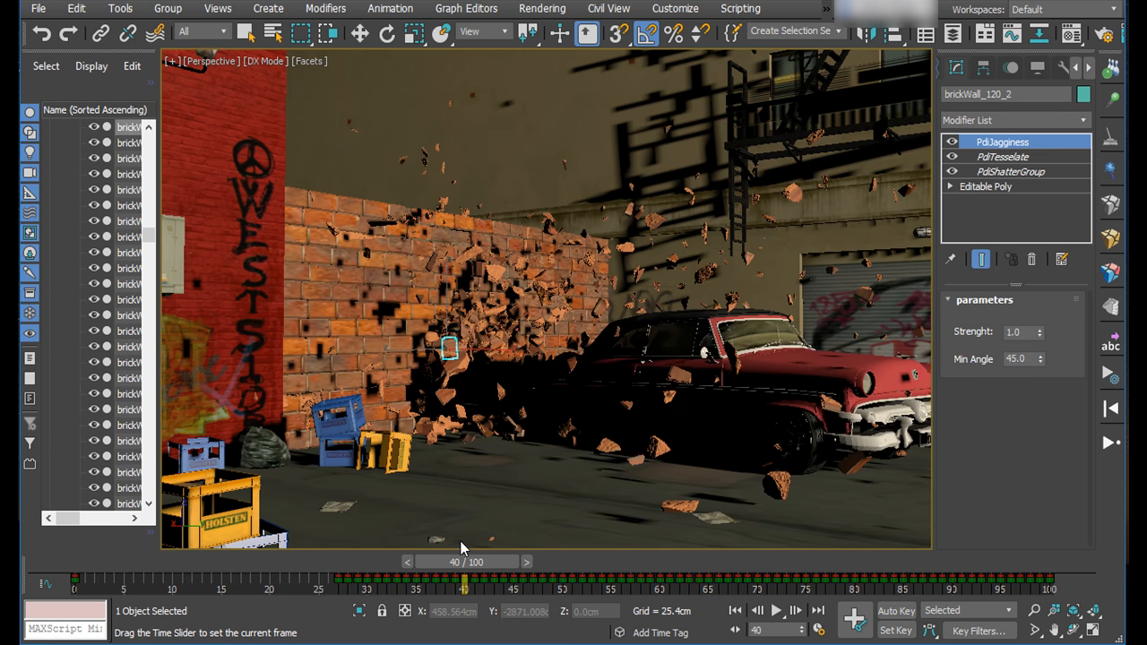